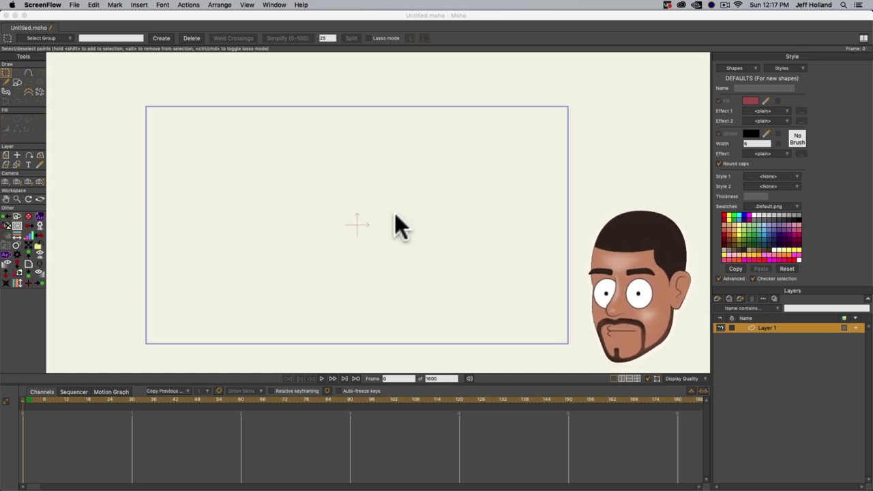
- Draw a rectangle around the centre of the canvas with the Draw Shape tool, using automatic fill and stroke
left_click(100, 103)
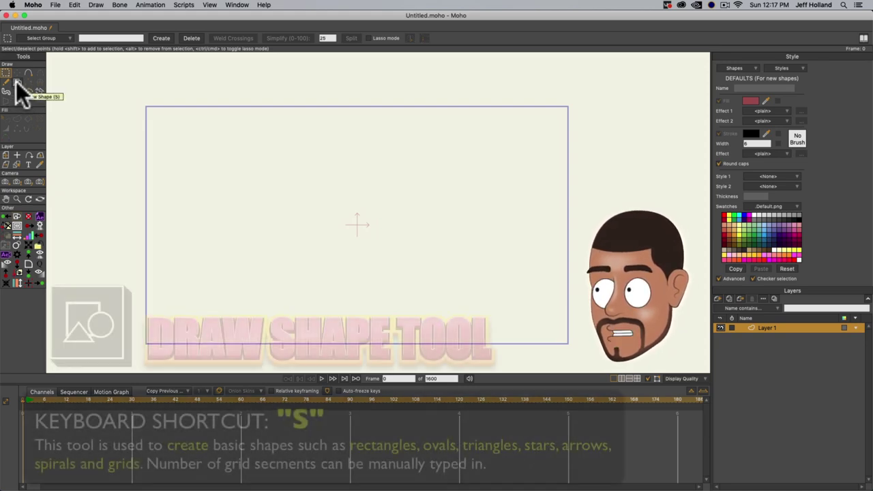
left_click(17, 83)
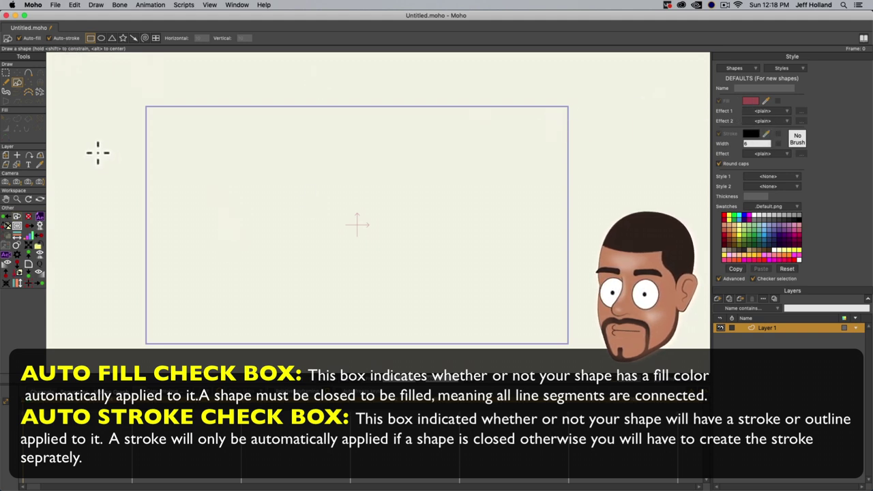
left_click(89, 38)
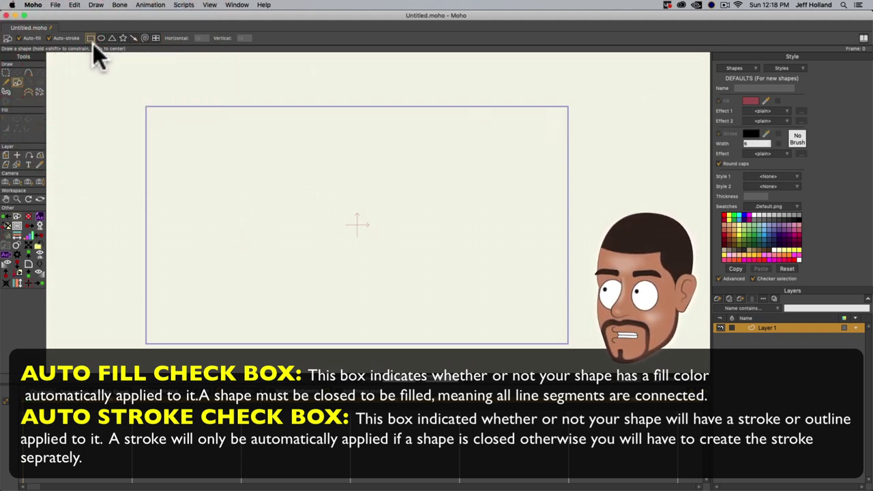
left_click_drag(307, 166, 420, 273)
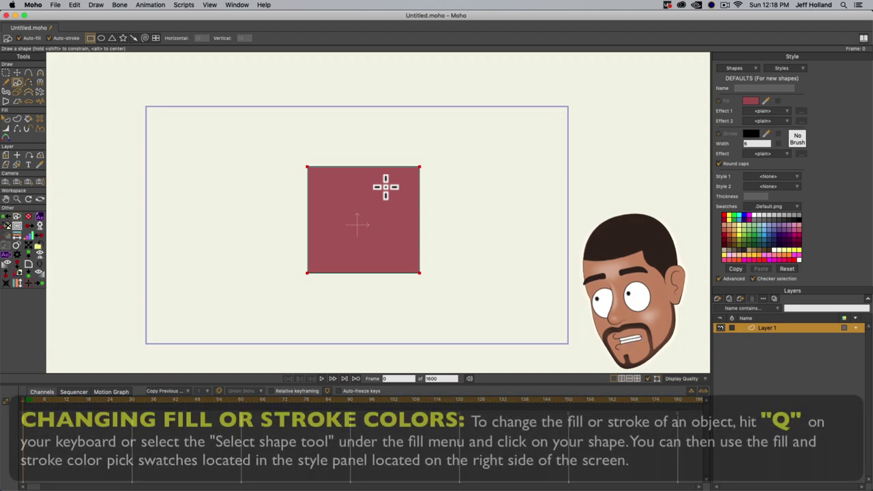
- Select the rectangle with the Select Shape tool and change its fill colour to blue 5469A4
left_click(6, 119)
left_click(367, 236)
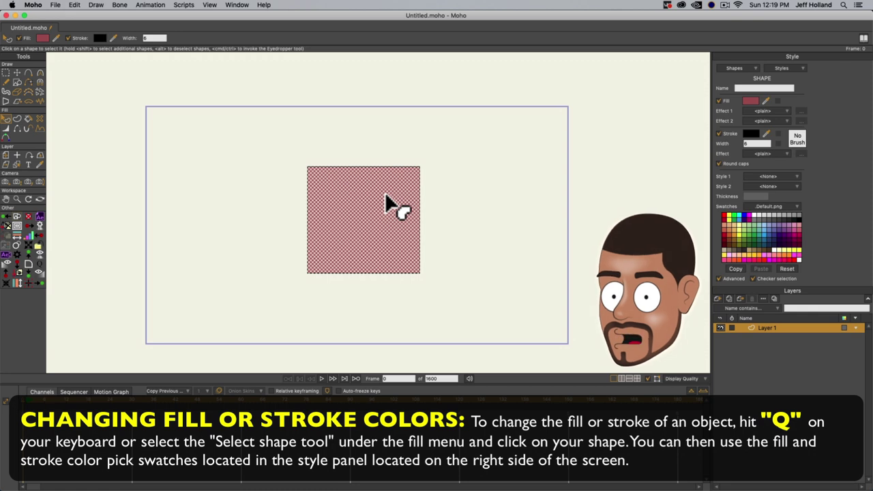
left_click(753, 102)
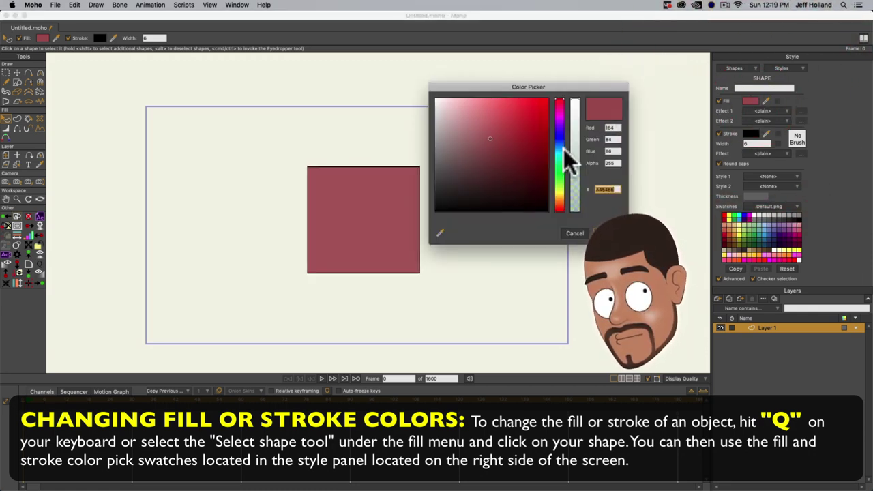
left_click(561, 119)
left_click_drag(562, 119, 572, 78)
left_click(573, 79)
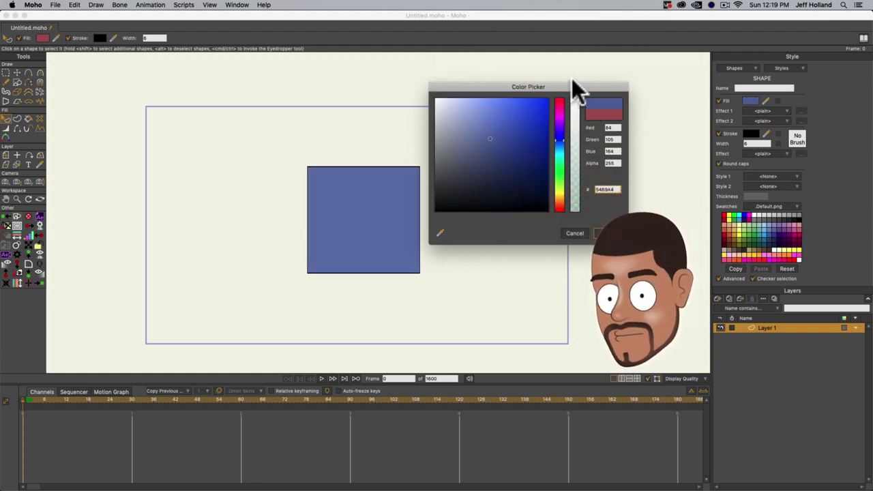
left_click(606, 232)
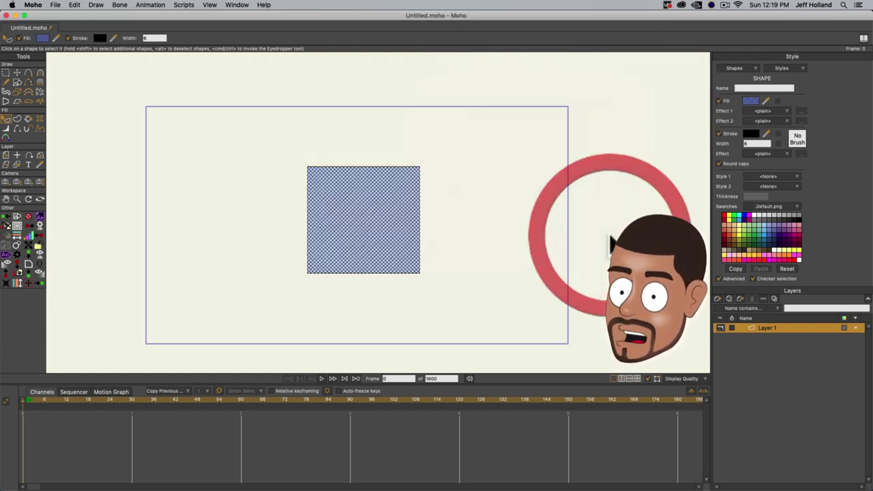
left_click(752, 135)
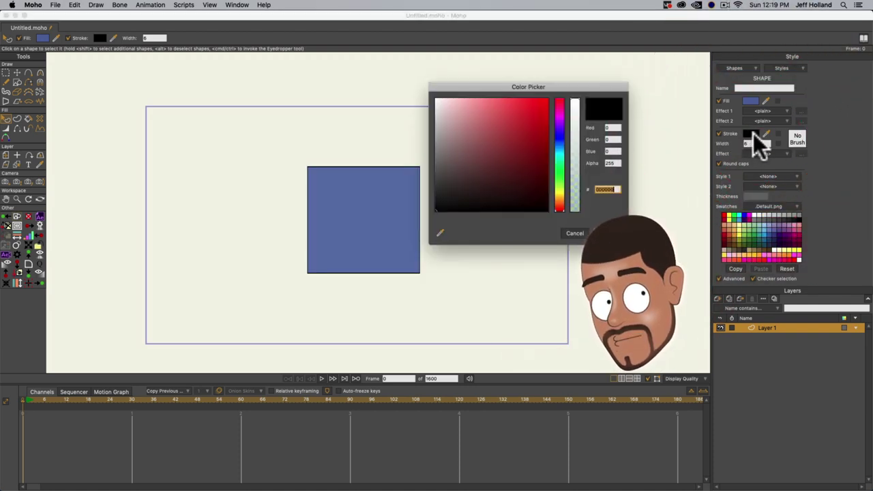
mouse_move(493, 131)
left_mouse_down()
mouse_move(485, 89)
mouse_move(520, 120)
mouse_move(469, 200)
left_mouse_up()
left_click(575, 234)
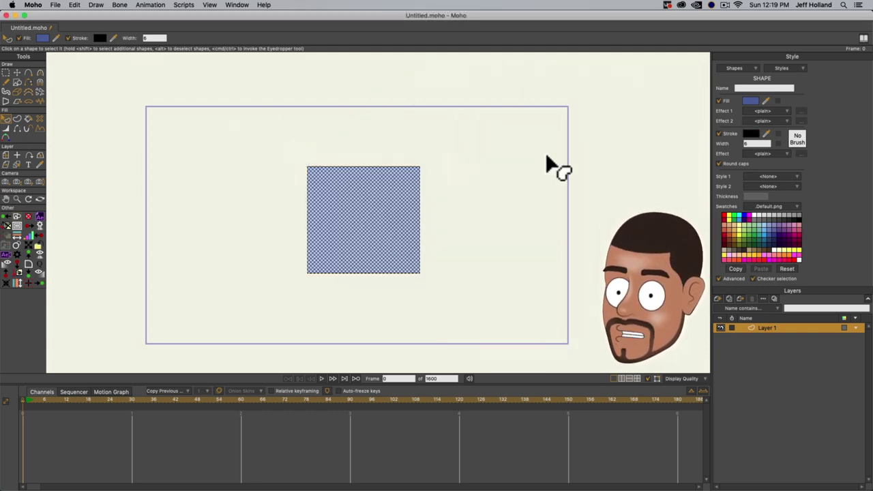
- Try several stroke widths on the selected rectangle and settle on 30
left_click(753, 144)
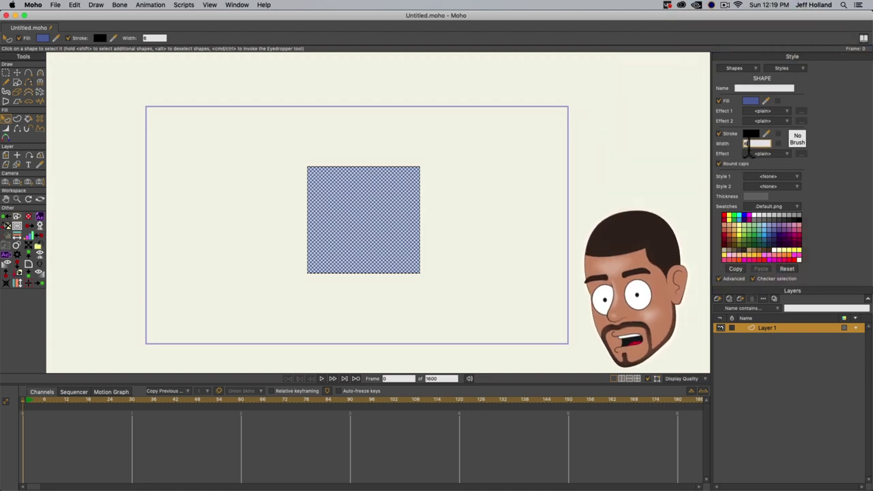
left_click(749, 143)
type("20")
key("Return")
type("45")
key("Return")
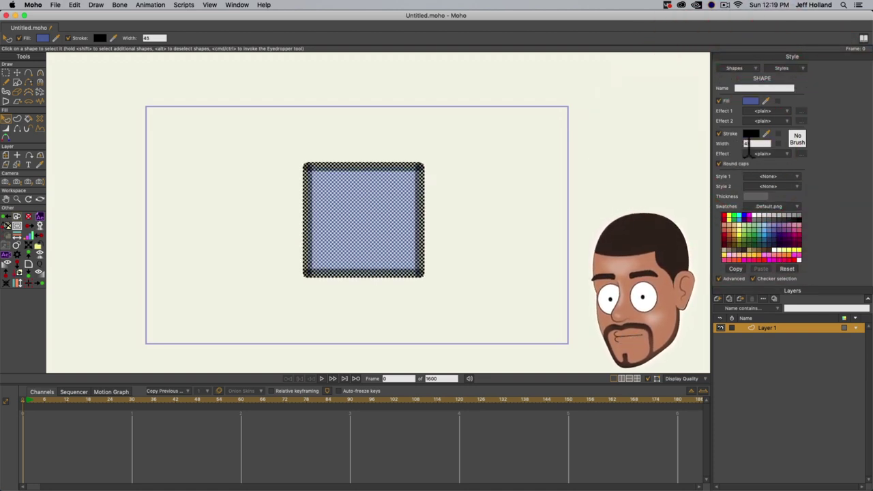
type("30")
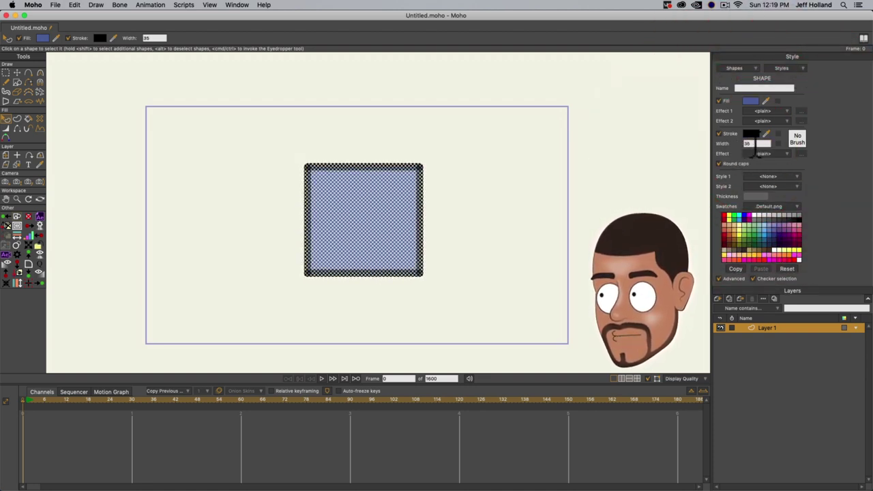
key("Return")
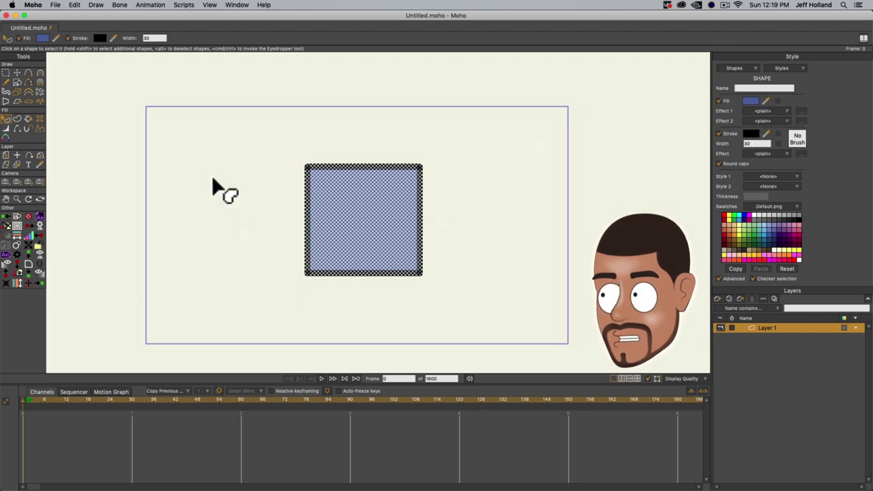
left_click(750, 133)
left_click(528, 132)
left_click(461, 130)
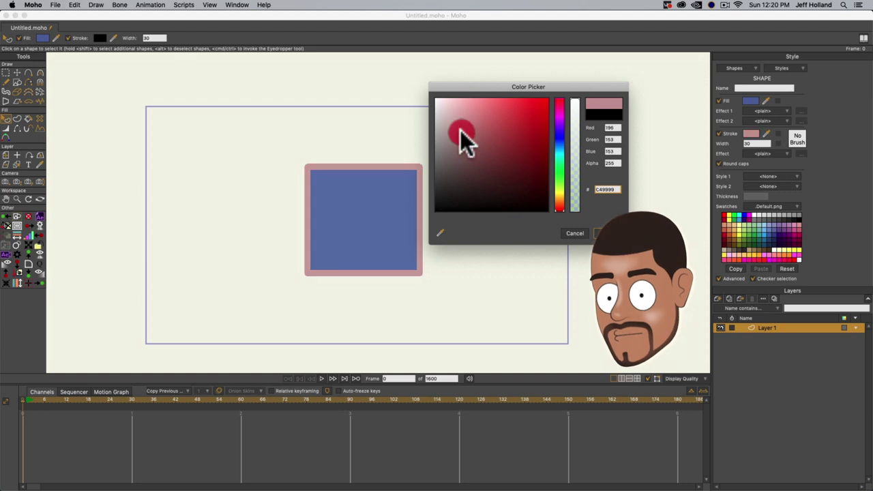
left_click(530, 110)
left_click(482, 100)
left_click(513, 101)
left_click(490, 120)
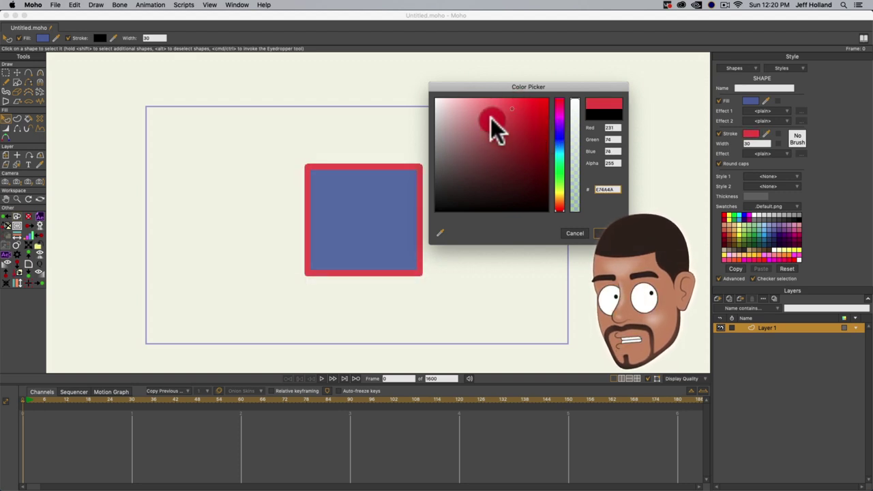
left_click(508, 103)
mouse_move(558, 119)
left_mouse_down()
mouse_move(562, 203)
mouse_move(563, 111)
mouse_move(567, 219)
mouse_move(562, 132)
mouse_move(564, 210)
mouse_move(560, 156)
mouse_move(558, 176)
left_mouse_up()
left_click(577, 235)
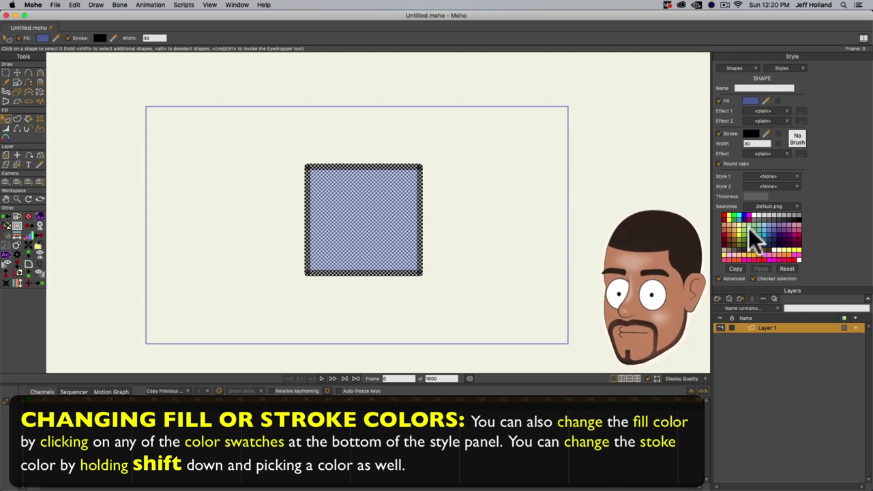
- Try several colour swatches as the rectangle's fill, ending with a light green
left_click(778, 227)
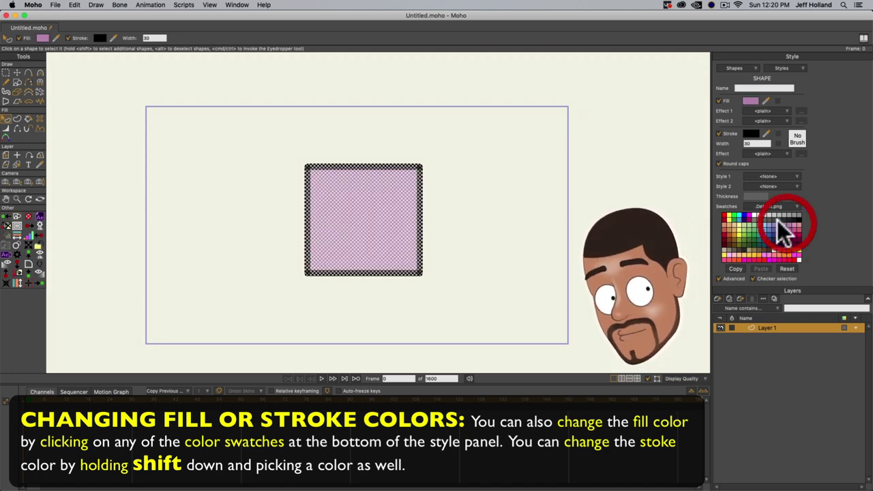
left_click(758, 244)
left_click(775, 230)
left_click(760, 218)
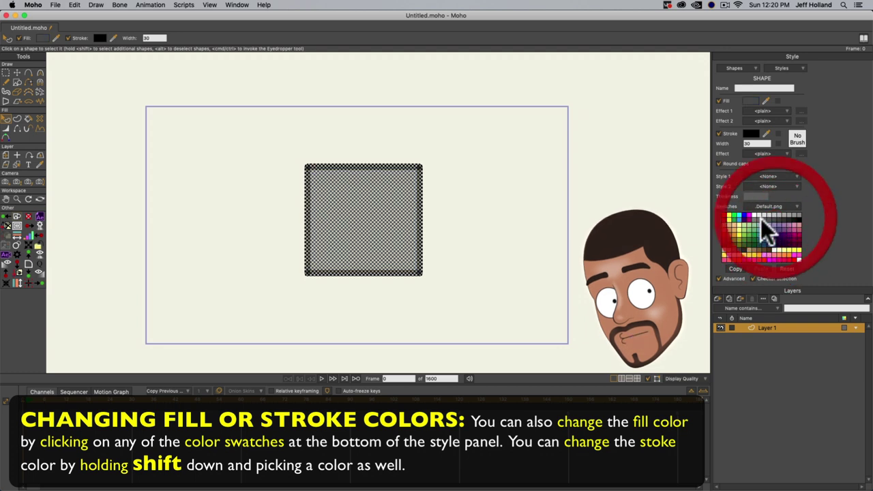
left_click(753, 221)
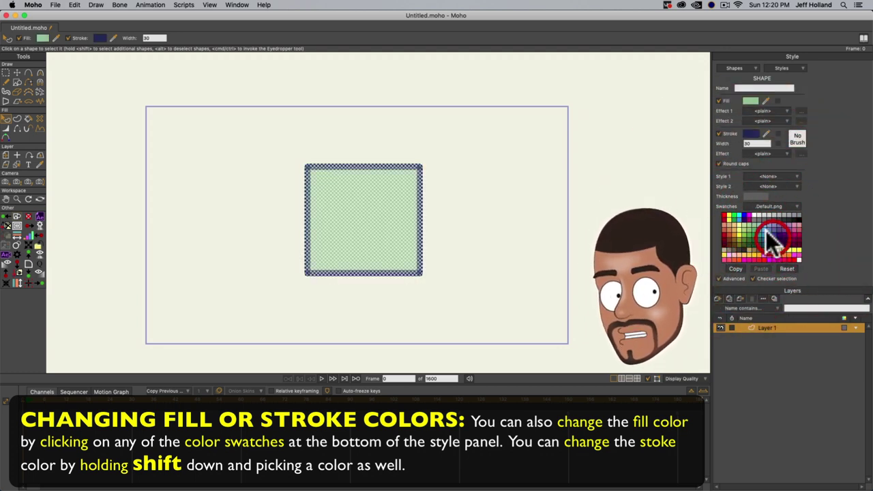
- Apply an olive green colour swatch to the rectangle's stroke
left_click(741, 237, "shift")
left_click(743, 238, "shift")
left_click(743, 238, "shift")
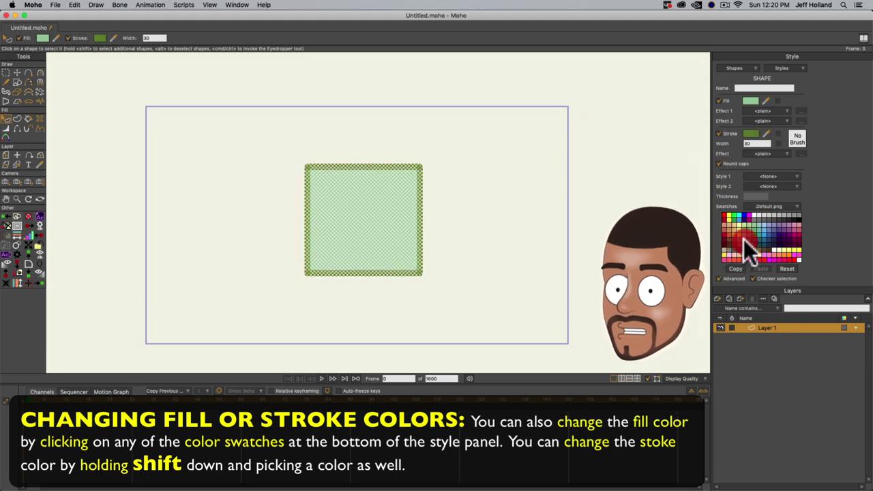
left_click(745, 239, "shift")
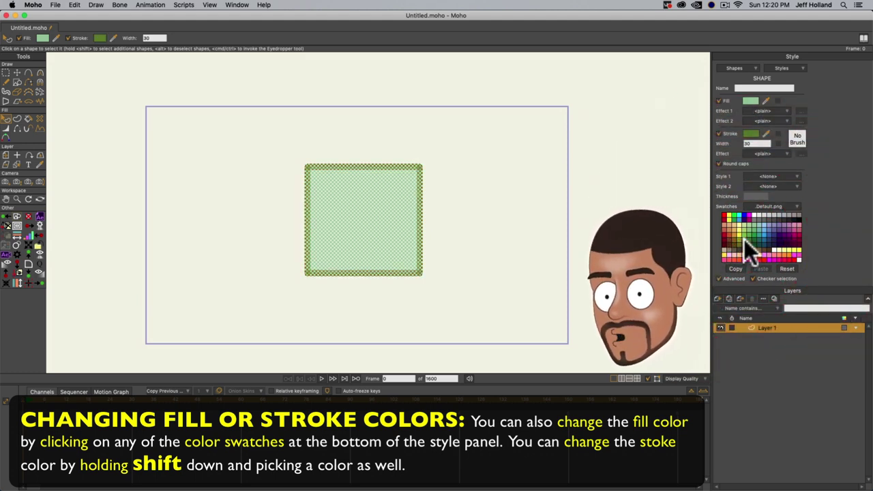
- Use colour swatches to give the rectangle a black stroke and a light green fill, and deselect its points
left_click(799, 218)
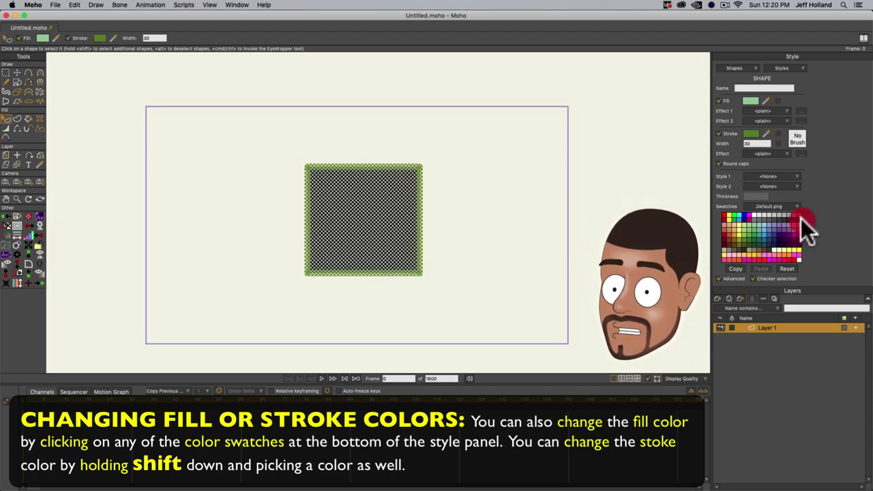
left_click(799, 220, "shift")
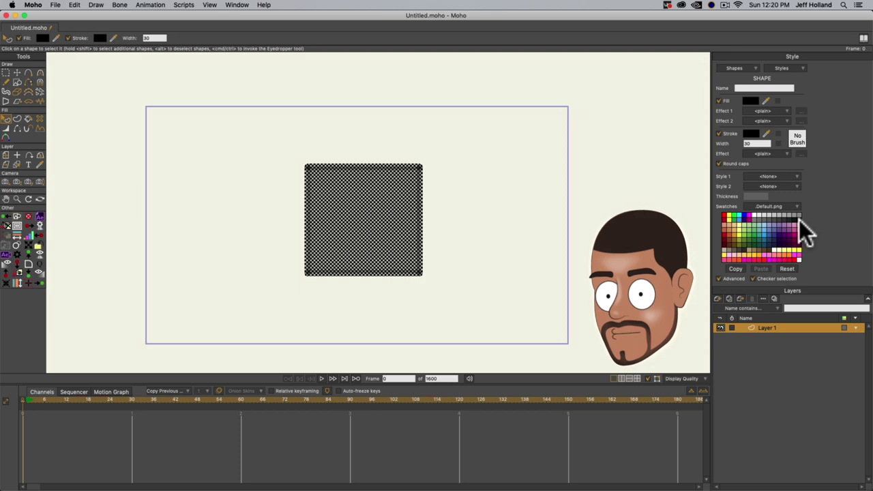
left_click(746, 223)
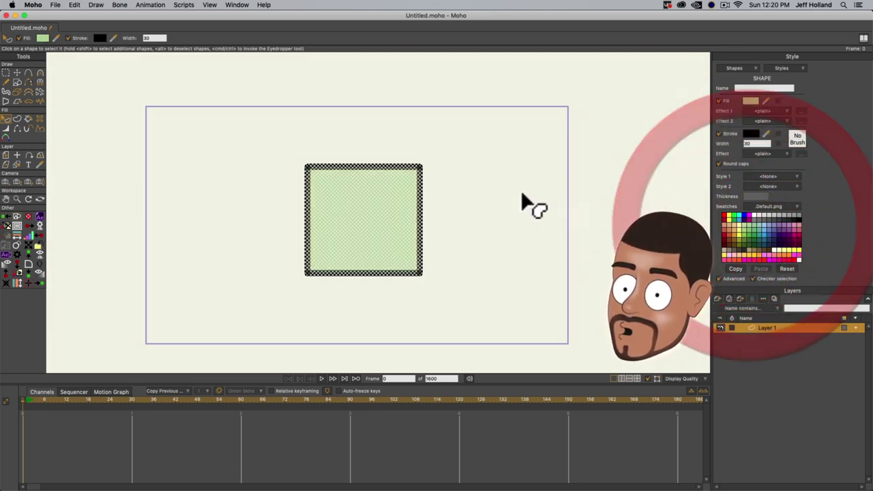
left_click(6, 73)
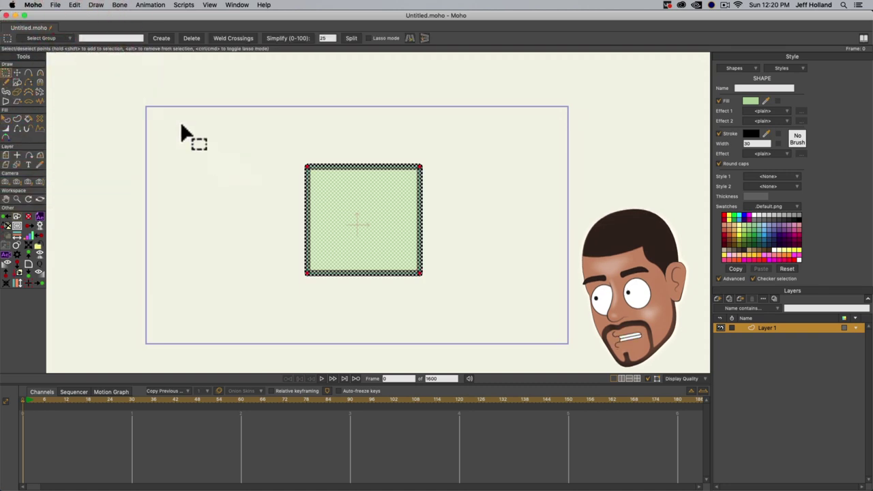
left_click_drag(264, 120, 253, 177)
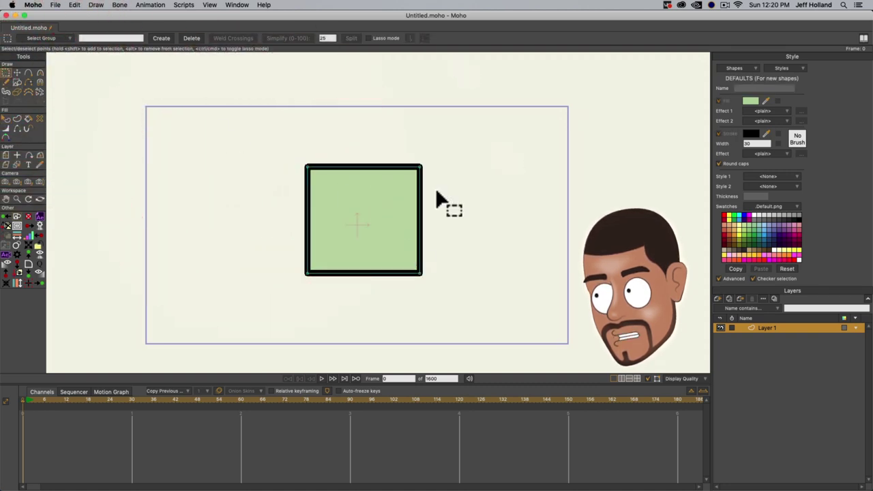
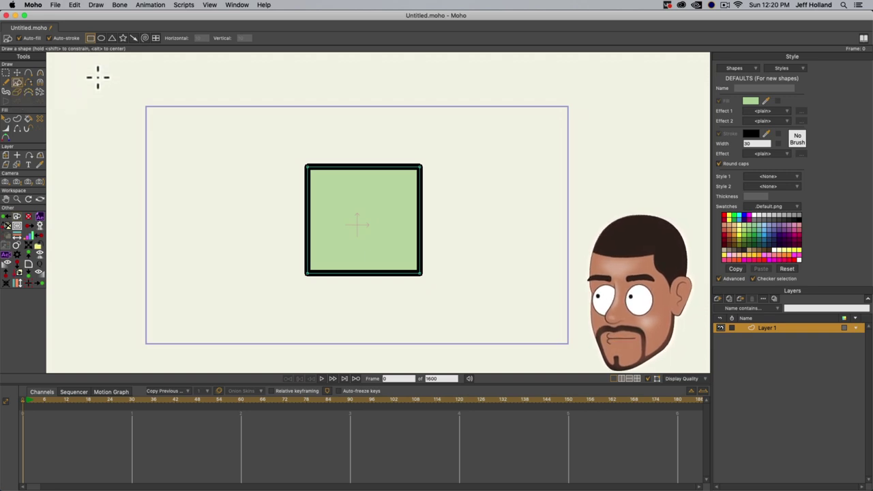
- Draw a circle to the upper left of the rectangle and a small triangle just below the circle
left_click(101, 37)
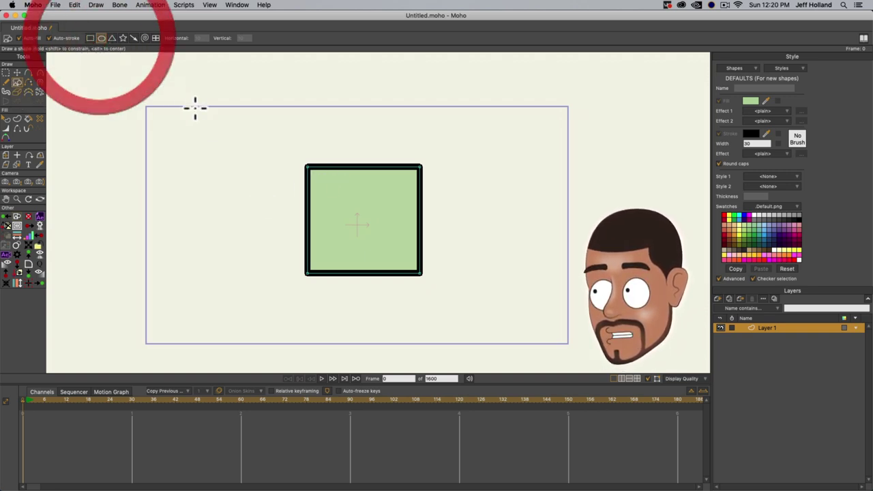
left_click_drag(188, 101, 285, 198)
left_click(111, 38)
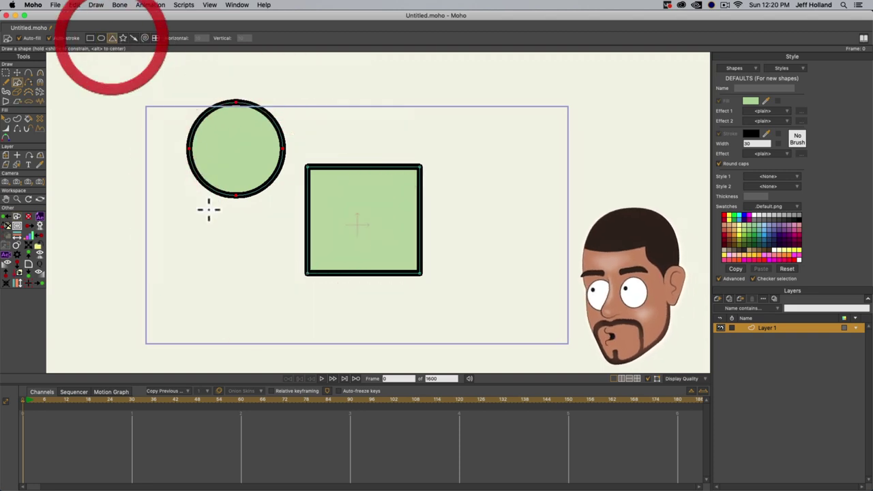
left_click_drag(207, 208, 251, 244)
- Draw a star at the rectangle's upper right corner and an arrow ending at the small triangle's tip
left_click(123, 37)
left_click_drag(456, 137, 493, 191)
left_click(140, 38)
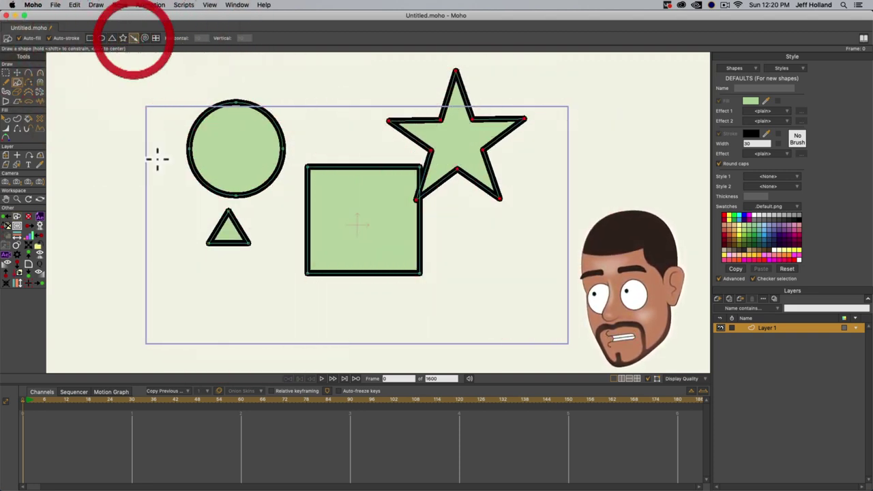
left_click_drag(162, 183, 232, 207)
- Draw a large spiral outward from the middle of the rectangle, reaching past the circle and the star
left_click(144, 38)
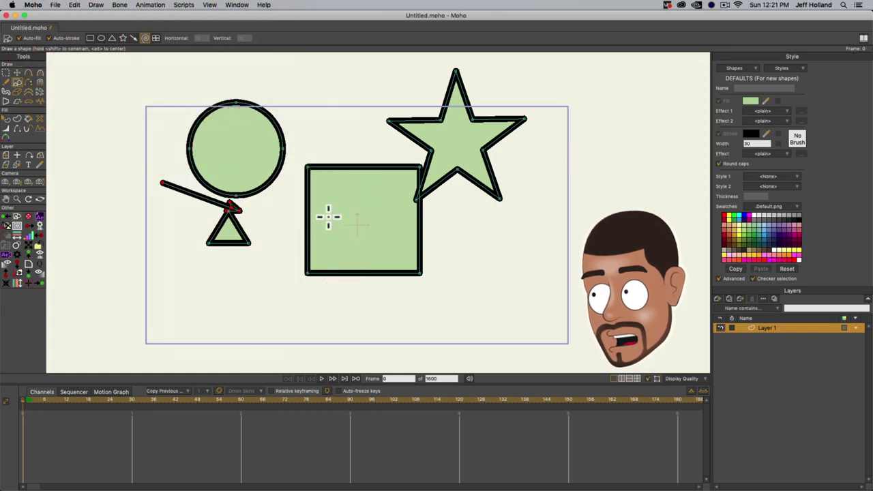
left_click_drag(349, 208, 461, 290)
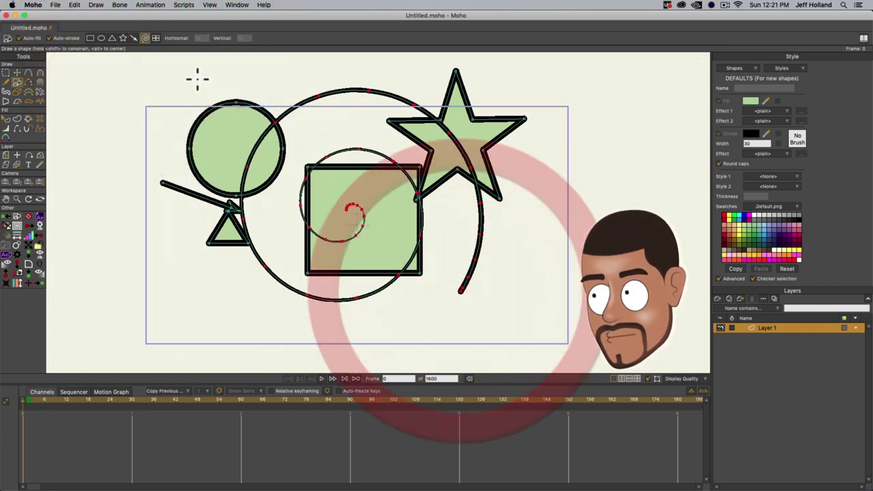
- Try to place a grid shape with a horizontal count of 1 between the circle and the arrow's tail
left_click(156, 38)
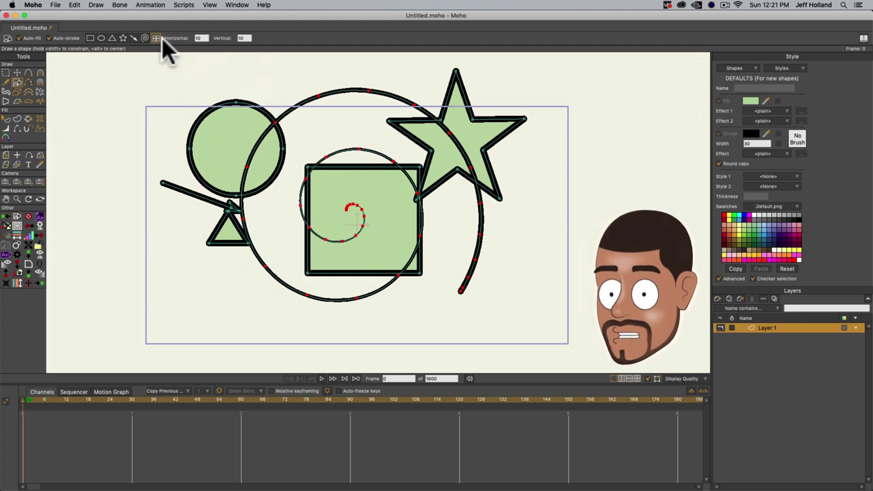
double_click(199, 38)
key("Return")
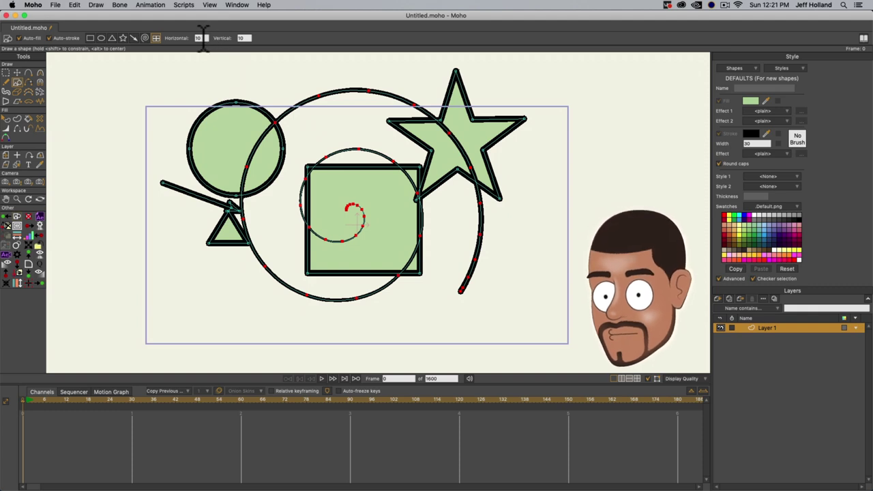
left_click(198, 38)
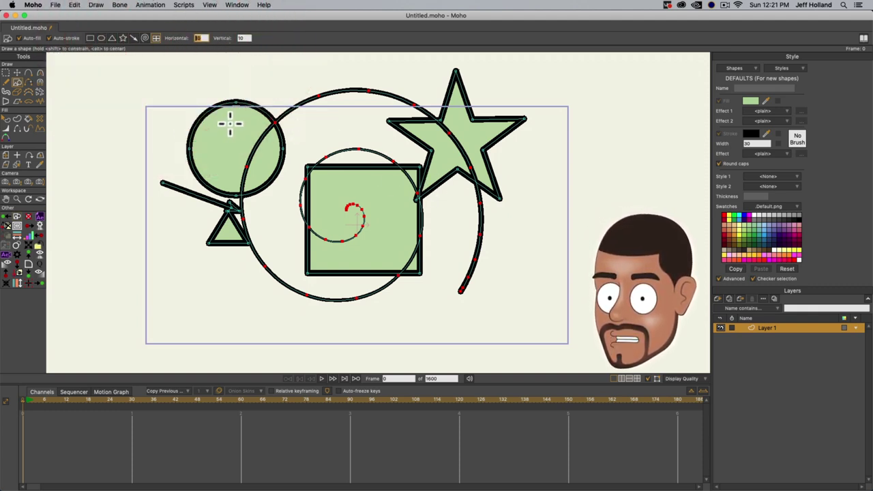
key("BackSpace")
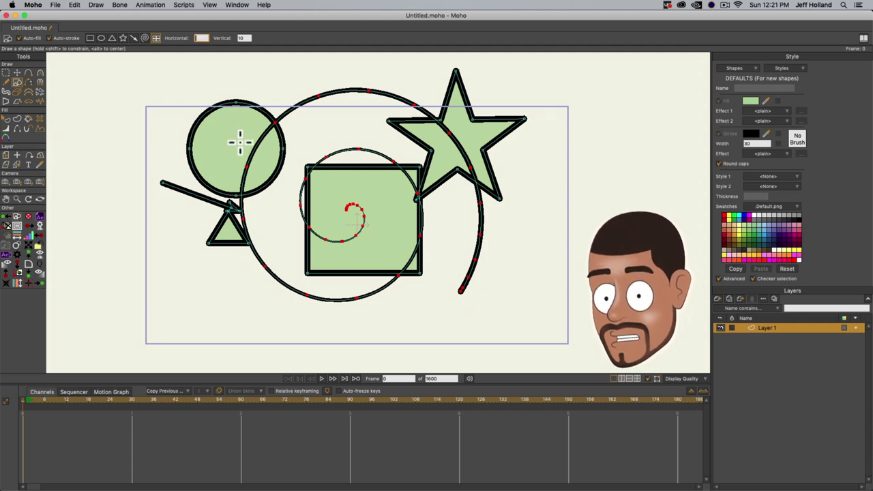
type("1")
left_click(172, 167)
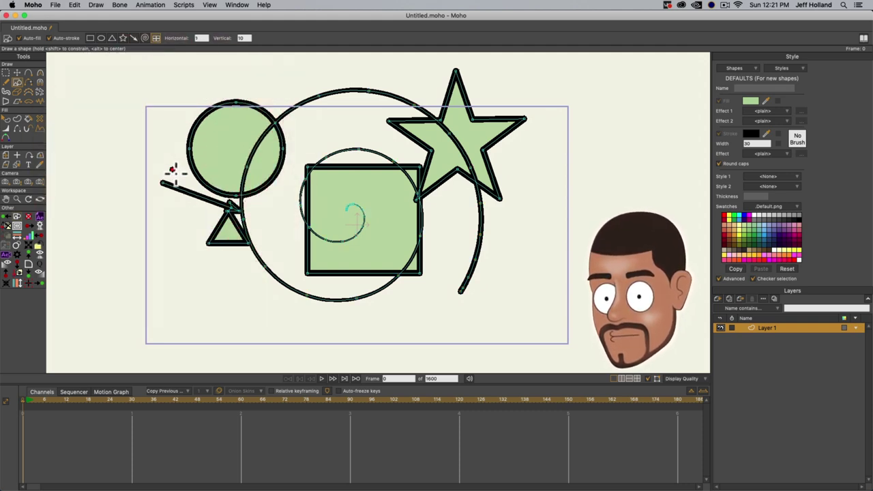
- Select the points of all shapes on the canvas and delete them
left_click(7, 72)
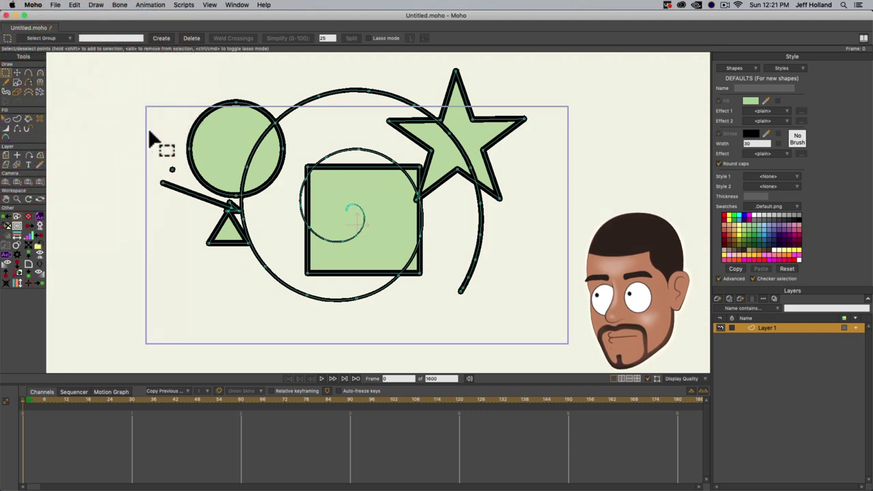
key("super+a")
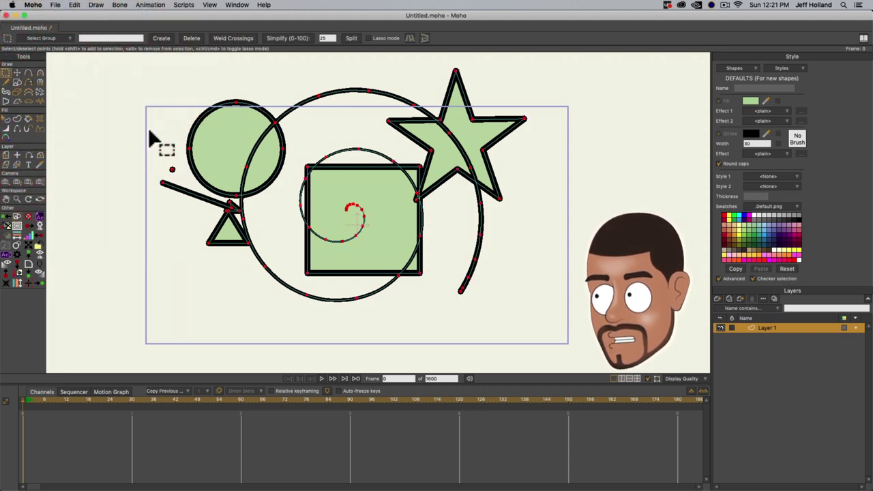
key("BackSpace")
- Draw a filled and stroked grid with 10 horizontal and 10 vertical divisions across the canvas, and undo it
left_click(17, 82)
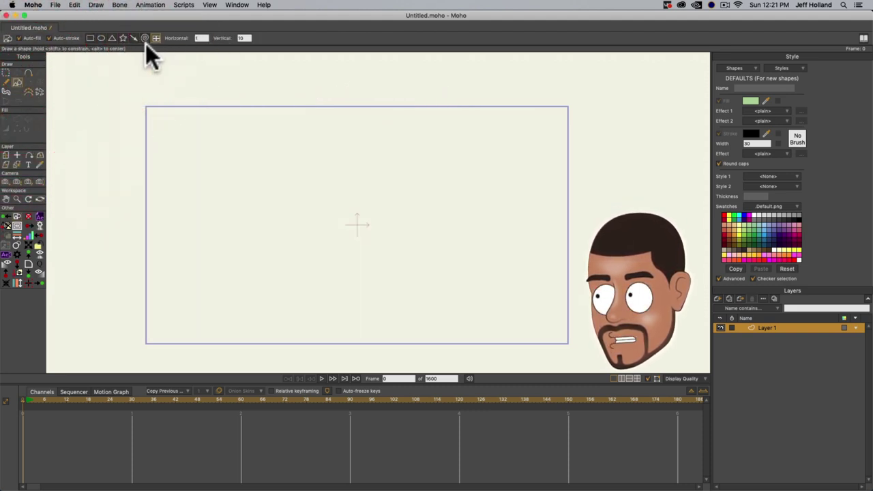
left_click(200, 37)
type("10")
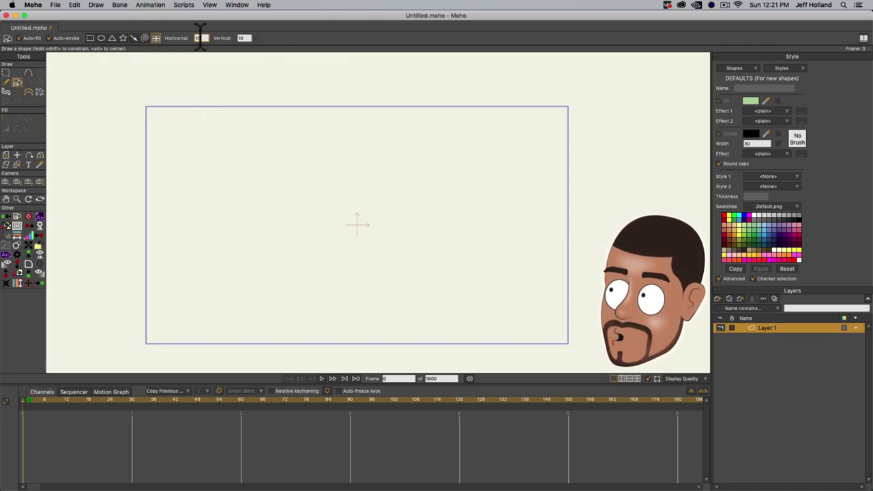
left_click_drag(194, 123, 536, 338)
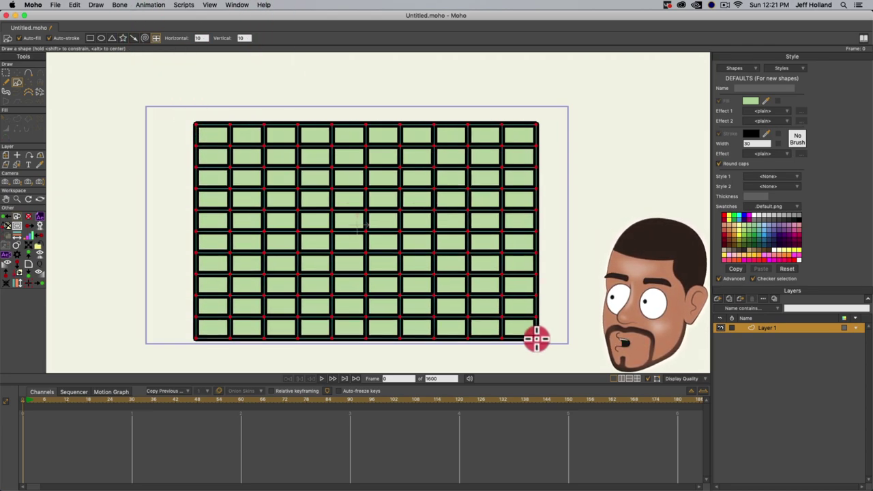
left_click(534, 336)
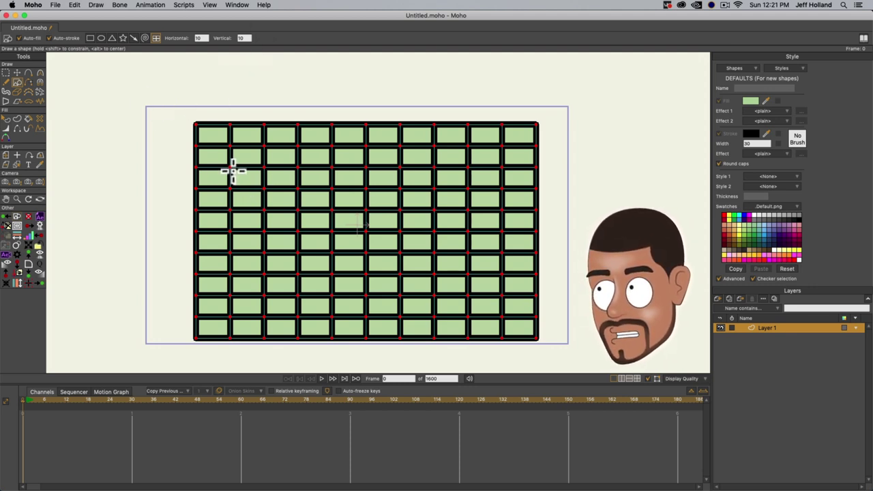
key("super+z")
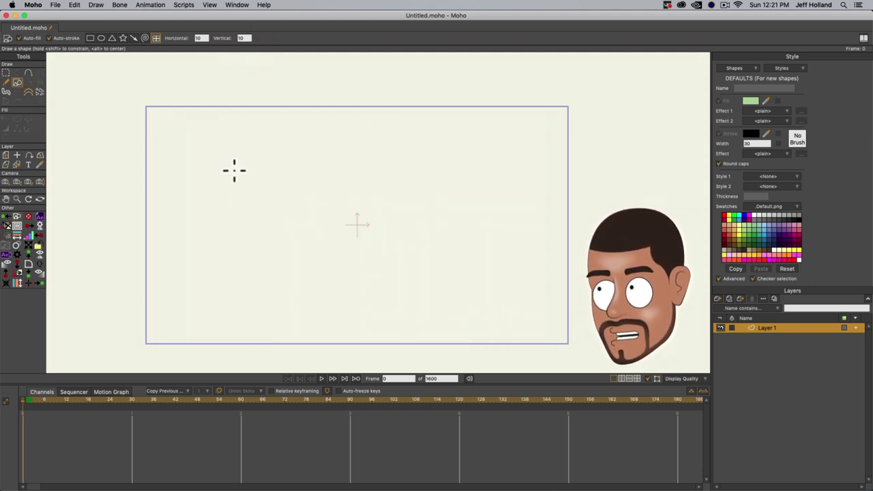
- Draw a stroke-only 10 by 10 grid with Auto-fill turned off, and undo it
left_click(19, 38)
left_click_drag(216, 112, 532, 317)
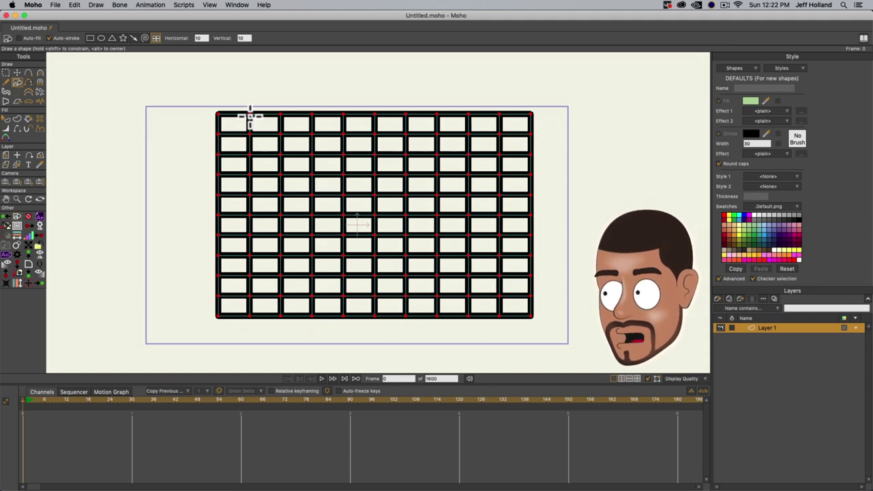
key("super+z")
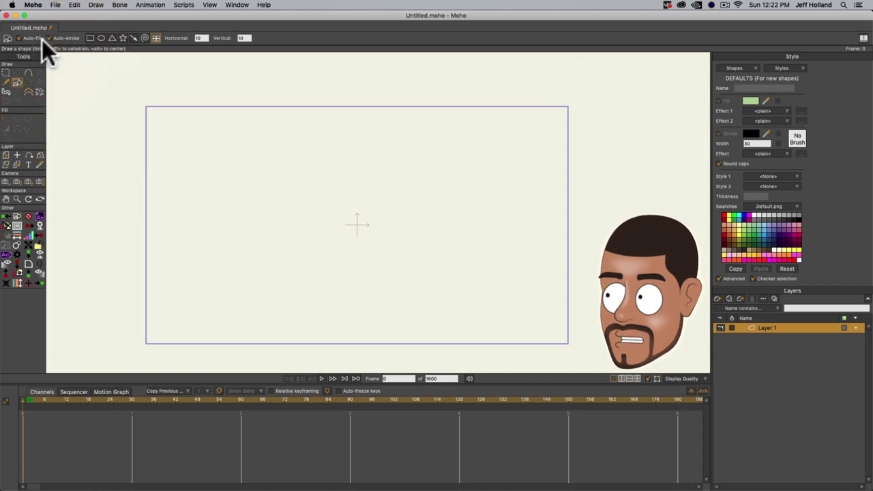
- Draw a fill-only 10 by 10 grid across the canvas with Auto-fill on and Auto-stroke off
left_click(49, 37)
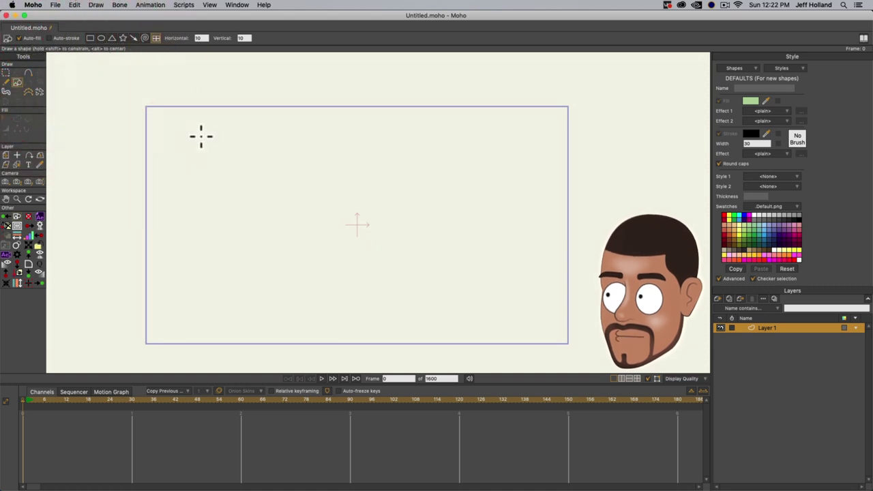
left_click_drag(193, 115, 531, 332)
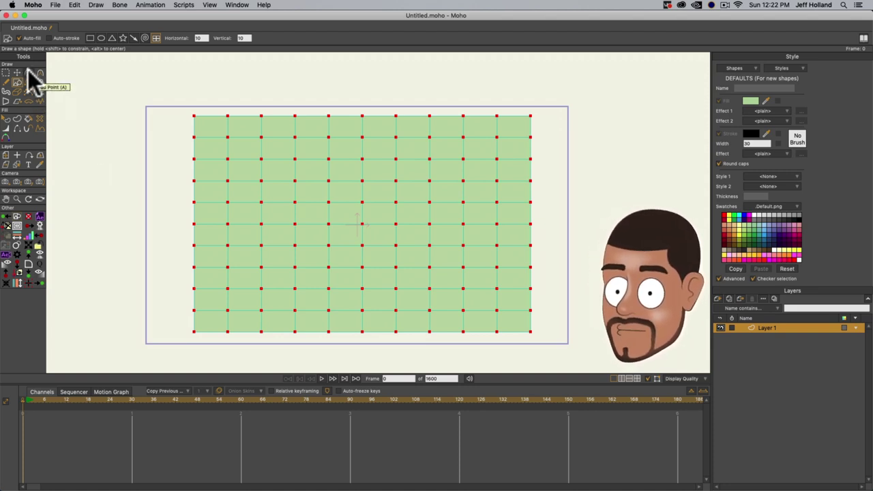
- Select twelve scattered grid cells together with the Select Shape tool and set their fill colour to 94C570
key("q")
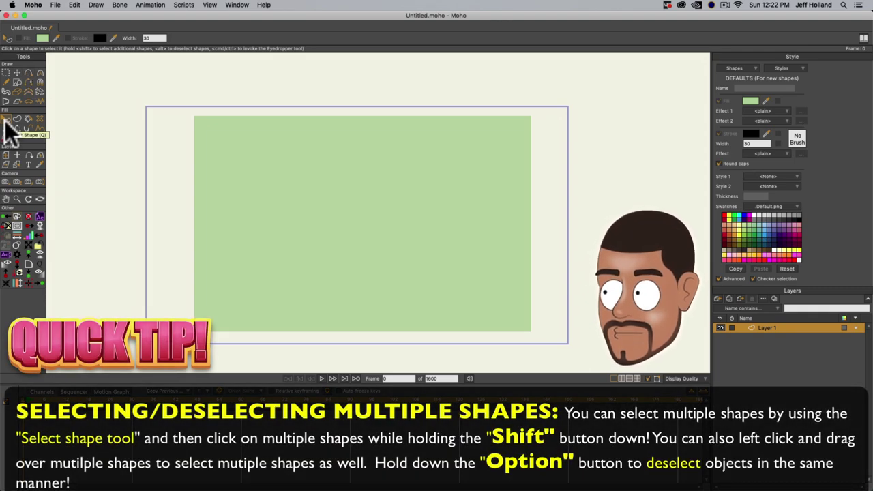
left_click(205, 124)
left_click(375, 190, "shift")
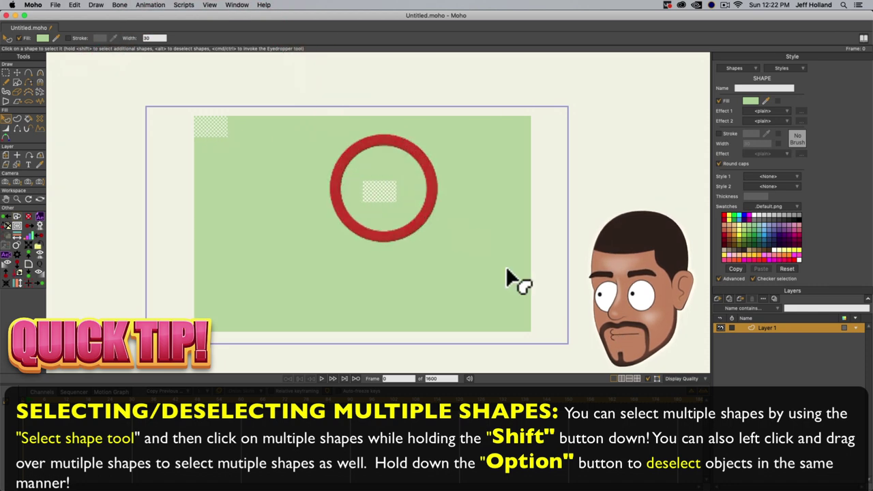
left_click(515, 297, "shift")
left_click(505, 149, "shift")
left_click(389, 236, "shift")
left_click(308, 293, "shift")
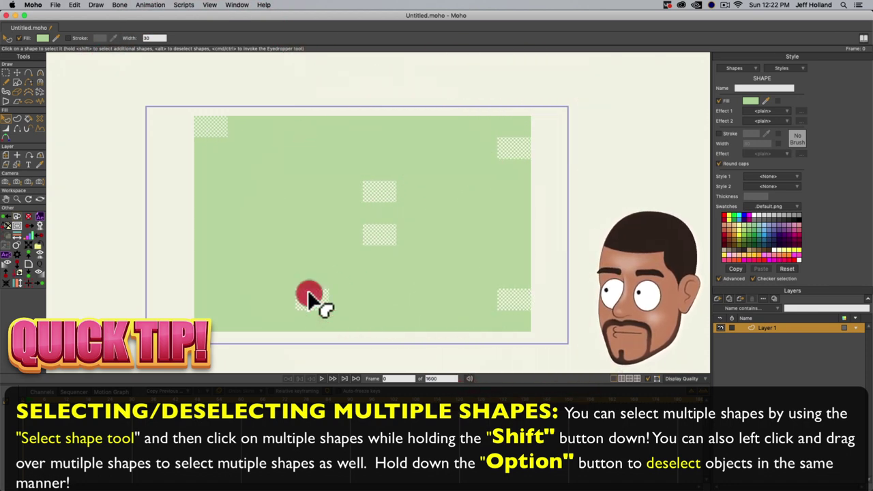
left_click(489, 194, "shift")
left_click(322, 140, "shift")
left_click(209, 237, "shift")
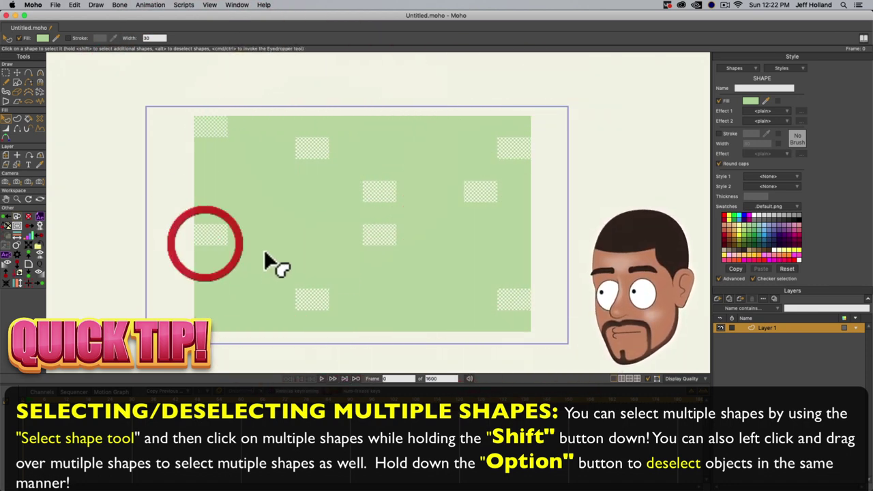
left_click(386, 281, "shift")
left_click(281, 194, "shift")
left_click(425, 145, "shift")
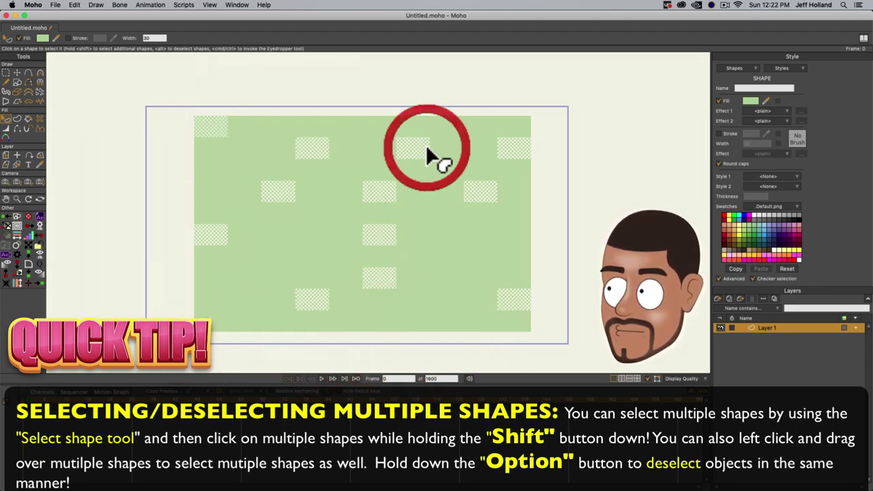
left_click(749, 102)
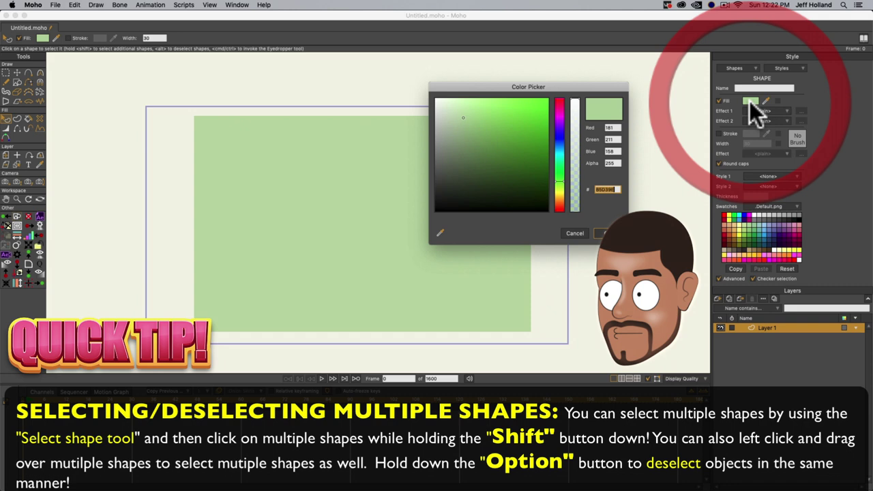
left_click(487, 129)
left_click(483, 123)
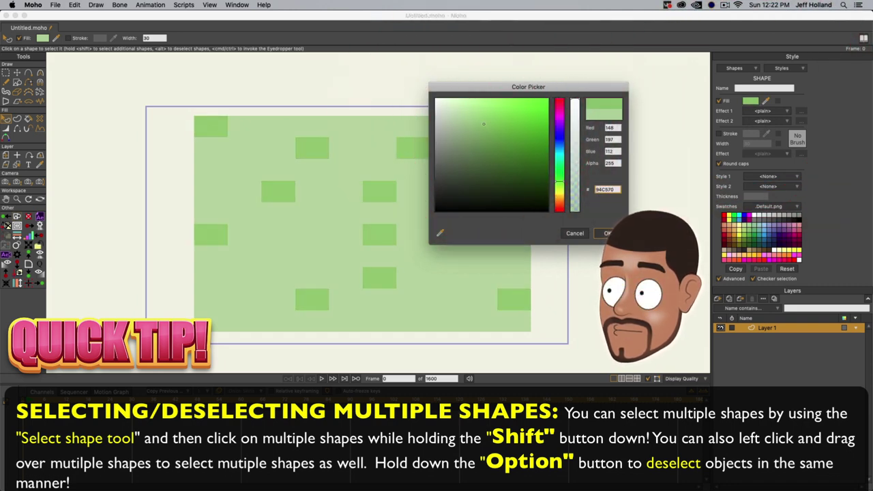
left_click(608, 233)
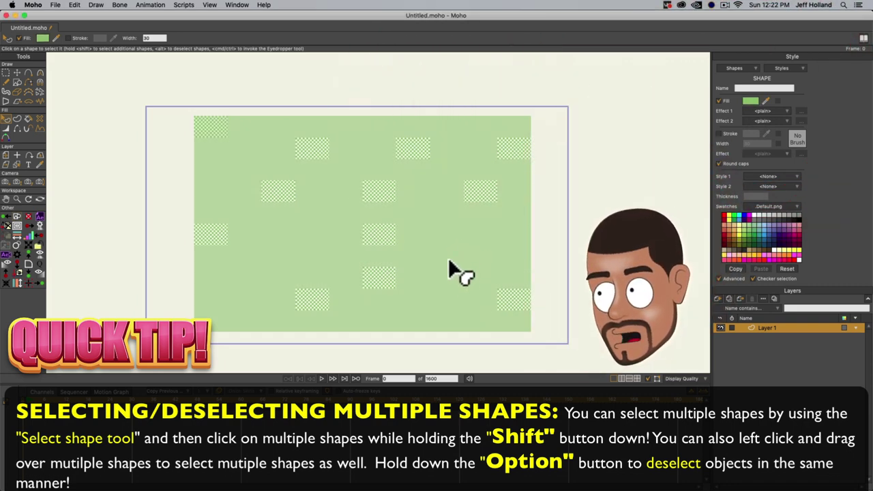
- Add a large cluster of cells around the grid's middle to the selection and set the fill colour to 4F802A
mouse_move(450, 262)
left_mouse_down()
mouse_move(431, 211)
mouse_move(403, 196)
mouse_move(341, 216)
mouse_move(328, 255)
mouse_move(362, 256)
mouse_move(414, 222)
mouse_move(452, 260)
mouse_move(379, 225)
mouse_move(324, 171)
mouse_move(271, 220)
mouse_move(425, 236)
left_mouse_up()
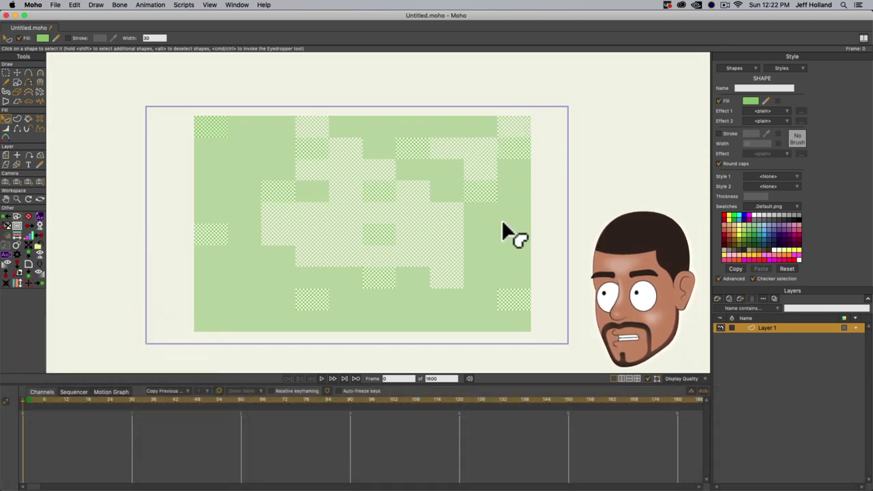
left_click(396, 152)
left_click(751, 101)
left_click_drag(502, 159, 511, 154)
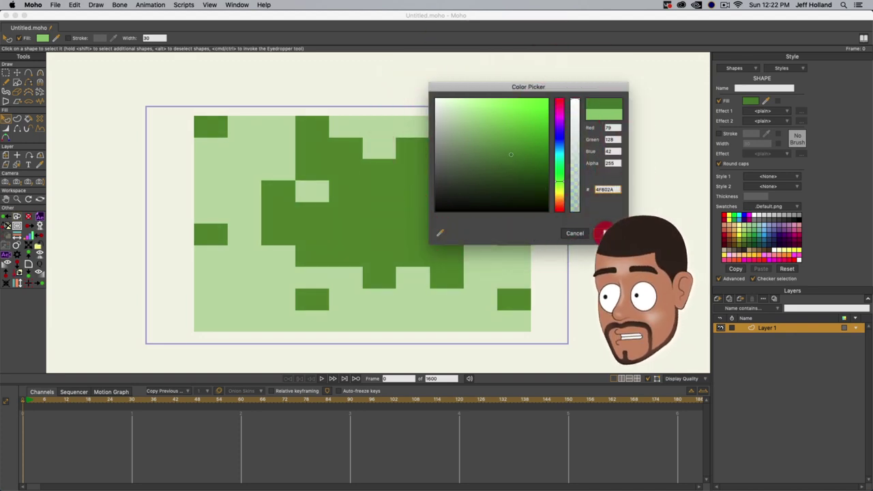
left_click(605, 233)
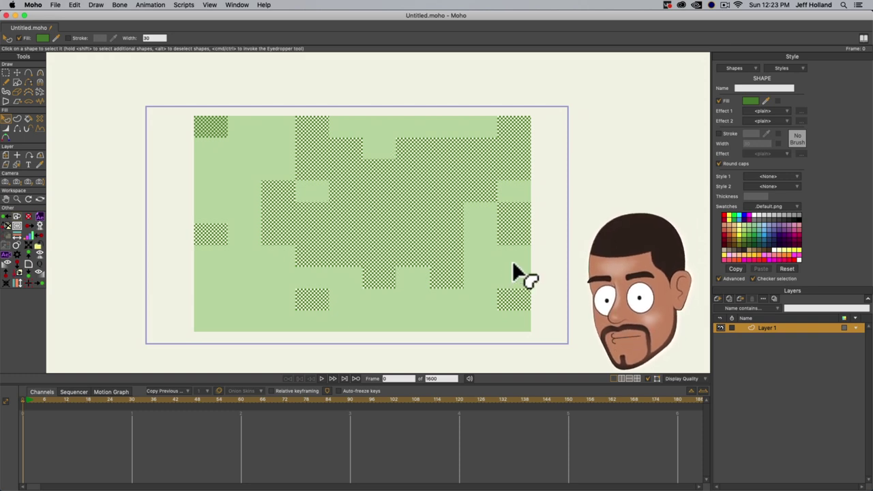
- Delete the whole grid and draw a rectangle with both fill and stroke near the centre of the canvas
left_click(6, 72)
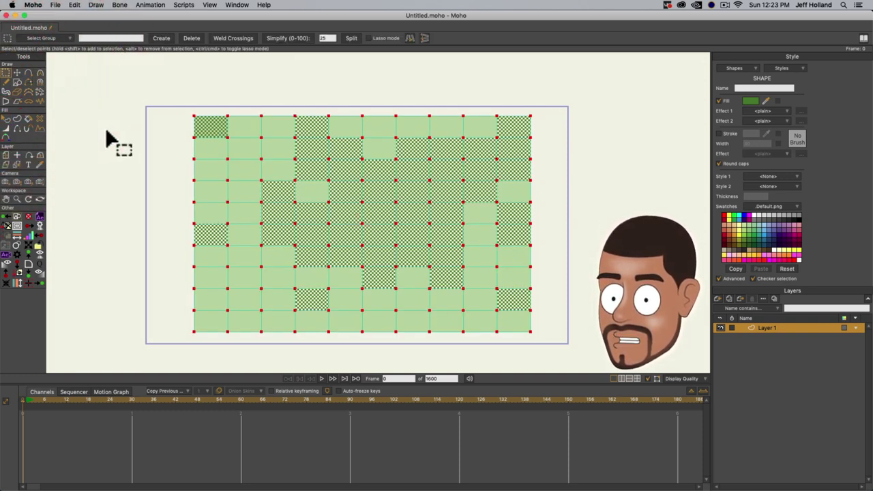
key("Delete")
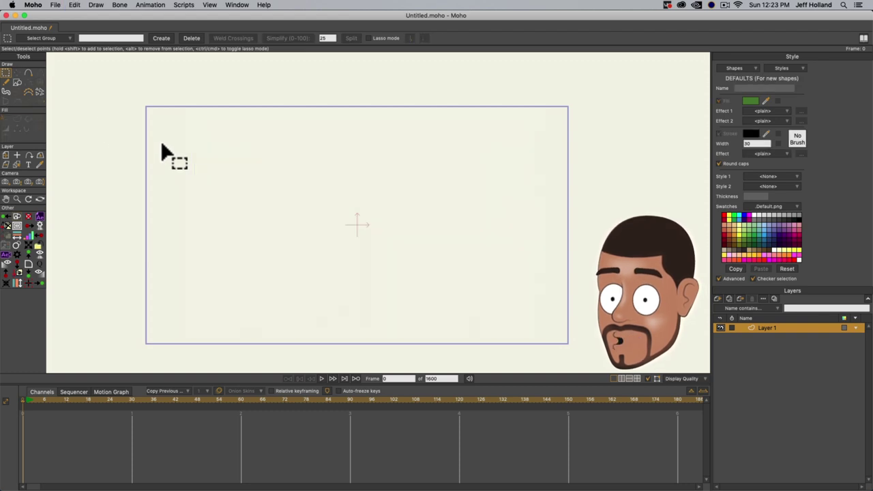
left_click(17, 82)
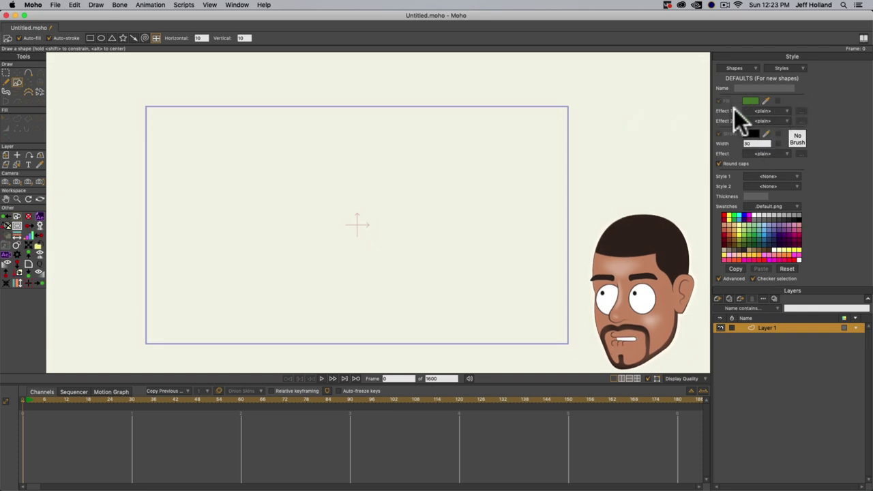
left_click(90, 38)
left_click_drag(320, 161, 476, 279)
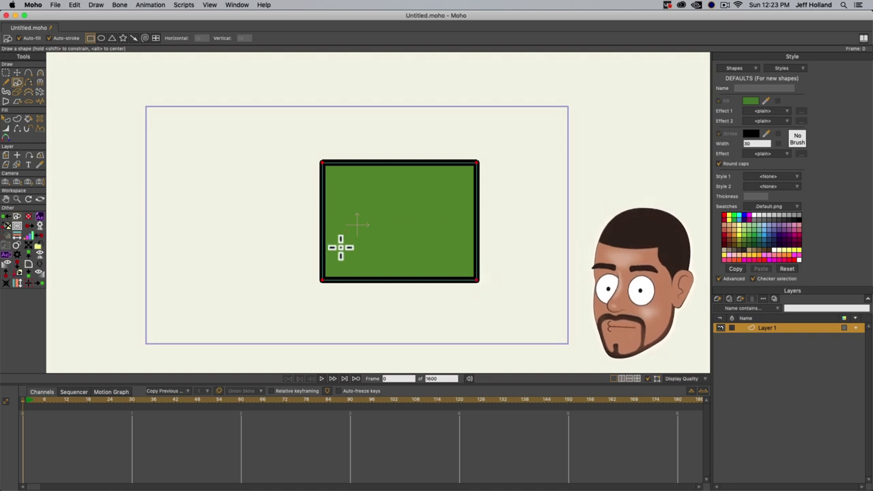
- Draw an open shape of three connected straight segments beside the rectangle's upper left with the Add Point tool
left_click(28, 73)
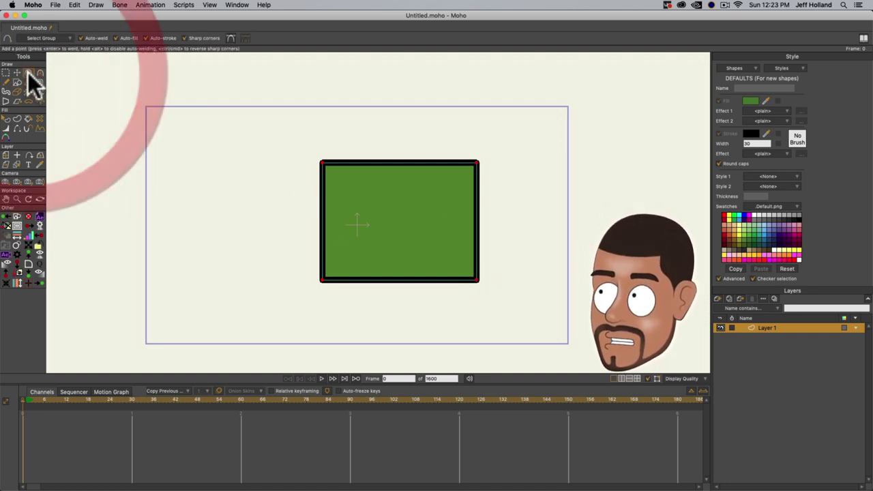
mouse_move(284, 135)
left_mouse_down()
mouse_move(201, 149)
mouse_move(216, 220)
mouse_move(297, 202)
left_mouse_up()
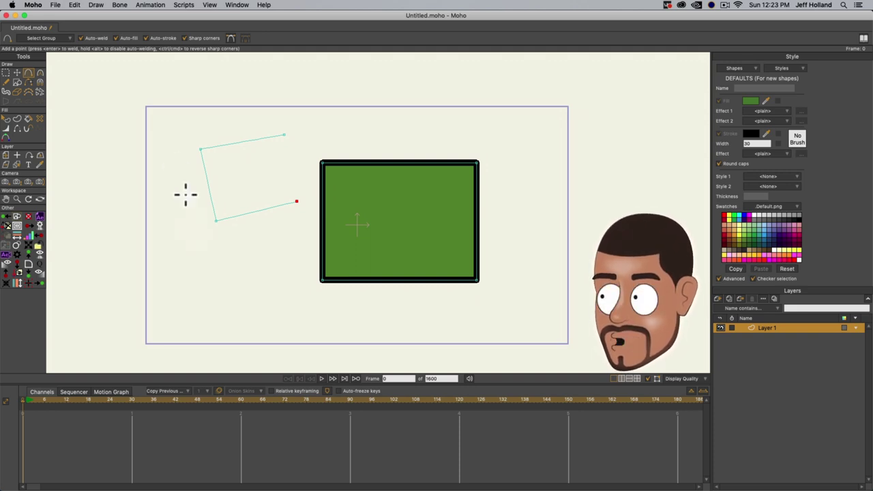
left_click(228, 144)
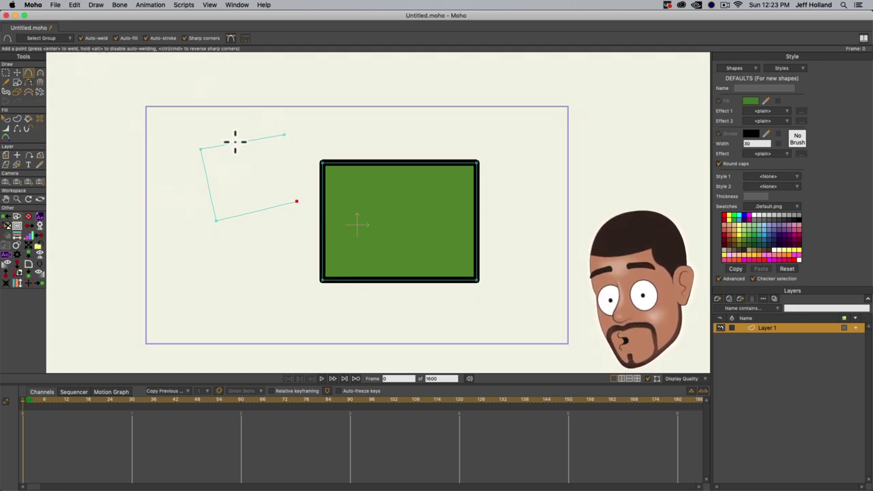
key("super+z")
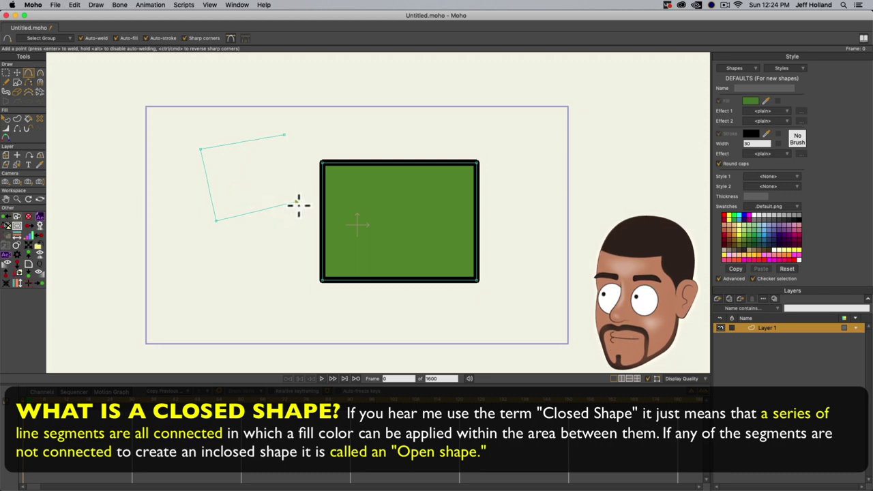
- Close the open shape beside the rectangle by adding a fourth segment and welding its end to the free endpoint
left_click_drag(296, 202, 287, 141)
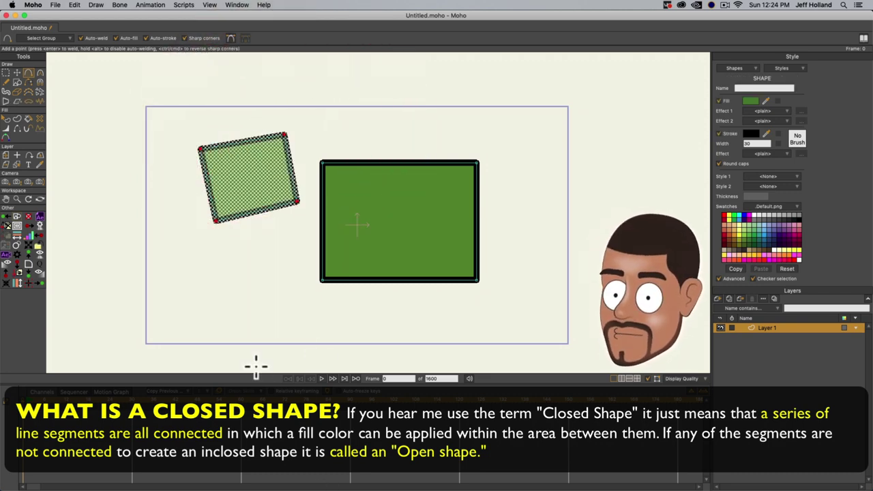
key("super+z")
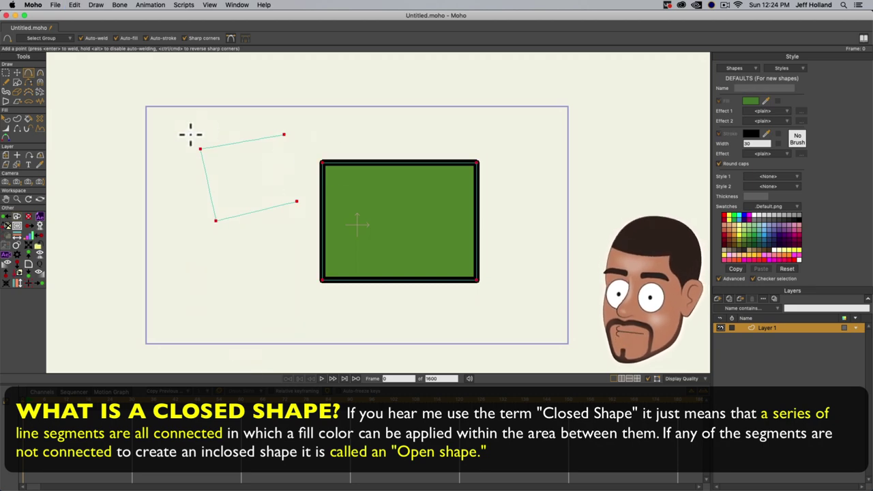
left_click_drag(296, 202, 288, 164)
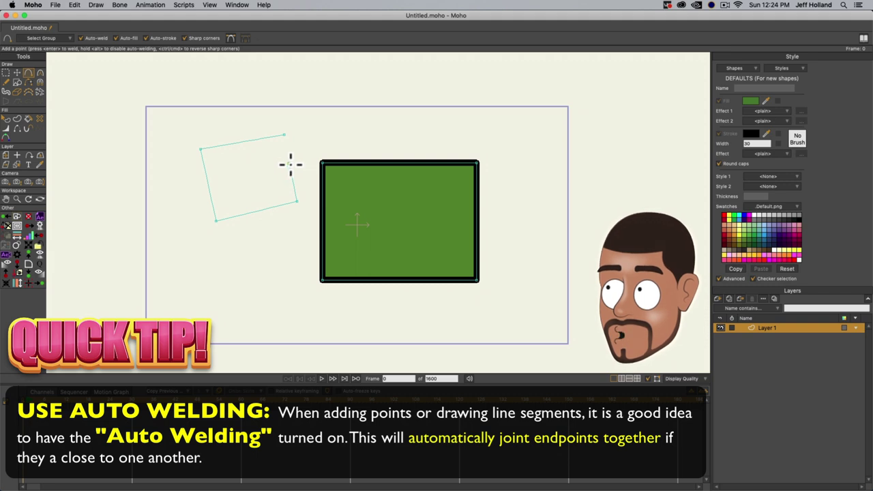
key("t")
left_click_drag(289, 165, 290, 142)
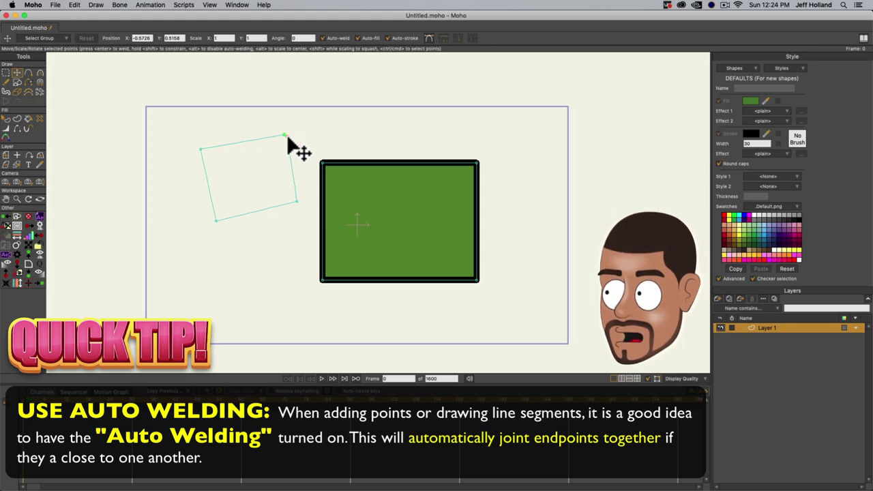
left_click_drag(287, 144, 289, 142)
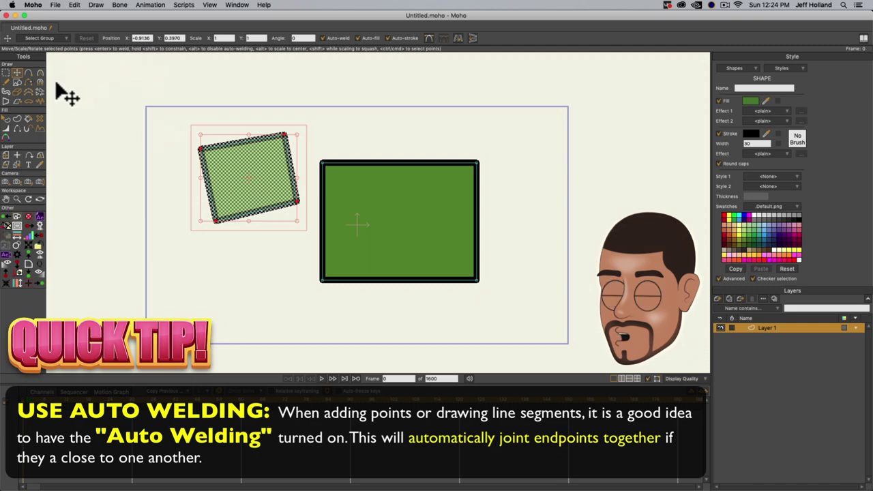
- Turn off Auto-weld and draw an open zigzag outline below the tilted shape with the Add Point tool
left_click(28, 74)
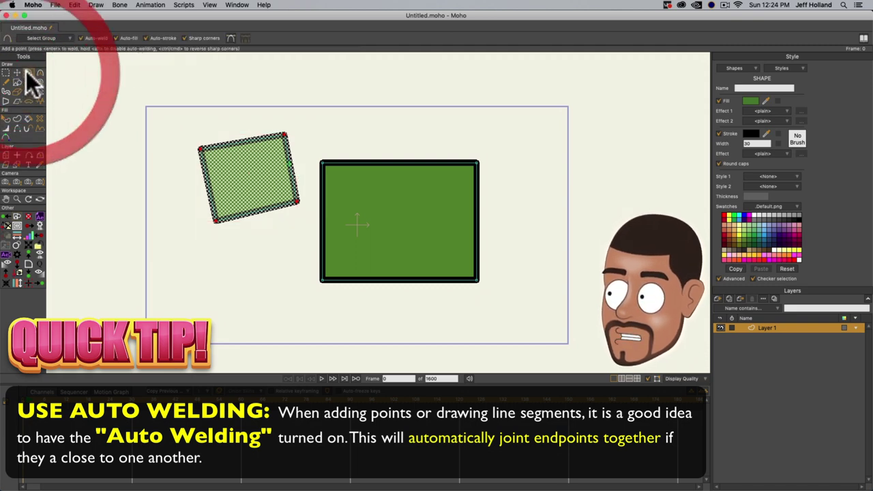
left_click(81, 37)
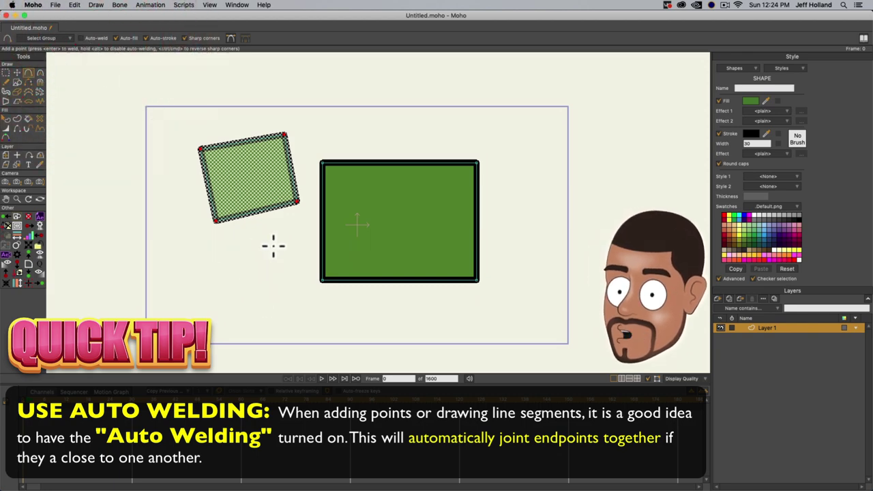
left_click_drag(204, 252, 273, 246)
left_click_drag(205, 253, 287, 277)
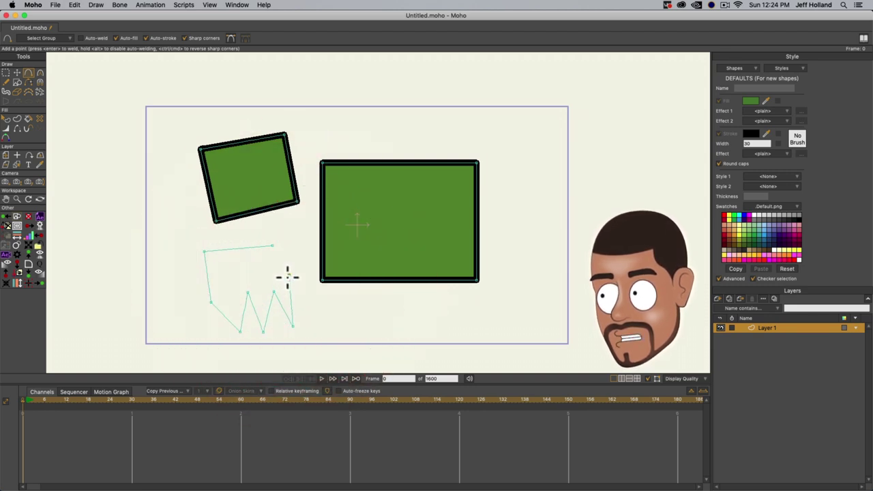
- Add a last segment from the zigzag outline's end to its starting endpoint with Auto-weld off
scroll(289, 275, "up", 5)
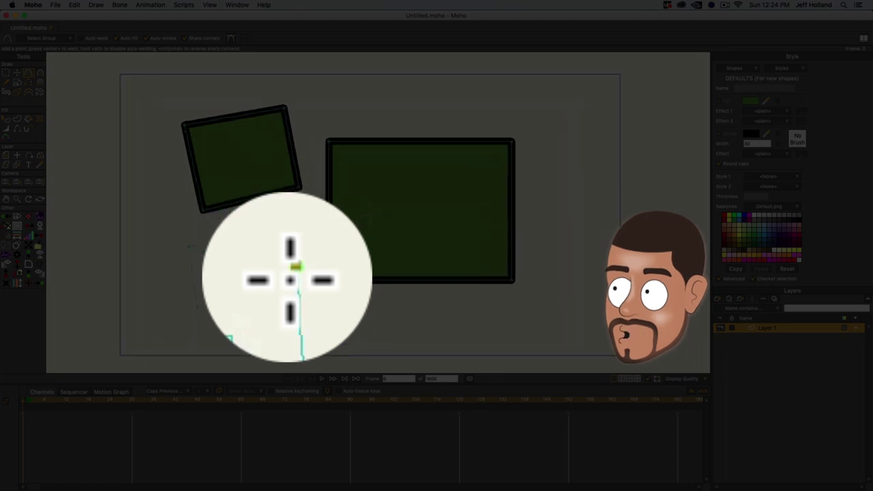
scroll(292, 279, "up", 3)
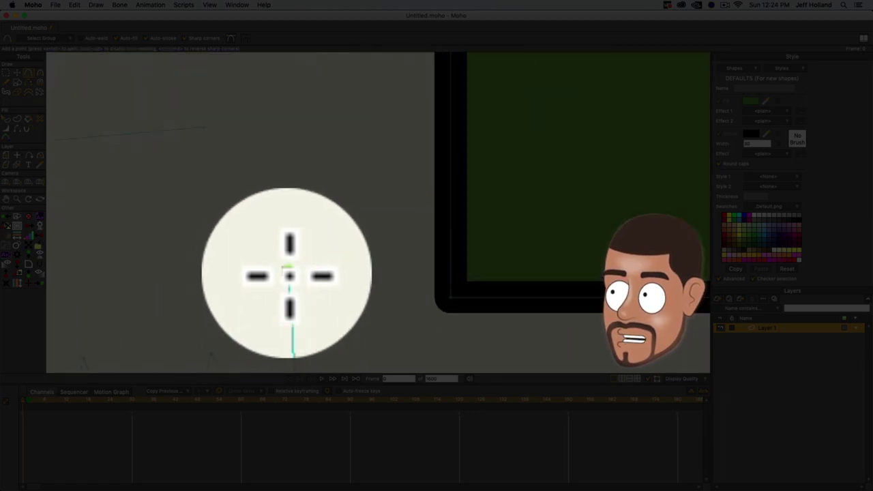
left_click_drag(285, 276, 200, 130)
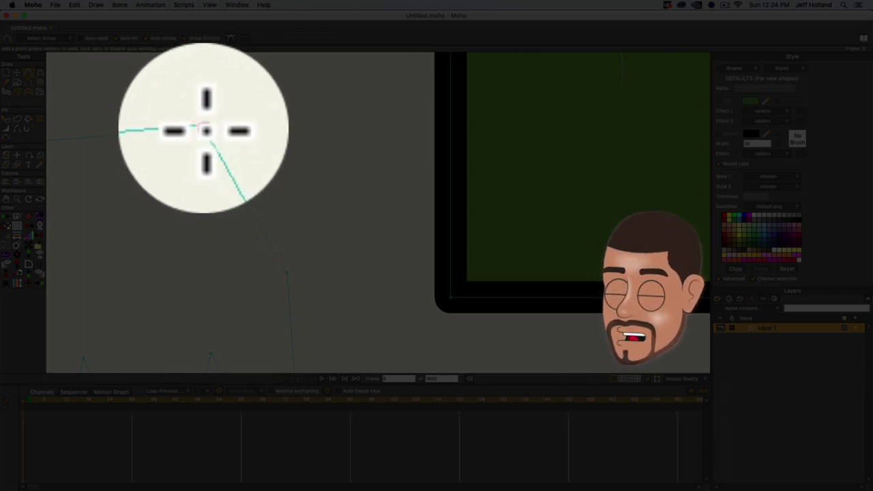
key("super+r")
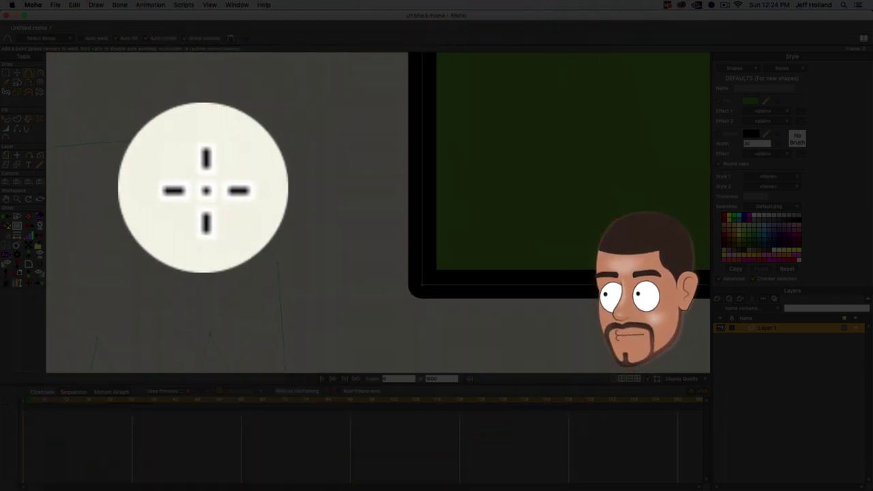
- Return the timeline to frame 0 and move the last segment's loose end away from the zigzag outline's starting endpoint
key("space")
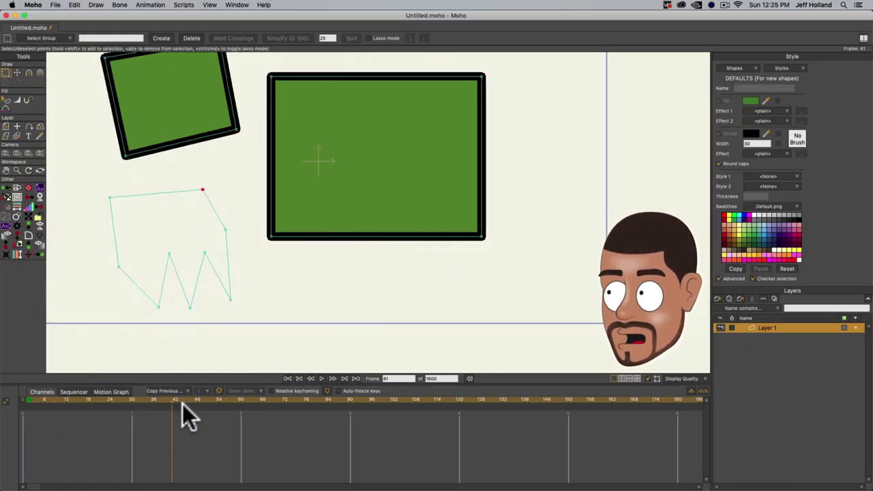
left_click_drag(119, 399, 7, 399)
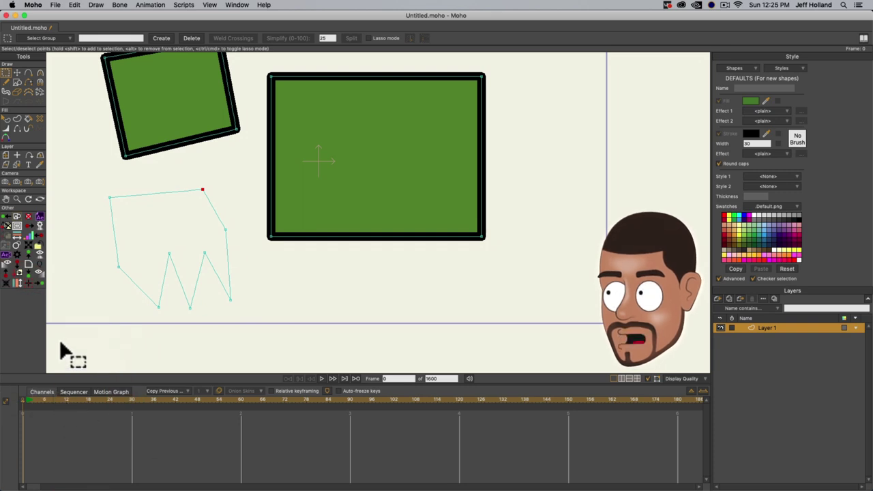
left_click_drag(64, 352, 263, 345)
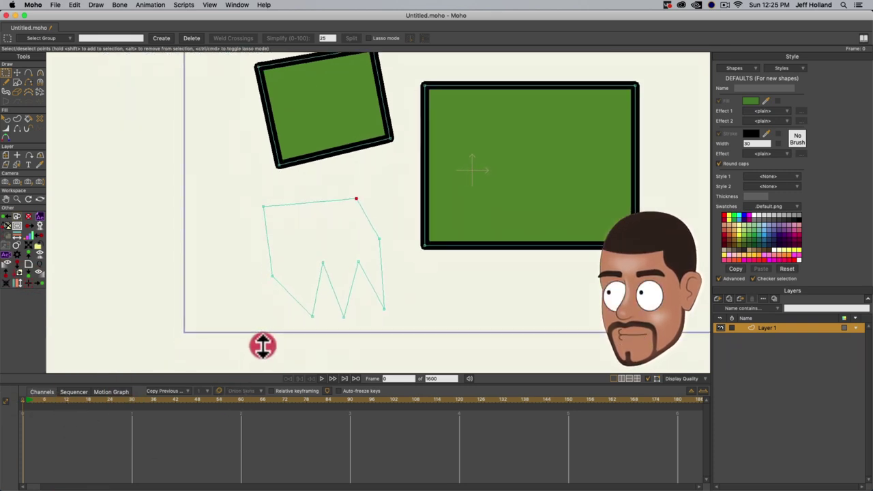
left_click(355, 201)
key("t")
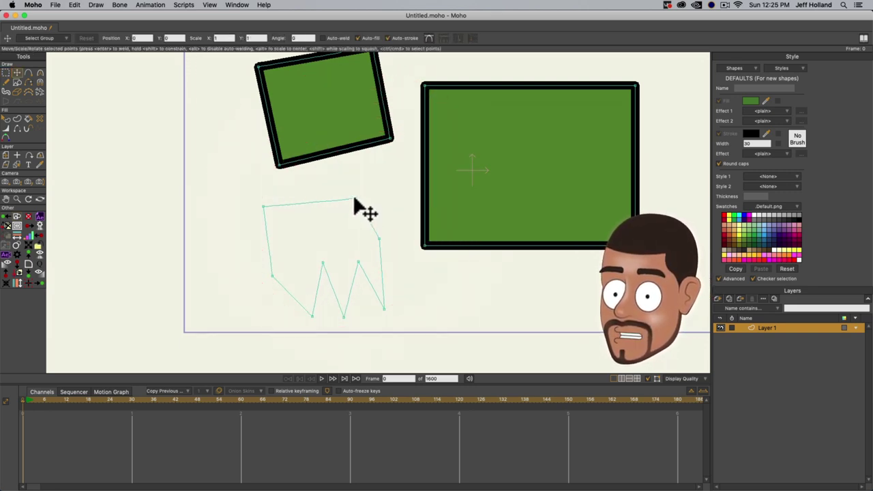
mouse_move(354, 197)
left_mouse_down()
mouse_move(341, 228)
mouse_move(323, 193)
mouse_move(368, 207)
left_mouse_up()
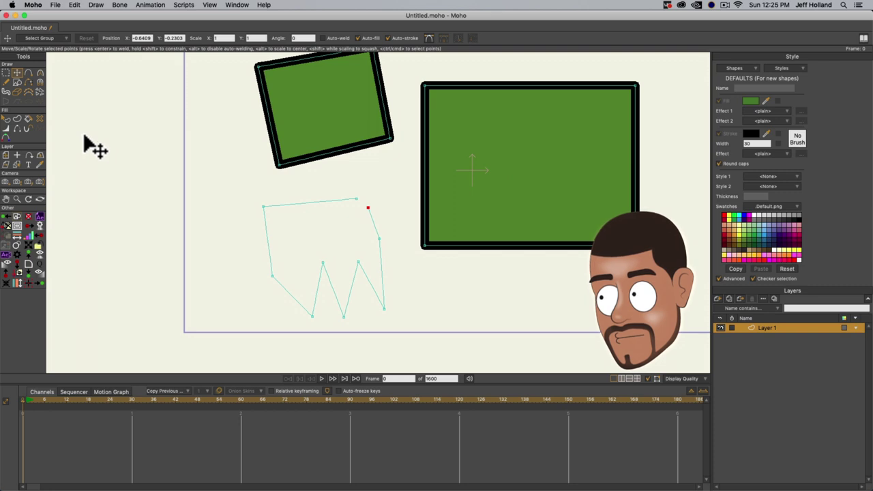
- Turn Auto-weld back on and move the loose end onto the starting endpoint to close the zigzag outline
key("a")
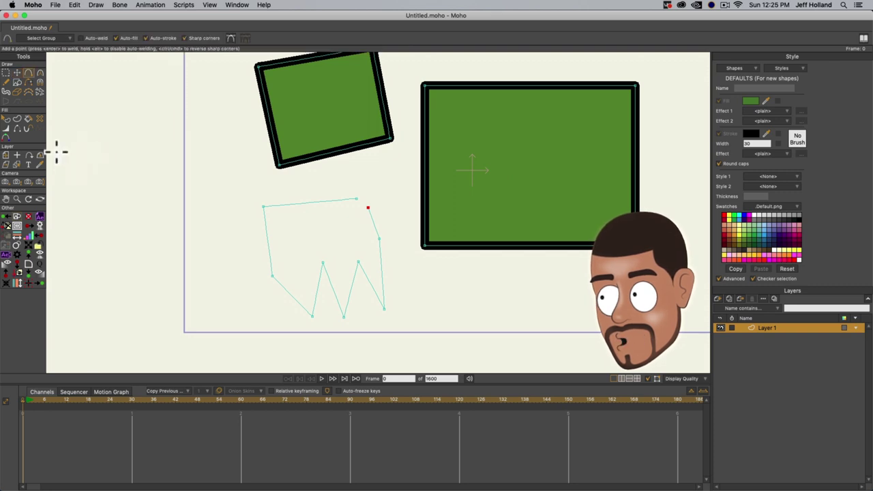
left_click(82, 35)
key("t")
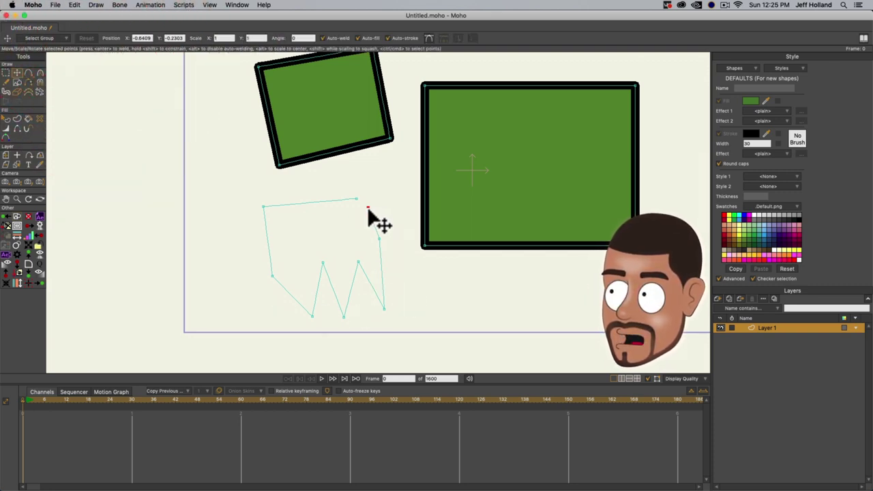
left_click(369, 210)
left_click_drag(369, 210, 361, 211)
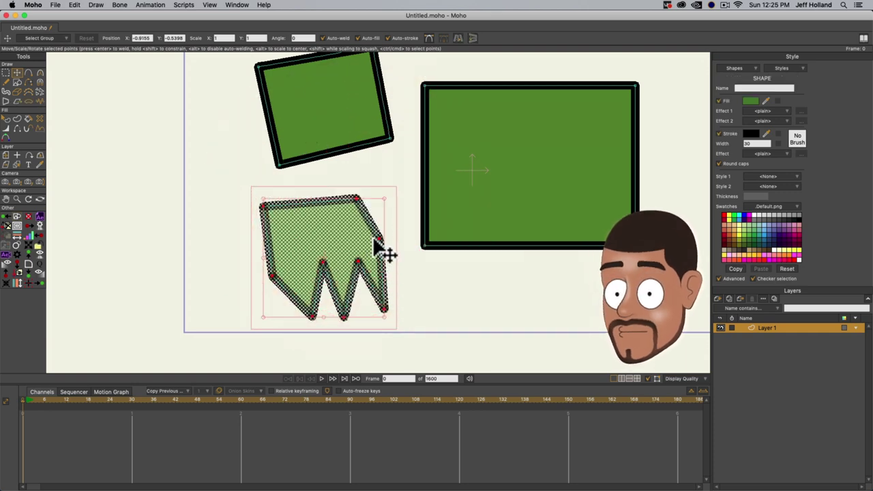
- Move the closed zigzag shape up toward the tilted shape and delete it
left_click(374, 249)
left_click_drag(374, 249, 345, 218)
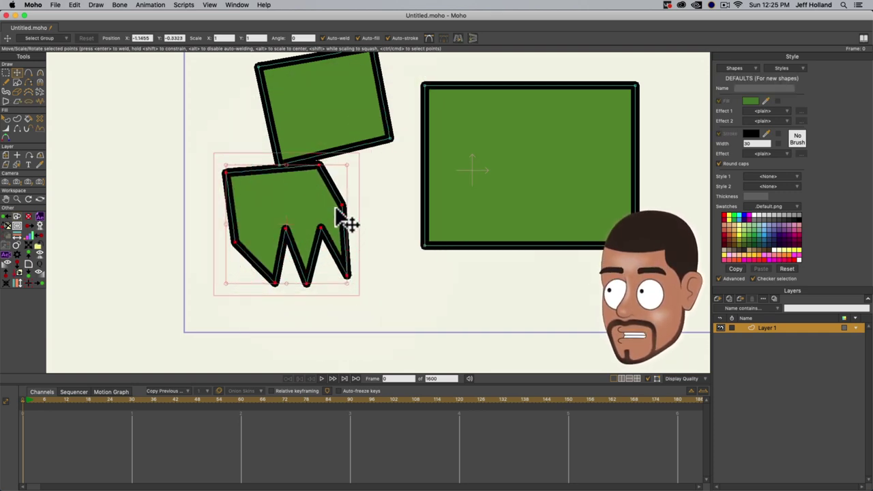
key("Delete")
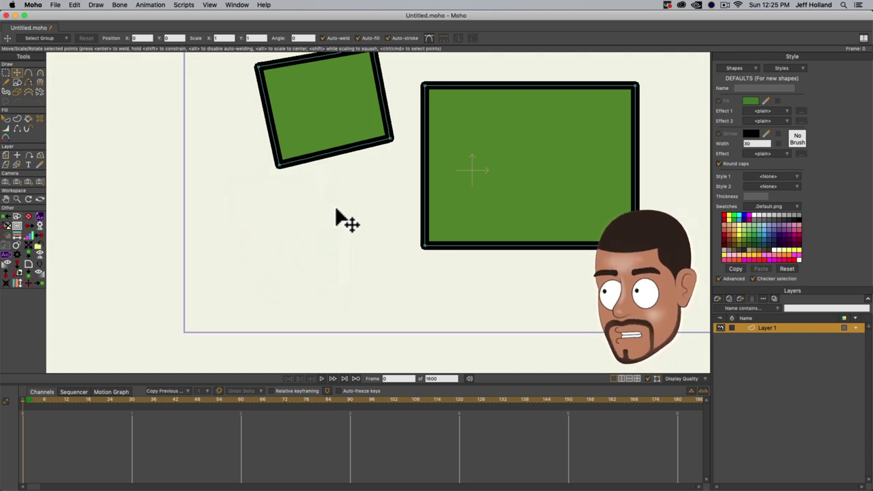
scroll(320, 225, "down", 5)
left_click_drag(335, 224, 355, 255)
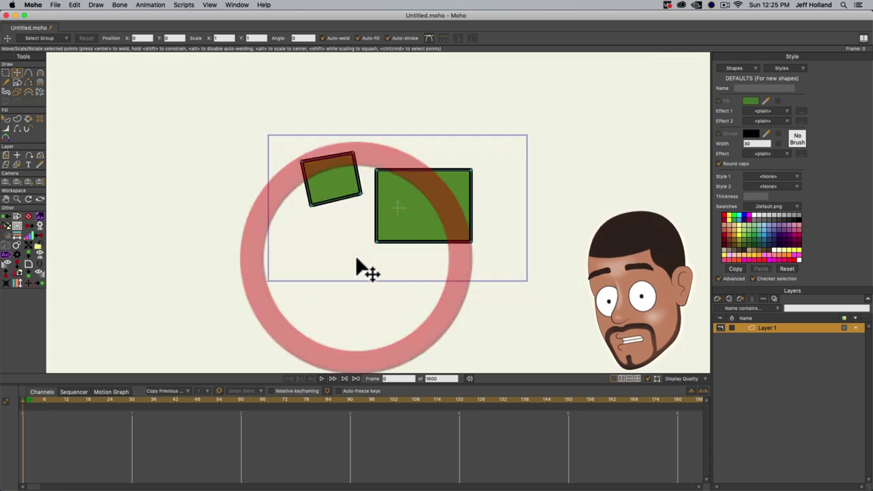
scroll(353, 257, "up", 2)
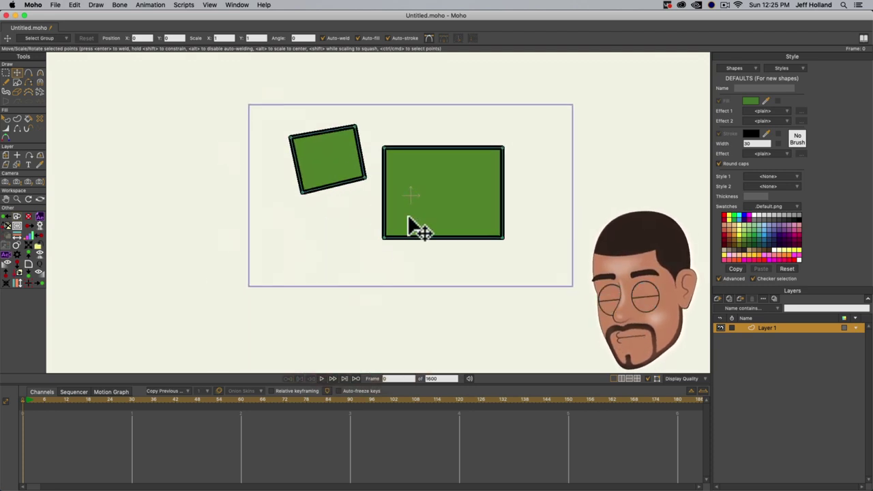
- Move the tilted shape's upper-left corner inward, then delete all remaining shapes from the canvas
left_click_drag(290, 136, 307, 143)
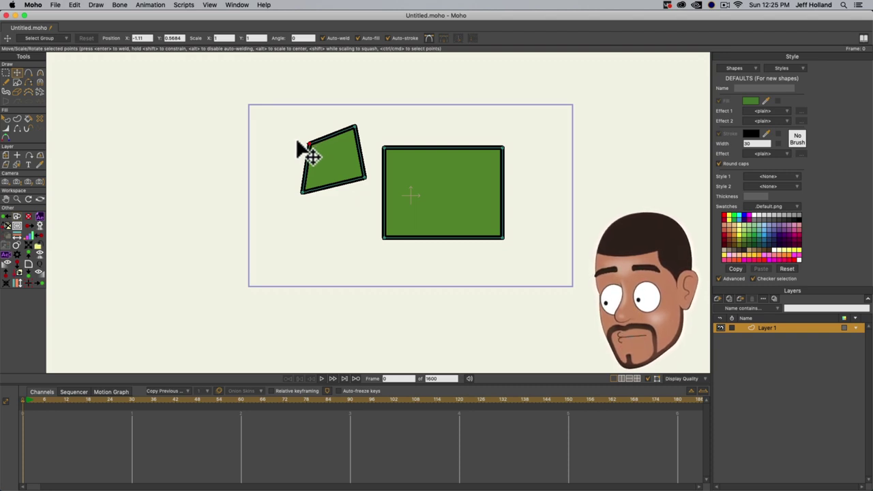
key("super+a")
key("Delete")
key("g")
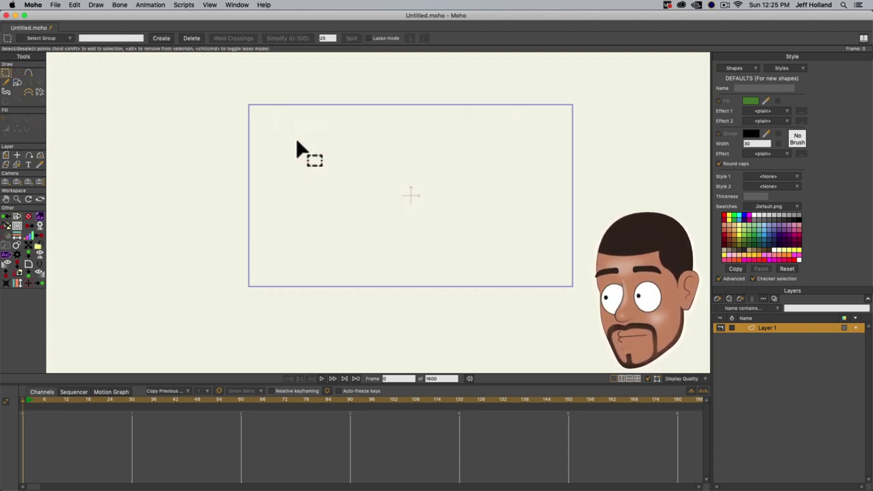
- Draw a nearly square filled and stroked rectangle at the centre of the canvas and select all its points
left_click(17, 82)
left_click_drag(380, 162, 452, 230)
left_click(6, 72)
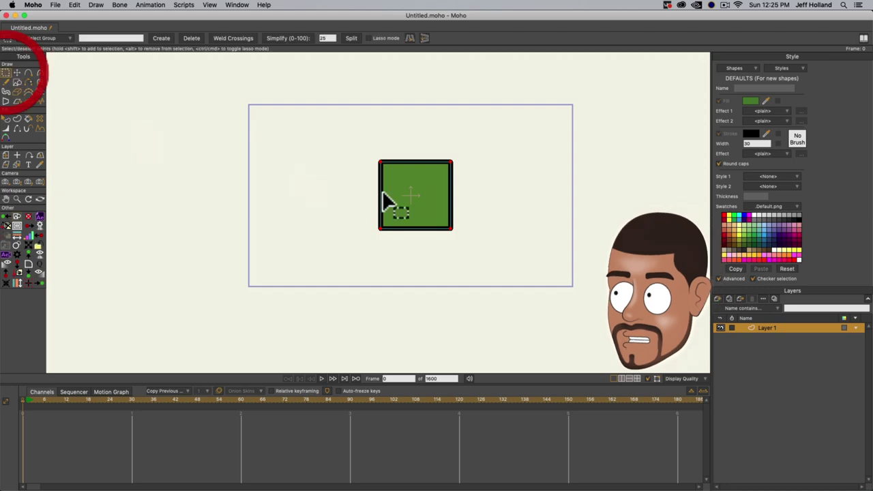
left_click_drag(359, 145, 494, 251)
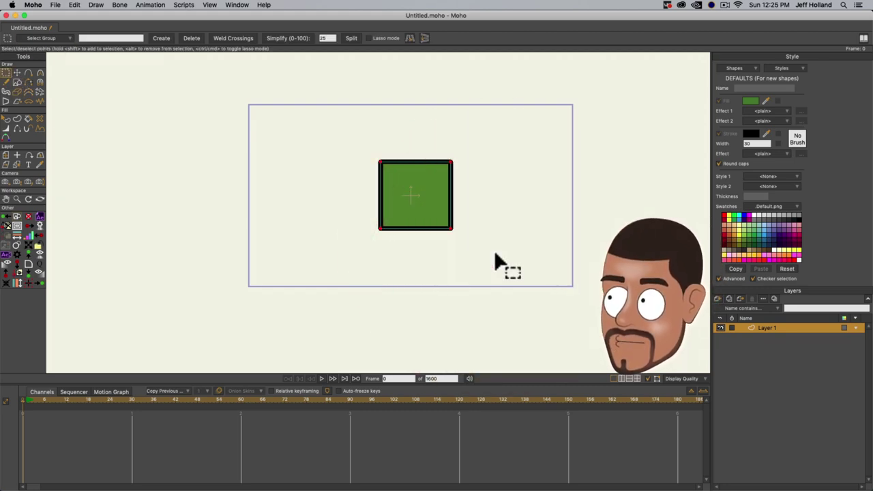
- Reshape the rectangle into an irregular quadrilateral by moving its four corner points individually with the Transform Points tool
left_click(17, 73)
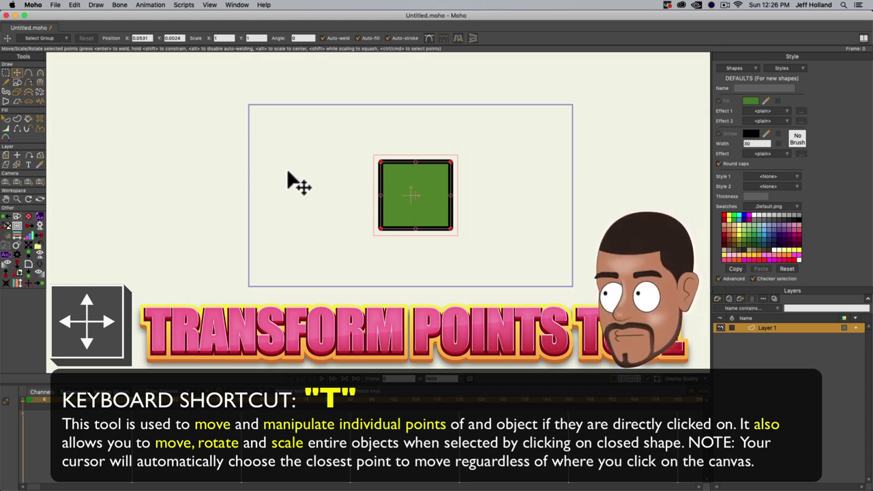
scroll(372, 208, "up", 1)
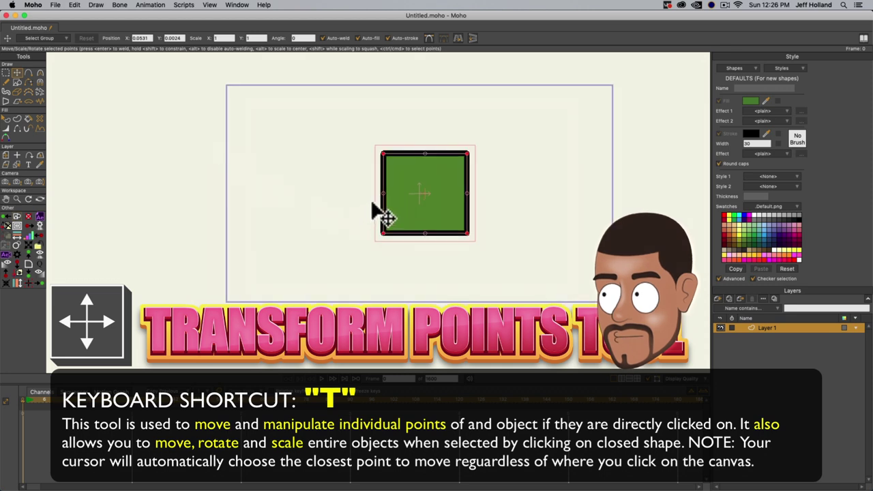
left_click(374, 207)
scroll(334, 208, "up", 2)
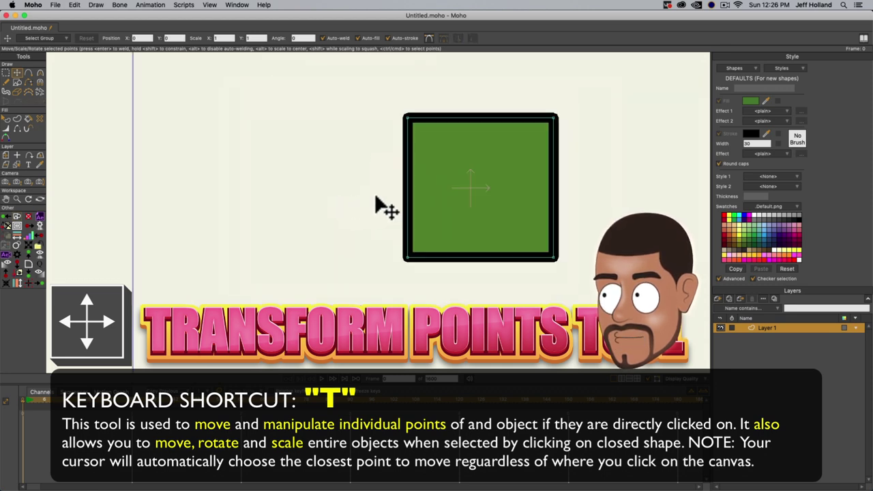
left_click_drag(384, 204, 284, 210)
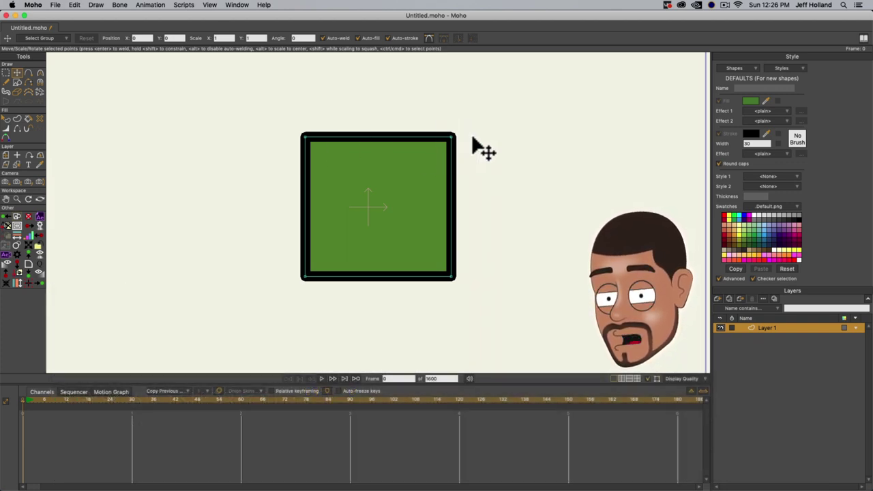
left_click_drag(465, 136, 512, 211)
left_click_drag(553, 168, 498, 126)
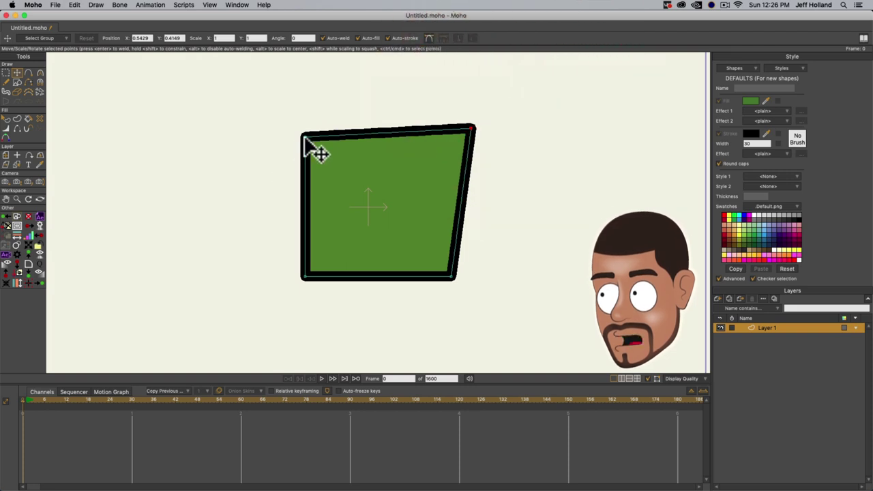
left_click_drag(306, 141, 145, 101)
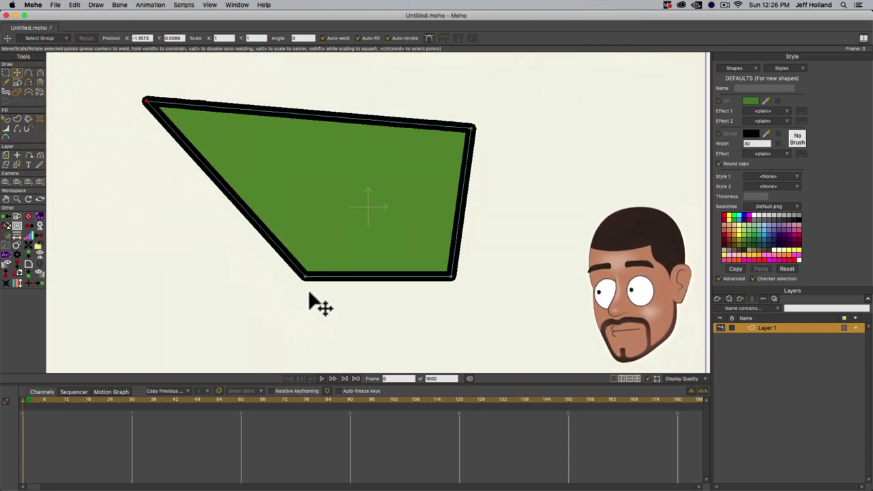
left_click_drag(305, 300, 185, 360)
left_click_drag(536, 335, 587, 331)
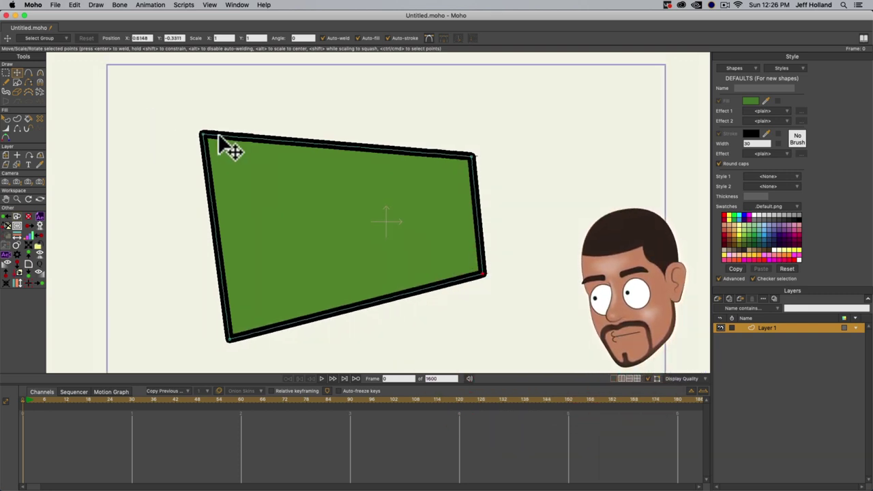
- Move the quadrilateral's two left corner points inward to make the shape narrower, then select the whole shape
left_click_drag(208, 140, 271, 171)
left_click_drag(229, 339, 268, 281)
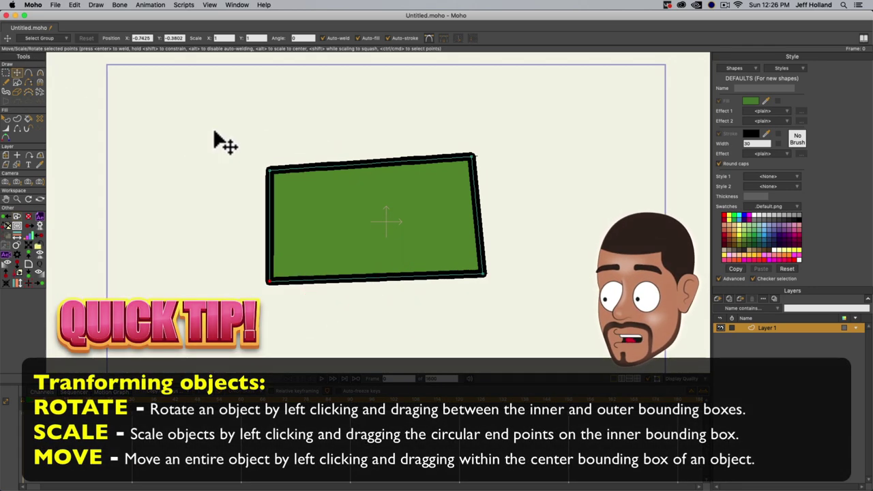
scroll(132, 141, "down", 5)
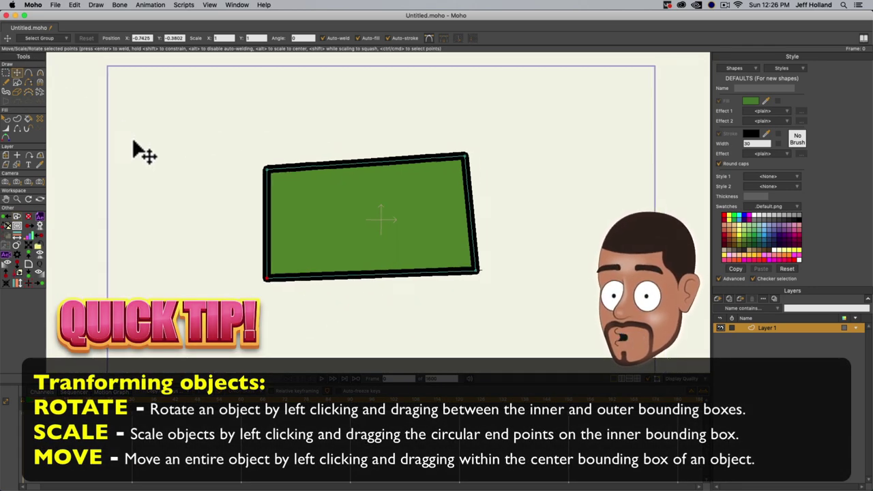
left_click(329, 211)
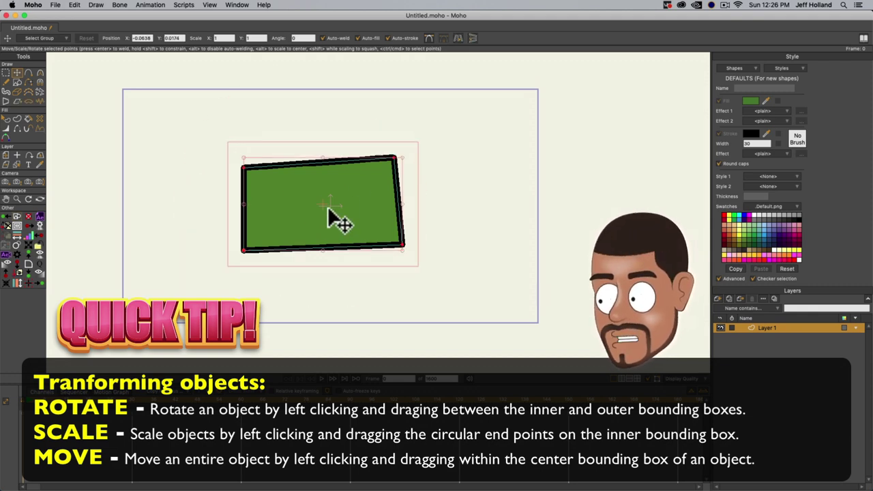
scroll(246, 227, "up", 3)
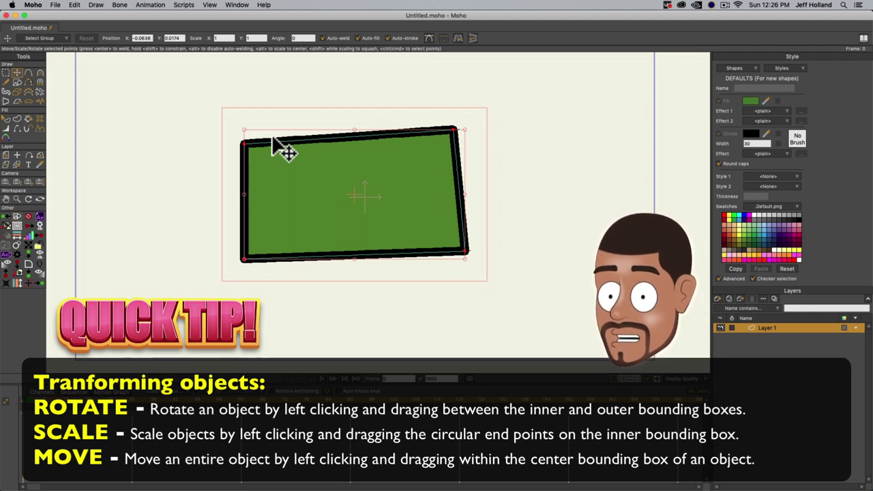
- Reselect the whole quadrilateral and rotate it slightly clockwise so its upper edge slopes down to the right
left_click(233, 121)
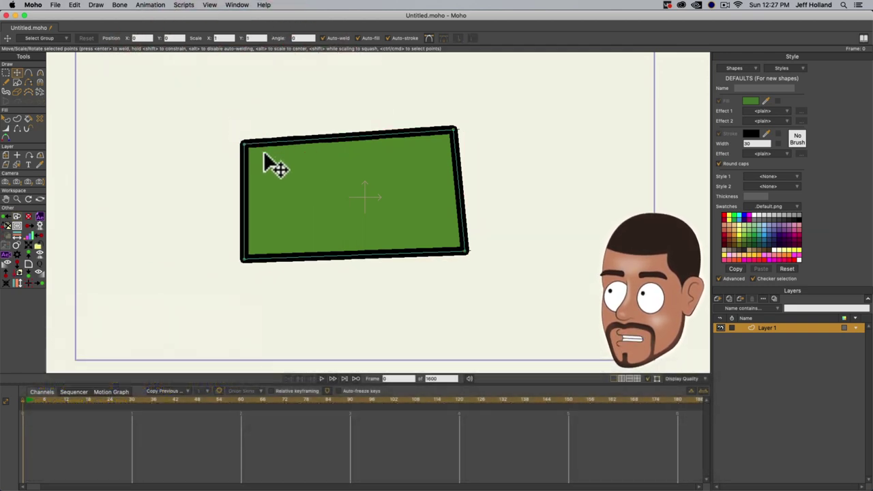
left_click(263, 154)
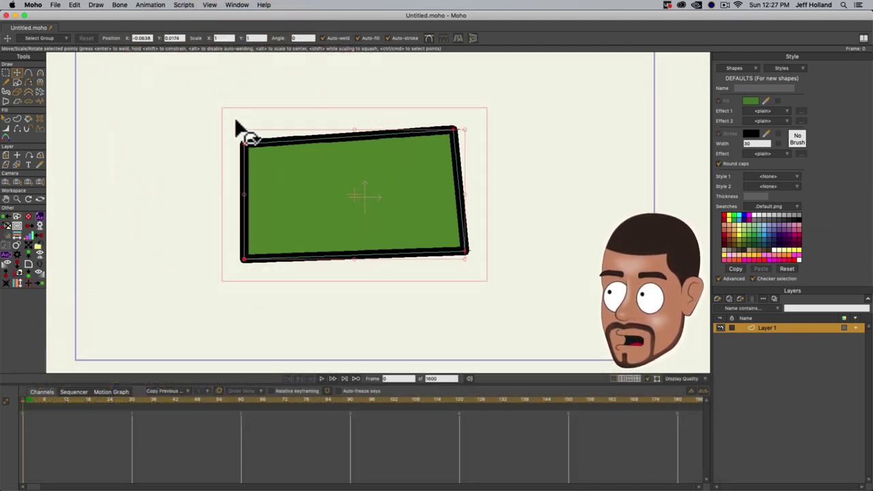
left_click_drag(234, 129, 235, 263)
left_click_drag(420, 109, 288, 146)
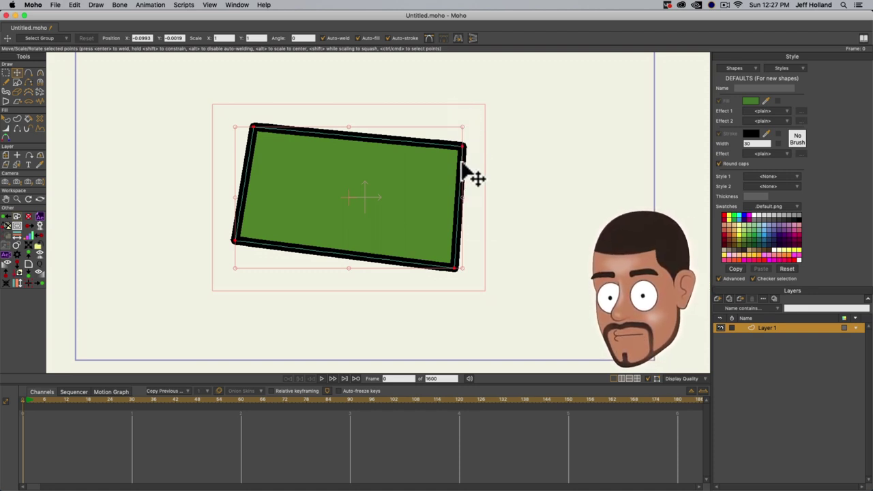
- Scale the quadrilateral to make it wider, then move it slightly up and to the right
mouse_move(461, 136)
left_mouse_down()
mouse_move(452, 133)
mouse_move(367, 174)
mouse_move(409, 154)
mouse_move(476, 98)
mouse_move(497, 123)
mouse_move(403, 170)
mouse_move(454, 125)
left_mouse_up()
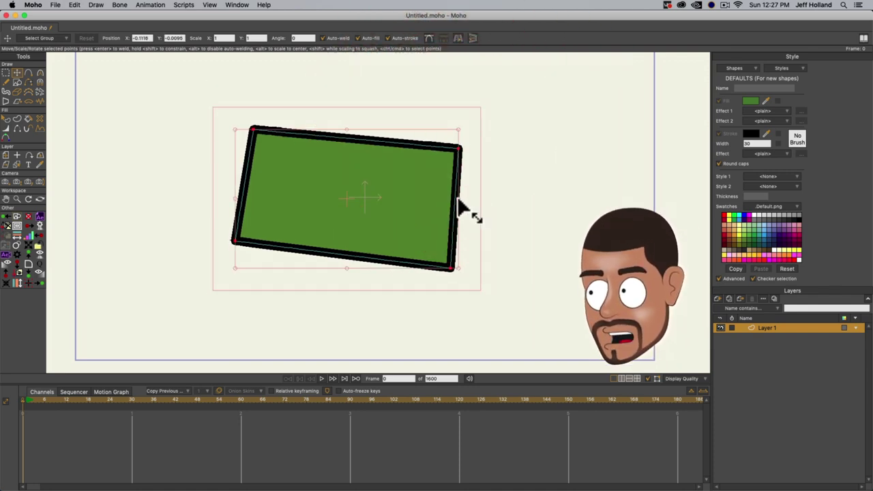
left_click_drag(461, 206, 361, 192)
left_click(393, 195)
left_click_drag(399, 189, 512, 195)
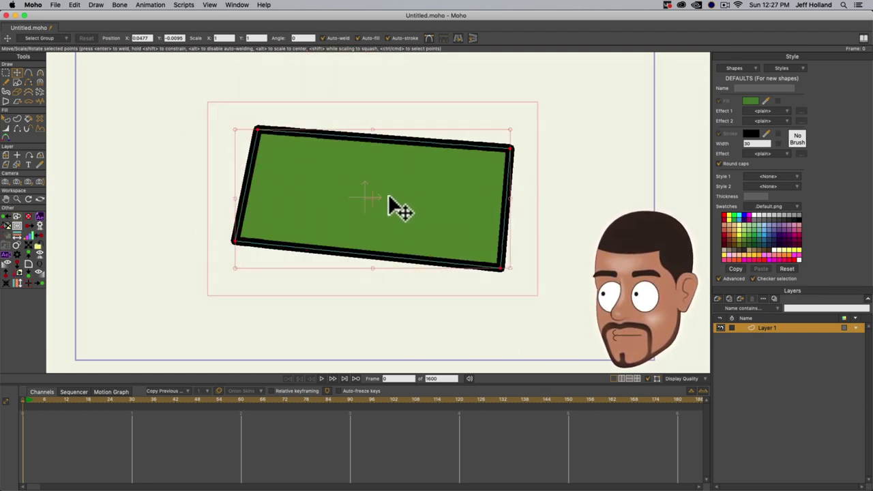
mouse_move(388, 198)
left_mouse_down()
mouse_move(282, 318)
mouse_move(448, 220)
mouse_move(397, 189)
left_mouse_up()
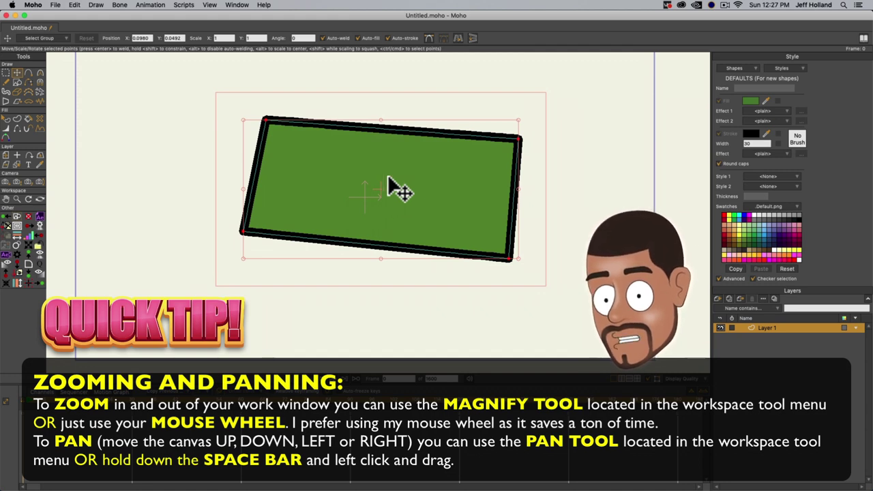
- Zoom the canvas in and out repeatedly around the green quadrilateral
scroll(386, 182, "down", 4)
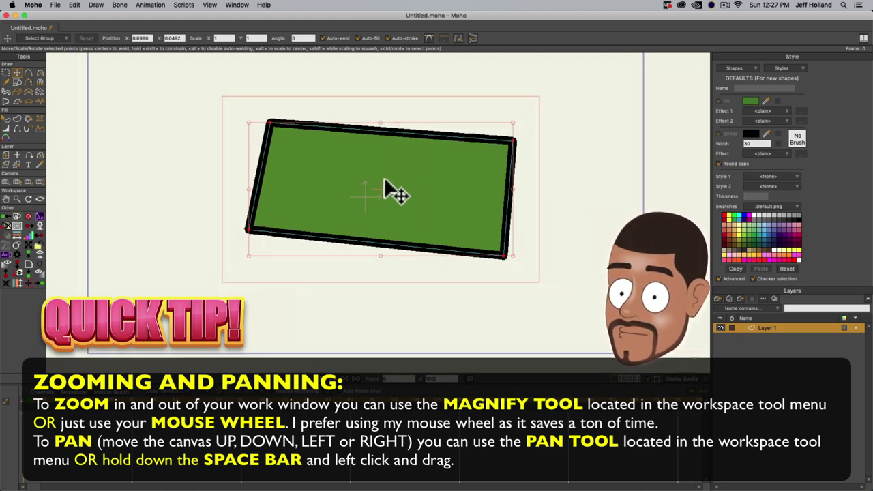
scroll(386, 182, "up", 10)
scroll(385, 186, "down", 8)
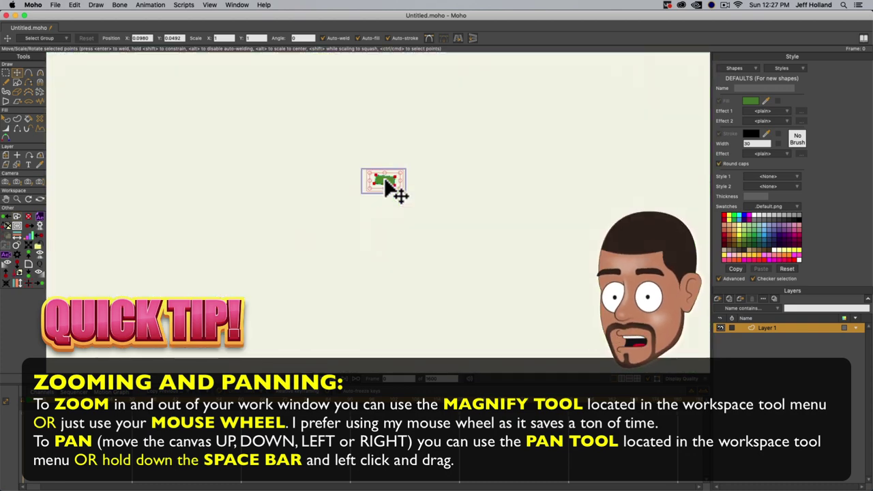
scroll(385, 186, "up", 6)
scroll(385, 186, "down", 3)
scroll(390, 191, "up", 5)
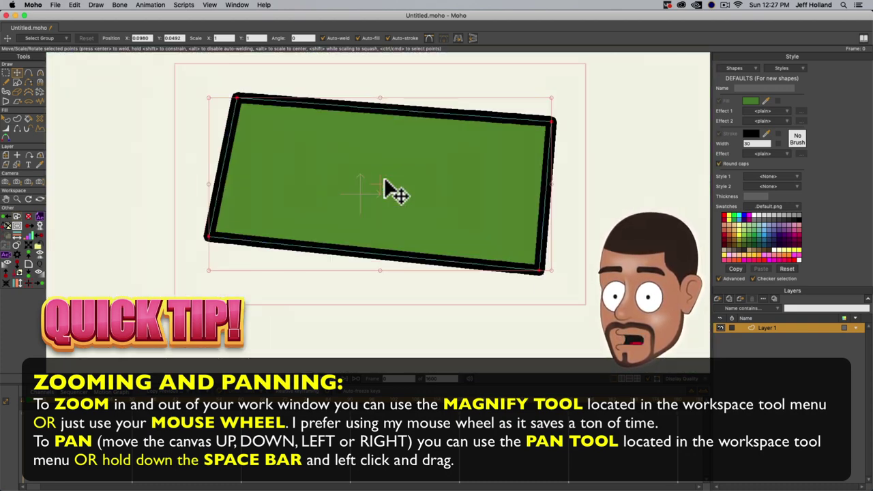
scroll(390, 191, "down", 6)
scroll(391, 191, "up", 4)
scroll(391, 191, "up", 1)
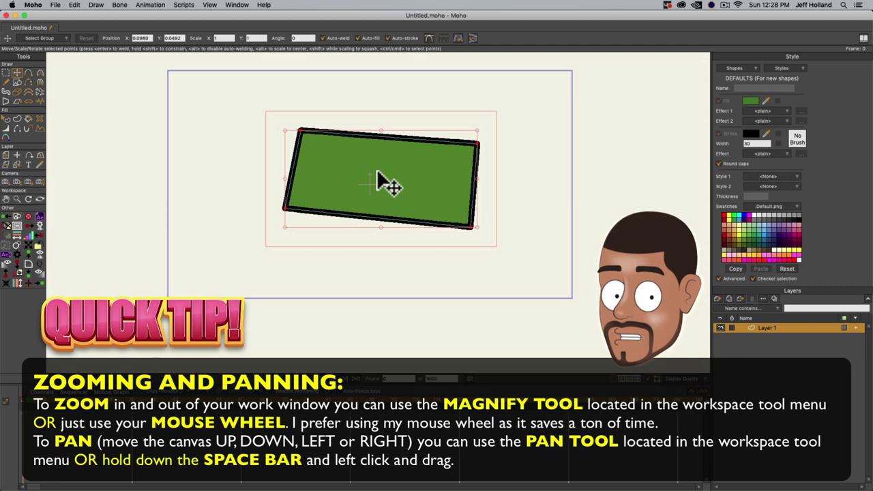
- Alternate between panning and zooming the canvas to view different parts of the quadrilateral, finishing with the shape centred
key("space")
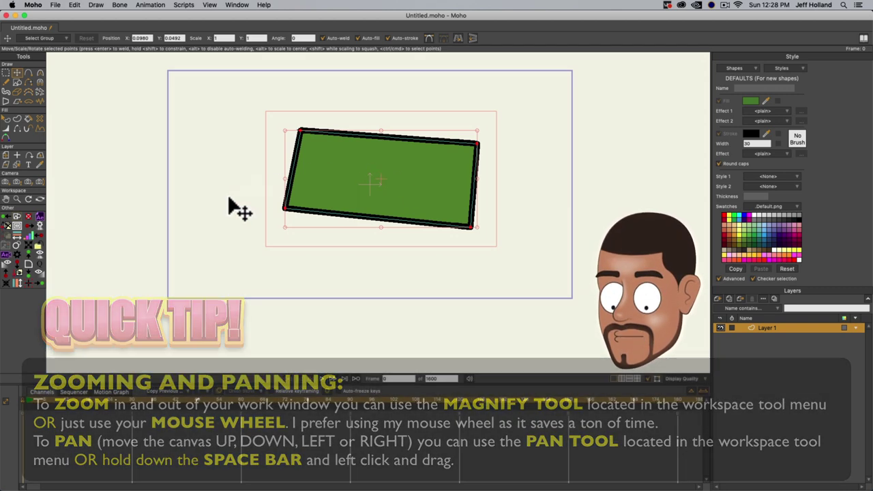
key("space")
left_click_drag(232, 197, 213, 198)
scroll(248, 215, "up", 6)
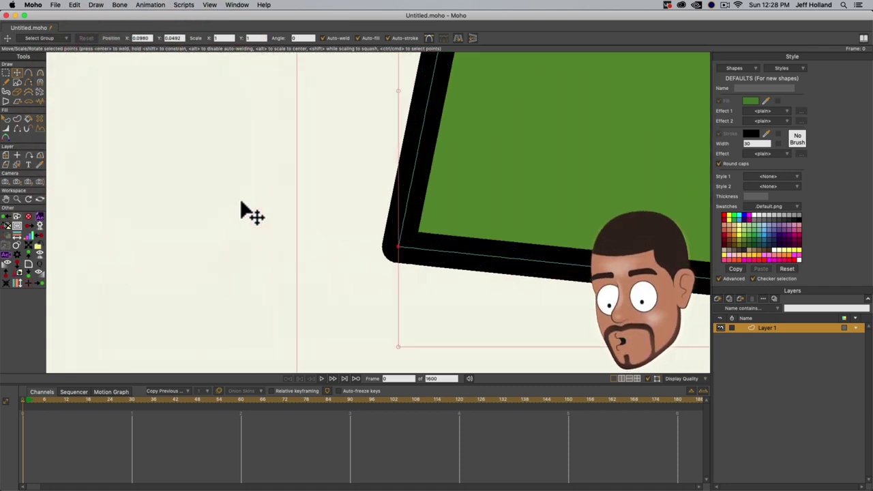
left_click(20, 267)
left_click_drag(20, 273, 268, 220)
scroll(268, 228, "down", 10)
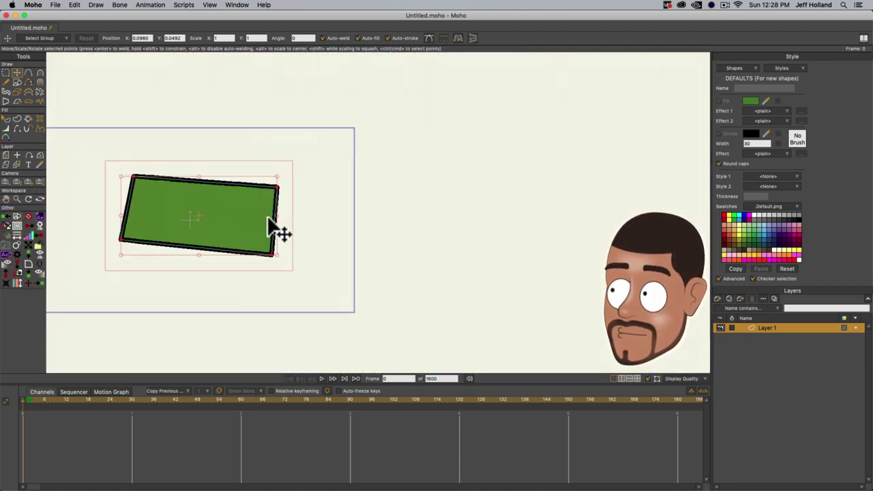
scroll(266, 233, "up", 3)
scroll(266, 233, "up", 1)
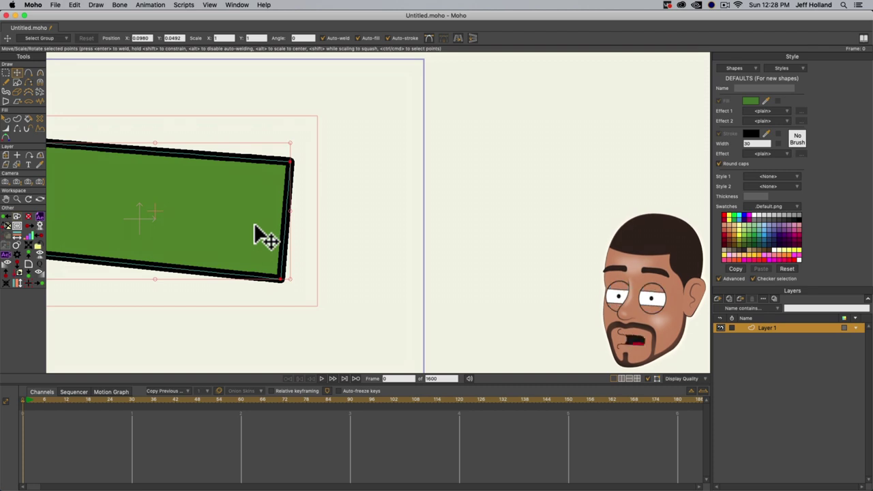
left_click_drag(250, 234, 384, 195)
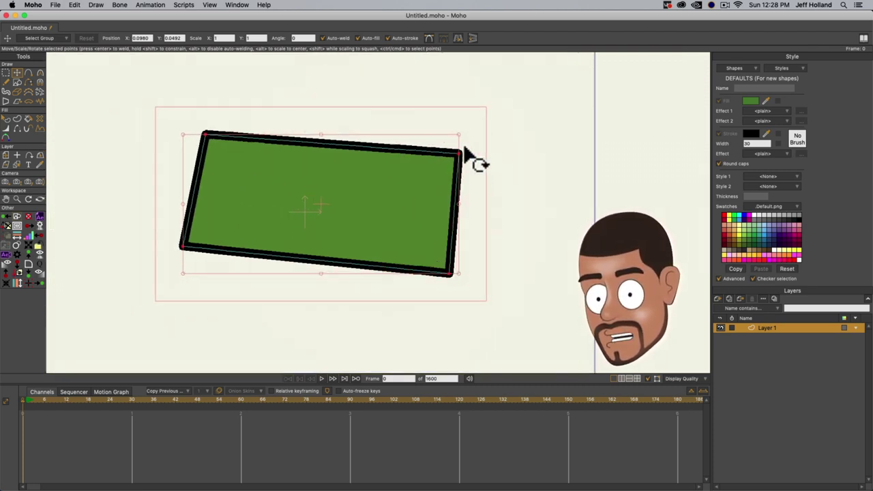
scroll(471, 164, "up", 4)
scroll(454, 176, "down", 5)
scroll(445, 179, "down", 2)
scroll(448, 185, "up", 5)
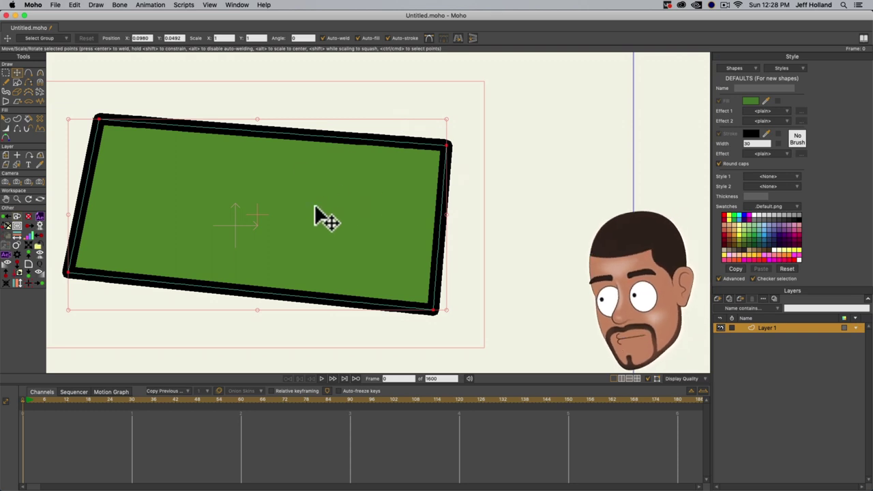
left_click_drag(318, 214, 480, 150)
mouse_move(373, 214)
left_mouse_down()
mouse_move(391, 189)
mouse_move(369, 213)
left_mouse_up()
scroll(377, 213, "down", 2)
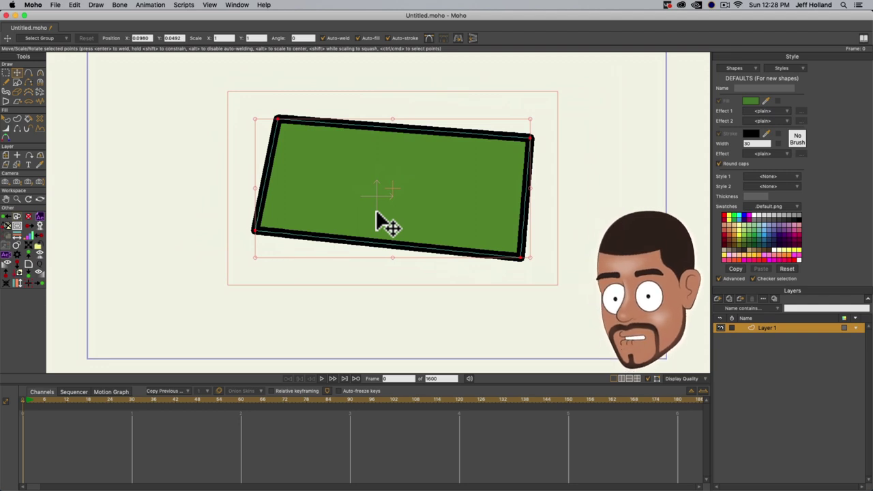
scroll(377, 213, "up", 1)
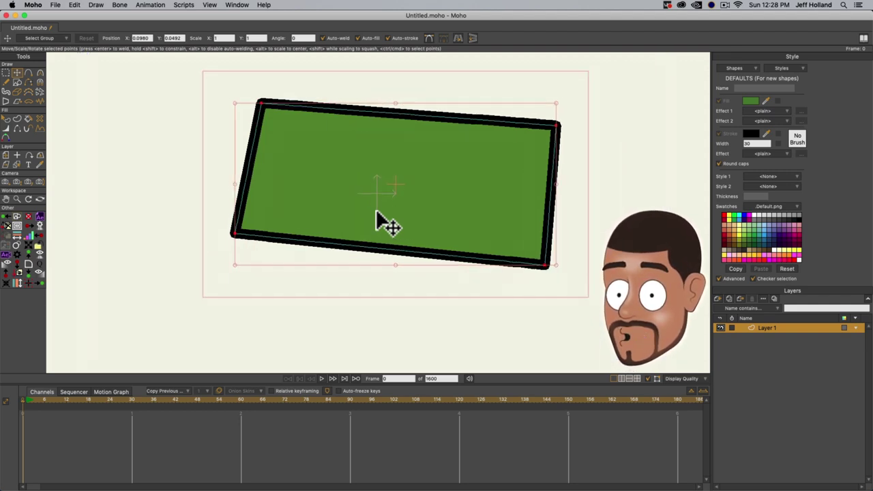
- Zoom the canvas out with the Zoom tool, then shift the view slightly with the Pan tool
left_click(17, 198)
left_click_drag(472, 180, 308, 195)
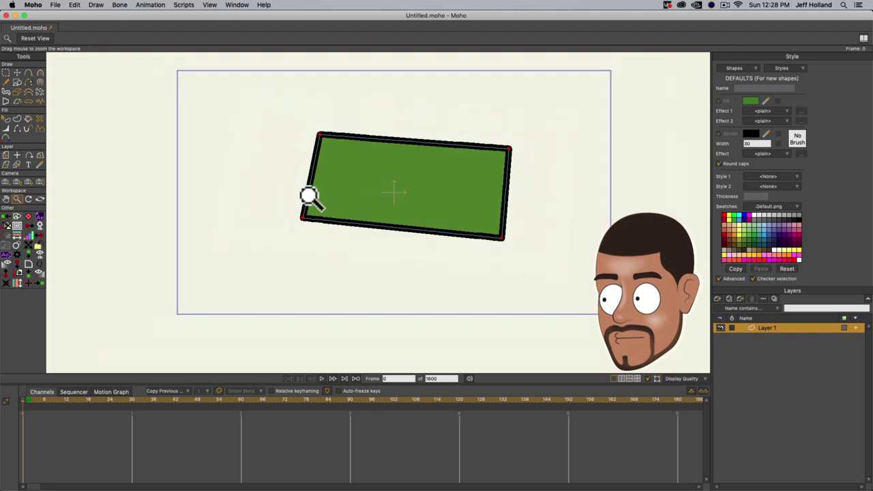
left_click(5, 198)
left_click_drag(321, 166, 335, 185)
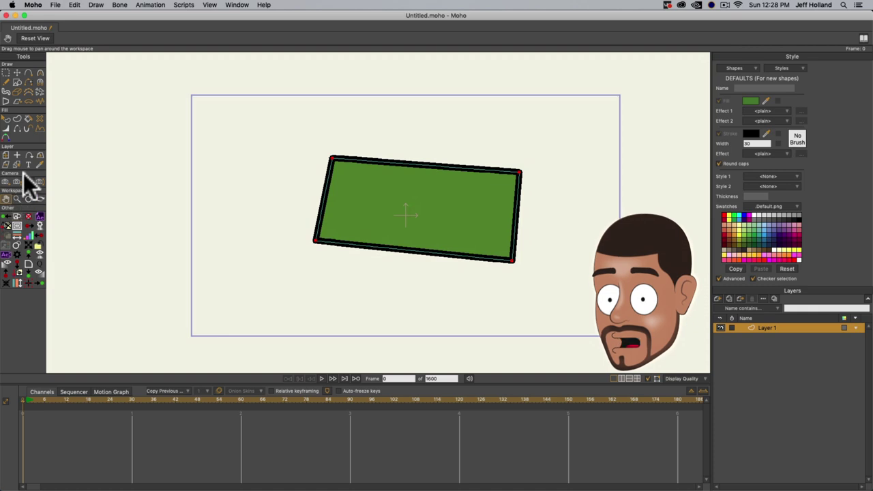
- Pan the canvas in several directions with the Pan tool, adjusting the zoom between moves and briefly playing the timeline
scroll(350, 190, "up", 3)
scroll(350, 190, "down", 1)
left_click_drag(371, 203, 234, 206)
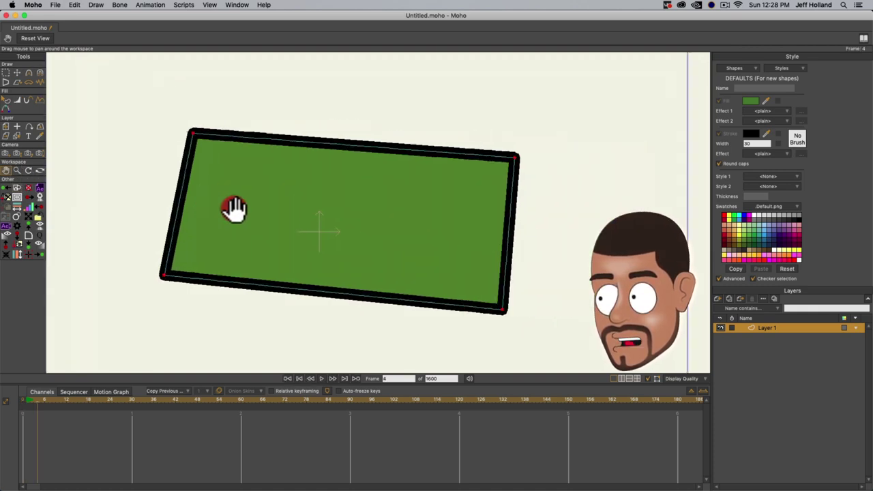
scroll(234, 206, "down", 2)
left_click_drag(247, 238, 390, 218)
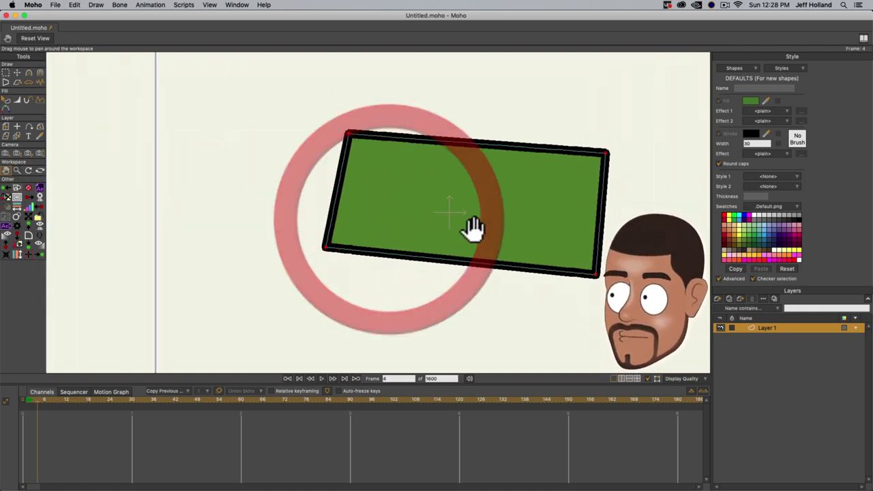
left_click_drag(471, 228, 357, 220)
scroll(321, 209, "down", 1)
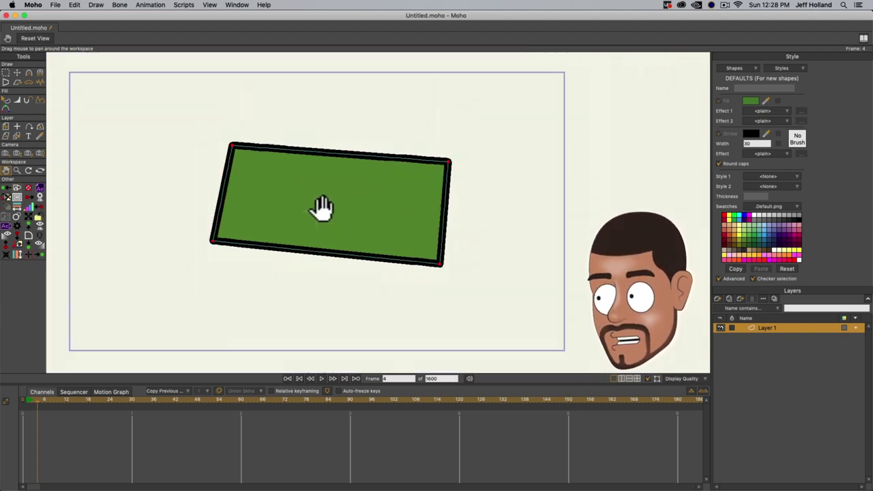
scroll(321, 206, "up", 1)
scroll(348, 219, "down", 1)
left_click(335, 226)
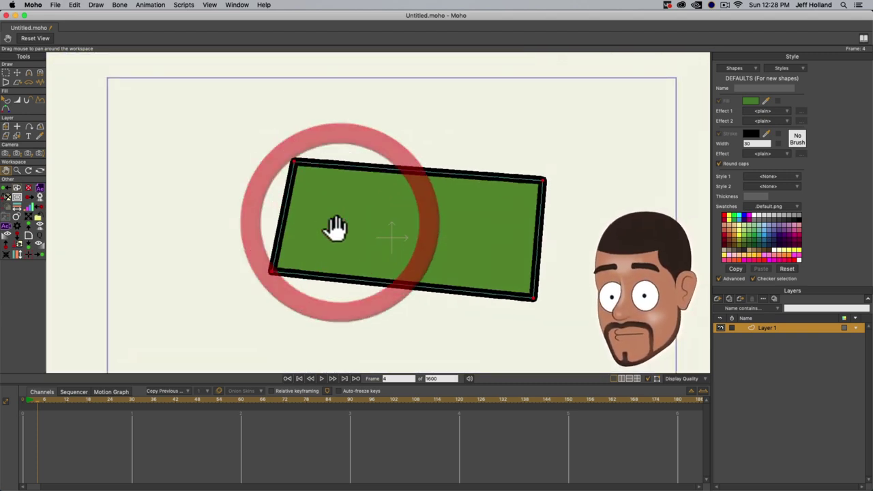
key("space")
left_click(329, 215)
scroll(328, 214, "down", 1)
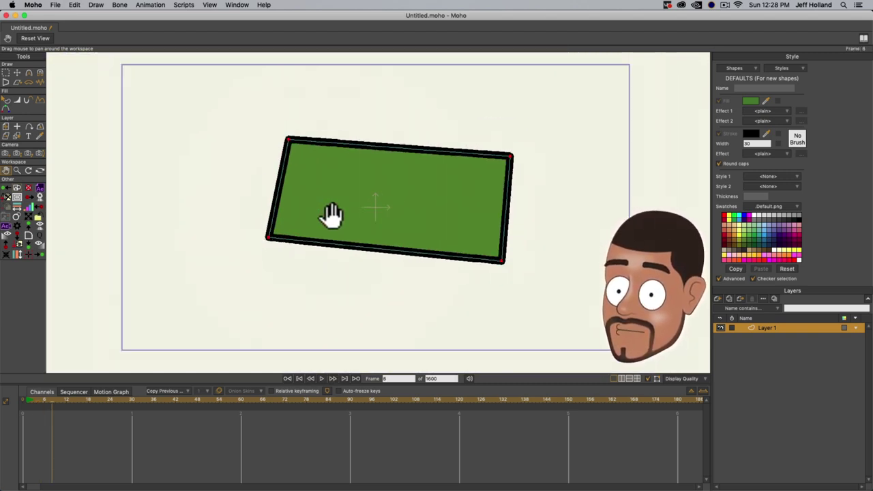
left_click_drag(327, 214, 348, 235)
left_click(348, 235)
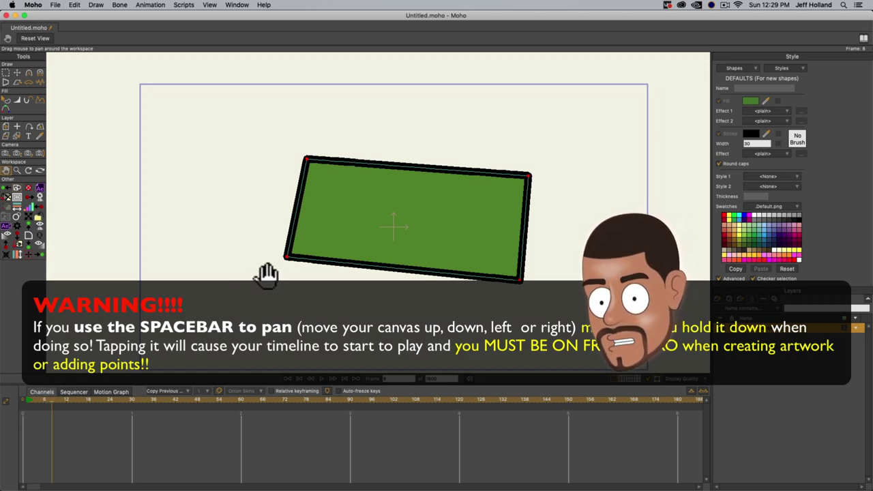
left_click_drag(266, 273, 280, 226)
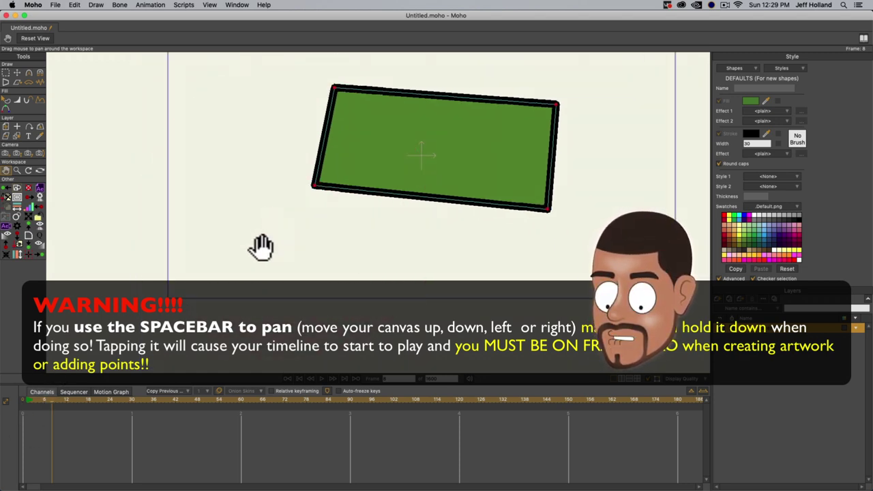
- Move the playhead along the timeline and return it to frame 0
left_click(28, 400)
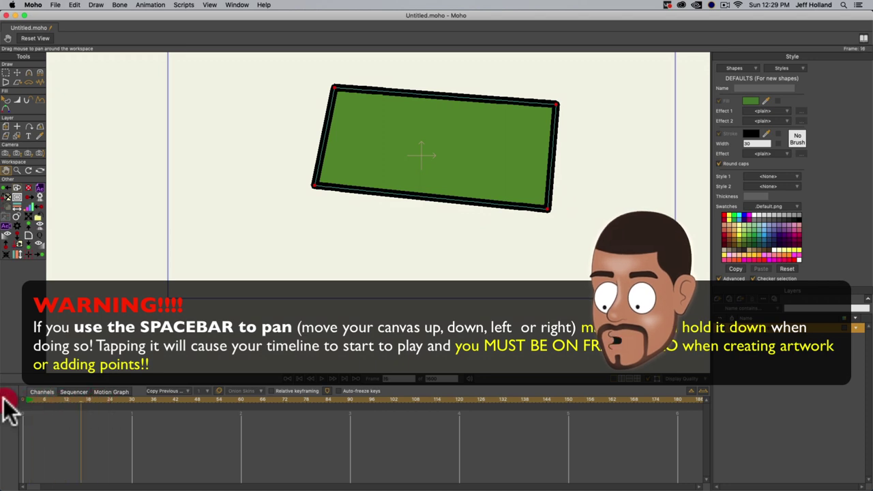
left_click(58, 397)
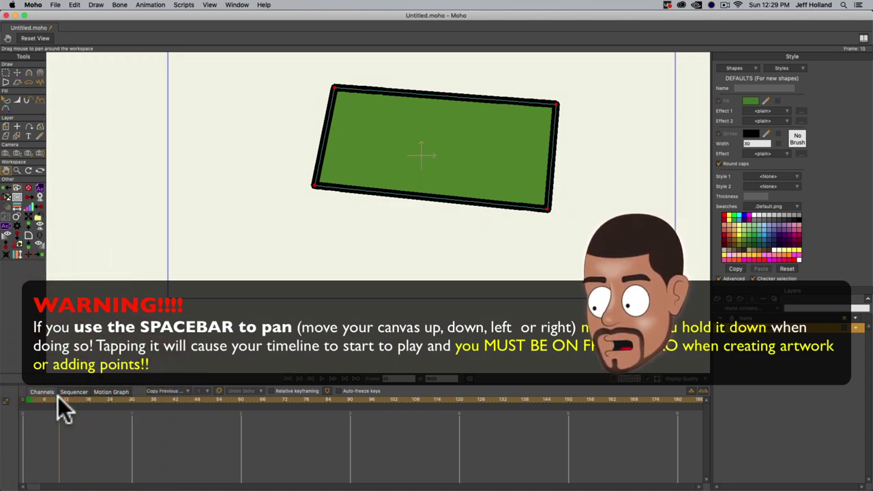
left_click(27, 399)
left_click(7, 399)
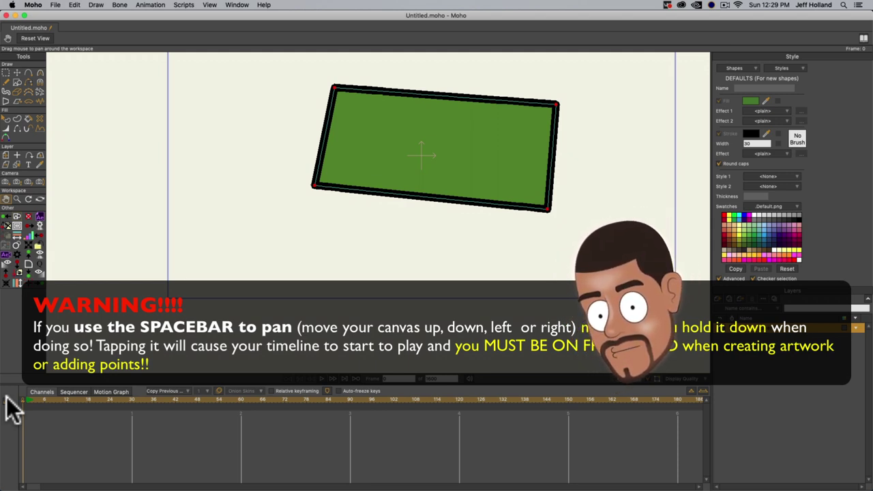
- Start timeline playback from frame 0 and stop it at frame 24
key("space")
key("space")
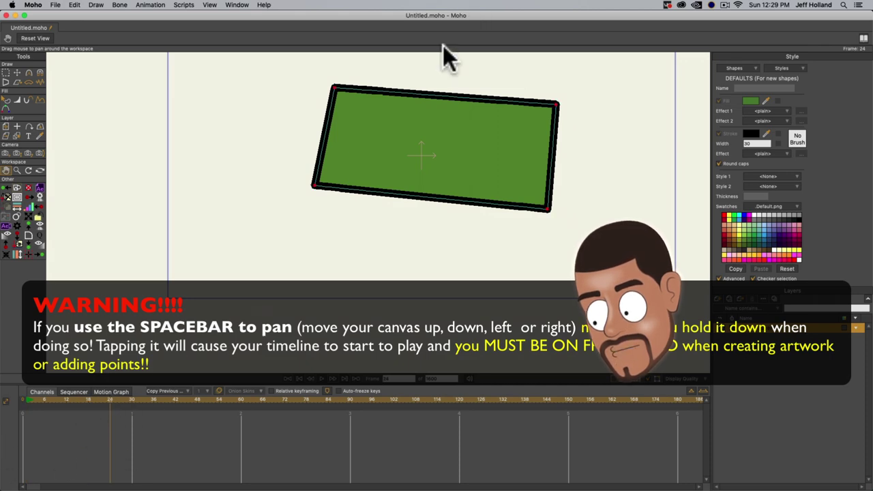
- Pan the canvas to bring the green shape towards the middle, and return the playhead to frame 0
key("space")
left_click_drag(372, 194, 357, 178)
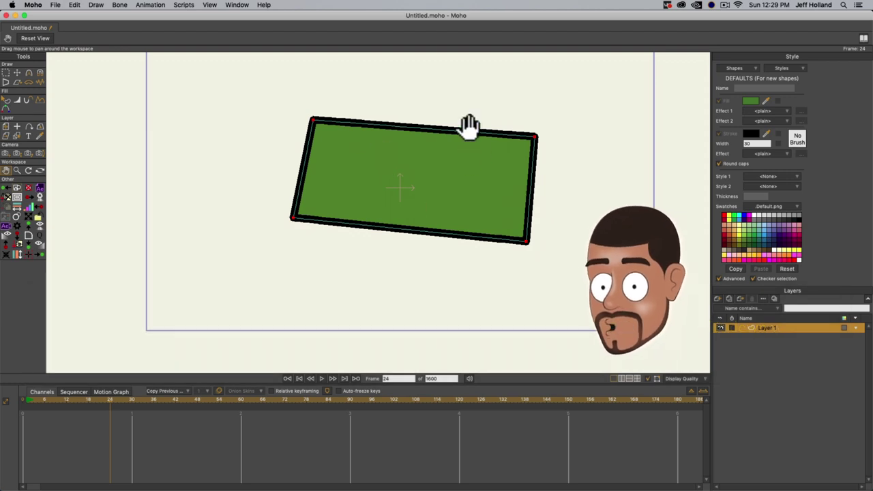
left_click_drag(444, 132, 433, 165)
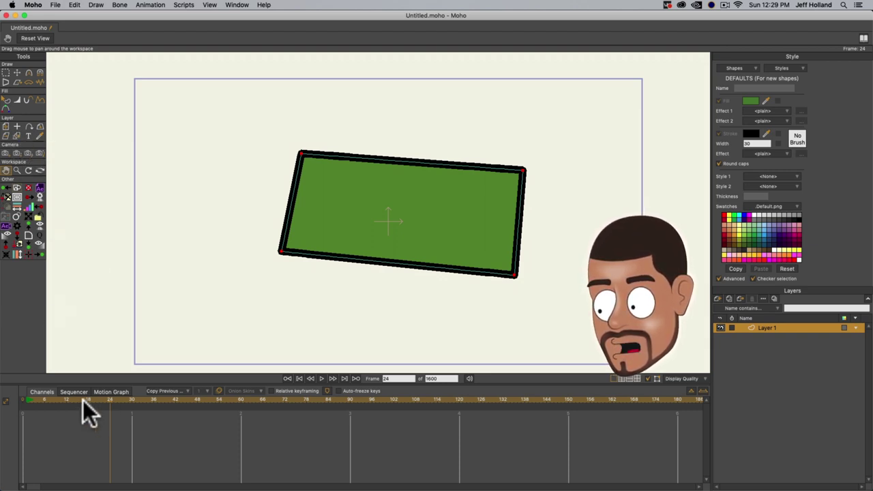
left_click_drag(66, 400, 17, 399)
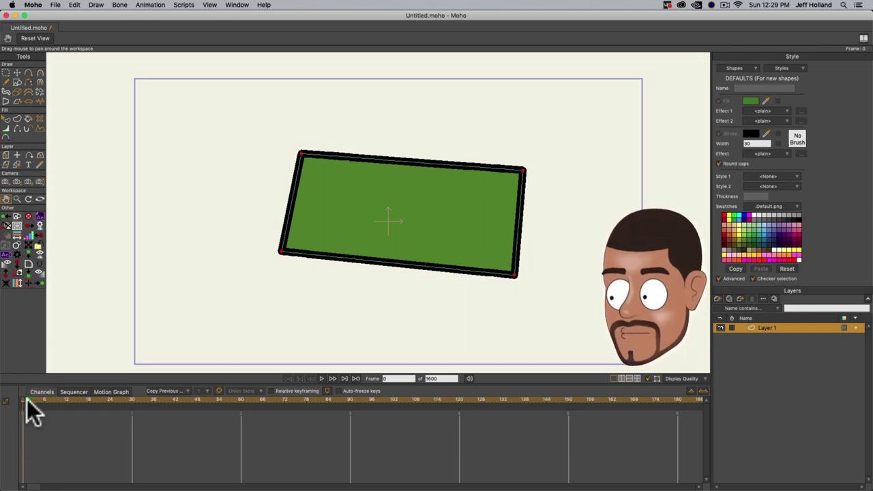
- Add points along the green shape's upper and right edges with Add Point, pulling them out into three upward spikes and one pointing sideways
left_click_drag(223, 147, 221, 117)
scroll(223, 121, "down", 4)
mouse_move(269, 171)
left_mouse_down()
mouse_move(275, 164)
mouse_move(266, 181)
left_mouse_up()
left_click(17, 82)
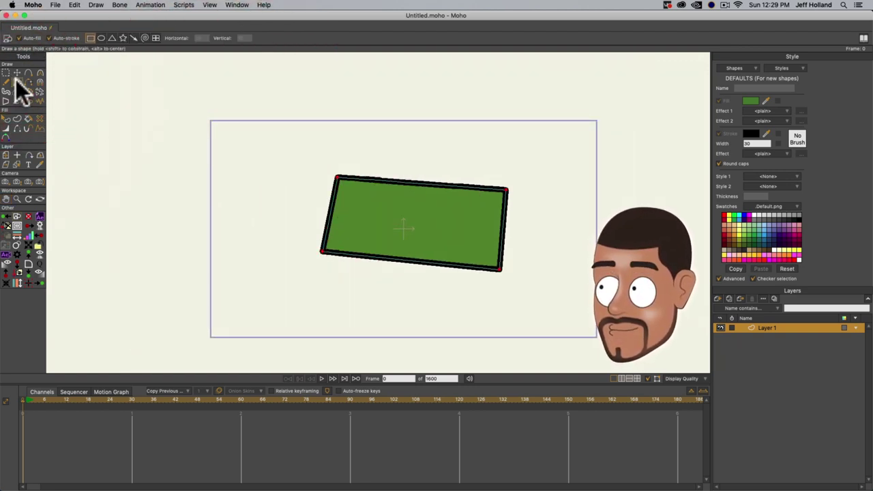
left_click(17, 73)
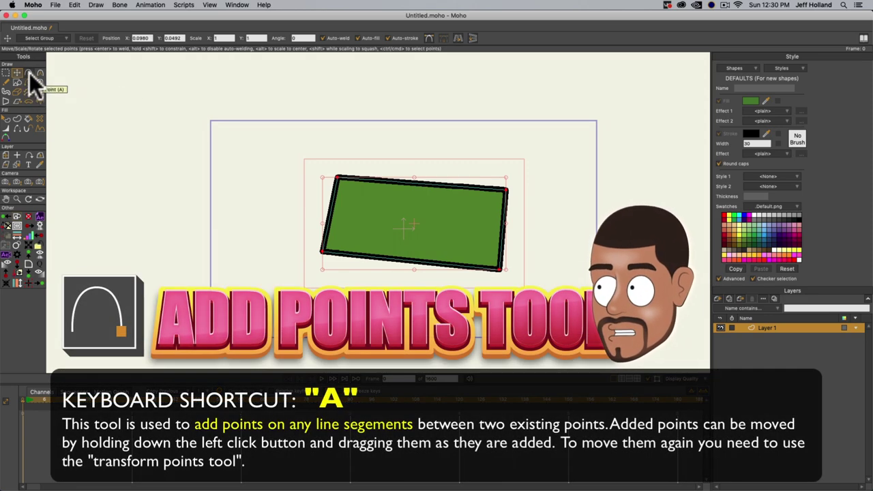
left_click(29, 73)
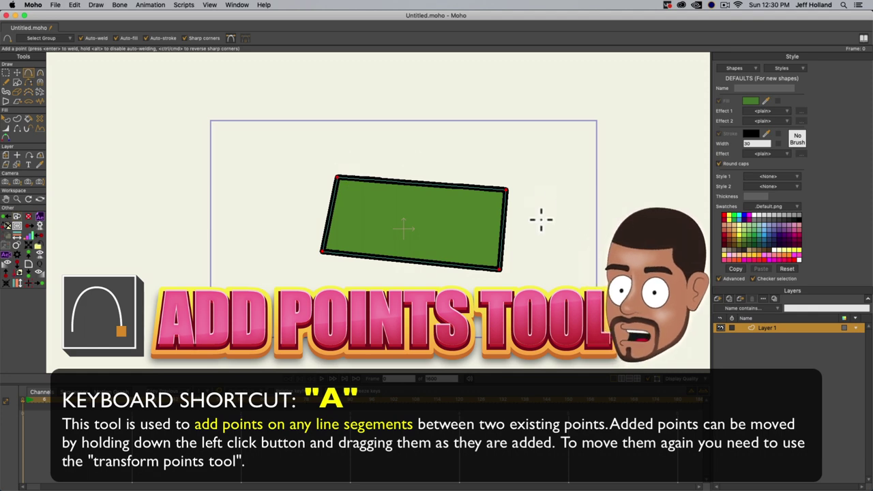
scroll(414, 202, "up", 2)
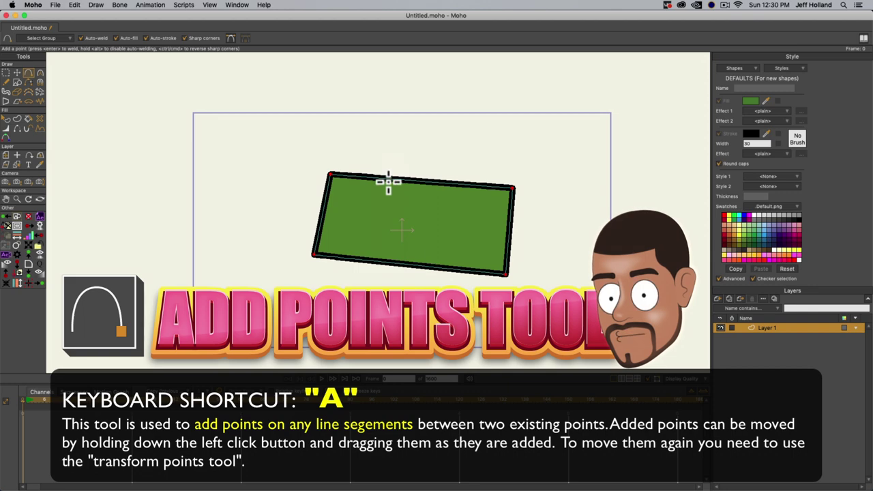
scroll(387, 185, "up", 2)
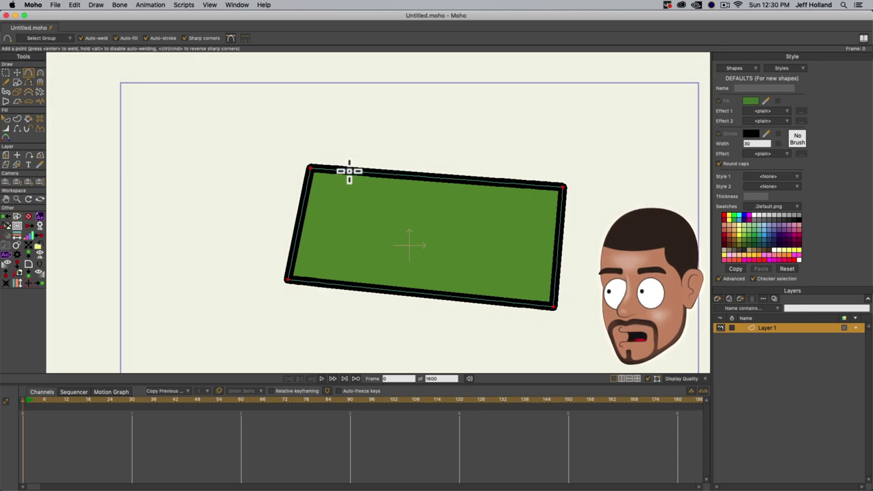
left_click_drag(349, 170, 481, 193)
left_click_drag(561, 224, 550, 269)
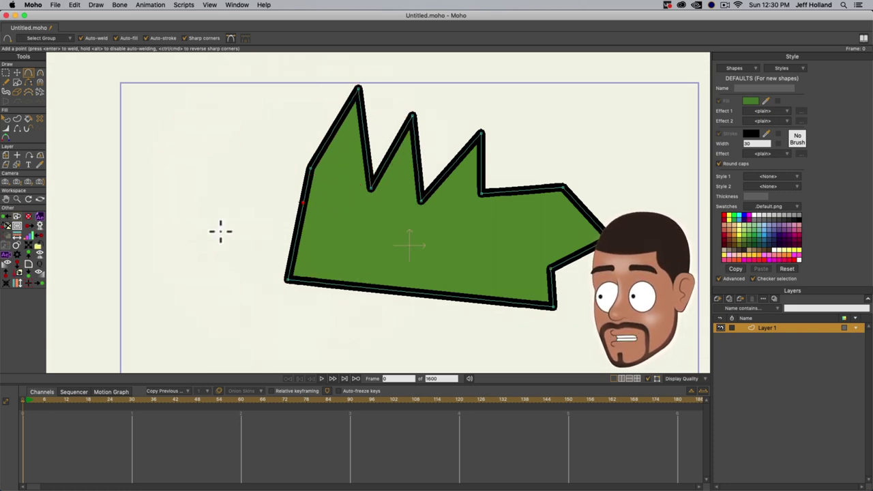
- Draw a four-sided unfilled outline off the green shape's left edge, and reposition its corner points with Transform Points
left_click_drag(305, 201, 290, 281)
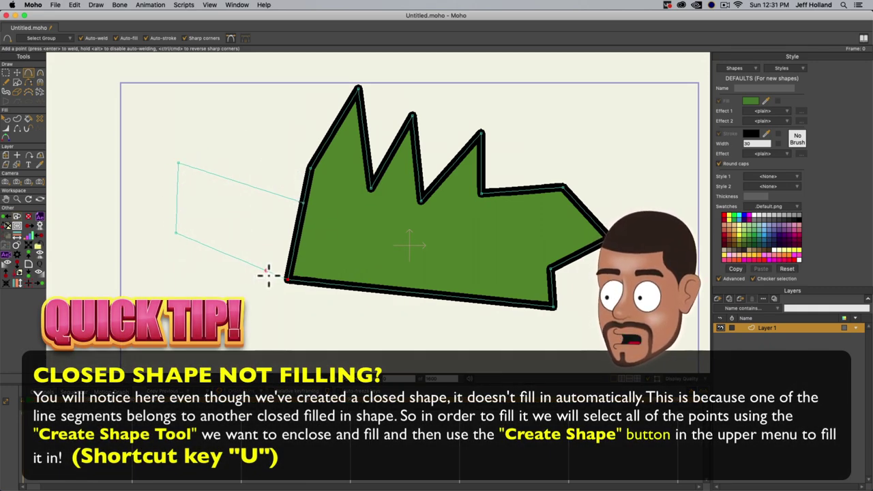
key("t")
left_click(308, 206)
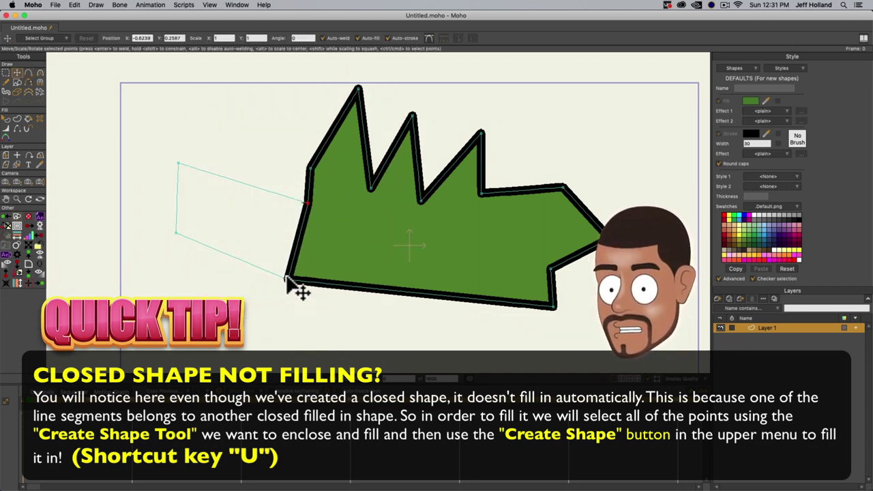
mouse_move(287, 280)
left_mouse_down()
mouse_move(293, 312)
mouse_move(294, 287)
left_mouse_up()
left_click(309, 204)
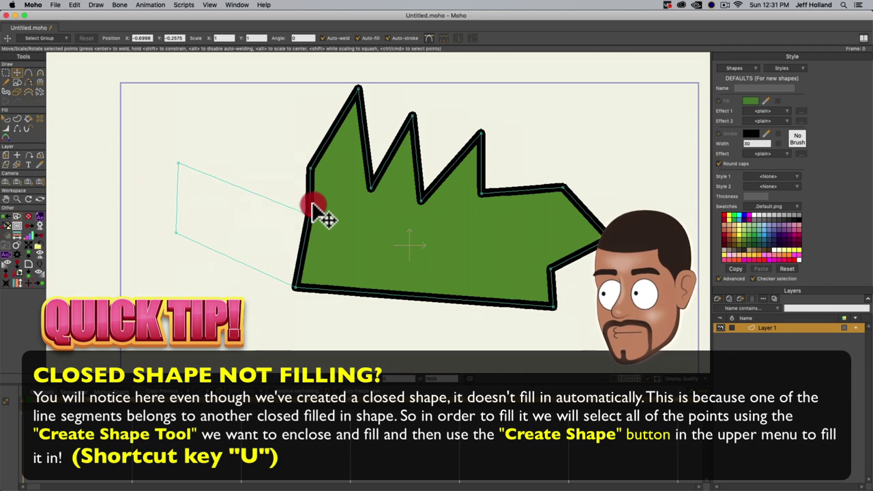
left_click_drag(179, 165, 187, 159)
left_click(174, 238)
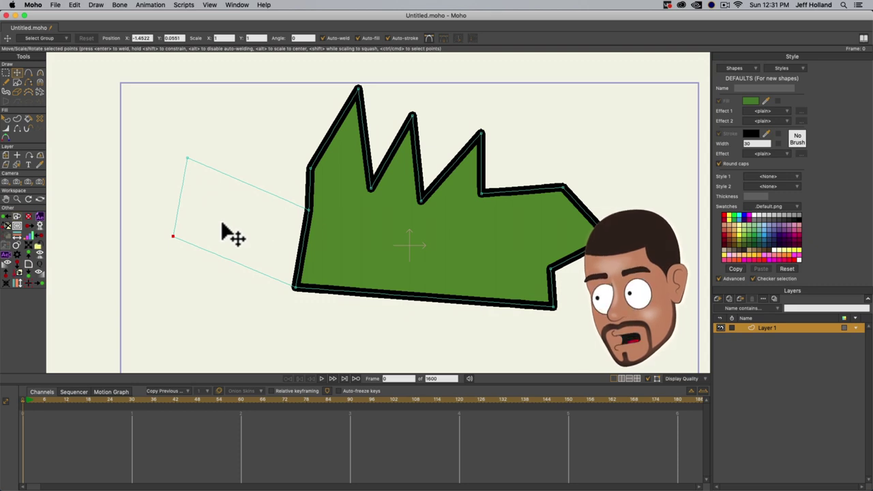
- Try to select the unfilled outline beside the green shape with the Select Shape tool
left_click(8, 120)
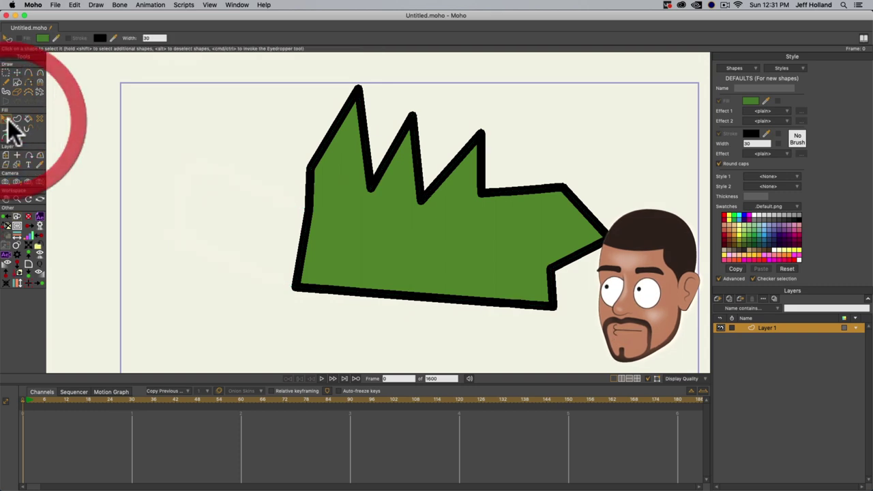
left_click(6, 121)
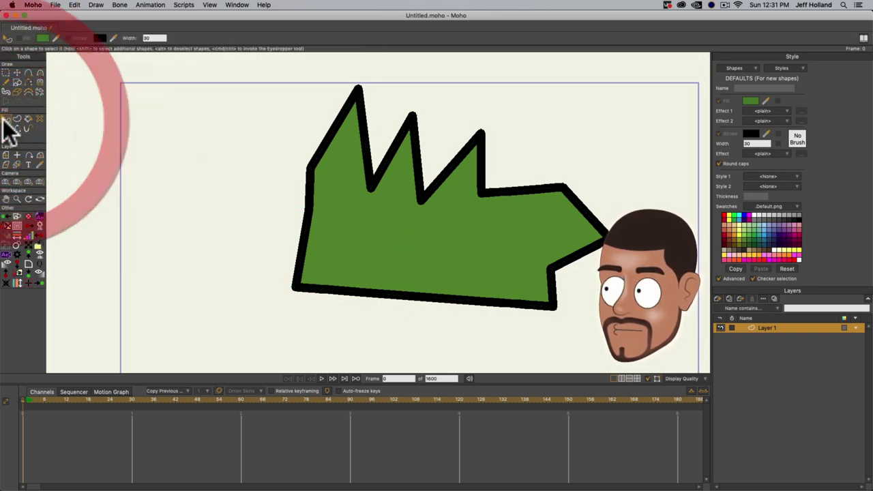
left_click(210, 222)
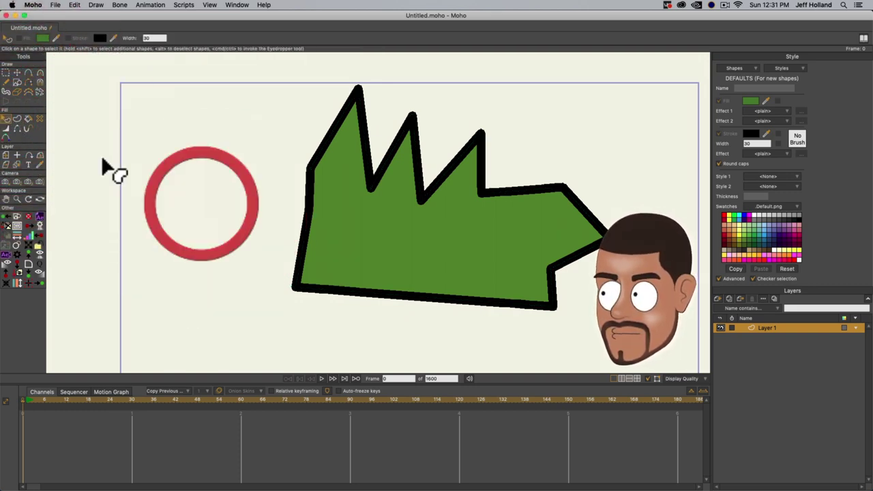
- Select all points of the unfilled outline, create a shape with both fill and stroke from it, then undo it and clear the selection
left_click(18, 119)
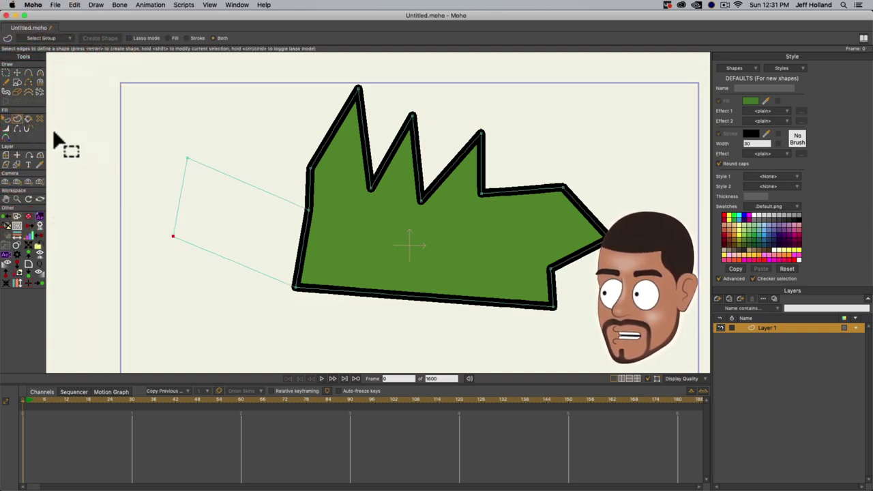
left_click(18, 120)
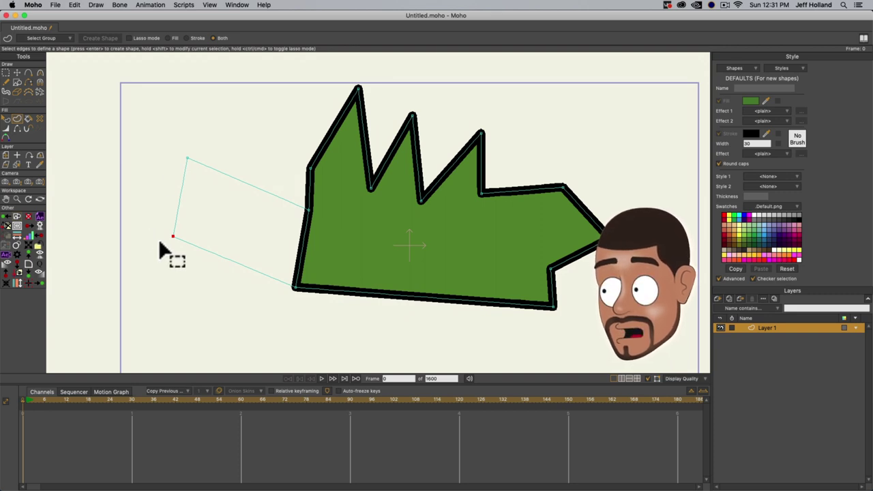
left_click(227, 174)
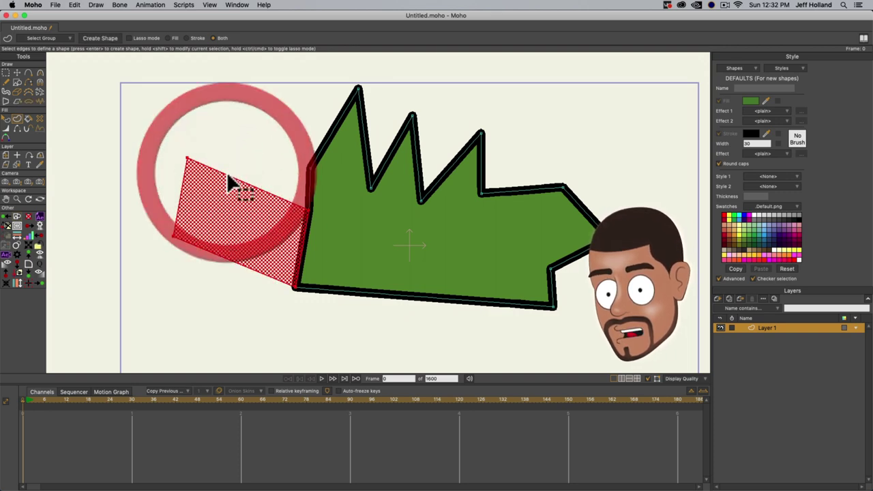
left_click(220, 171)
left_click(185, 147)
left_click(182, 148)
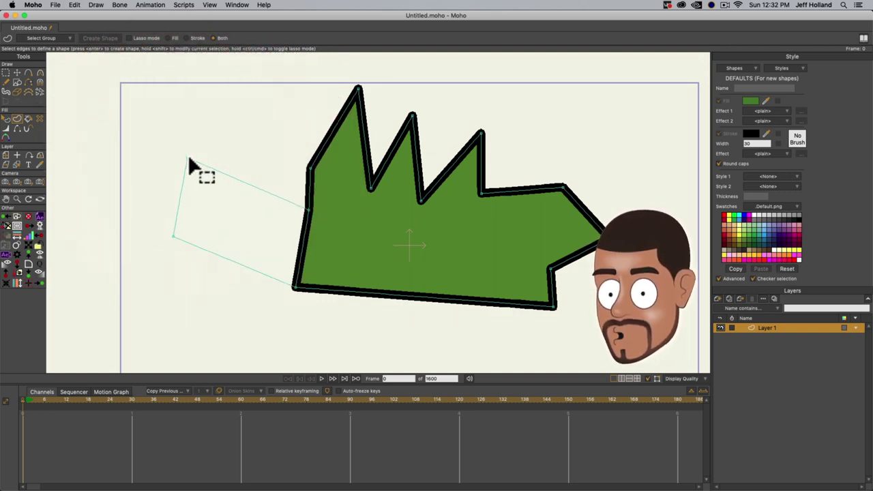
left_click(195, 166)
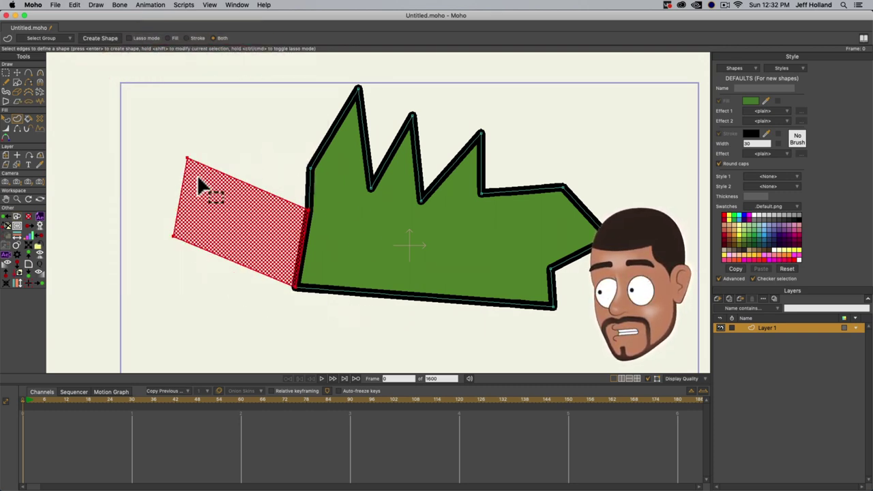
left_click(100, 36)
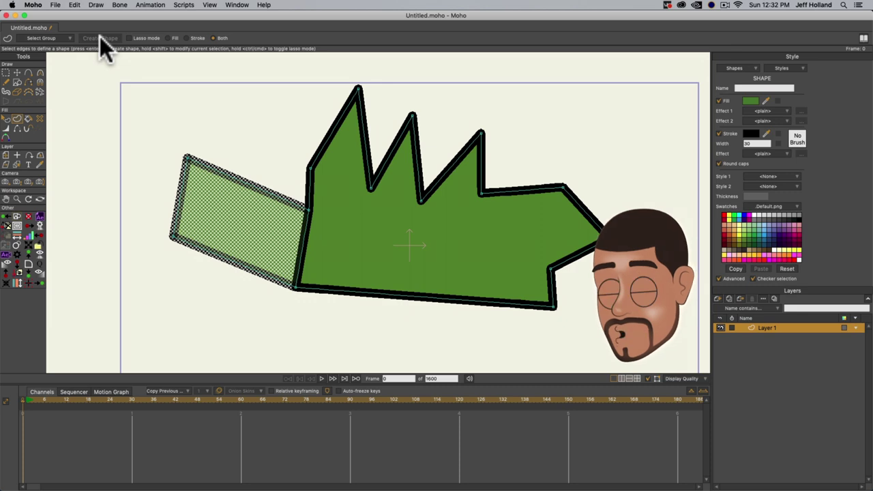
key("super+z")
left_click(208, 164)
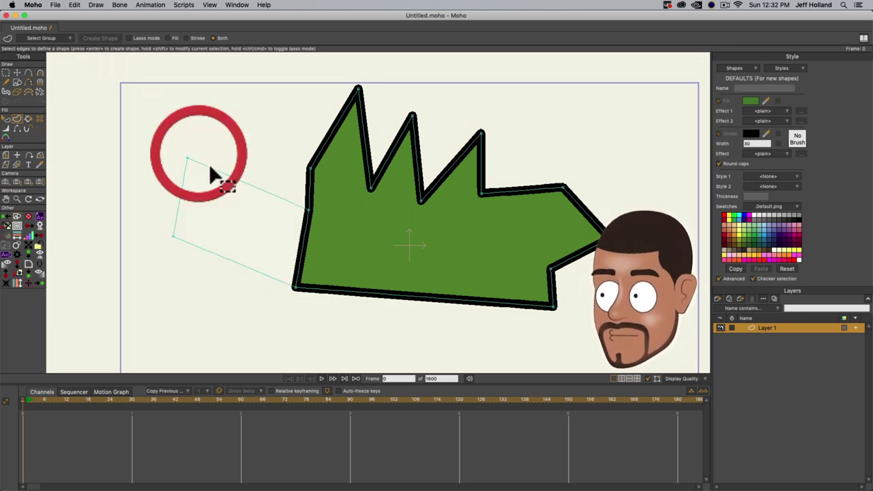
- Select the outline's four corner points one at a time, create a filled shape from them, then undo it and deselect the points
left_click_drag(288, 191, 323, 226)
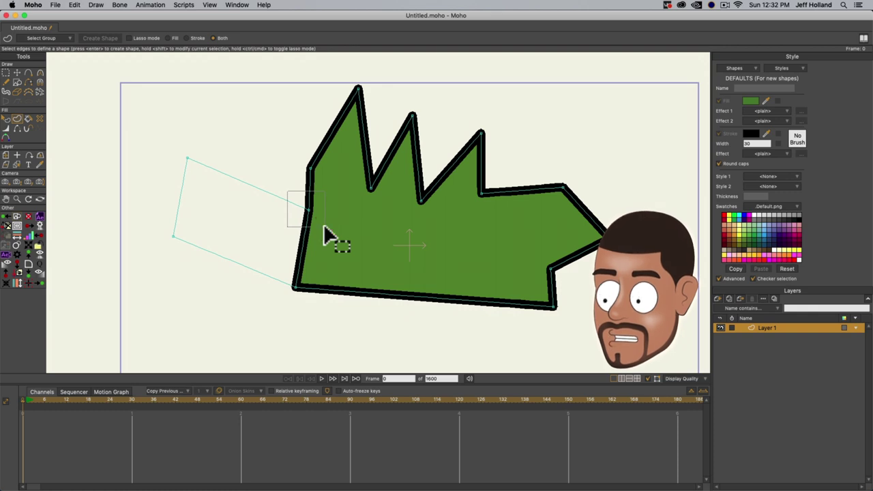
left_click_drag(324, 225, 321, 224)
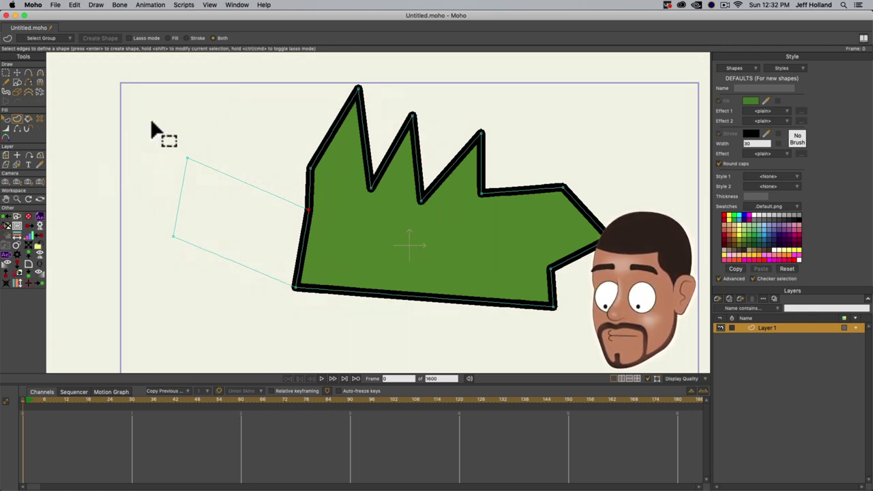
left_click_drag(188, 142, 179, 180)
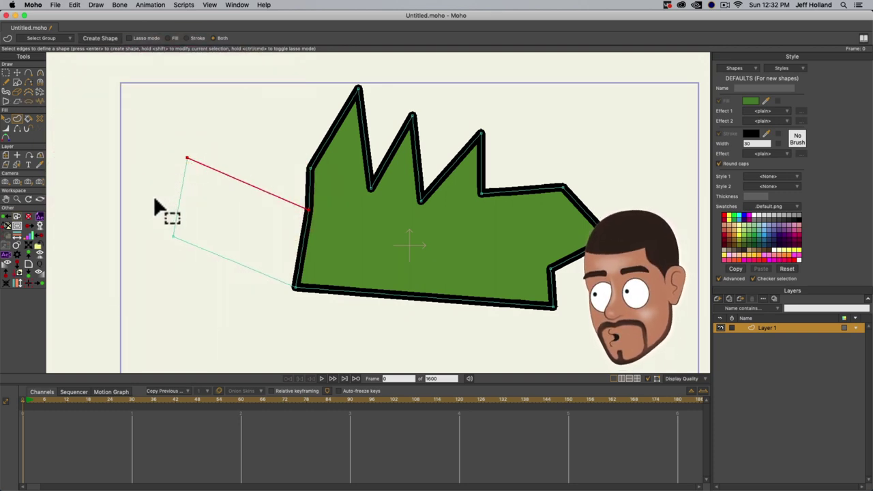
left_click(174, 239)
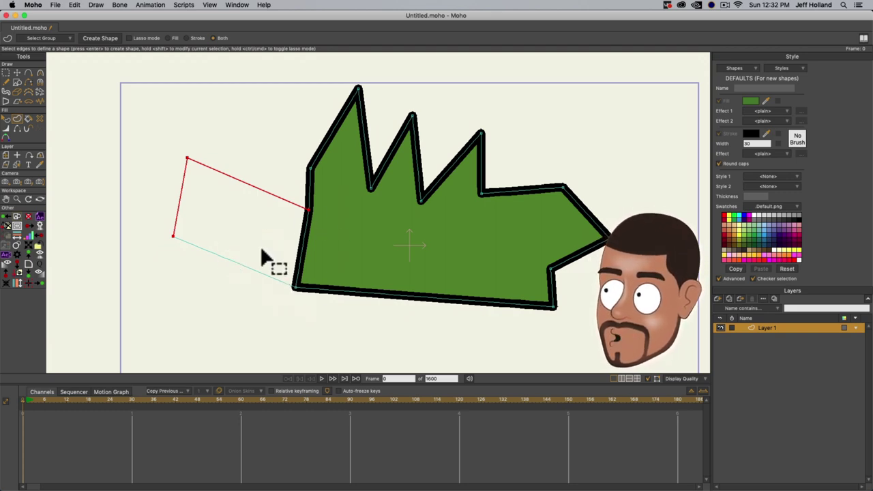
left_click_drag(282, 255, 296, 288)
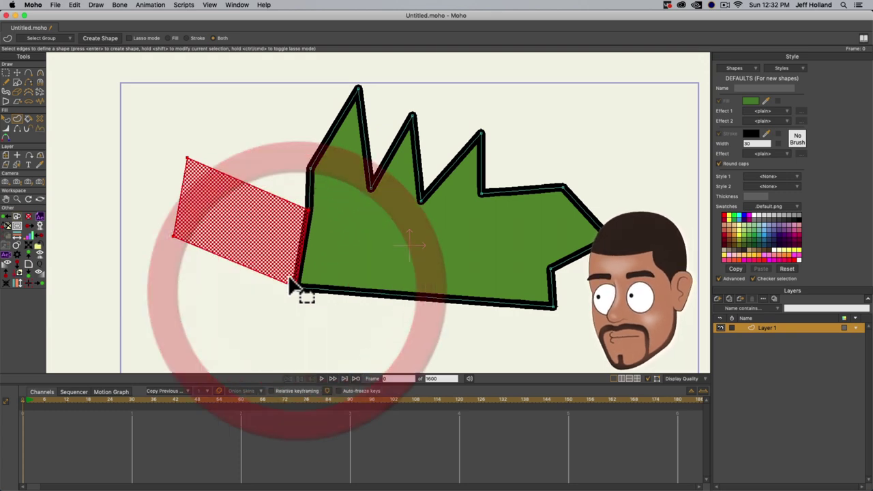
left_click(102, 35)
key("super+z")
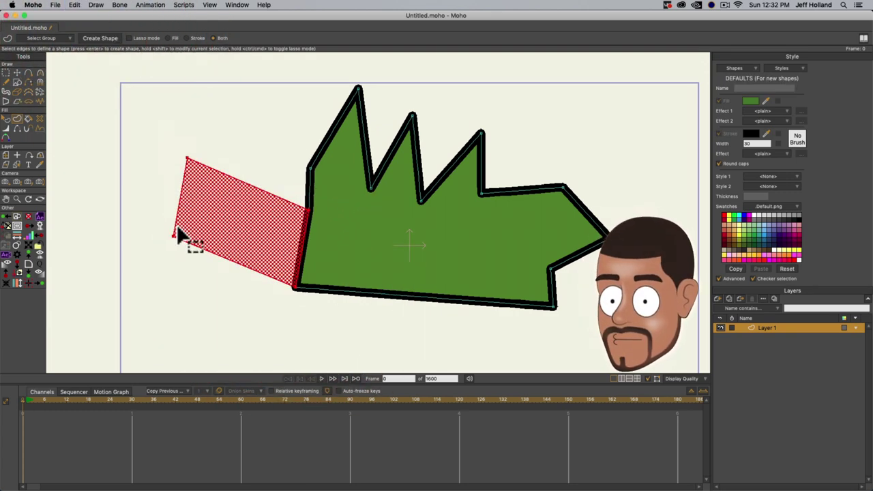
left_click(169, 221)
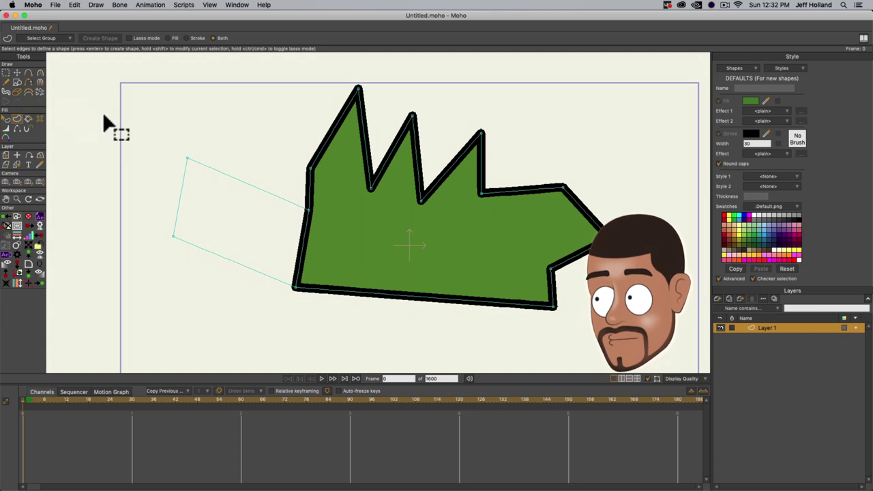
- Draw a second outline off the green shape's upper-left corner with Add Point, undoing its curved closing segment and joining it to the line below instead
left_click(28, 73)
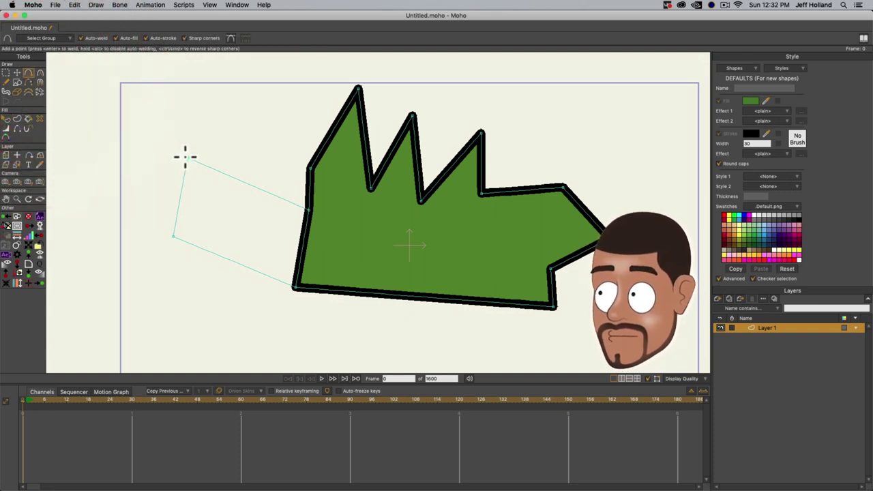
left_click_drag(309, 167, 187, 157)
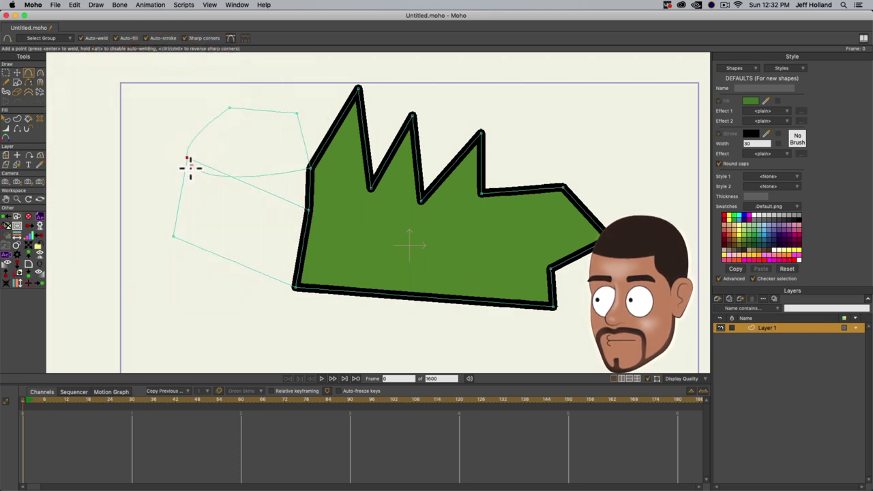
key("super+z")
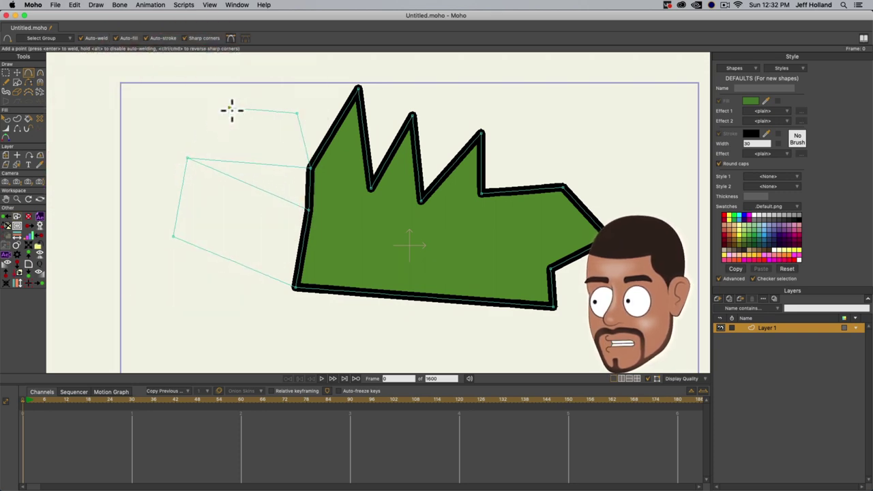
left_click_drag(231, 109, 226, 161)
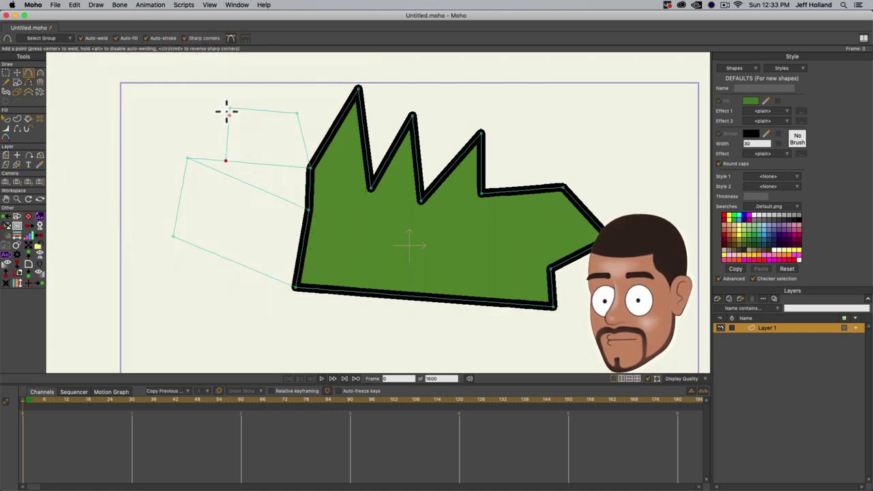
left_click_drag(227, 111, 209, 160)
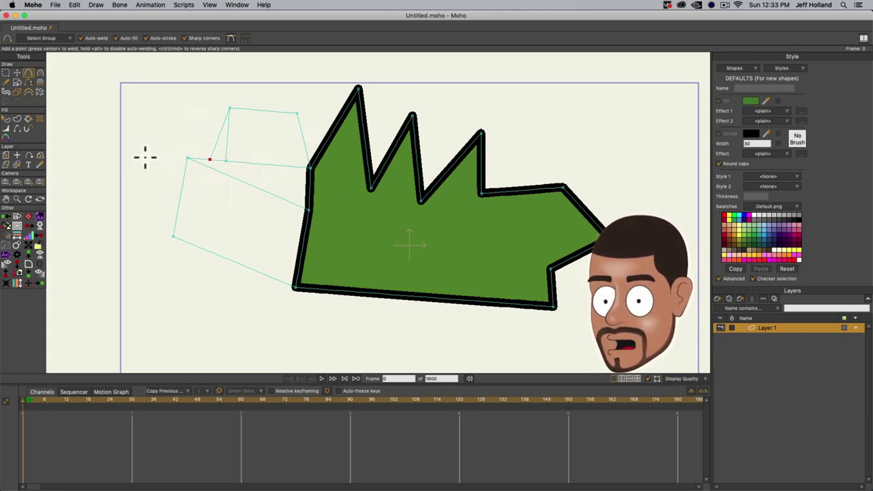
- Select the three points of the narrow triangle beside the upper outline, create a filled and stroked shape from them, then undo it
left_click(17, 118)
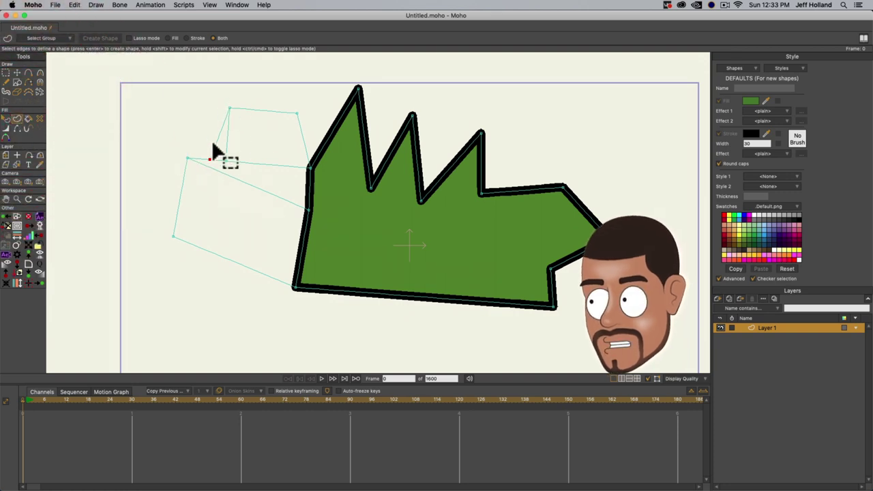
scroll(231, 156, "up", 2)
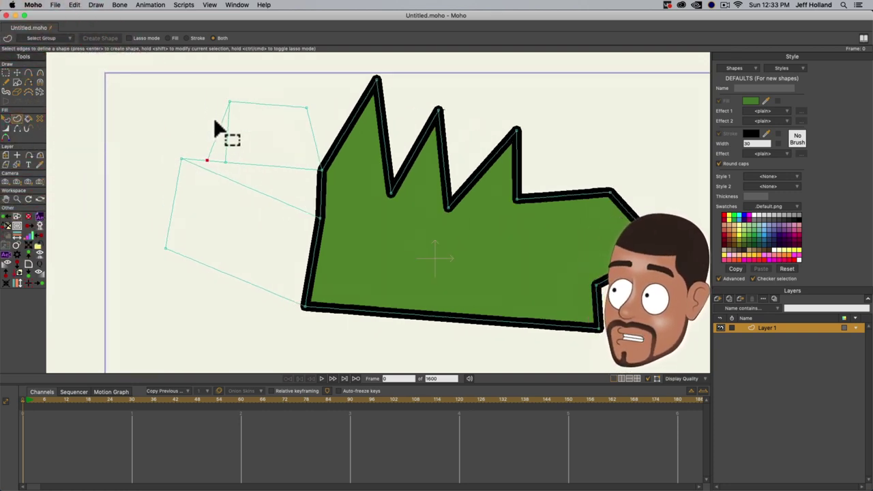
left_click(230, 153)
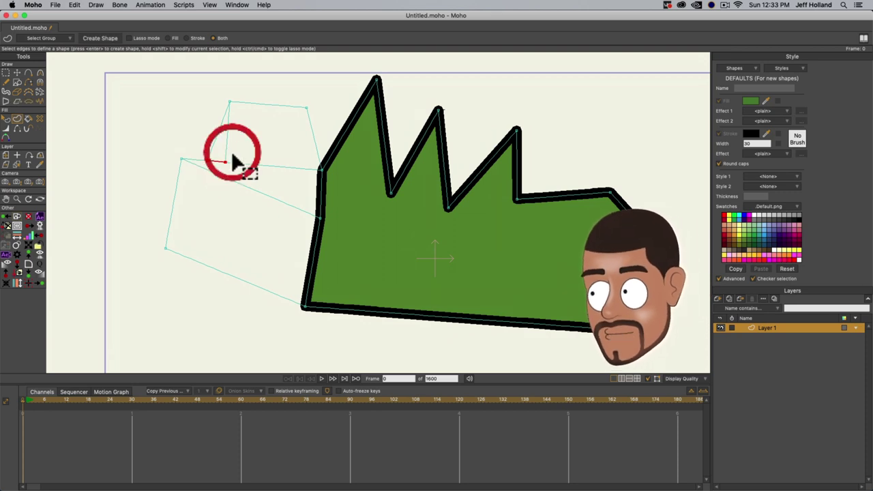
left_click(230, 108)
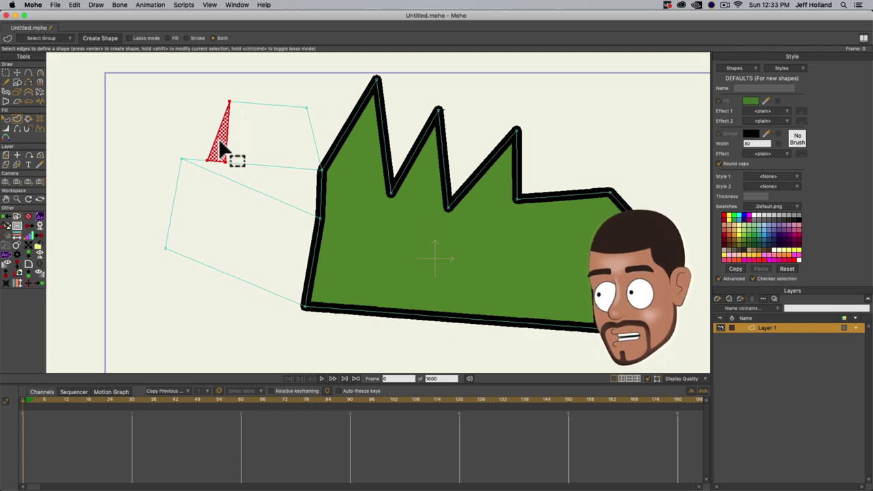
left_click(102, 37)
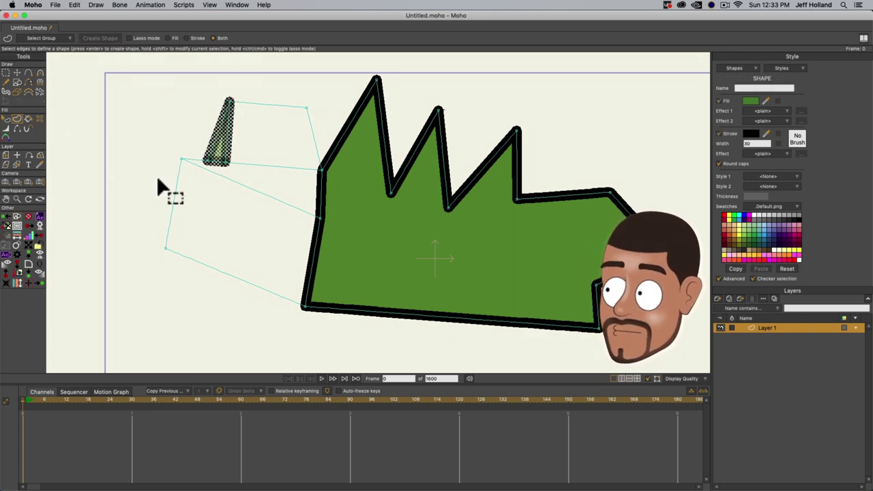
key("super+z")
- Select the upper outline's points together with the narrow triangle's lower-left point using Create Shape, then clear the selection
left_click(201, 162)
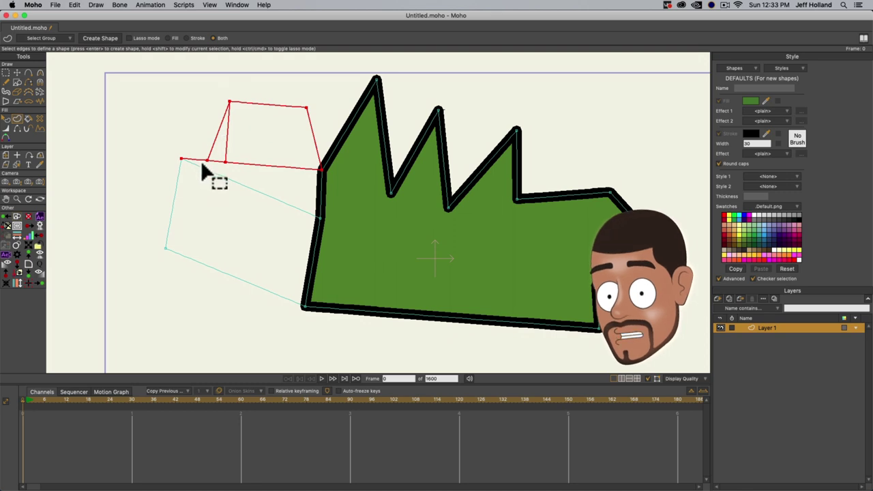
left_click(202, 160)
left_click(205, 159)
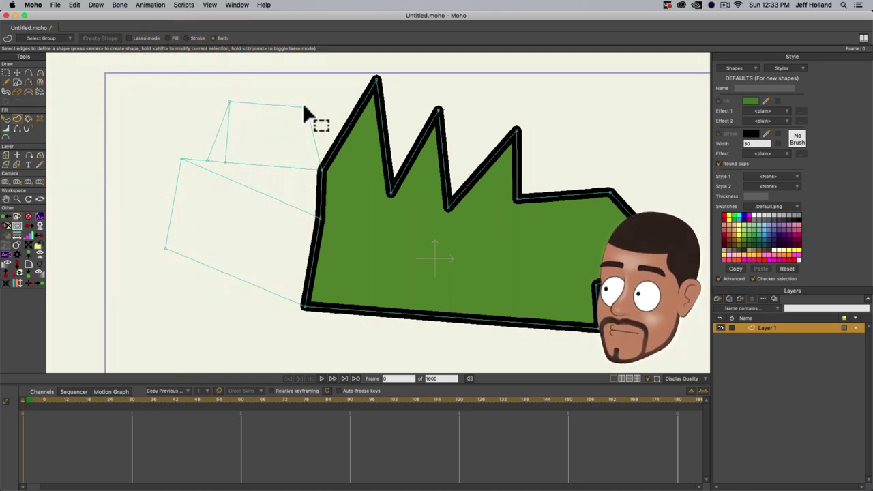
left_click(223, 160)
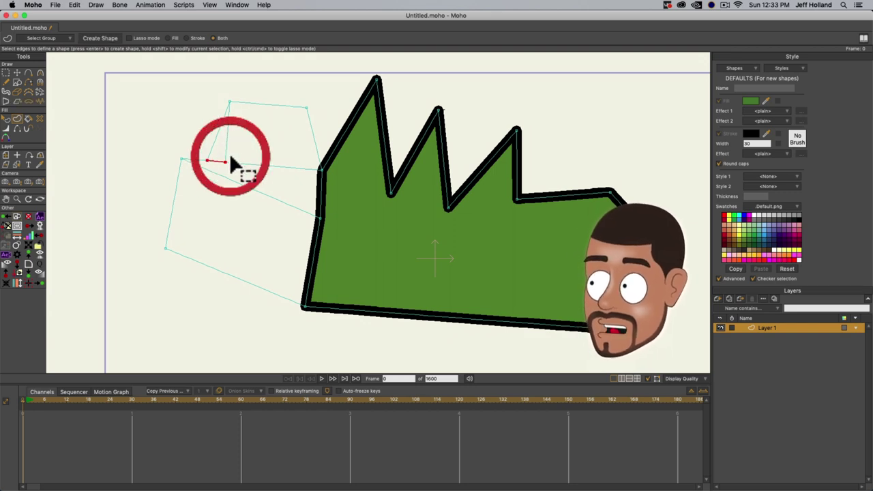
left_click(316, 172, "shift")
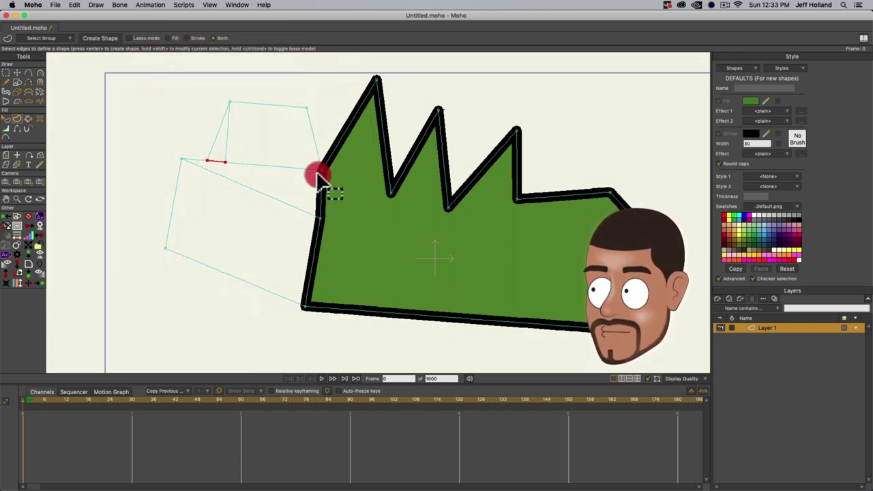
left_click(308, 109, "shift")
left_click(230, 103, "shift")
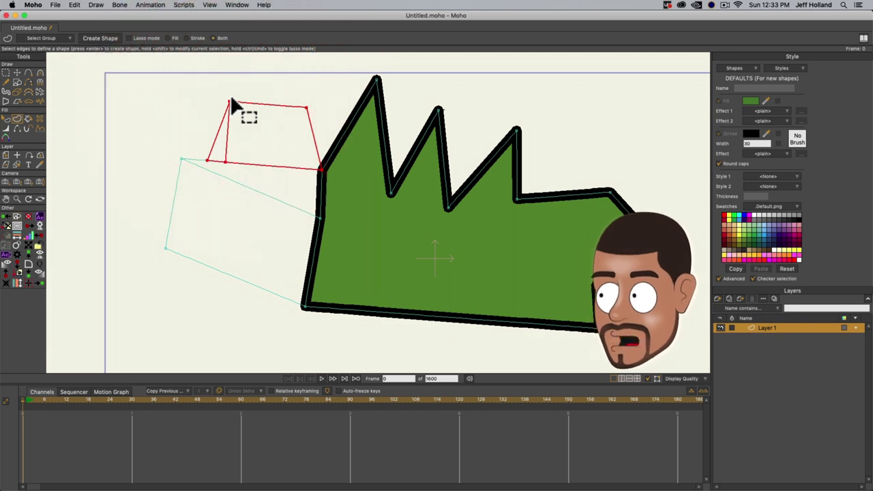
left_click(212, 146)
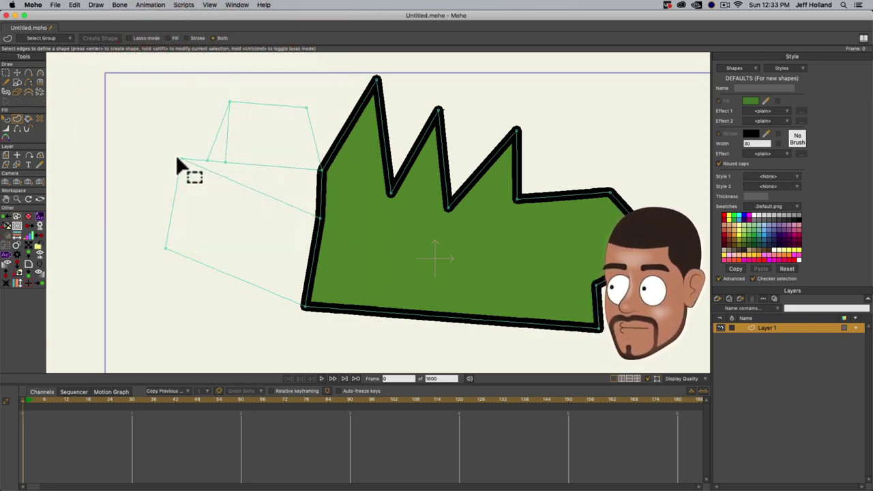
- Select the points enclosing the wedge between the upper and lower outlines and create a shape with both fill and stroke
scroll(221, 139, "up", 1)
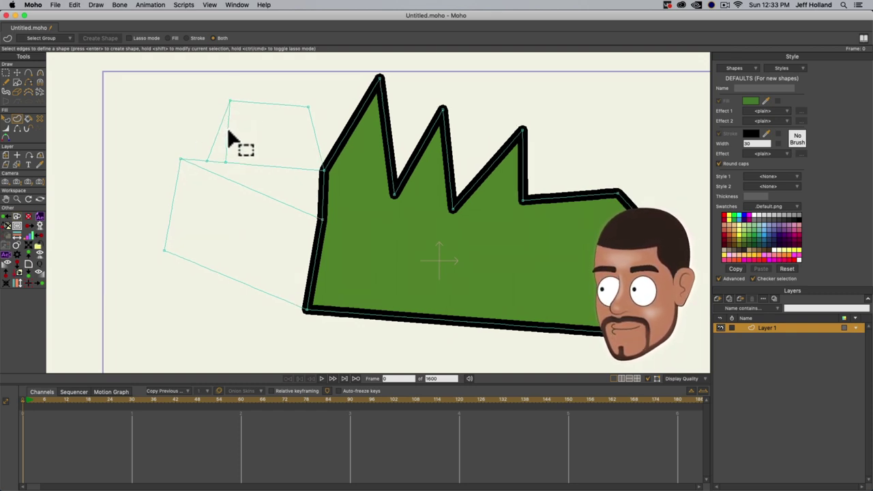
left_click(238, 134)
left_click(186, 172)
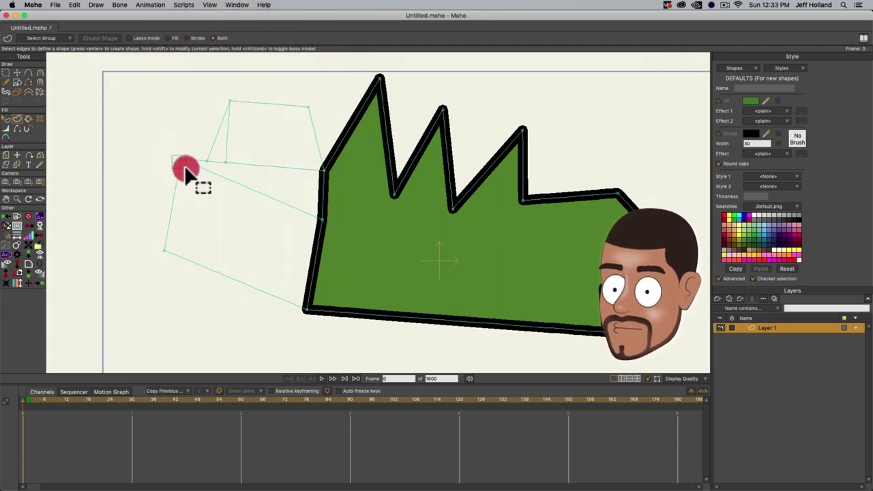
left_click(234, 156)
left_click(326, 171)
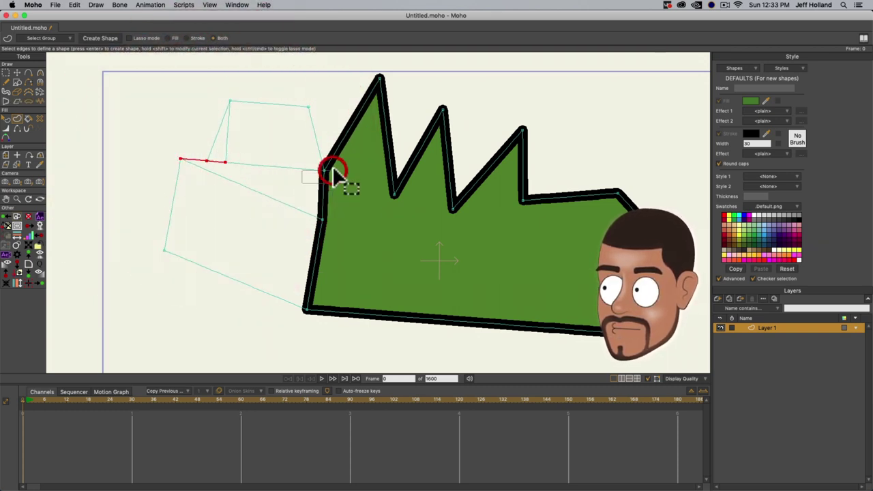
left_click(317, 218)
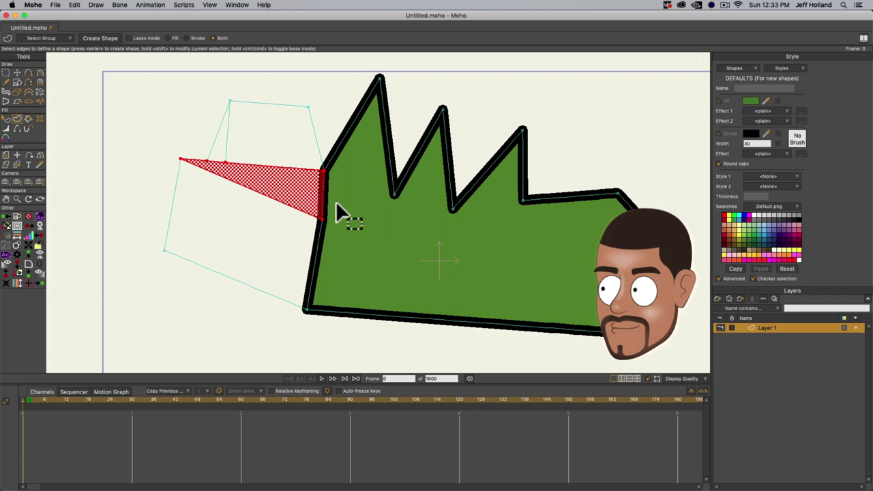
left_click(100, 39)
- Select the narrow triangle's three points and create a shape with both fill and stroke from them
left_click(227, 150)
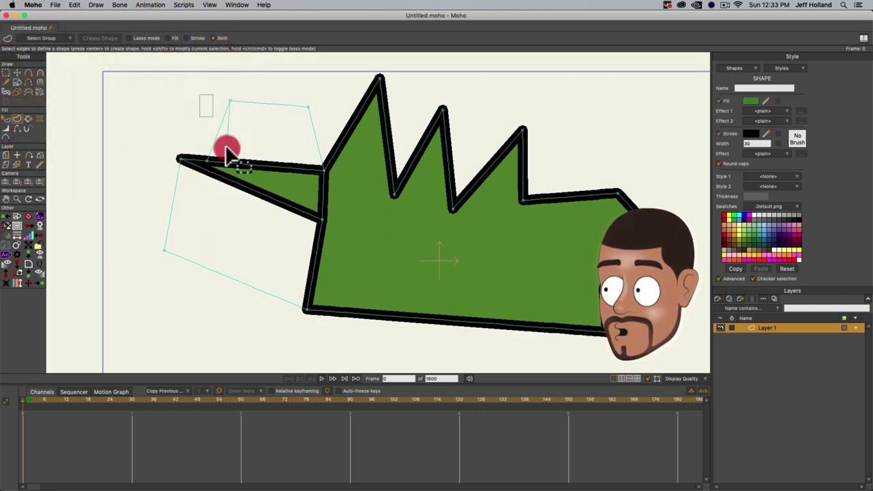
left_click(234, 170)
left_click(101, 37)
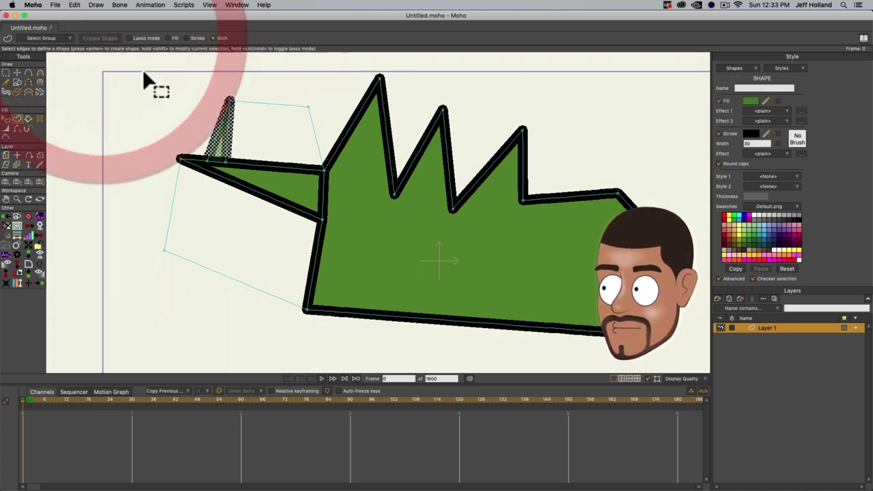
- Select the four-sided upper outline, clear it by selecting the wedge's tip, then undo the wedge and triangle shapes
left_click(254, 105)
left_click(325, 167)
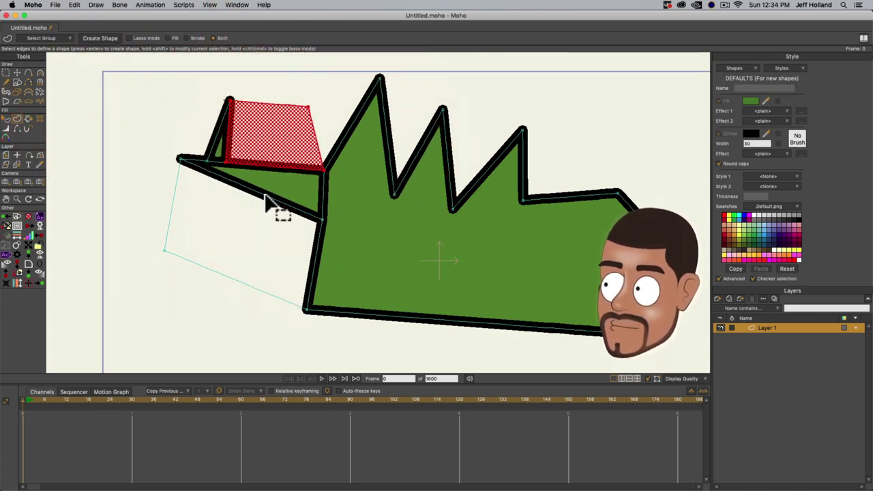
left_click_drag(161, 185, 194, 185)
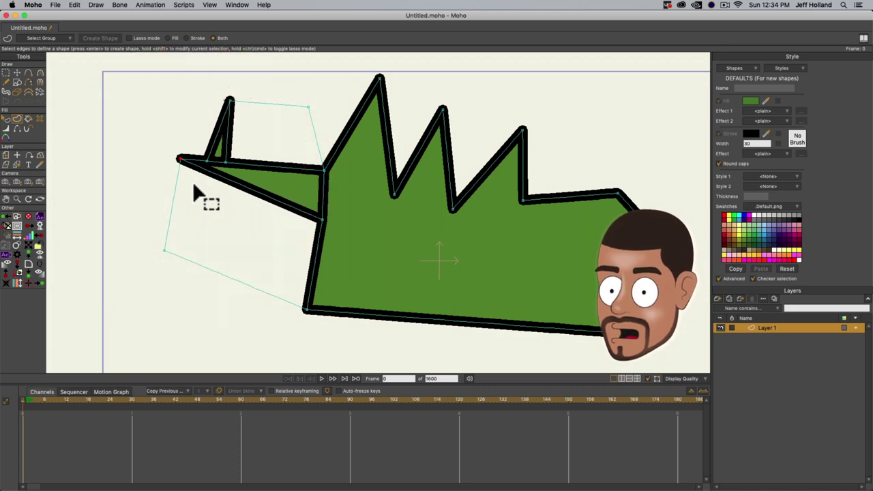
left_click(218, 180)
key("super+z")
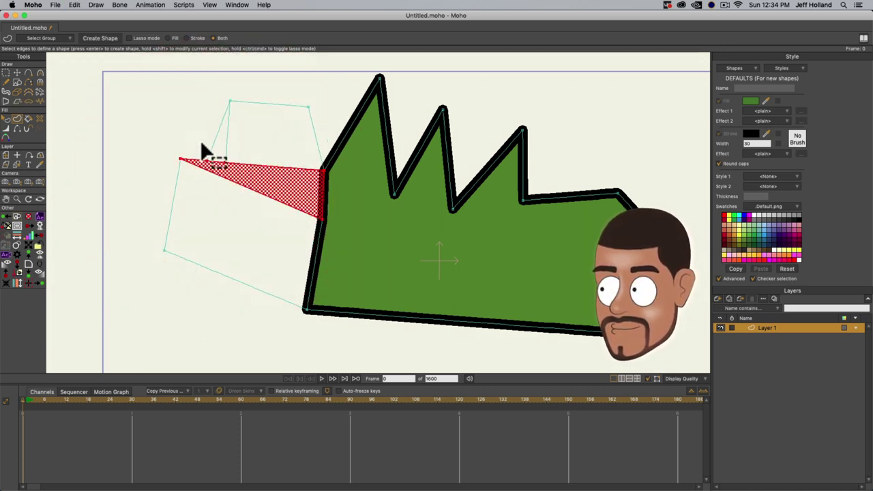
- Box-select all points of the upper outline and narrow triangle together with the lower outline's upper-left corner
left_click(180, 158)
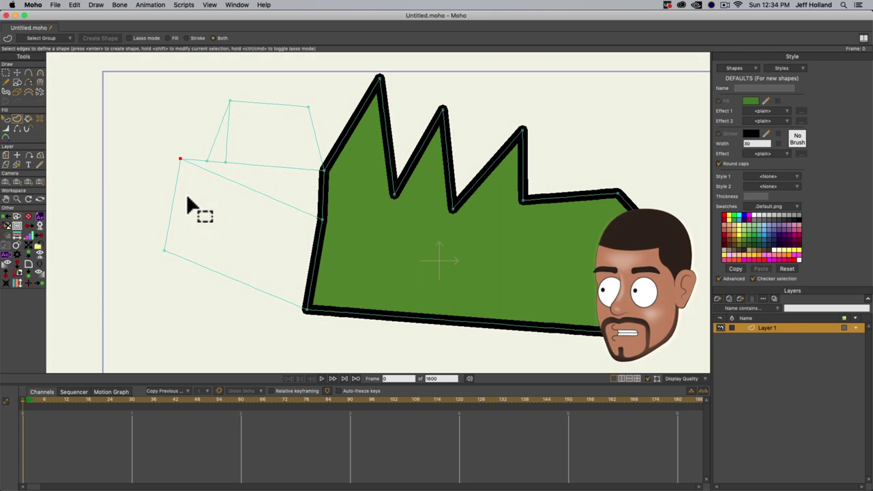
left_click_drag(168, 163, 332, 153)
left_click_drag(196, 92, 345, 180)
left_click_drag(195, 268, 250, 218)
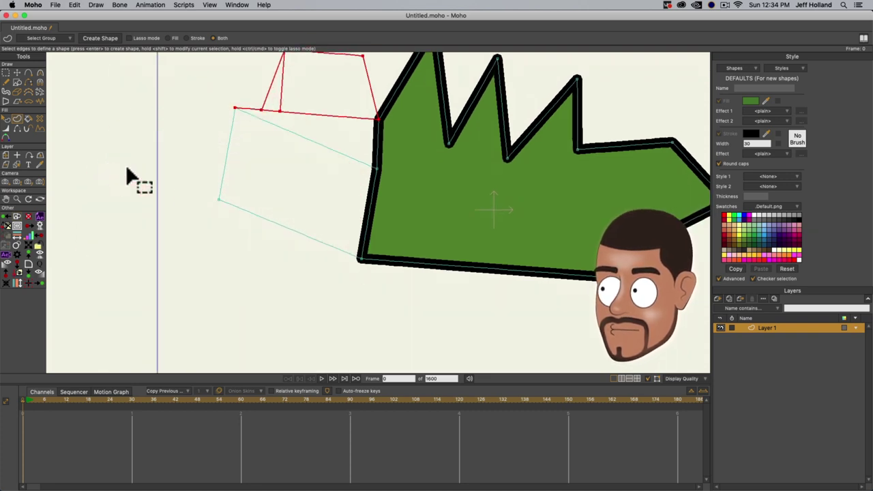
- Add a short dangling segment branching downward from the lower outline's bottom edge with Add Point
left_click(27, 73)
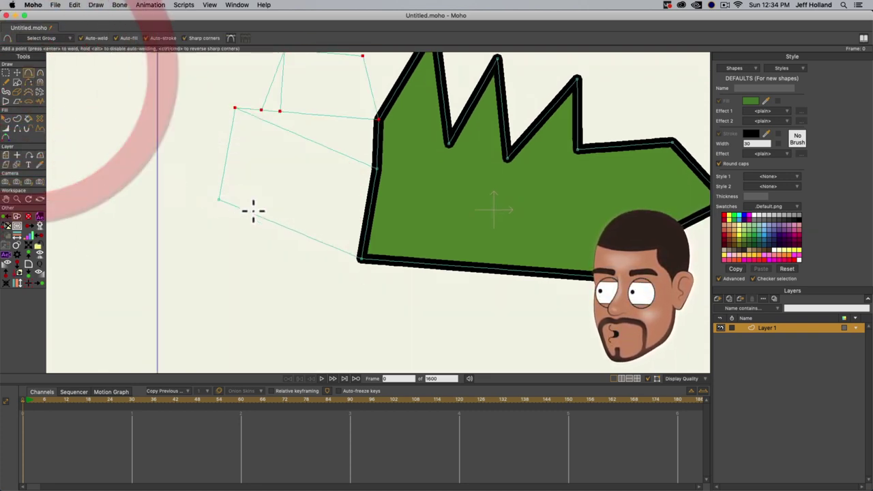
left_click_drag(253, 214, 263, 214)
left_click(253, 251)
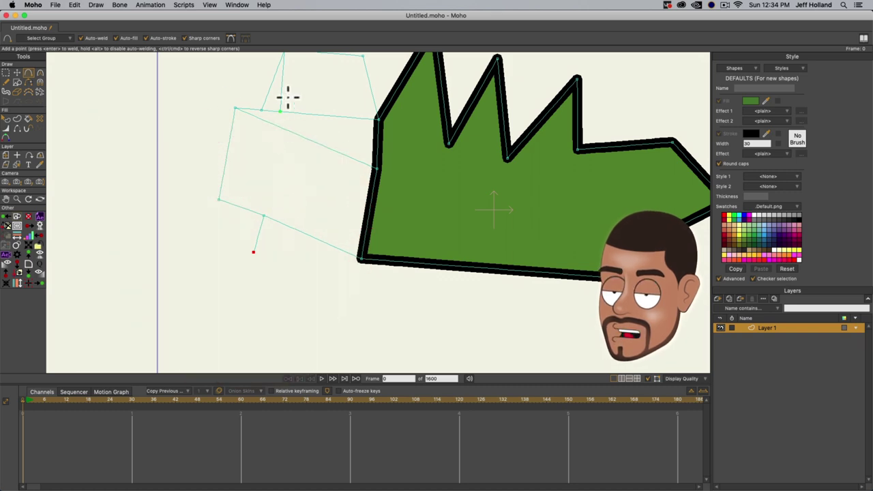
- Select the lower outline's points including the dangling segment's end with Create Shape, then clear the selection
key("u")
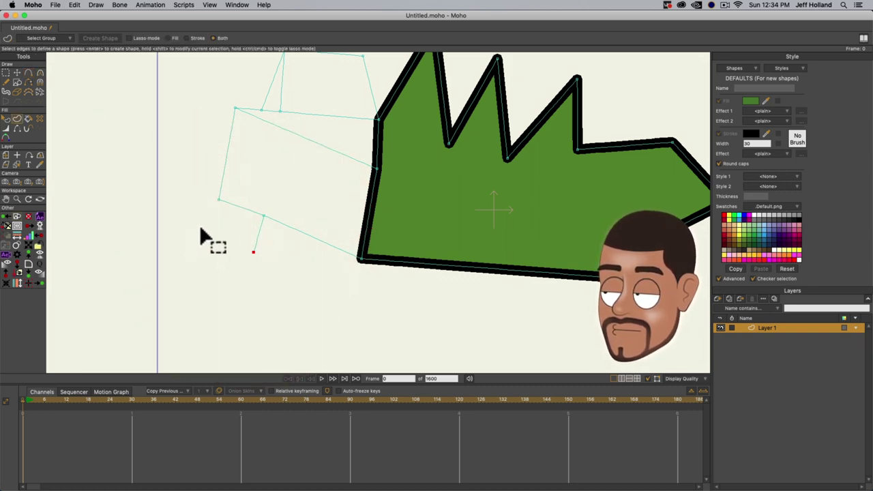
left_click_drag(207, 222, 252, 105)
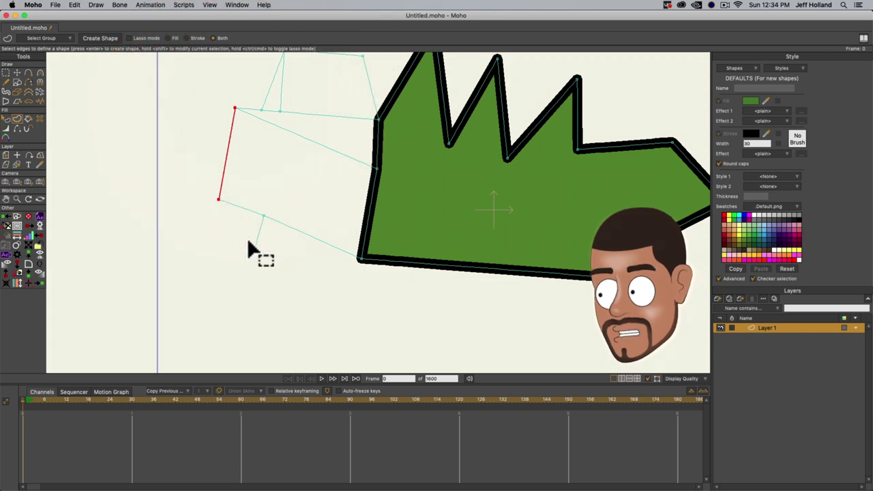
left_click_drag(249, 243, 387, 167, "shift")
left_click_drag(311, 288, 376, 247, "shift")
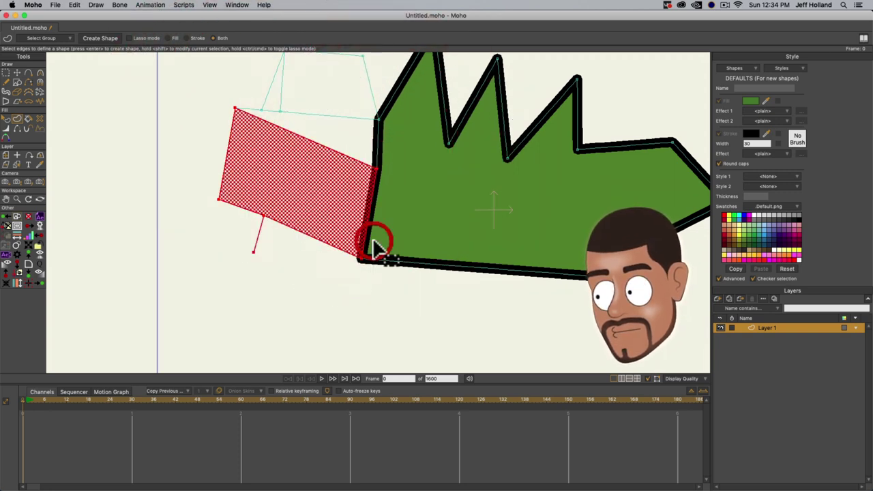
left_click(265, 254)
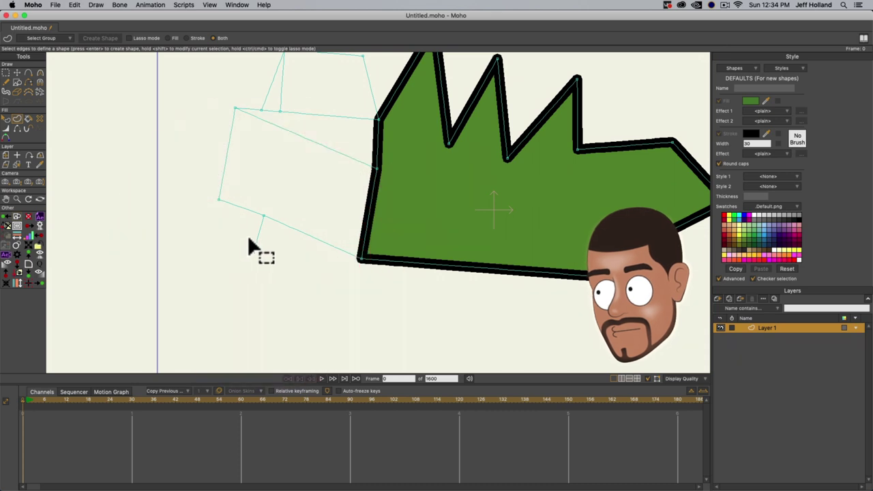
- Box-select the lower outline's points plus the neighbouring point on the line above it, leaving out the dangling end
left_click(211, 217)
left_click_drag(211, 217, 272, 107)
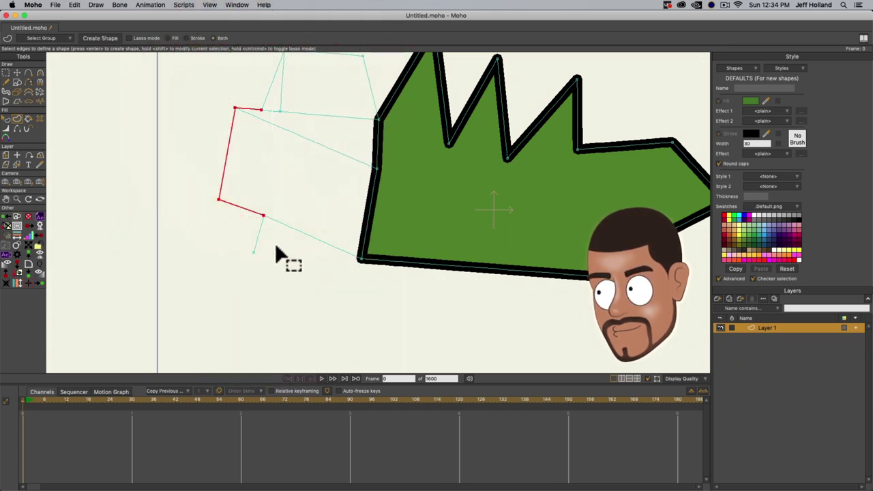
left_click_drag(300, 260, 431, 150, "shift")
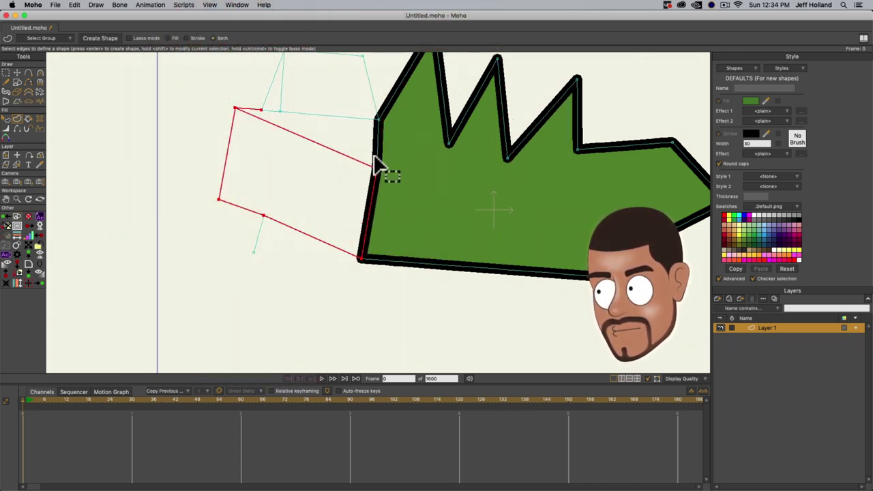
- Remove the extra point near the lower outline's upper-left corner from the selection, then add it back
left_click_drag(247, 149, 282, 240)
scroll(281, 238, "up", 3)
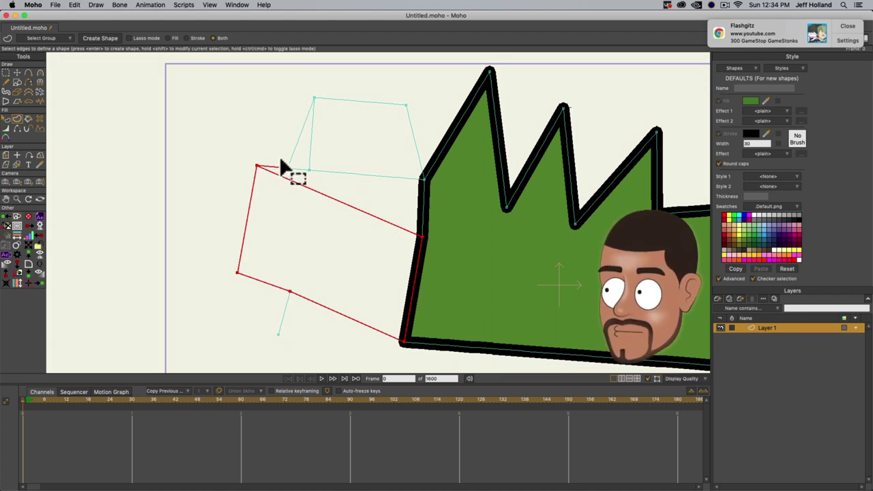
left_click(292, 171)
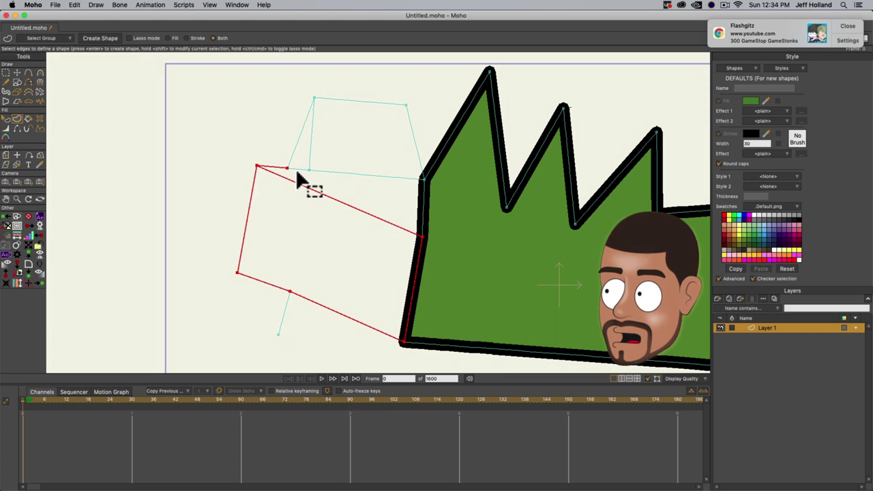
left_click(272, 150)
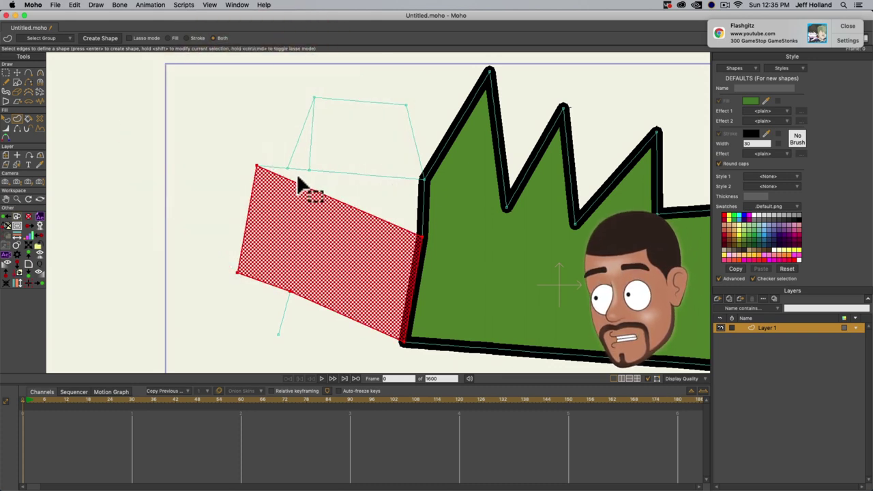
left_click(272, 157)
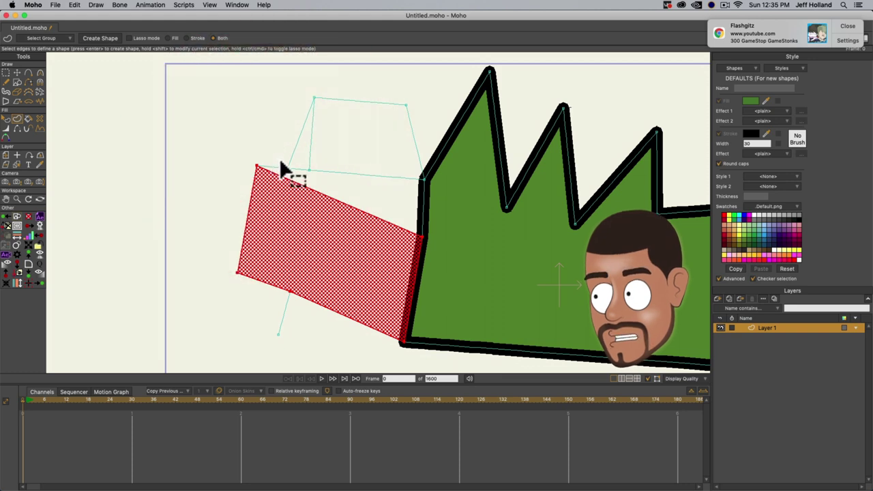
left_click(296, 173)
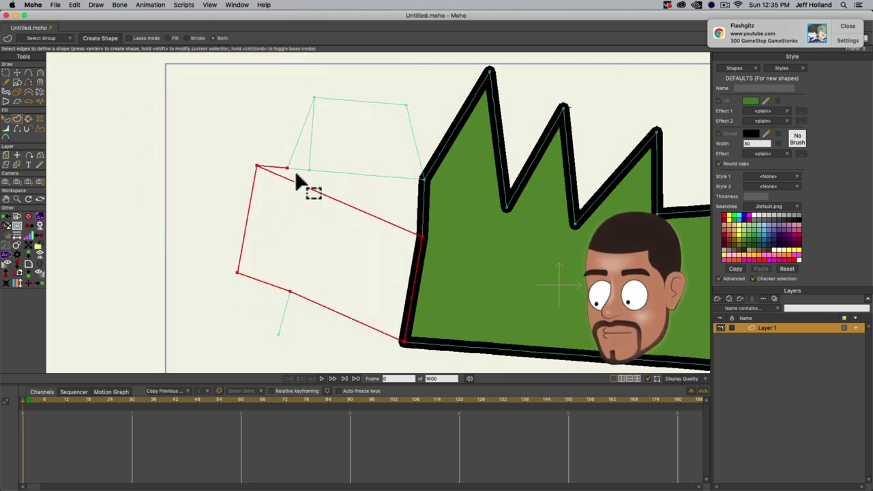
- Extend the selection to the upper outline's neighbouring points, then deselect them so only the lower outline is selected
left_click(326, 151)
left_click(316, 94)
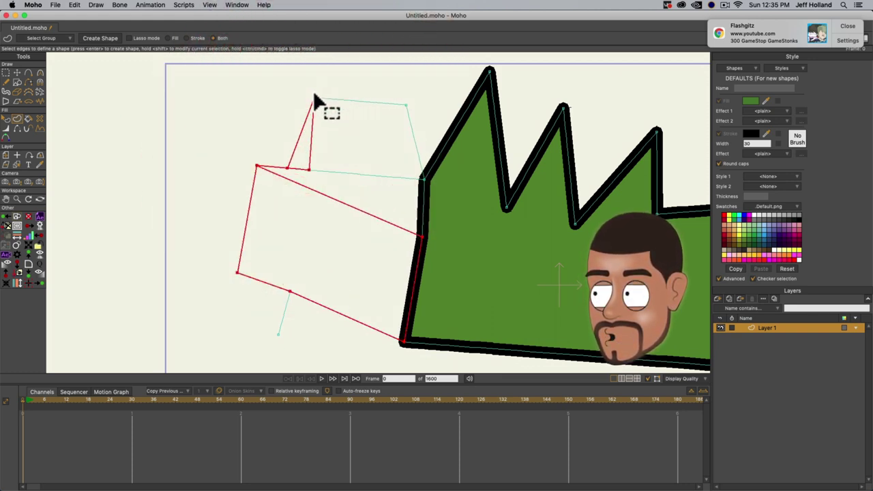
left_click(332, 129)
left_click(318, 171)
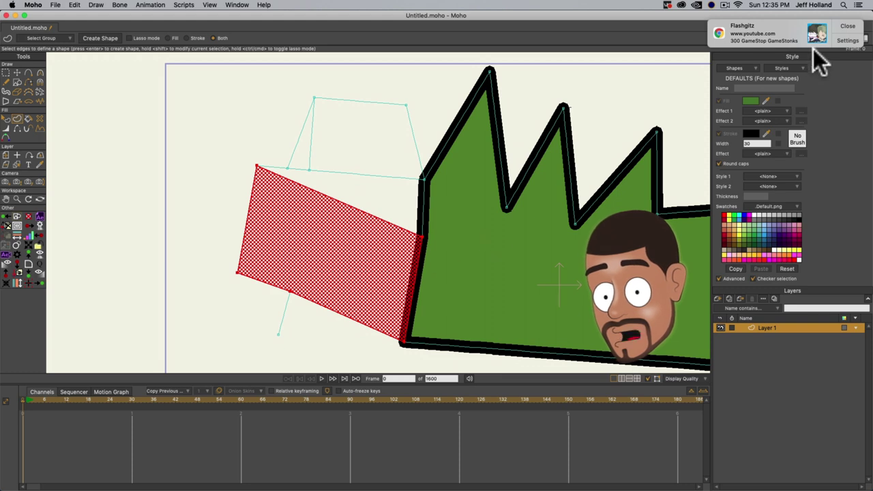
- Dismiss the browser notification and create a shape with fill and stroke from the lower outline
left_click(848, 27)
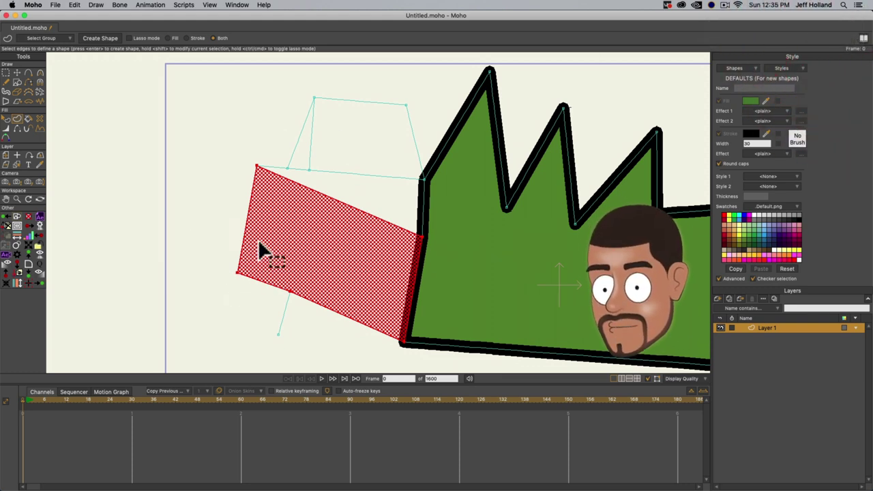
left_click(91, 37)
scroll(123, 123, "down", 5)
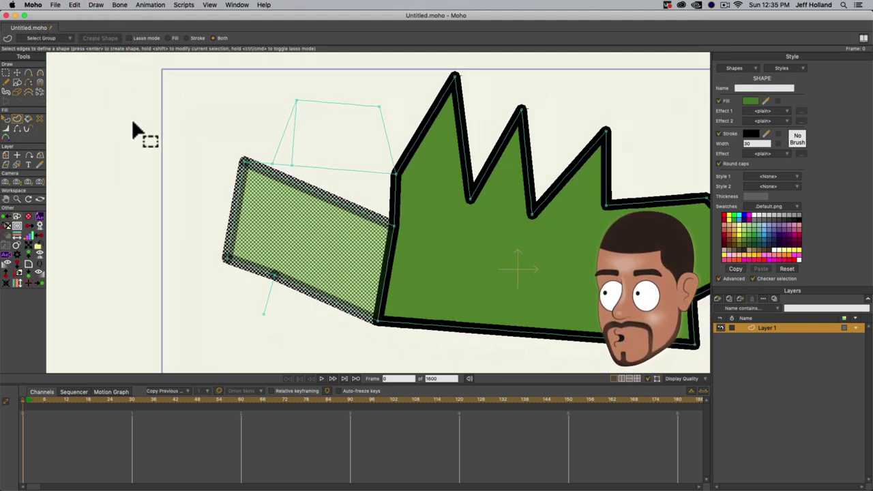
scroll(149, 133, "down", 2)
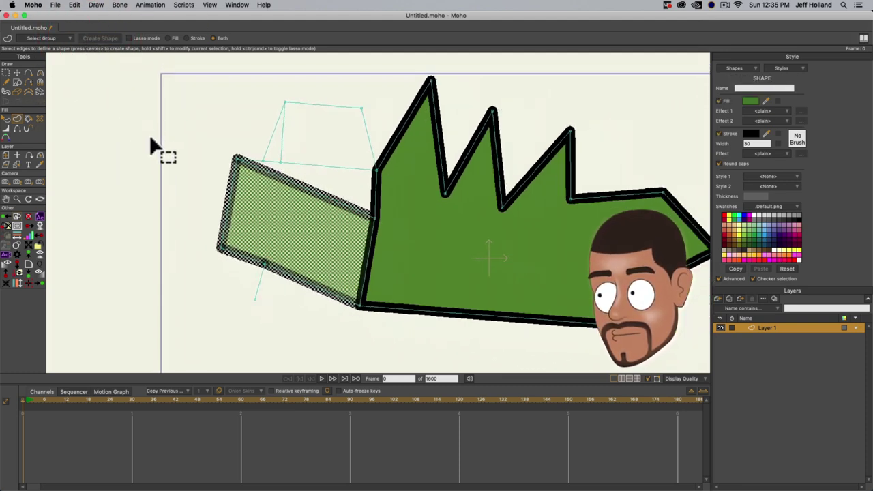
- Select all points of the drawing and delete them to clear the canvas
left_click(209, 251)
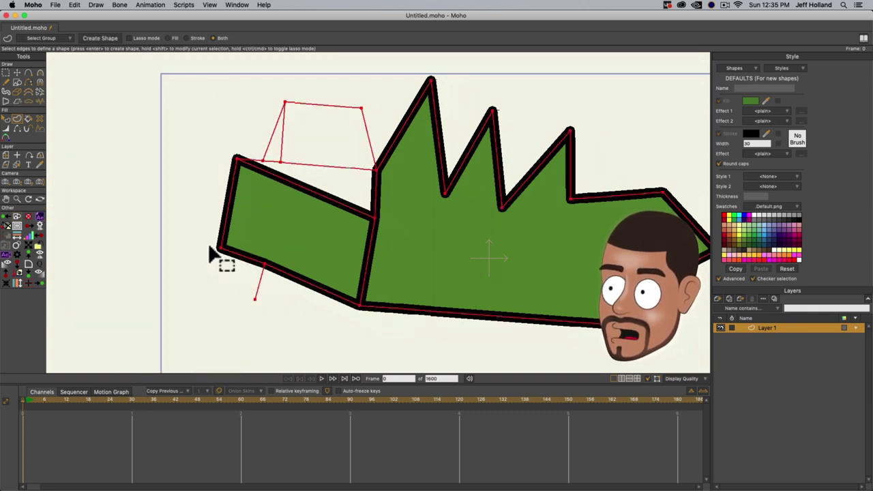
key("Return")
key("g")
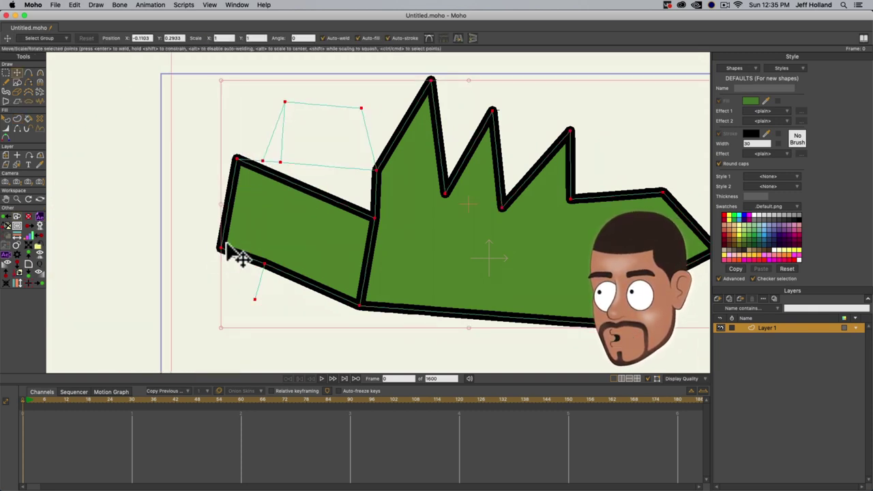
key("Delete")
- Draw a green rectangle with a black outline around the canvas origin using Draw Shape
left_click(17, 81)
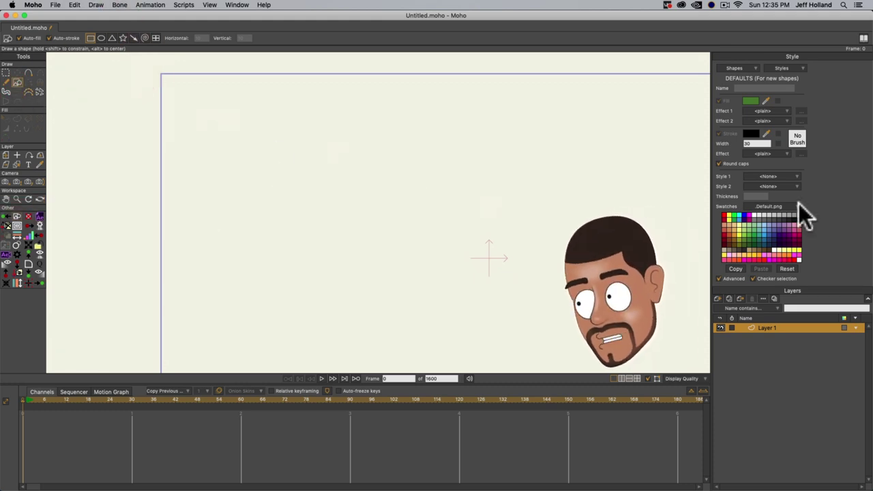
left_click_drag(358, 174, 540, 332)
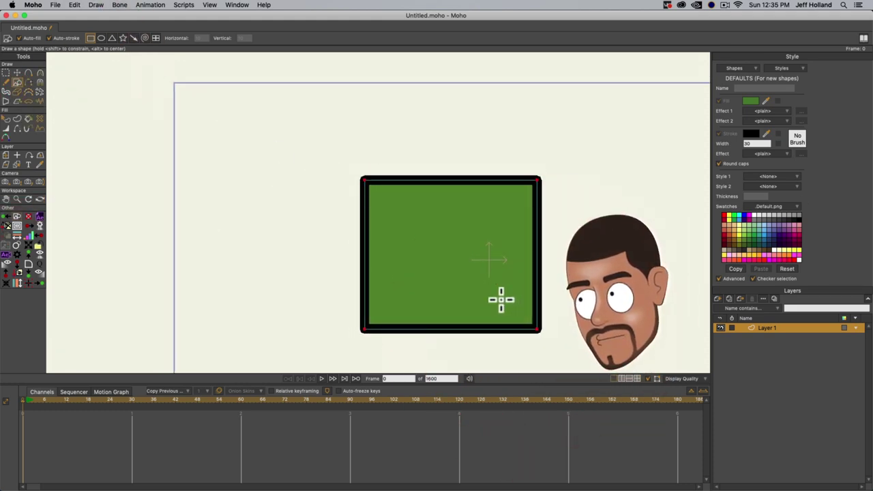
scroll(502, 300, "down", 2)
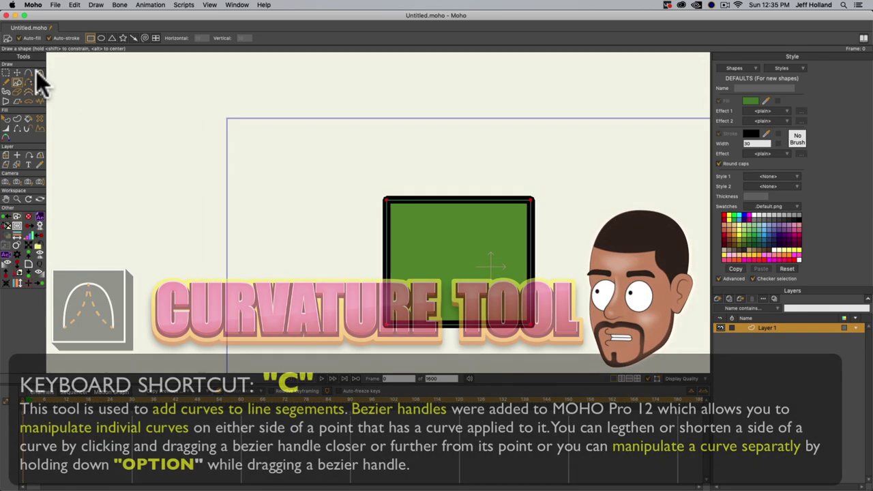
- Pull new points out of the rectangle's top edge with Add Point to form four pointed fingers
left_click(41, 73)
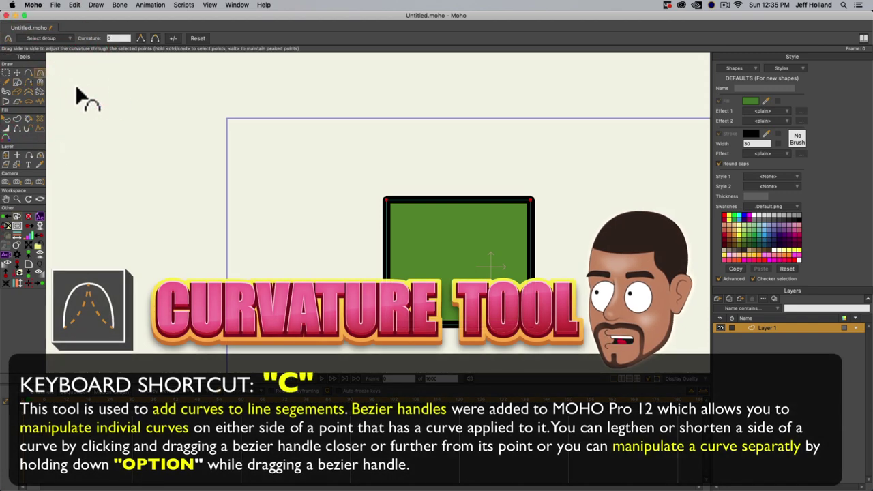
left_click_drag(294, 216, 311, 214)
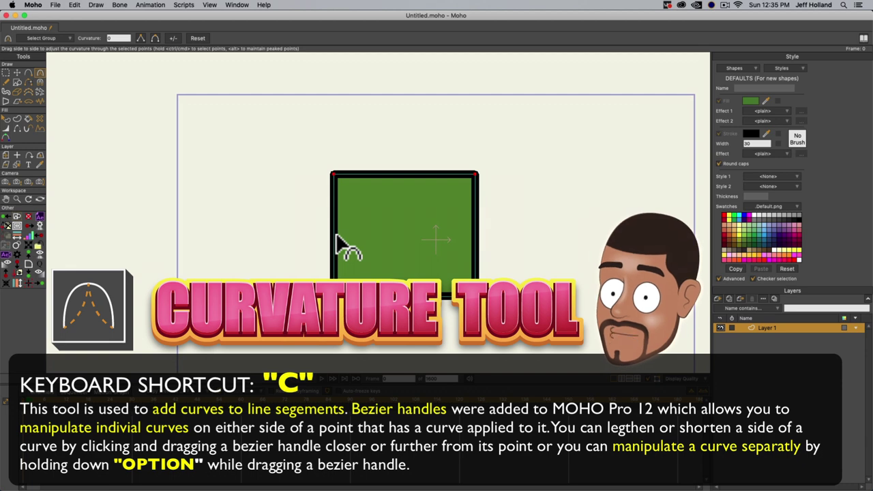
scroll(335, 246, "down", 1)
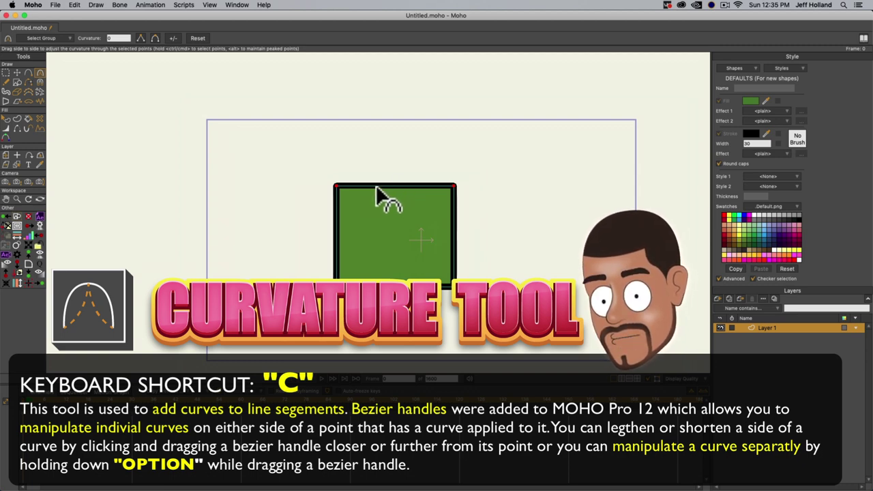
key("a")
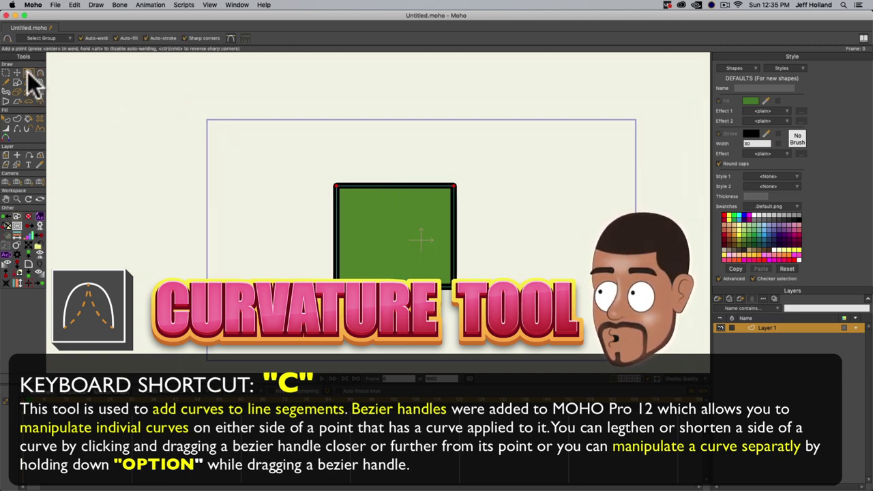
left_click_drag(351, 185, 347, 100)
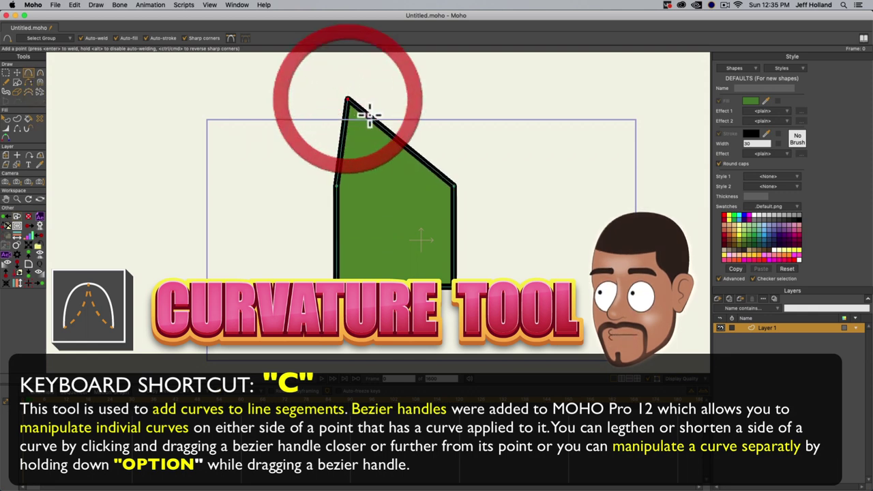
left_click_drag(360, 132, 390, 81)
left_click_drag(412, 120, 424, 100)
left_click_drag(430, 144, 463, 138)
- Add points along the rectangle's left edge to form a pointed thumb, and move the palm's lower-right corner inward
left_click(334, 220)
left_click_drag(339, 241, 295, 196)
left_click_drag(315, 250, 309, 256)
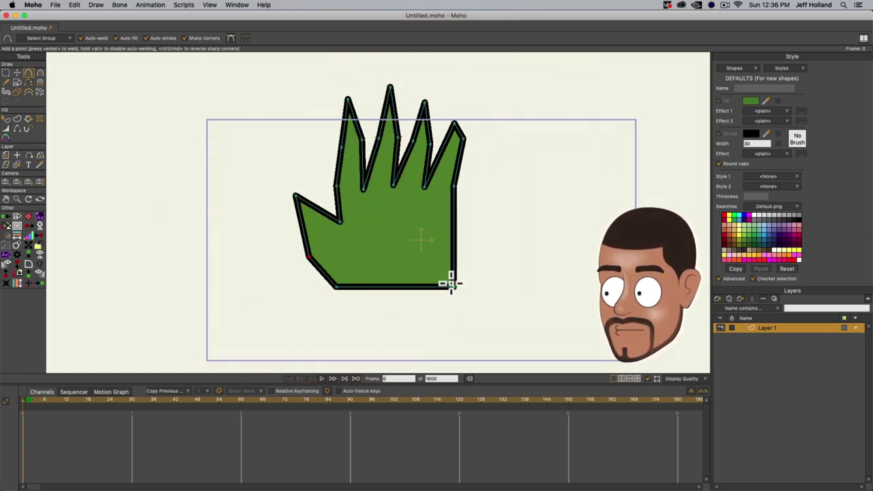
key("t")
left_click_drag(452, 289, 431, 272)
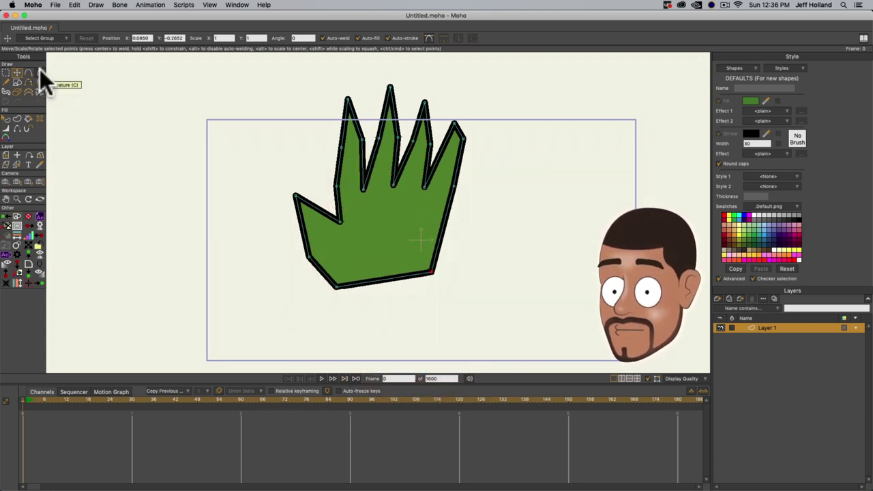
- Round the leftmost fingertip with the Curvature tool to a curvature of about 0.34
left_click(39, 72)
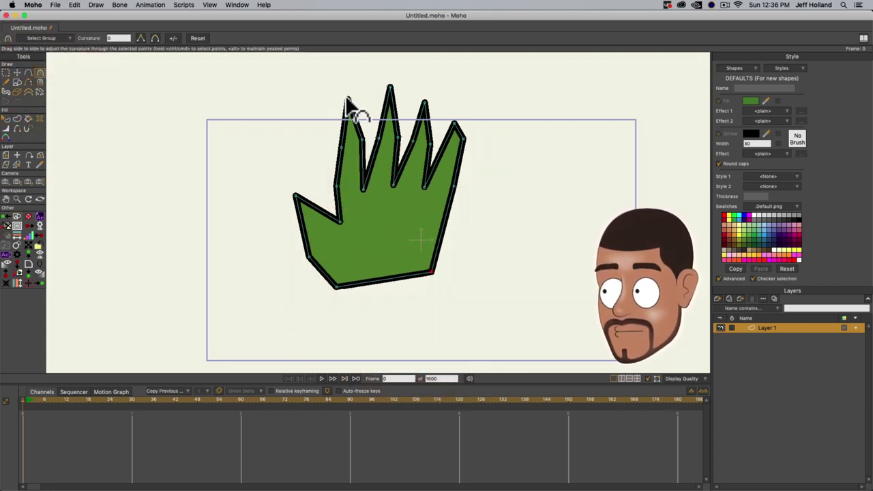
left_click_drag(348, 100, 570, 106)
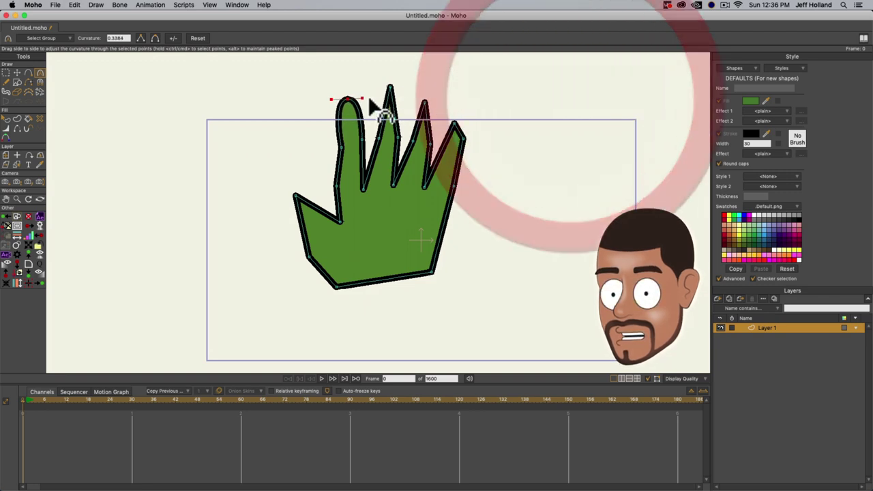
scroll(355, 102, "up", 3)
scroll(357, 107, "up", 2)
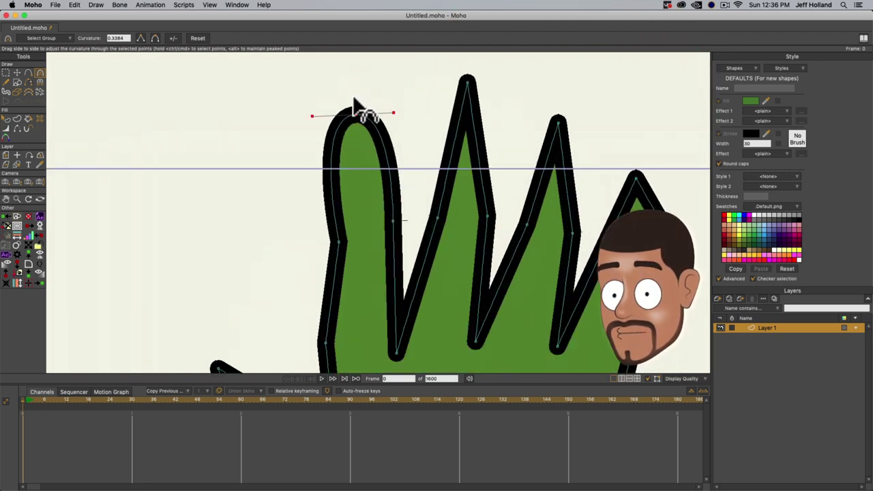
scroll(364, 121, "down", 1)
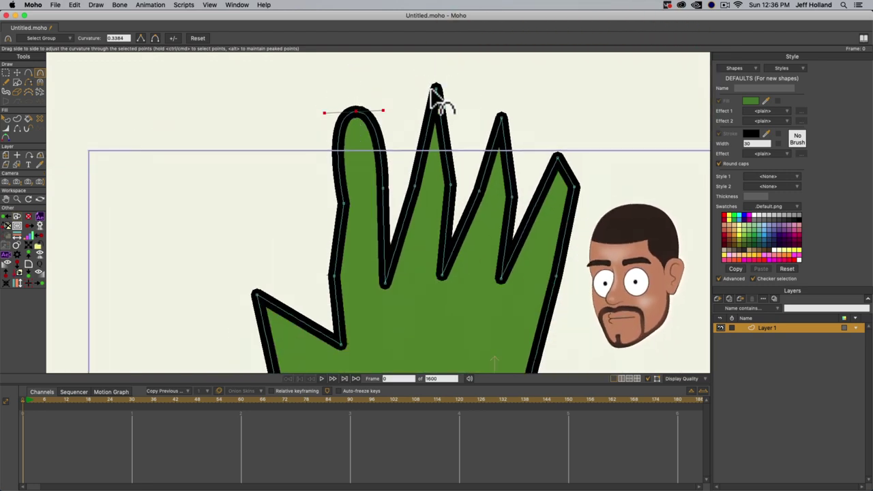
- Round the two middle fingertips to curvatures of about 0.28 and 0.29, and apply Smooth to the little fingertip
left_click_drag(436, 95, 602, 136)
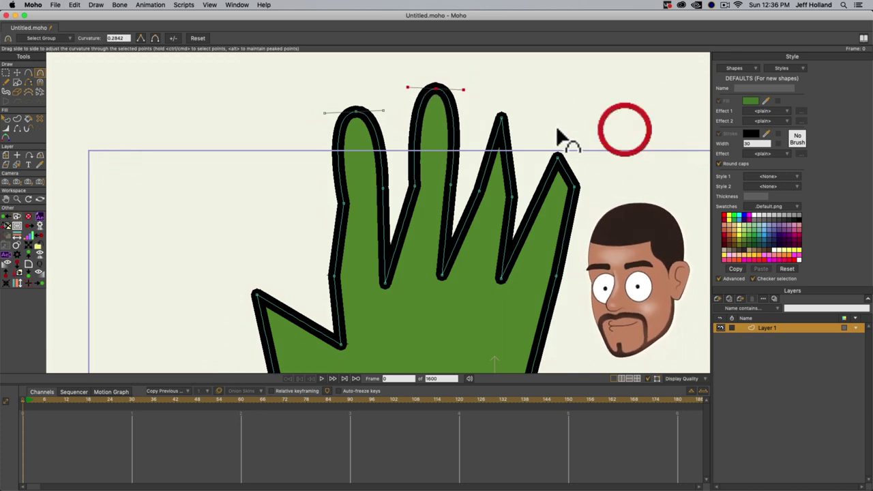
left_click_drag(501, 123, 693, 135)
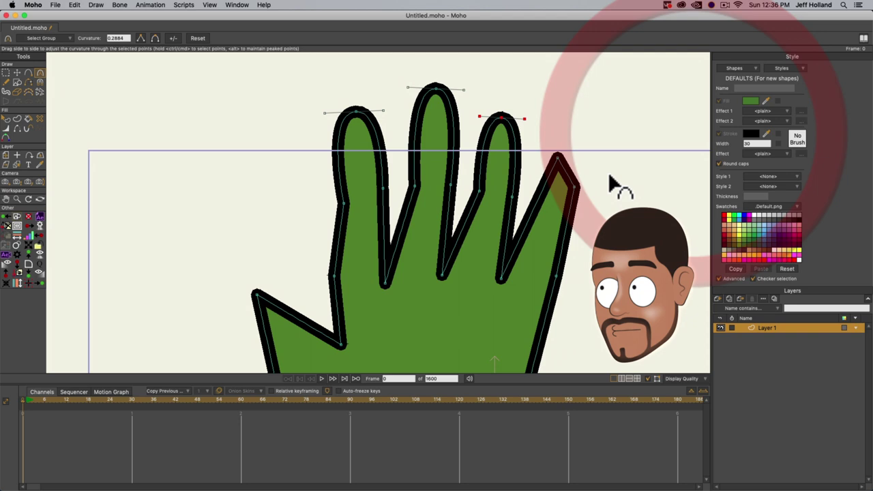
left_click(557, 157)
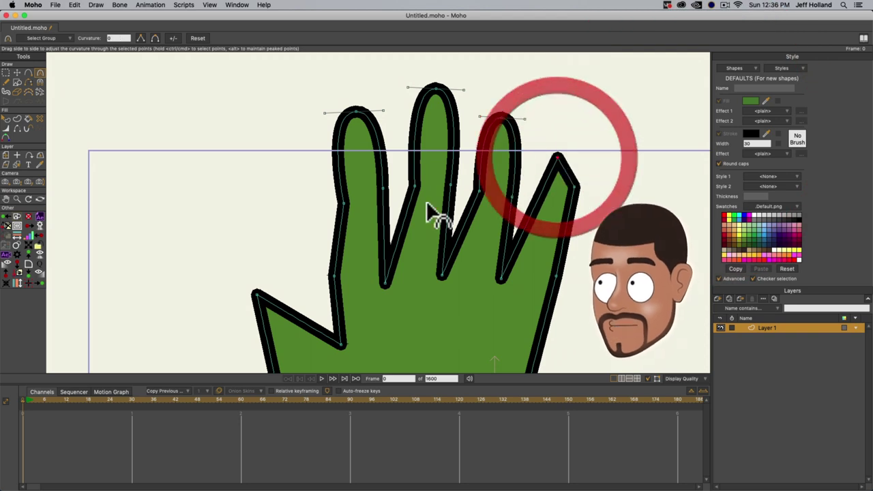
left_click(154, 38)
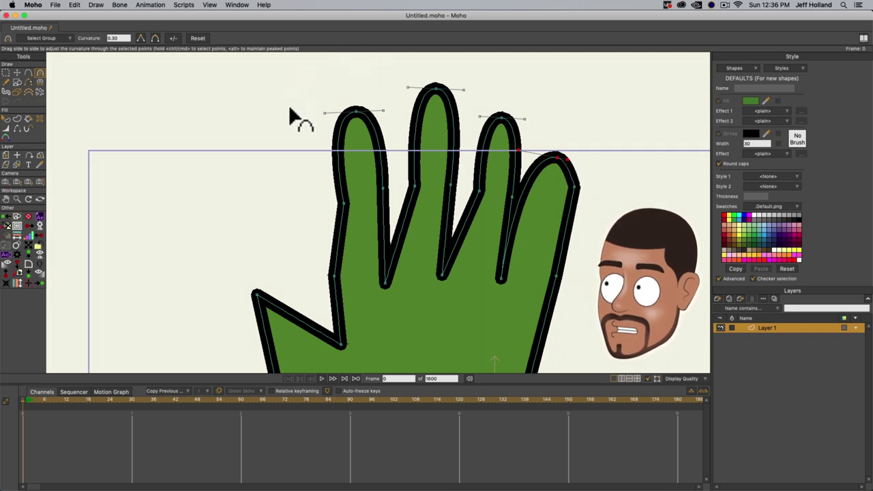
- Adjust the leftmost fingertip's two Bezier handles independently, bending its left side inward and bulging its right side outward
mouse_move(326, 120)
left_mouse_down()
mouse_move(318, 88)
mouse_move(325, 141)
mouse_move(328, 60)
mouse_move(332, 181)
mouse_move(317, 84)
mouse_move(322, 149)
mouse_move(313, 113)
mouse_move(159, 93)
mouse_move(347, 102)
mouse_move(321, 110)
mouse_move(362, 140)
mouse_move(399, 112)
mouse_move(369, 214)
mouse_move(380, 201)
left_mouse_up()
scroll(380, 201, "down", 1)
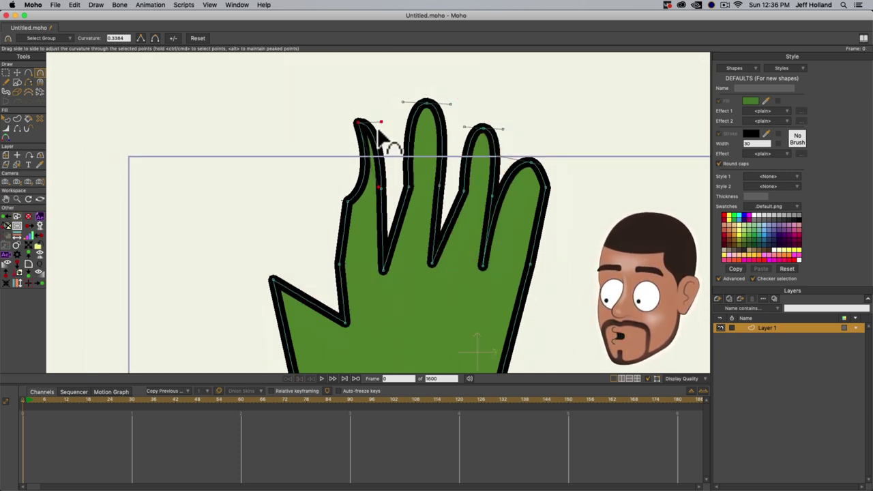
left_click_drag(382, 127, 403, 111)
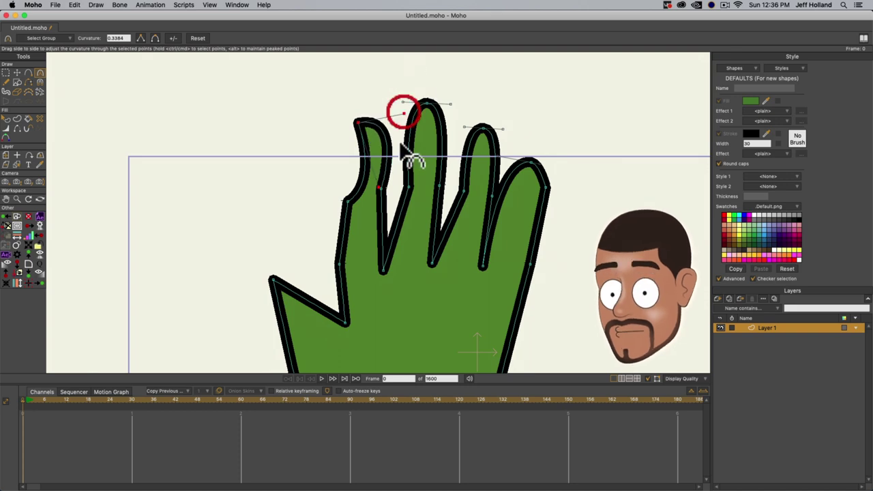
left_click_drag(401, 192, 502, 199)
- Adjust the point on the leftmost finger's right side and move its two left-side points outward with Transform Points
key("a")
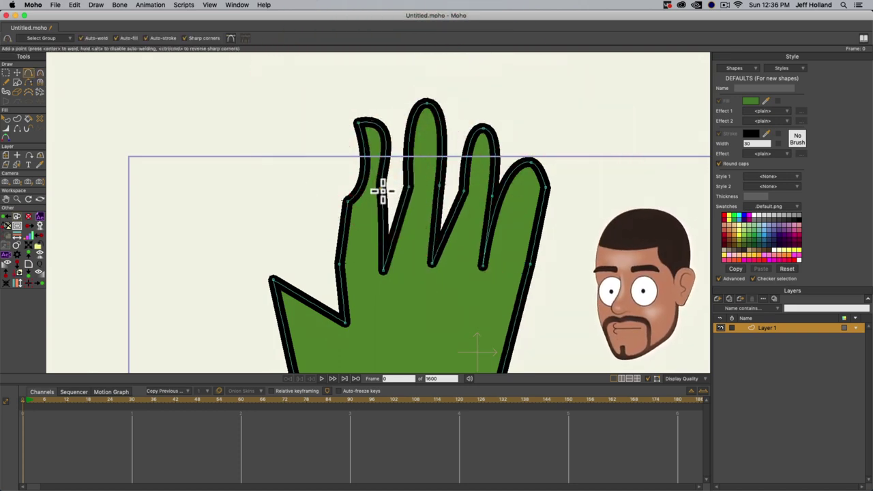
left_click(386, 188)
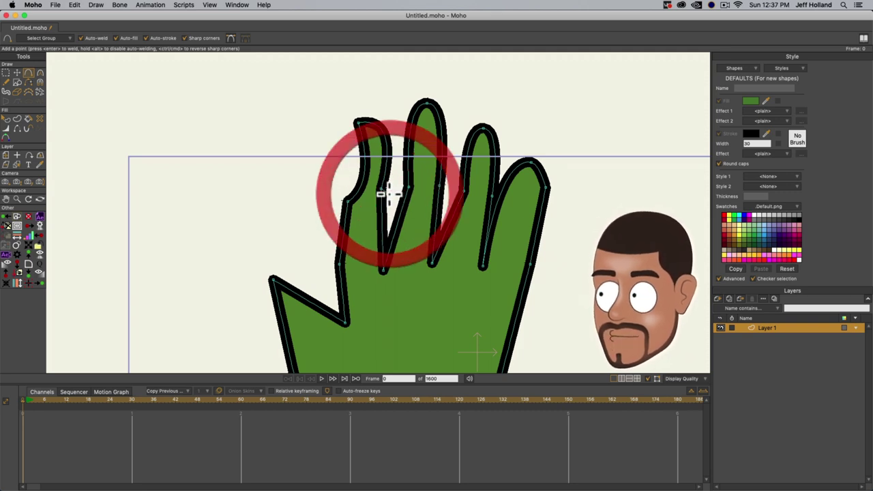
key("t")
left_click_drag(384, 195, 261, 144)
left_click(331, 263)
left_click_drag(331, 264, 322, 239)
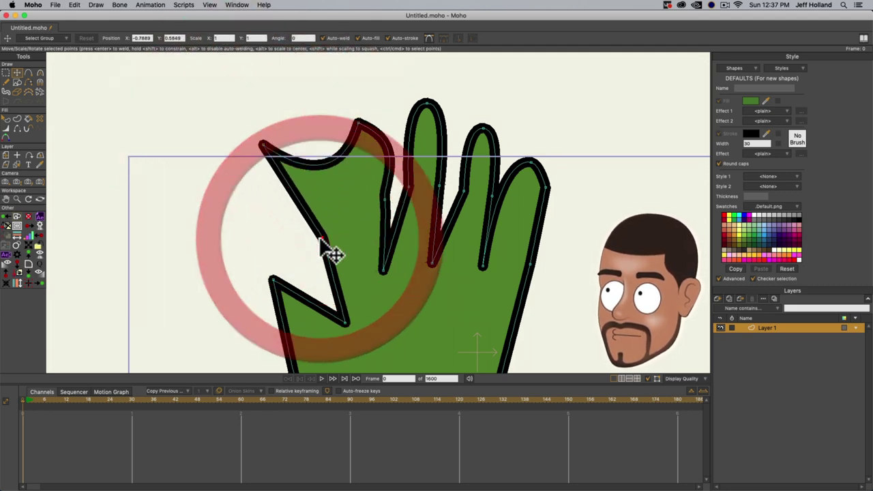
- Move the little finger's outer point down its edge and bring the leftmost finger's outermost point back toward the finger
key("c")
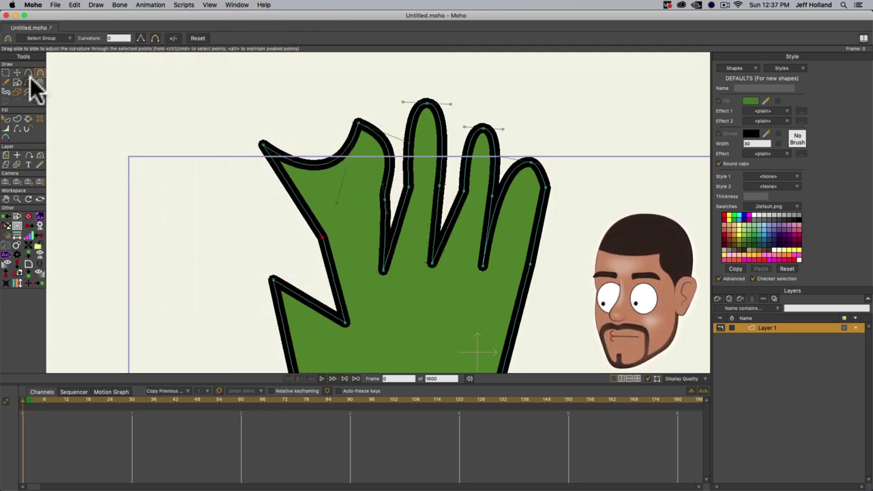
scroll(444, 132, "down", 2)
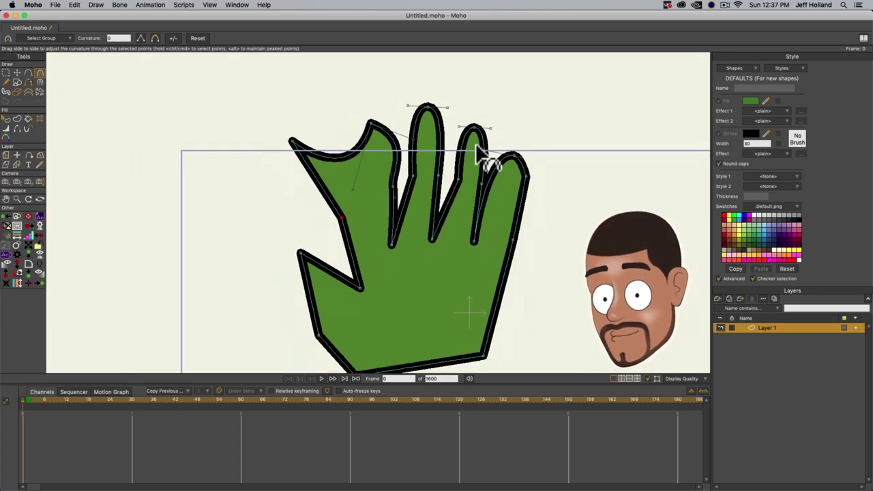
key("t")
left_click(519, 210)
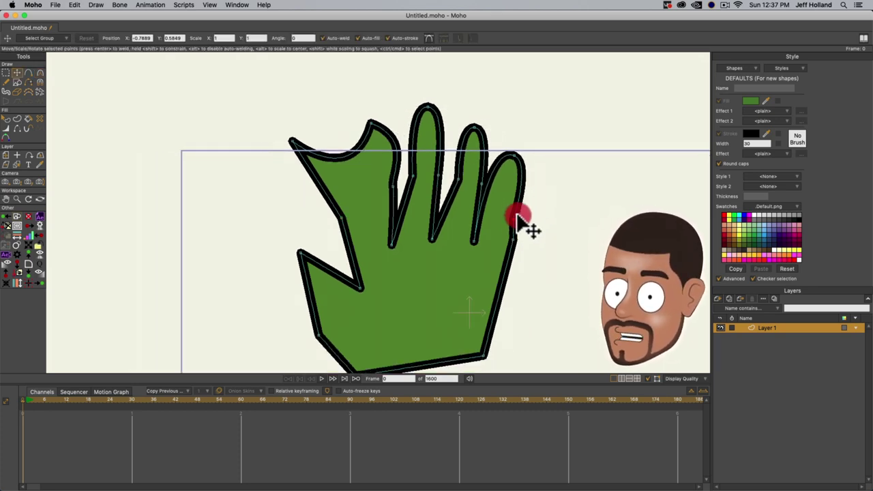
left_click_drag(296, 144, 348, 171)
- Round the thumb tip to a curvature of about 0.42, then swing its lower Bezier handle independently into the palm
key("c")
left_click_drag(303, 251, 575, 196)
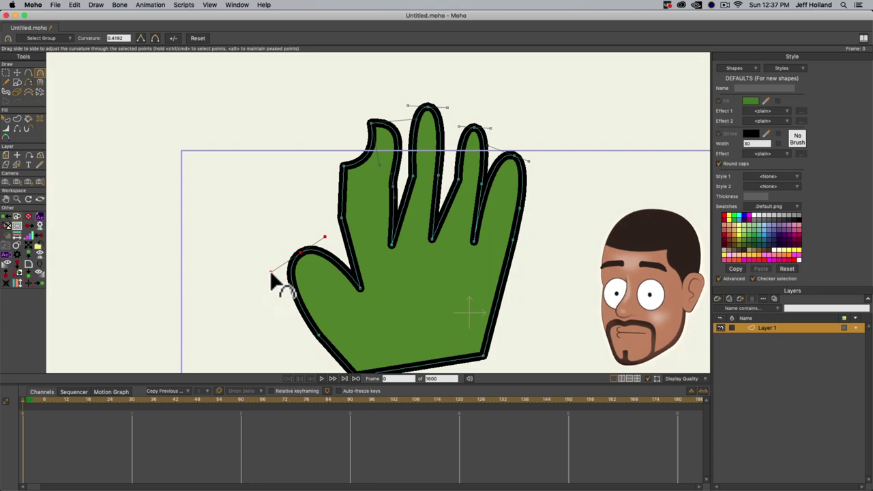
left_click_drag(272, 278, 369, 281)
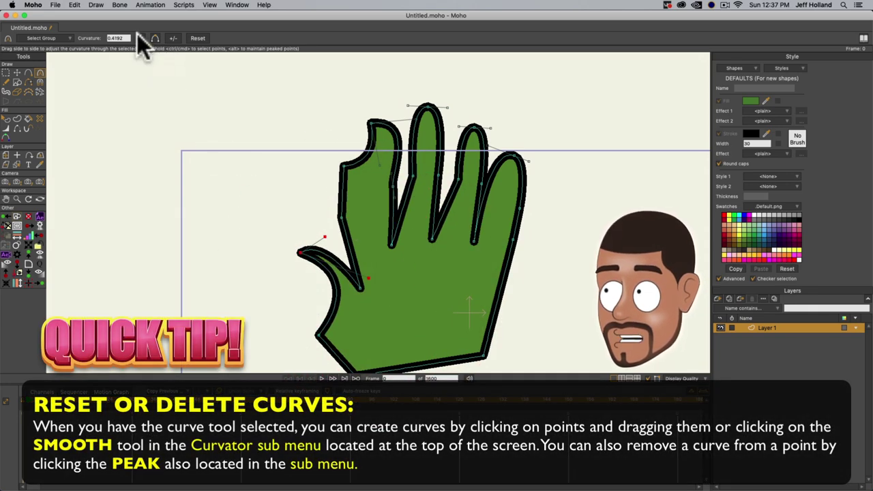
- Apply Peak to the thumb tip, the leftmost finger's upper-left point and the leftmost fingertip to remove their curves
left_click(141, 37)
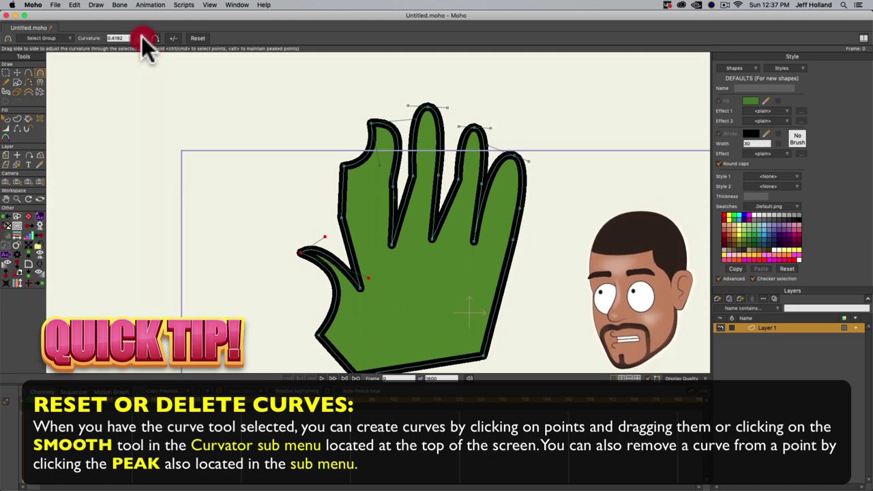
left_click(341, 166)
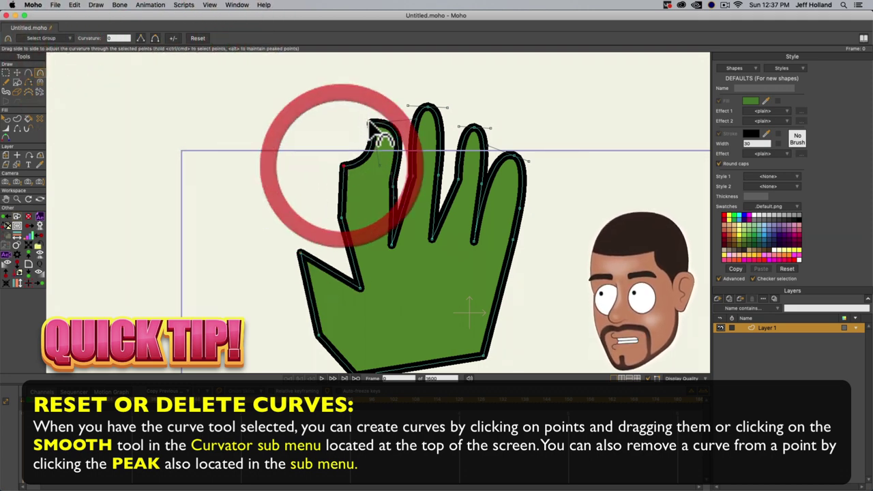
left_click(141, 38)
left_click(369, 123)
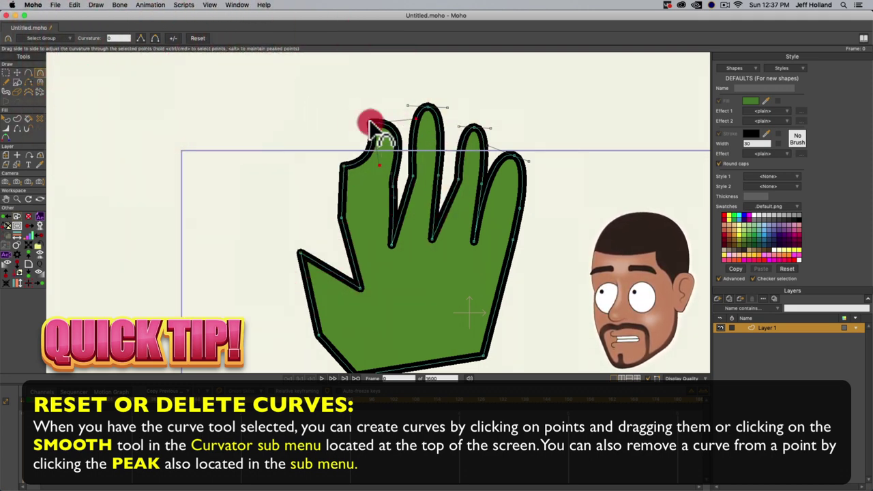
left_click(142, 38)
- Apply Peak to the tips of the remaining three fingers to turn them into sharp corners
left_click(427, 107)
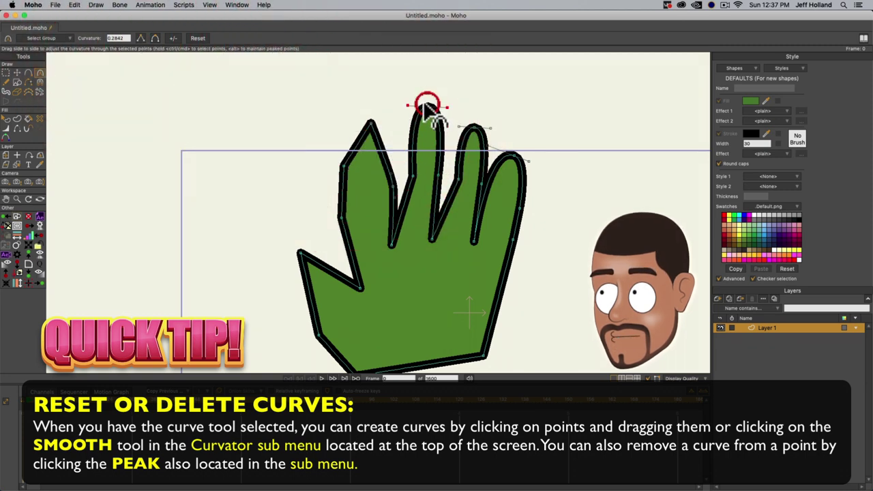
left_click(141, 39)
left_click(473, 128)
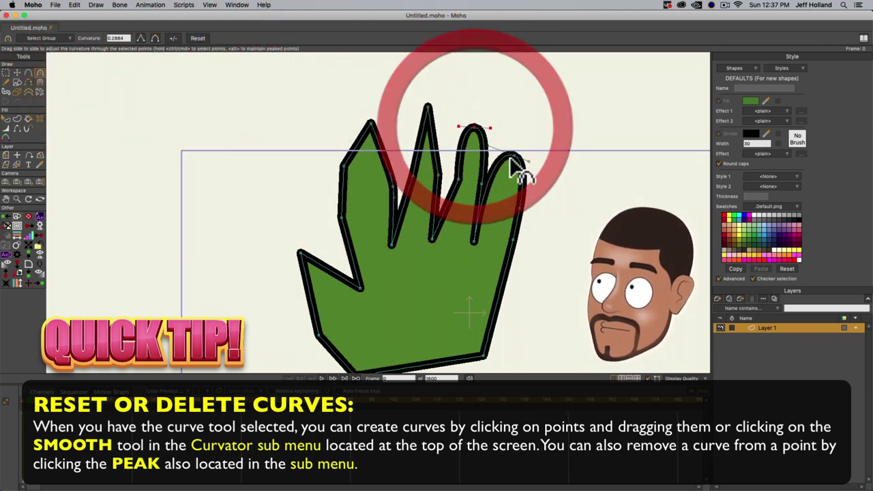
left_click(141, 38)
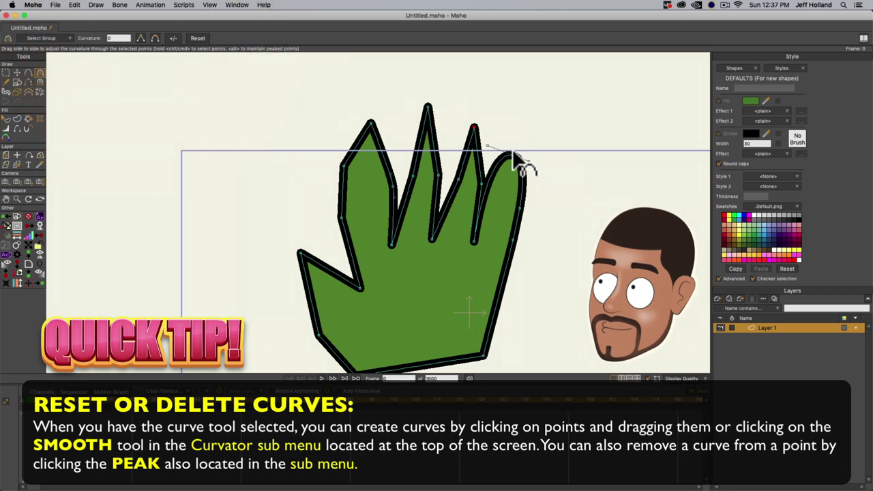
left_click(514, 154)
left_click(141, 39)
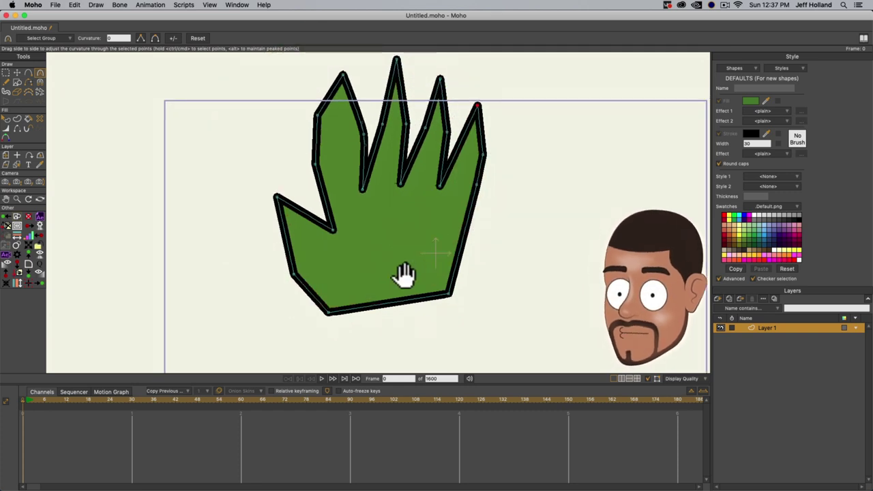
- Add a rounded point below the wrist edge with a curvature of about 0.67, and swing its right Bezier handle independently into the palm
left_click_drag(404, 274, 845, 273)
key("a")
key("c")
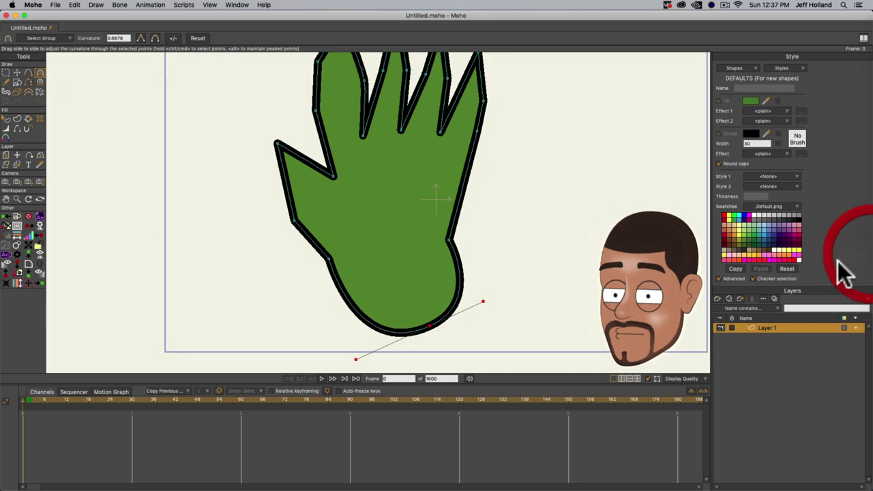
left_click_drag(477, 302, 354, 265)
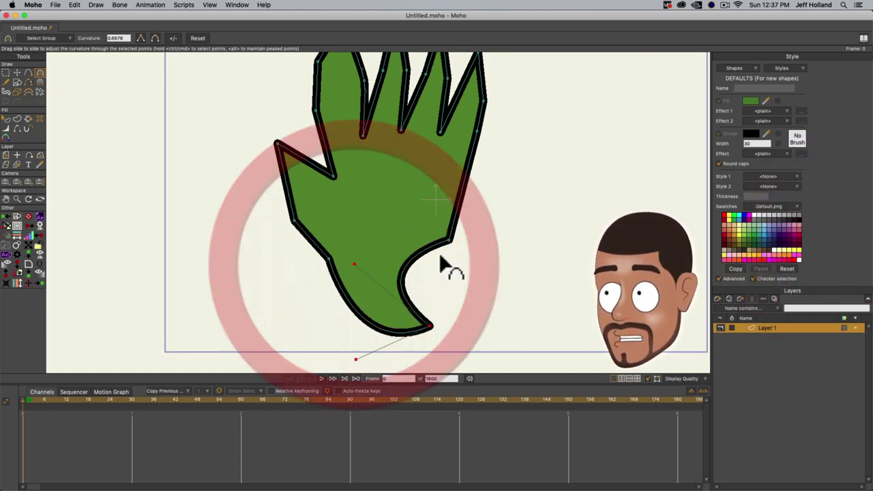
- Add a point on the curve beside the wrist's right corner, and pull that corner and the side point above it outward
key("a")
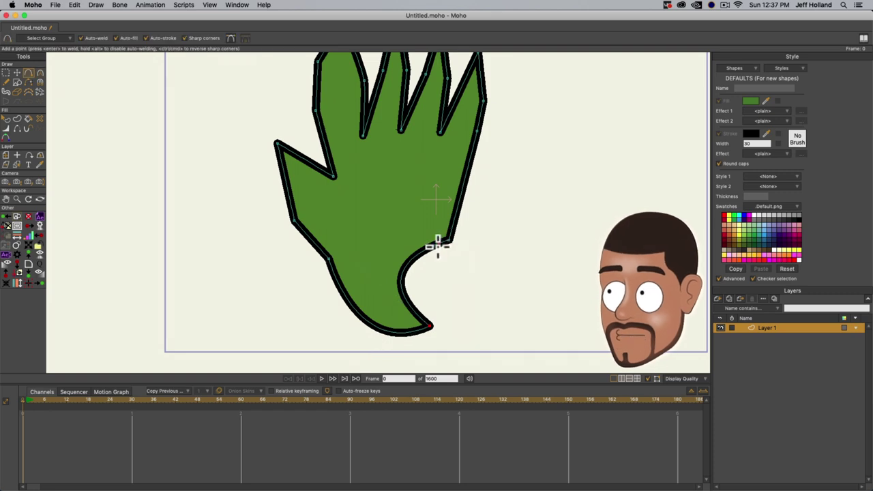
left_click_drag(437, 244, 580, 263)
key("t")
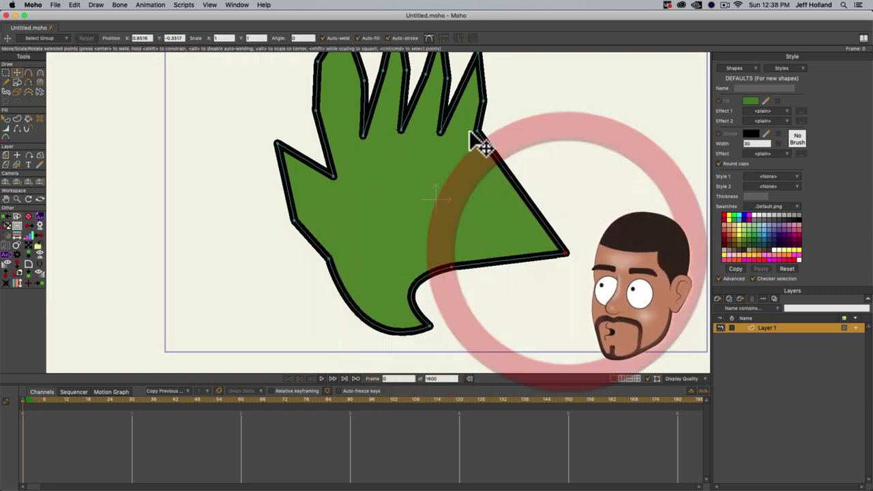
left_click_drag(471, 133, 556, 177)
- Move the point between the thumb and leftmost finger into the palm, and pull the little fingertip up and outward
left_click_drag(334, 176, 364, 163)
scroll(371, 185, "down", 2)
scroll(371, 185, "up", 4)
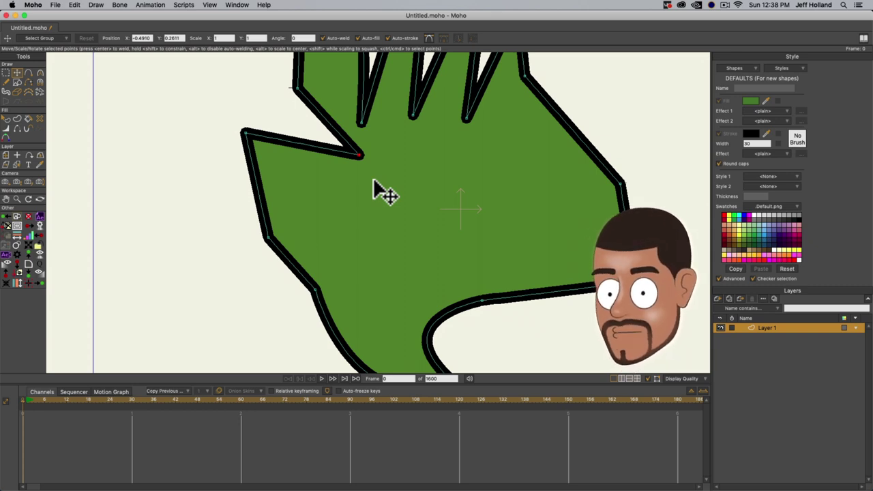
scroll(373, 189, "down", 3)
left_click_drag(389, 195, 425, 308)
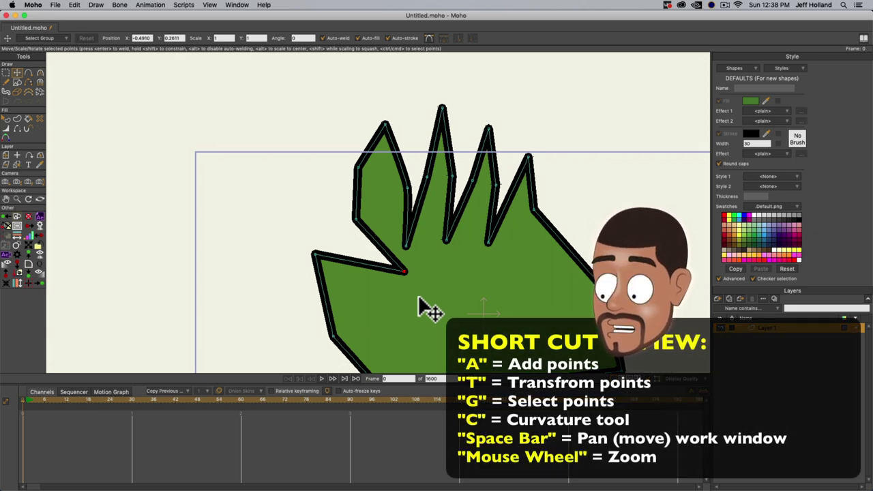
left_click_drag(420, 297, 370, 215)
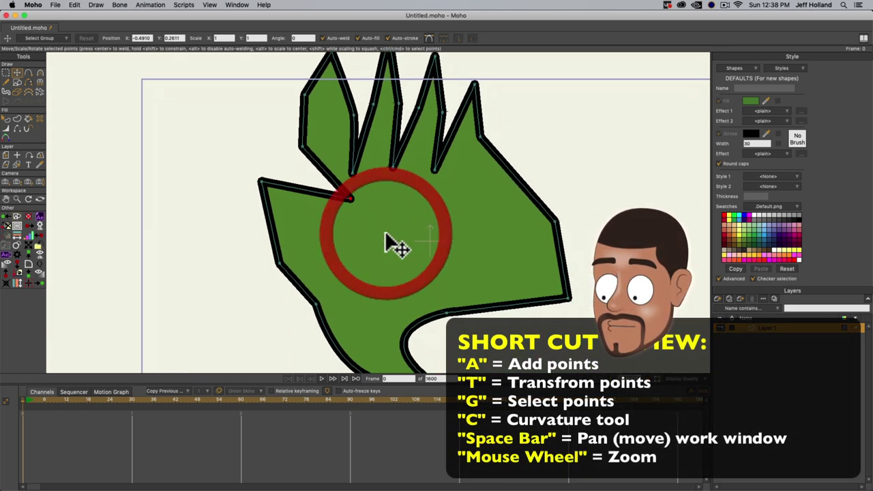
left_click_drag(473, 81, 497, 72)
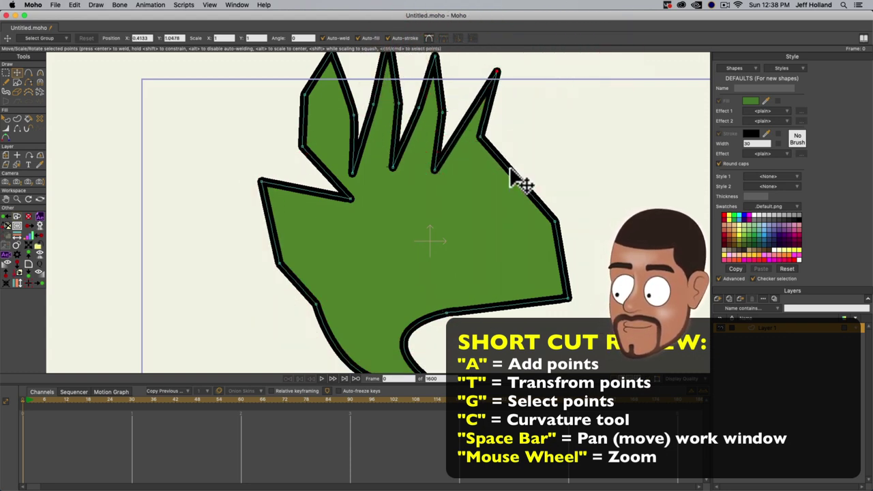
- Add a point on the palm's outer edge below the little finger, pull it outward, and round it to a curvature of 0.40
key("a")
left_click_drag(508, 169, 631, 162)
key("c")
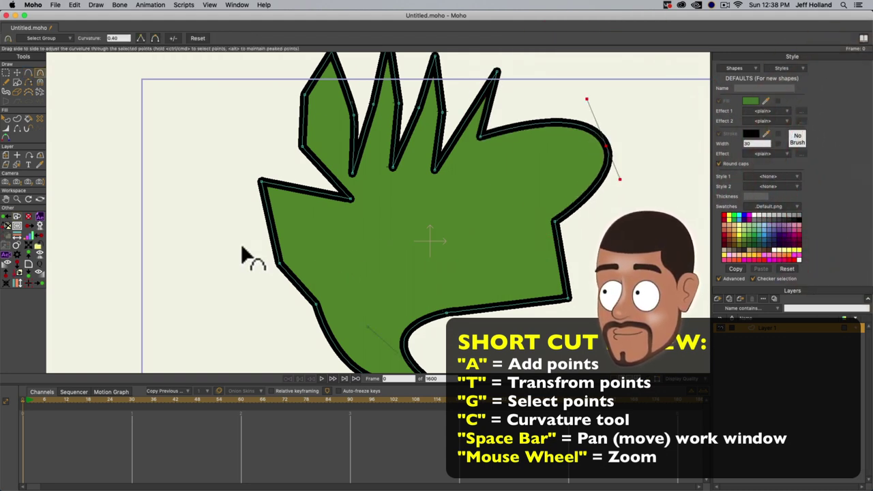
- Play the timeline briefly and return it to frame 0
scroll(279, 253, "down", 3)
key("ctrl+space")
key("ctrl+space")
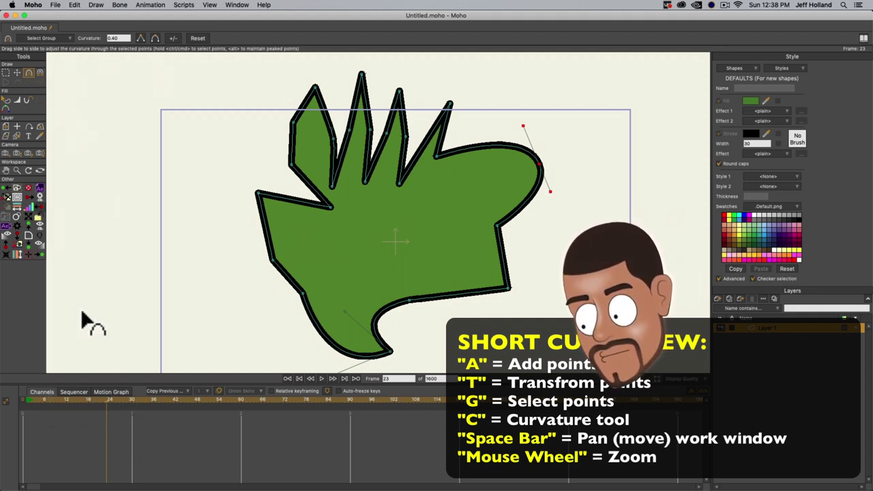
left_click(23, 400)
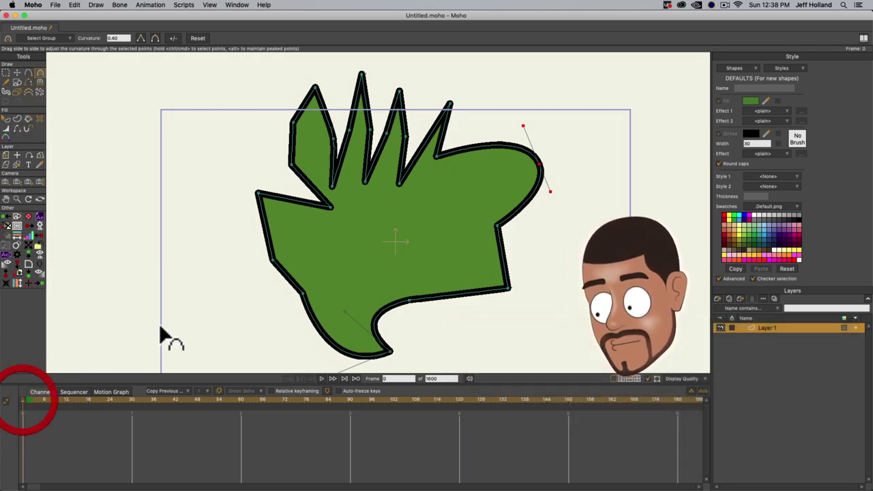
- Select the whole hand shape and delete it, leaving the Select Points tool active
left_click_drag(70, 337, 131, 311)
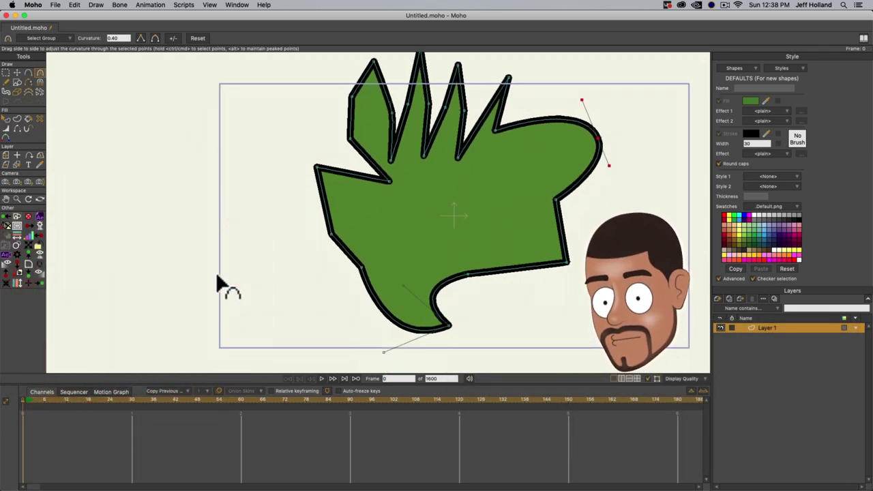
key("t")
double_click(415, 186)
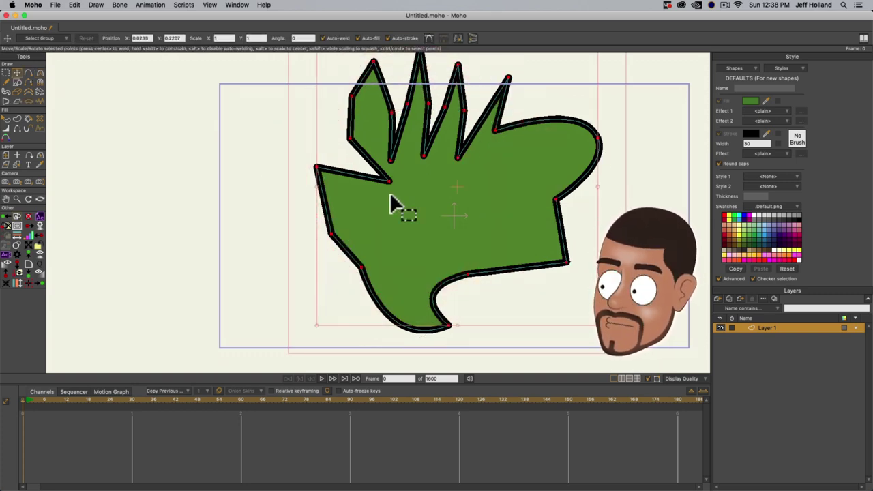
key("Delete")
key("g")
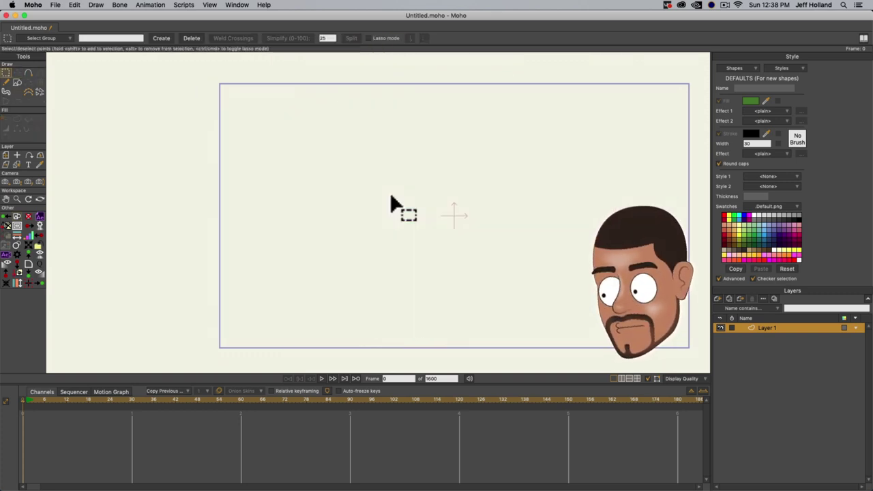
- Draw a filled square near the canvas center with Draw Shape, and move it to about X -0.16, Y 0.04
left_click(17, 82)
mouse_move(417, 164)
left_mouse_down()
mouse_move(474, 229)
mouse_move(532, 277)
left_mouse_up()
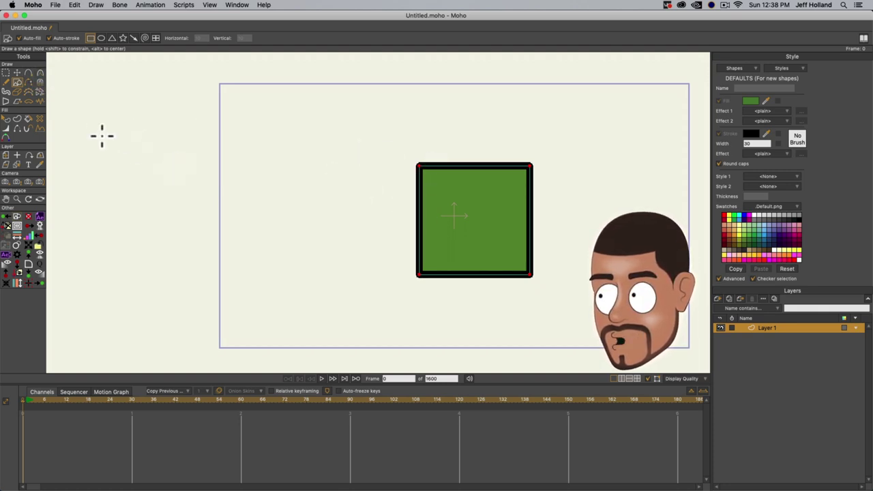
key("t")
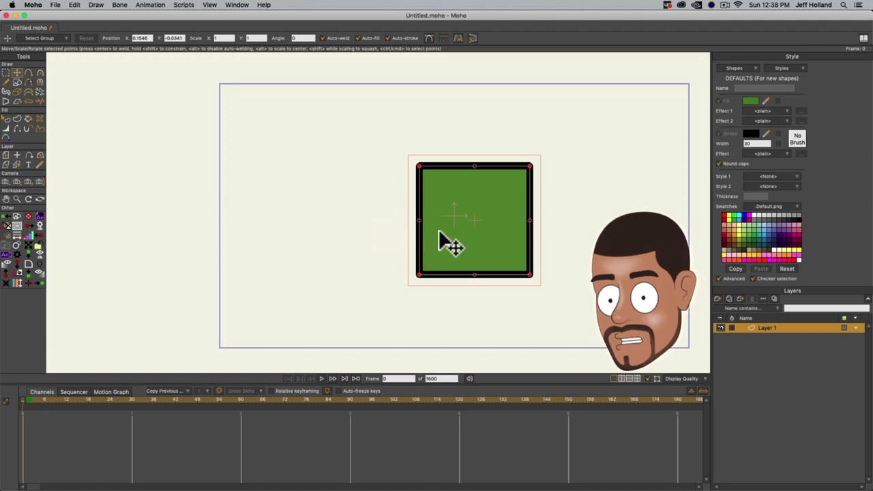
left_click_drag(439, 232, 452, 218)
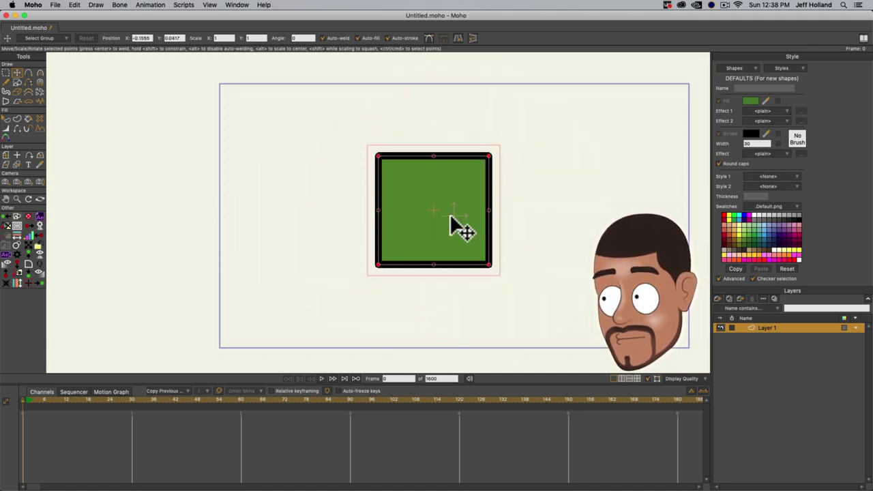
- Add points along the square's top and right edges, pulling them alternately out and in to form jagged spikes
key("a")
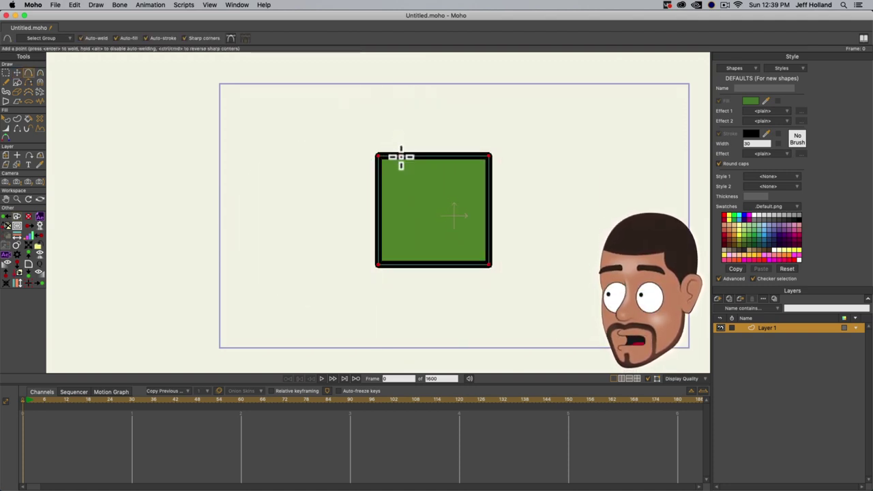
mouse_move(402, 157)
left_mouse_down()
mouse_move(389, 126)
mouse_move(410, 146)
left_mouse_up()
left_click_drag(430, 149, 476, 127)
left_click_drag(489, 174, 519, 230)
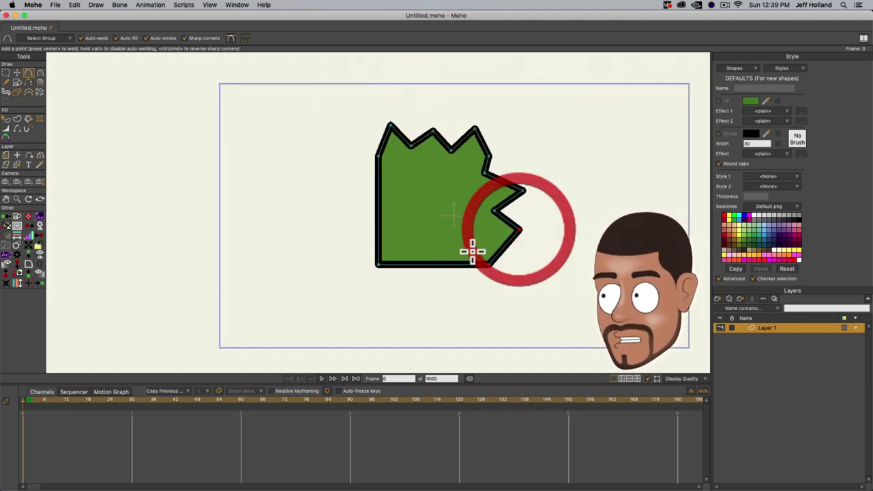
- Continue the jagged spikes with new points along the square's bottom and left edges
left_click_drag(472, 264, 434, 284)
left_click(447, 263)
left_click(415, 260)
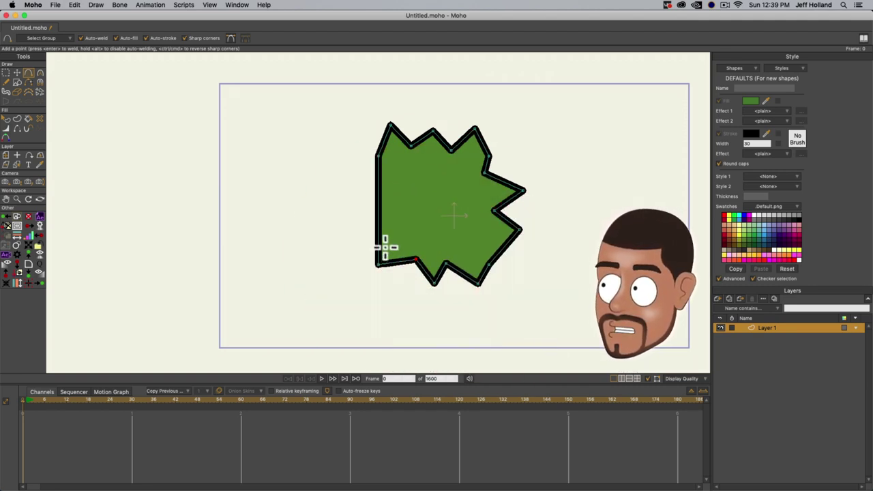
left_click_drag(377, 247, 385, 189)
left_click_drag(384, 157, 354, 167)
- Try to curve all points of the spiky shape together with Curvature, and clear the selection
key("t")
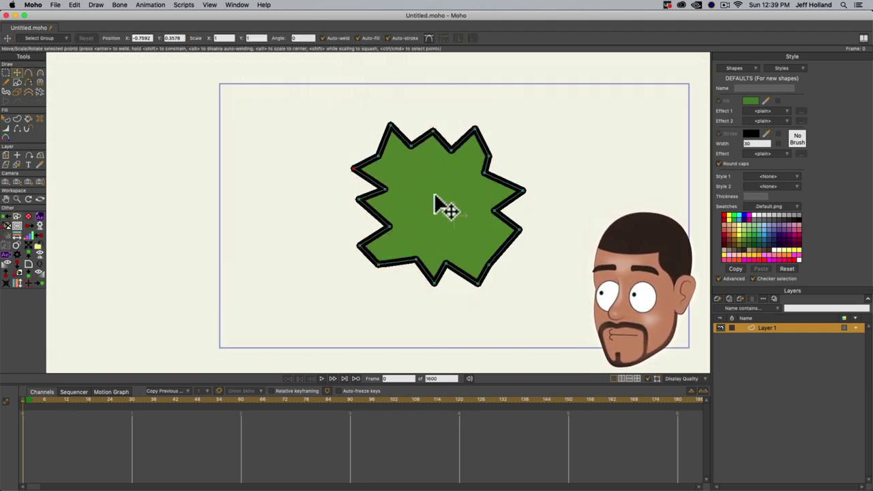
double_click(423, 169)
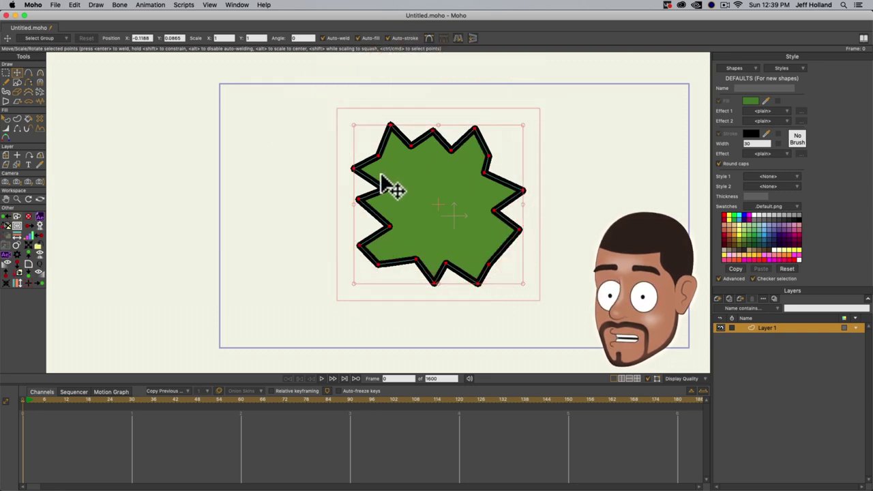
key("c")
mouse_move(385, 195)
left_mouse_down()
mouse_move(818, 225)
mouse_move(142, 227)
mouse_move(536, 226)
mouse_move(589, 201)
mouse_move(84, 220)
left_mouse_up()
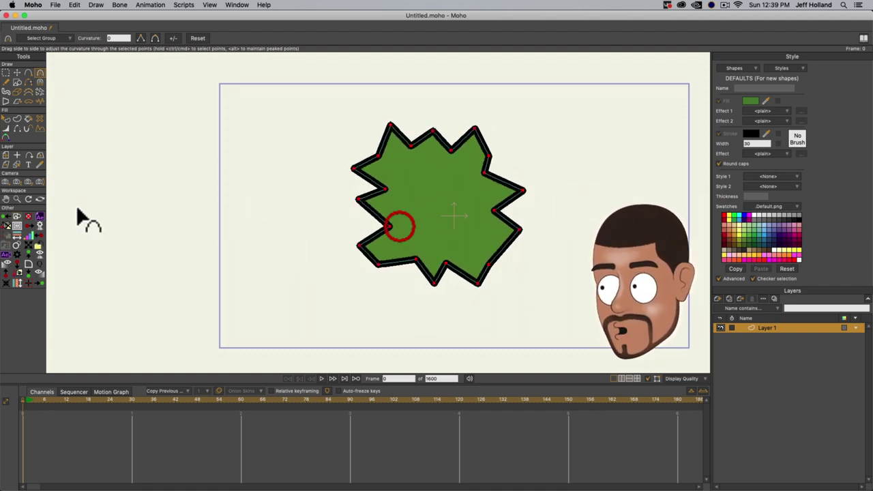
key("t")
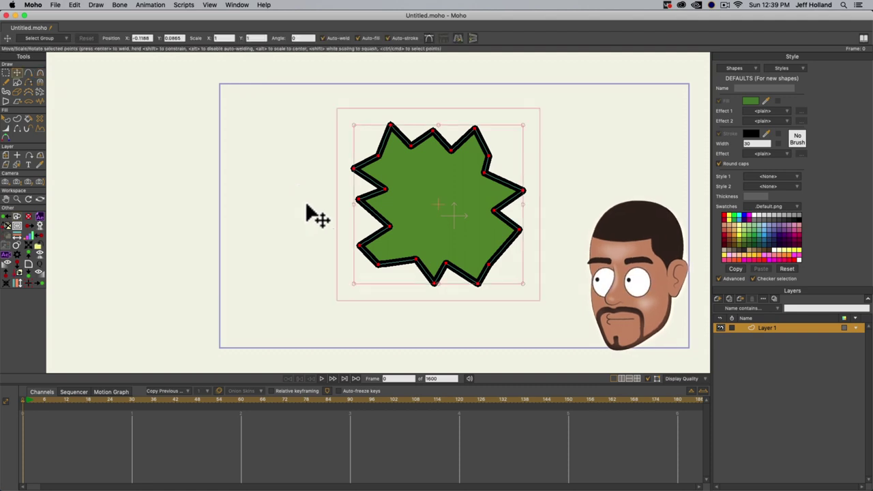
left_click(305, 225)
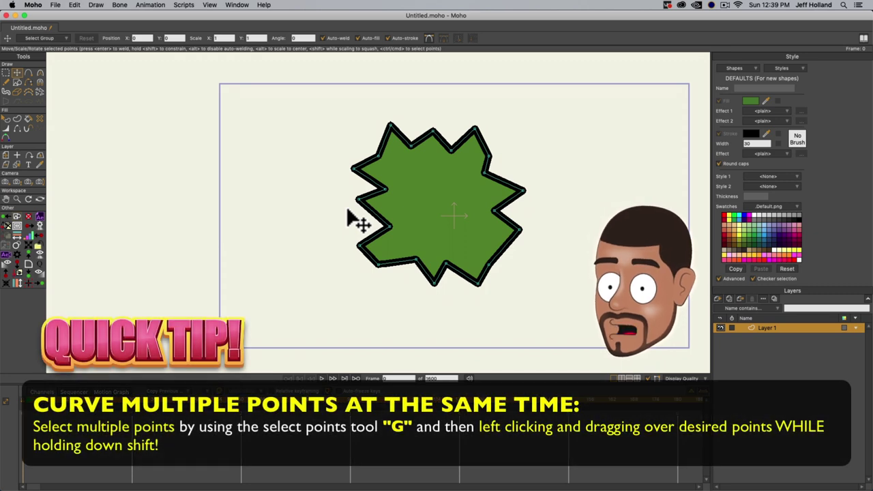
- Select the outward-pointing tips all around the spiky shape, adding each group to the selection with Select Points
key("g")
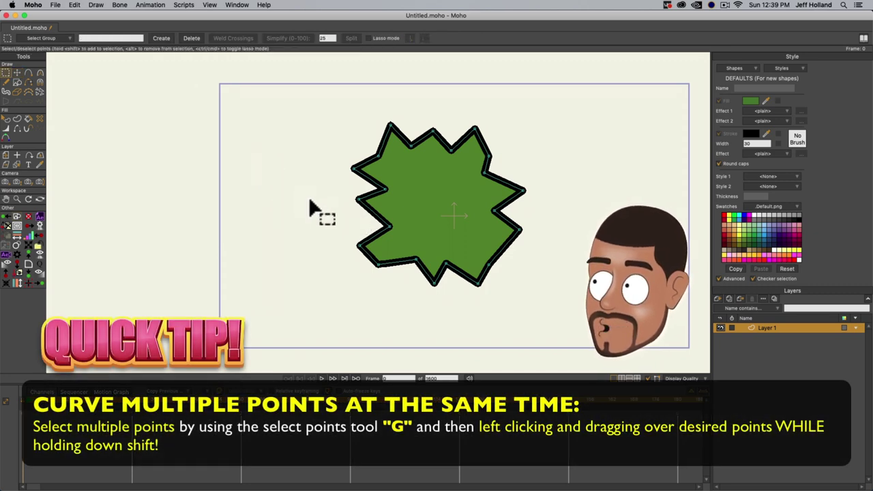
left_click_drag(348, 214, 362, 136)
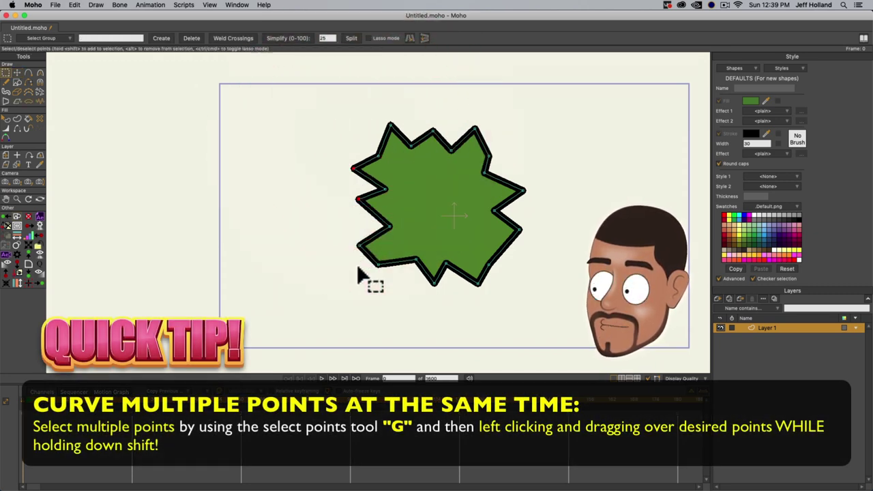
left_click_drag(360, 227, 434, 296)
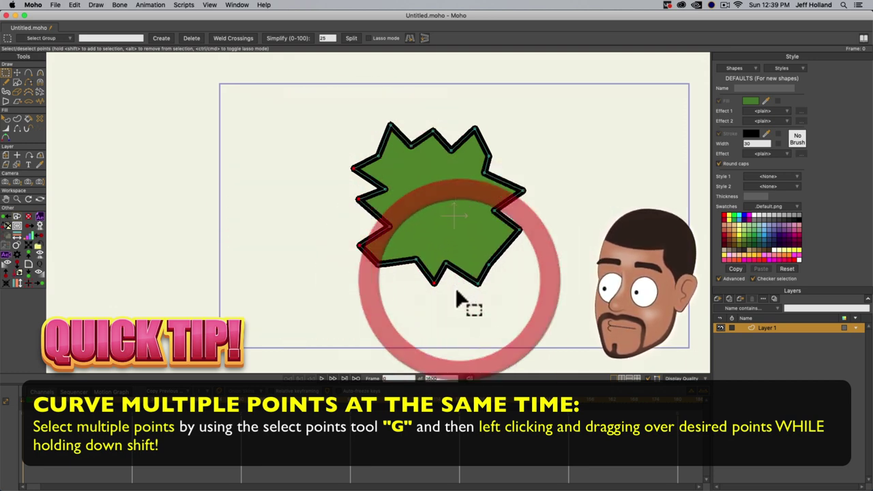
left_click_drag(525, 235, 532, 205)
left_click_drag(462, 120, 450, 140)
left_click_drag(376, 113, 423, 142)
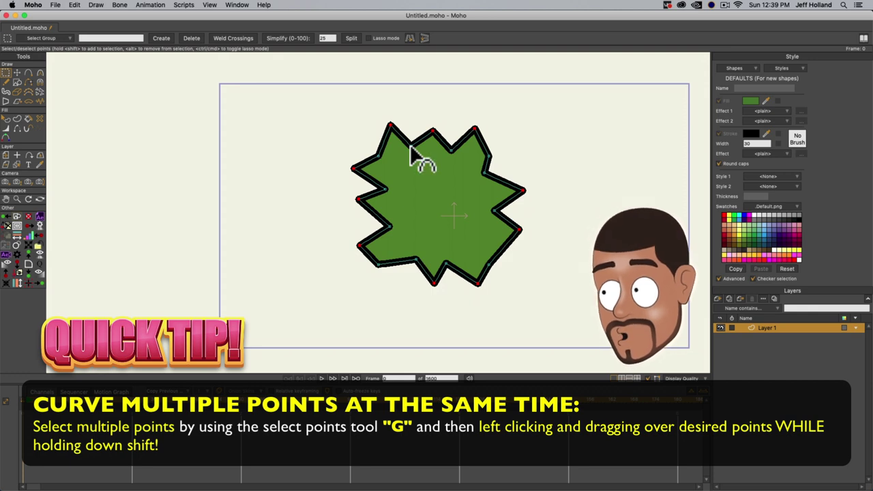
- Round all the selected spike tips together with Curvature into cloud-like lobes, and clear the selection
key("c")
left_click_drag(526, 156, 826, 179)
scroll(452, 249, "up", 2)
key("t")
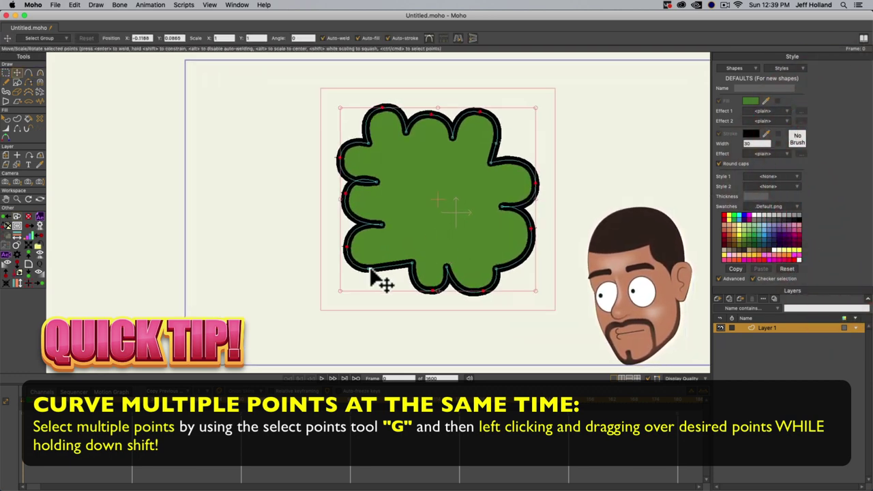
left_click(353, 254)
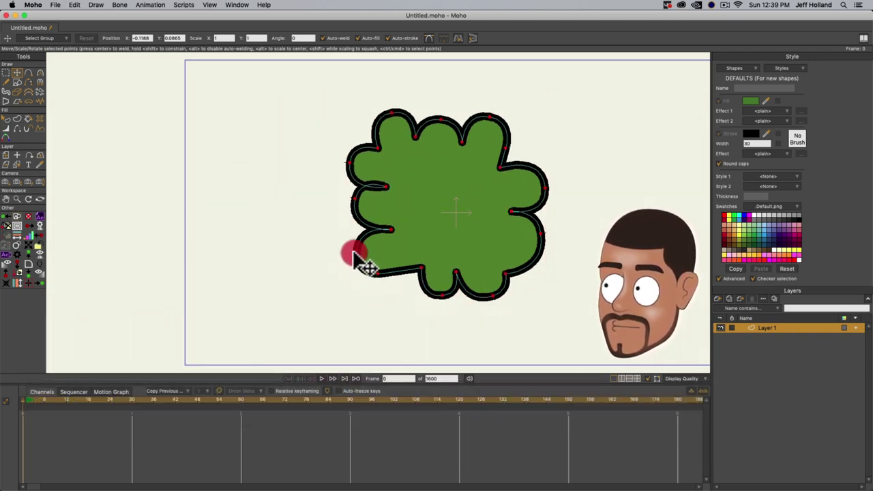
double_click(353, 254)
left_click(355, 258)
double_click(355, 258)
scroll(327, 261, "down", 1)
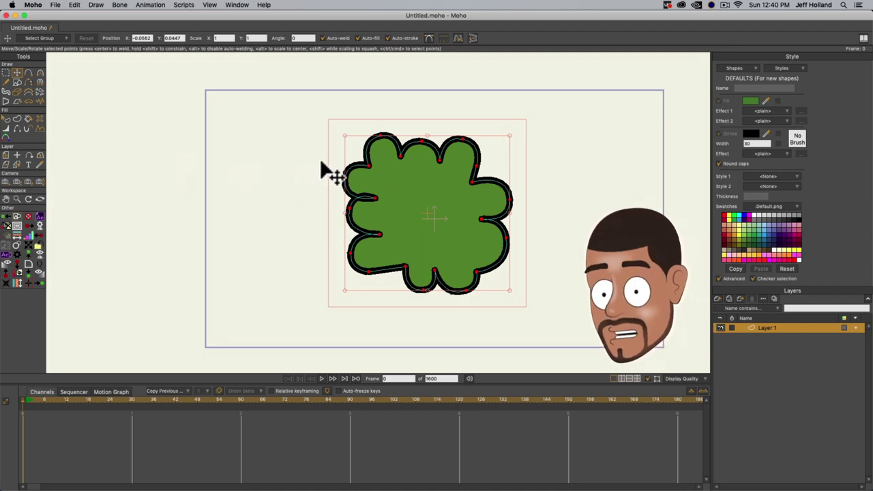
left_click(284, 182)
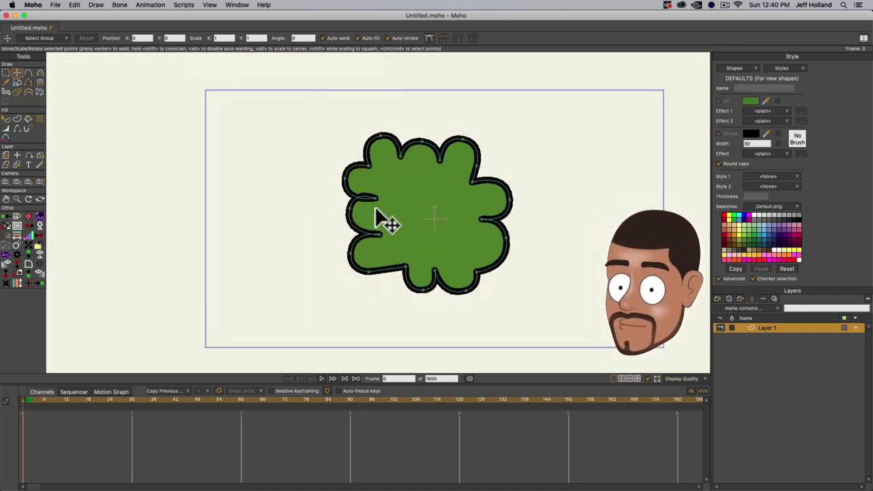
- Move the lobed shape toward the canvas's right edge, and draw several connected, winding strokes beside it with the Freehand tool
mouse_move(377, 212)
left_mouse_down()
mouse_move(439, 208)
mouse_move(374, 206)
left_mouse_up()
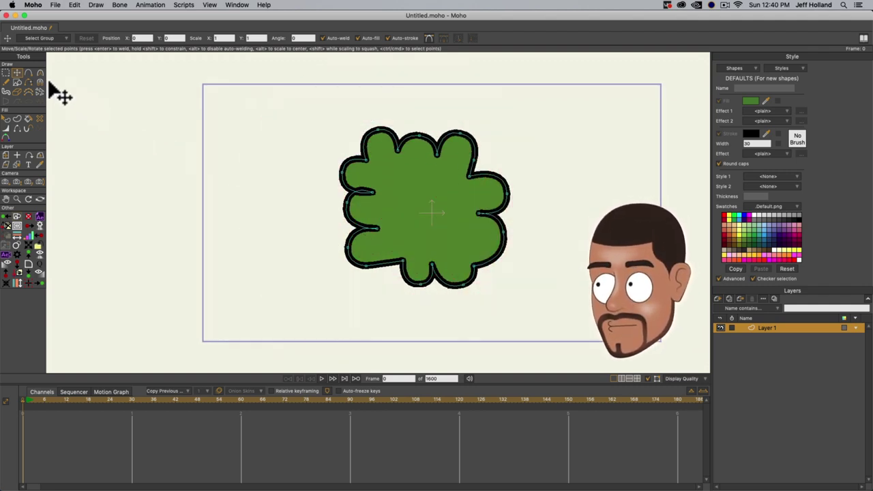
left_click_drag(398, 204, 540, 214)
left_click(6, 82)
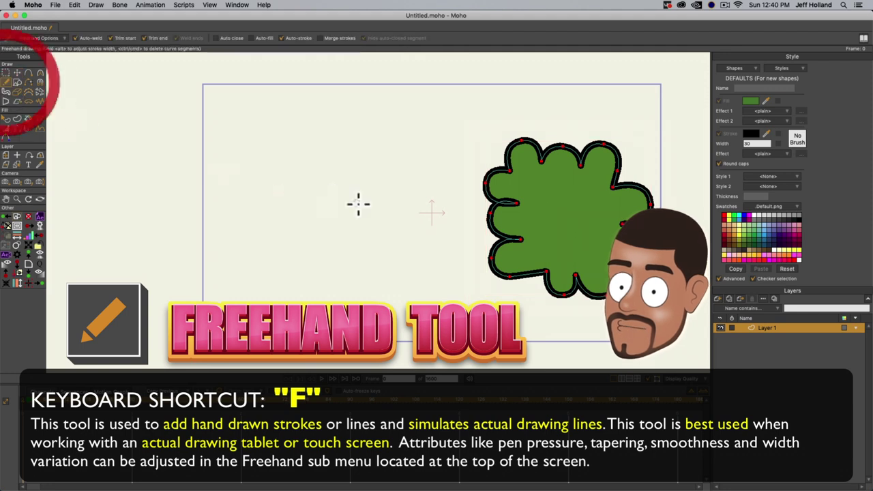
mouse_move(263, 173)
left_mouse_down()
mouse_move(315, 201)
mouse_move(348, 200)
mouse_move(411, 135)
mouse_move(442, 197)
mouse_move(412, 224)
mouse_move(322, 259)
mouse_move(425, 279)
left_mouse_up()
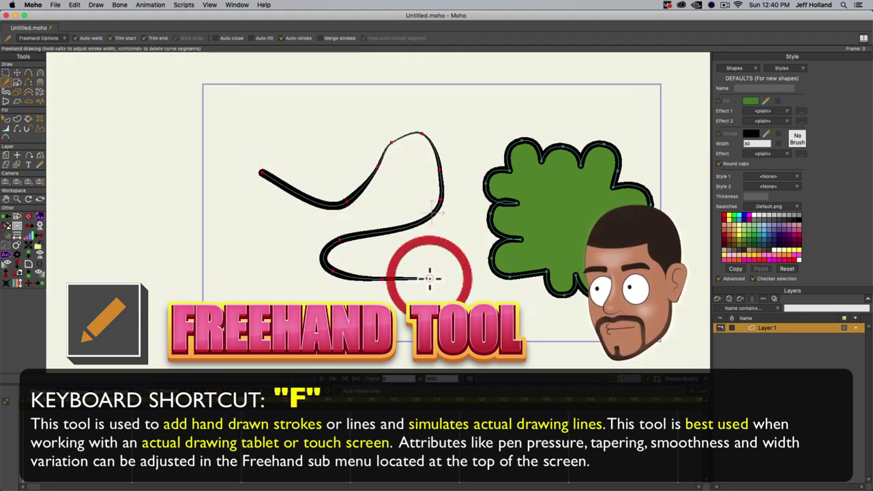
left_click_drag(304, 104, 263, 173)
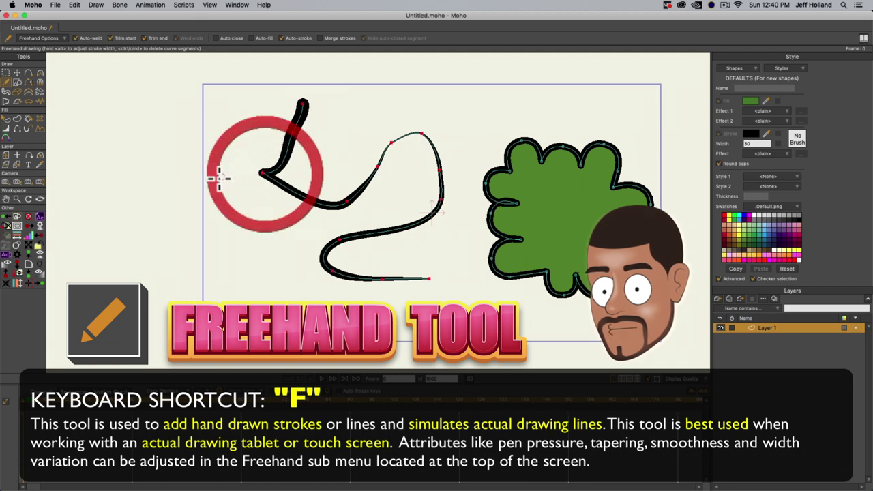
mouse_move(299, 102)
left_mouse_down()
mouse_move(399, 101)
mouse_move(446, 142)
mouse_move(458, 230)
mouse_move(449, 270)
mouse_move(428, 278)
left_mouse_up()
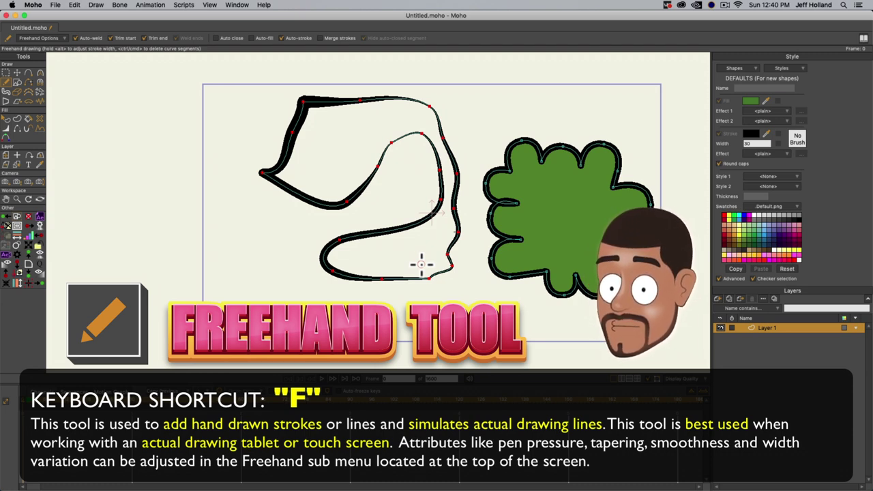
mouse_move(291, 189)
left_mouse_down()
mouse_move(271, 213)
mouse_move(286, 249)
mouse_move(324, 260)
left_mouse_up()
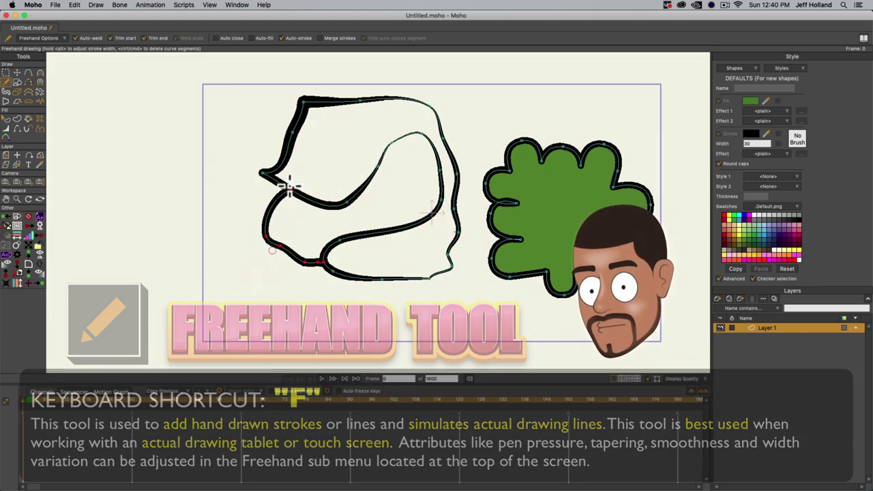
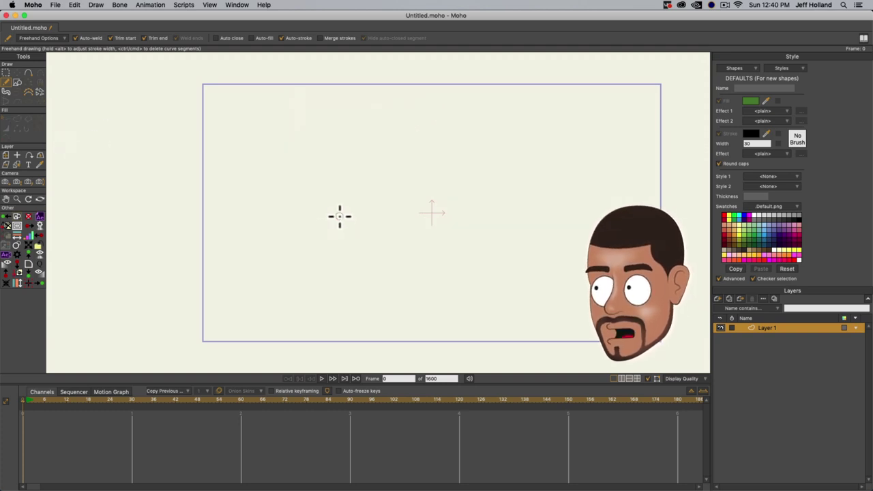
- Draw a closed head outline with two ears near the canvas center, using Freehand strokes
mouse_move(346, 164)
left_mouse_down()
mouse_move(342, 205)
mouse_move(354, 200)
mouse_move(354, 220)
mouse_move(377, 252)
mouse_move(399, 248)
left_mouse_up()
mouse_move(422, 211)
left_mouse_down()
mouse_move(448, 204)
mouse_move(435, 168)
left_mouse_up()
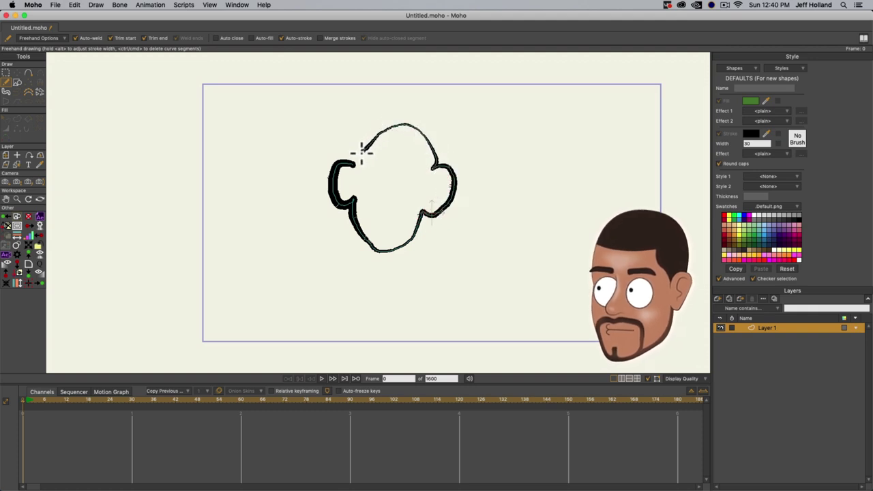
left_click_drag(356, 163, 356, 165)
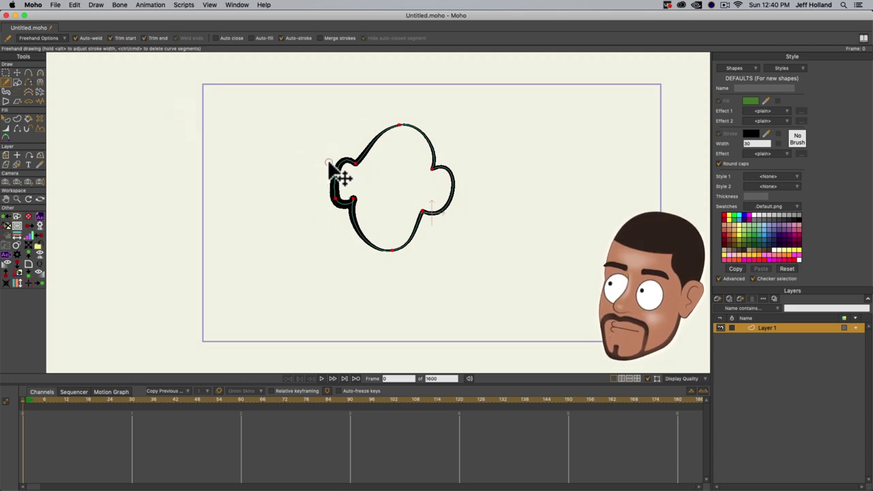
- Reshape the head outline with Transform Points, raising the crown and repositioning the points where both ears meet the head
key("t")
left_click(350, 161)
left_click(350, 161)
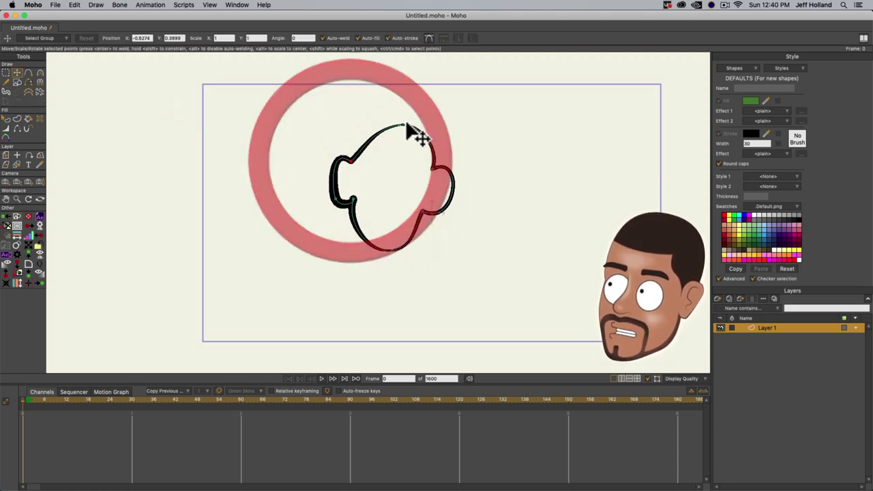
left_click_drag(407, 128, 392, 102)
left_click_drag(343, 170, 353, 157)
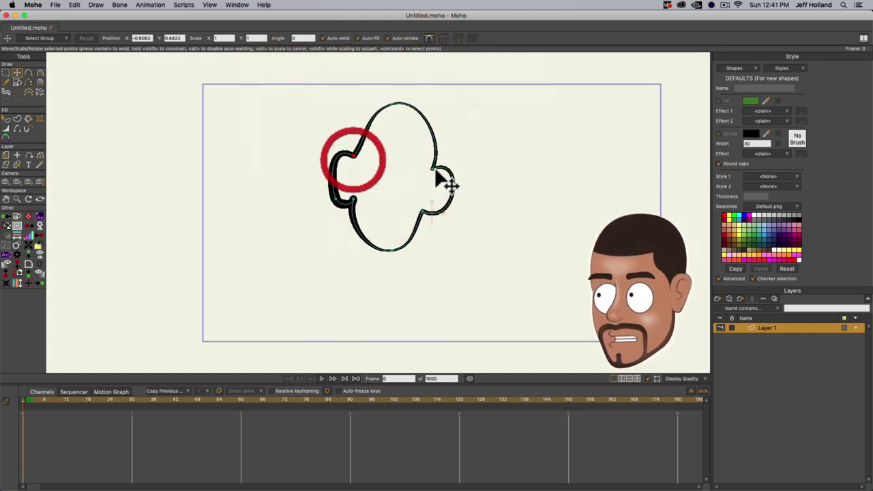
left_click_drag(434, 164, 429, 162)
left_click(440, 203)
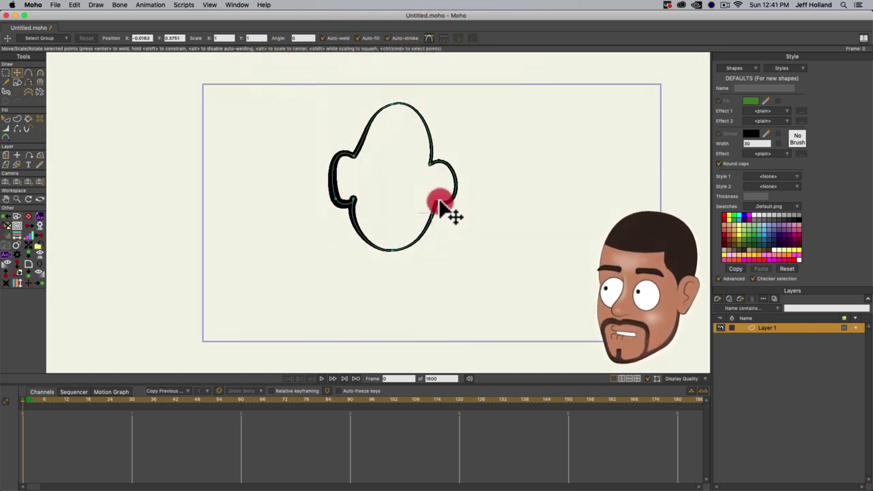
left_click_drag(350, 205, 348, 144)
- Peak the point where the left ear's upper end meets the head, and move it to about X -0.59, Y 0.36
key("c")
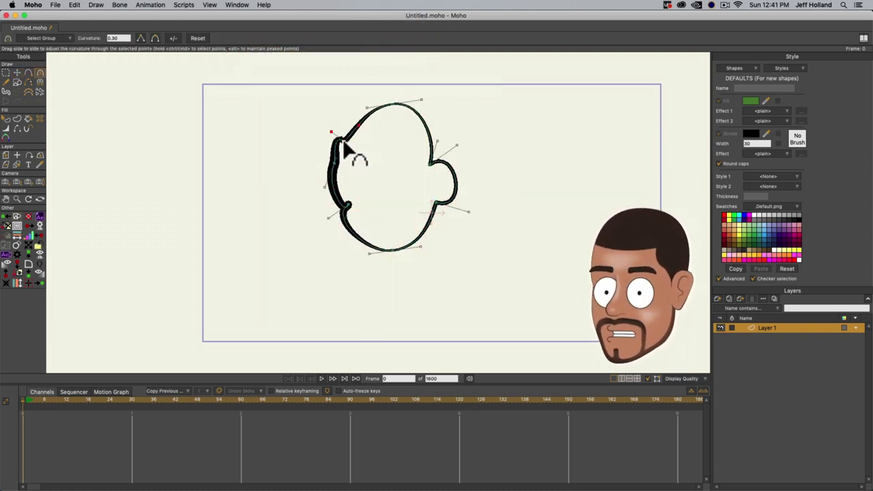
left_click(141, 38)
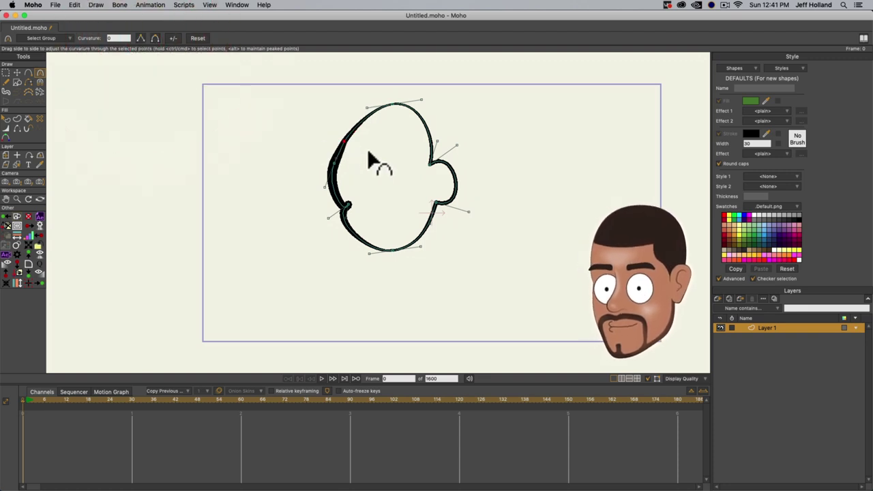
key("t")
left_click_drag(347, 145, 355, 165)
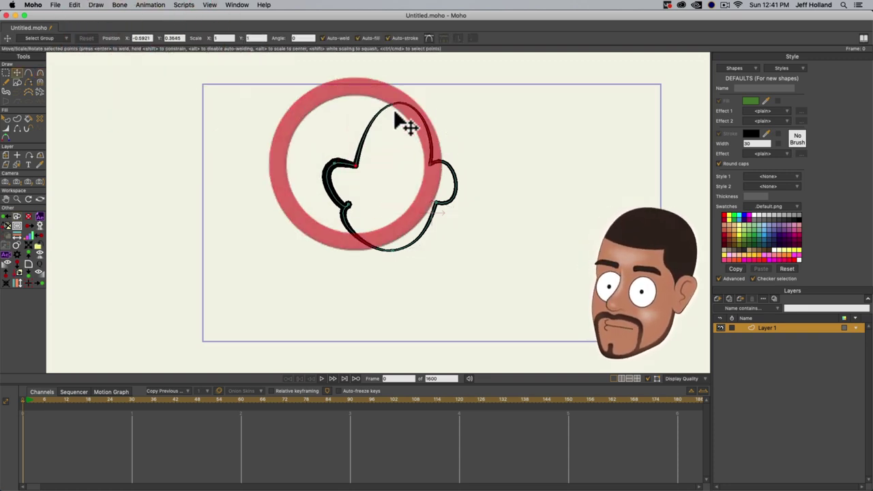
- Widen the crown with Curvature, and move the right ear's lower joint to about X -0.04, Y 0.02
left_click(380, 103)
key("c")
left_click_drag(395, 124, 470, 91)
left_click(488, 107)
left_click_drag(327, 97, 322, 102)
key("t")
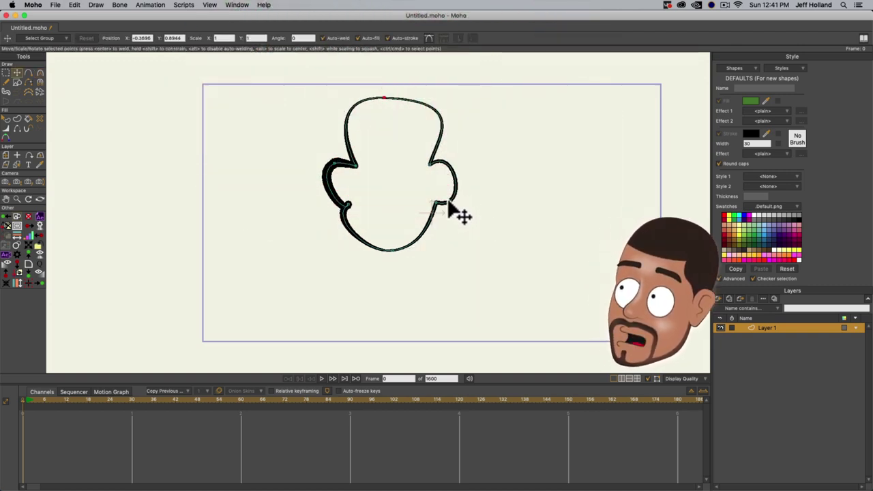
left_click_drag(450, 204, 428, 212)
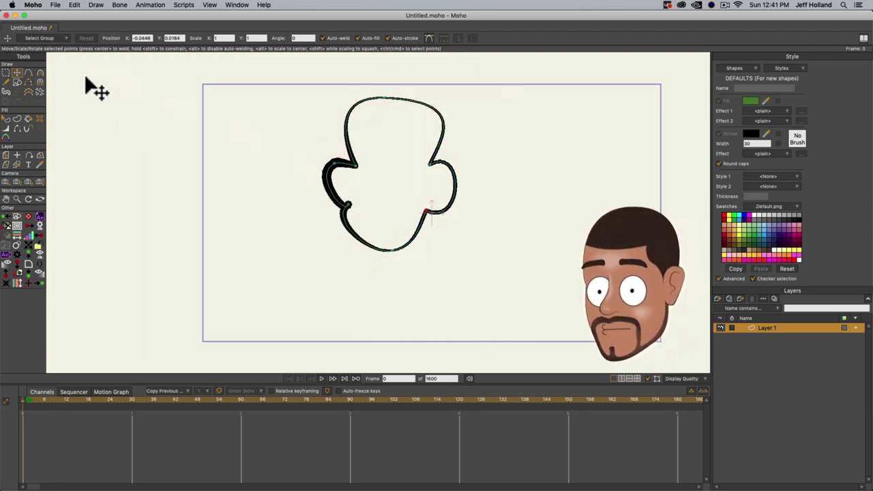
- Open the Freehand options, and draw a short stroke inside the head's left ear
left_click(6, 81)
left_click(42, 37)
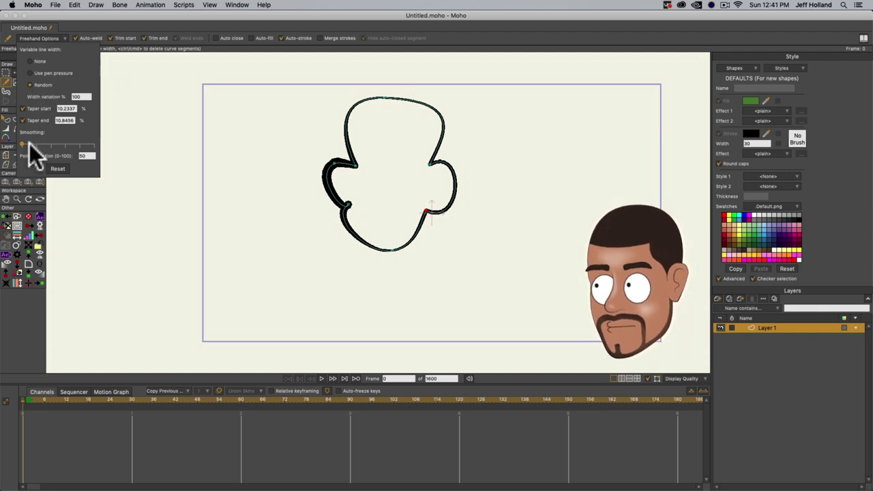
left_click_drag(350, 168, 351, 175)
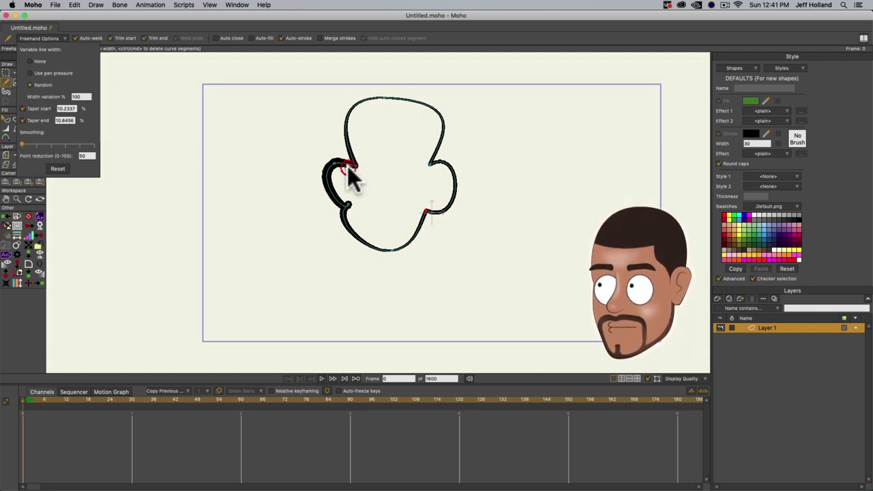
- Select every point of the head drawing and delete them all to clear the canvas
key("t")
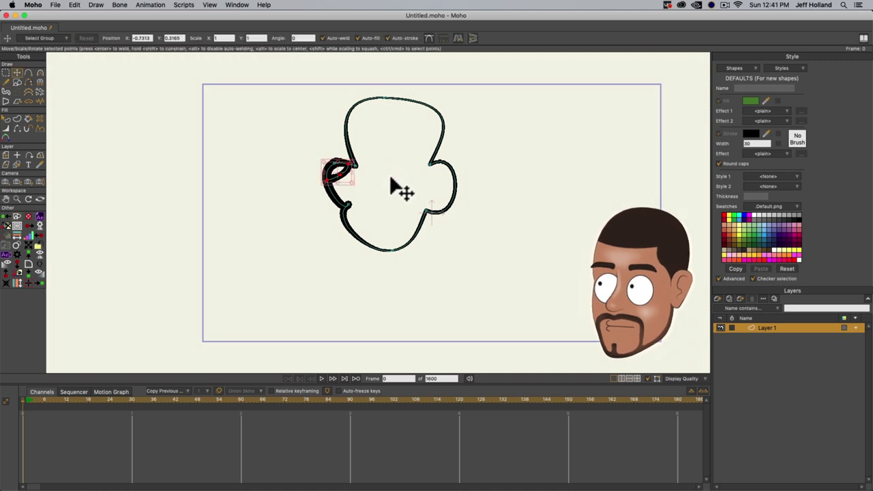
key("ctrl+a")
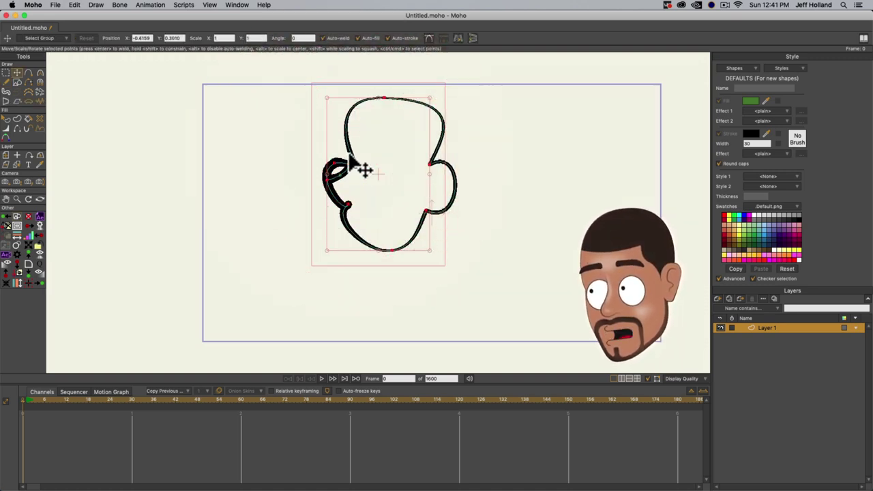
key("Delete")
key("g")
- Set the Freehand smoothing to its maximum, and draw a long, winding, looping stroke across the canvas
left_click(6, 82)
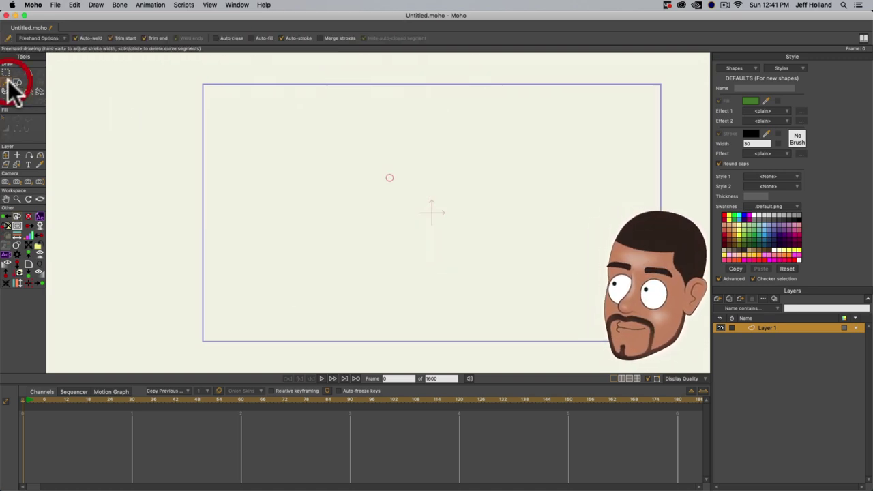
left_click(42, 34)
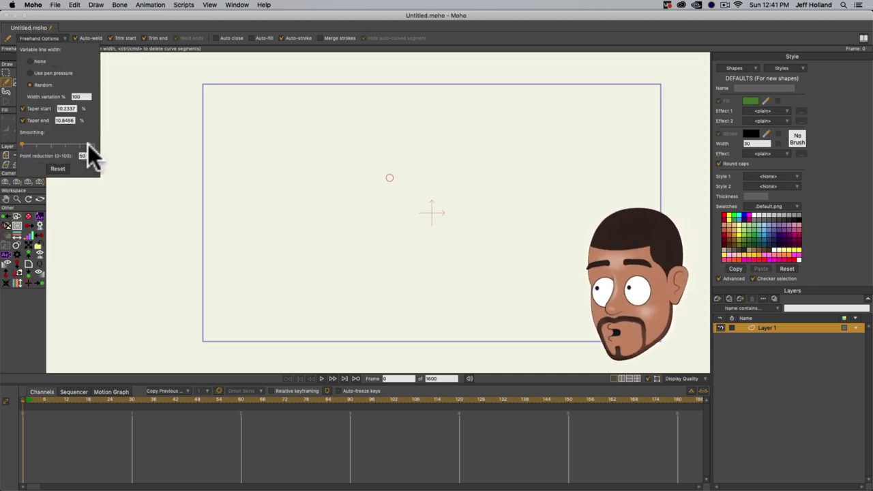
left_click_drag(44, 144, 96, 145)
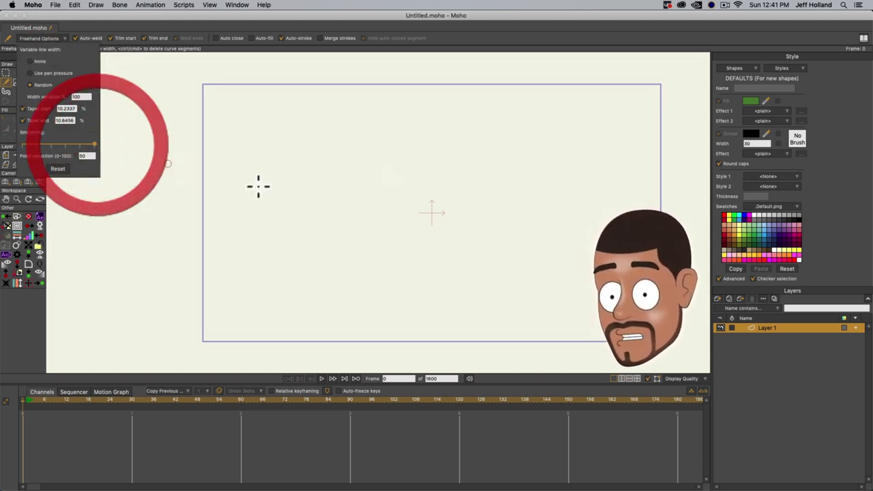
mouse_move(262, 136)
left_mouse_down()
mouse_move(284, 183)
mouse_move(312, 171)
mouse_move(341, 175)
mouse_move(344, 191)
mouse_move(335, 214)
mouse_move(266, 221)
mouse_move(245, 232)
mouse_move(254, 261)
mouse_move(276, 270)
mouse_move(319, 272)
mouse_move(342, 259)
mouse_move(384, 200)
mouse_move(425, 176)
mouse_move(469, 192)
mouse_move(466, 238)
mouse_move(447, 254)
mouse_move(382, 268)
mouse_move(413, 302)
mouse_move(471, 290)
mouse_move(488, 242)
mouse_move(461, 225)
mouse_move(459, 167)
mouse_move(507, 149)
mouse_move(516, 201)
mouse_move(545, 175)
left_mouse_up()
- Set the Freehand smoothing to its minimum, and draw a jagged, wavering stroke above and across the existing looping line
left_click(6, 82)
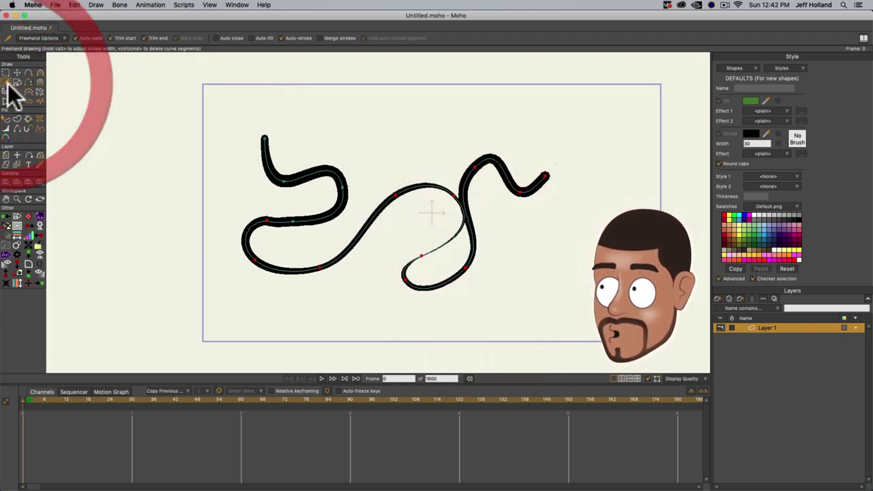
left_click(37, 38)
left_click(22, 144)
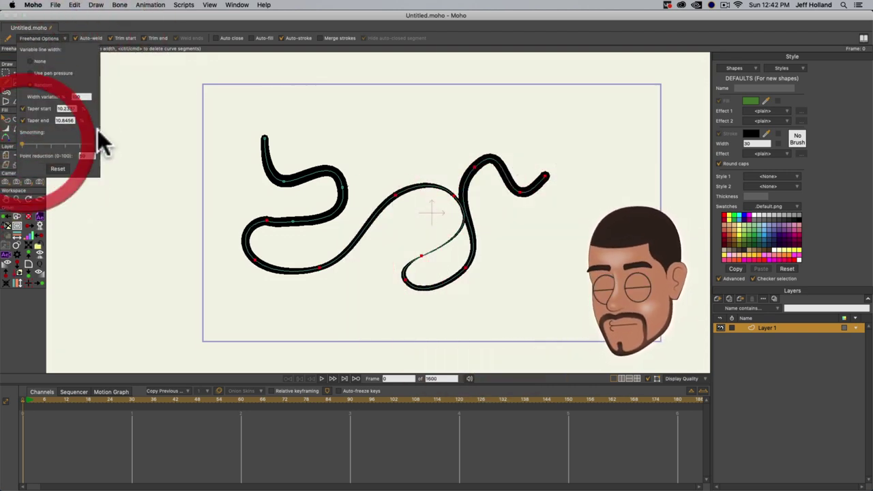
left_click(239, 113)
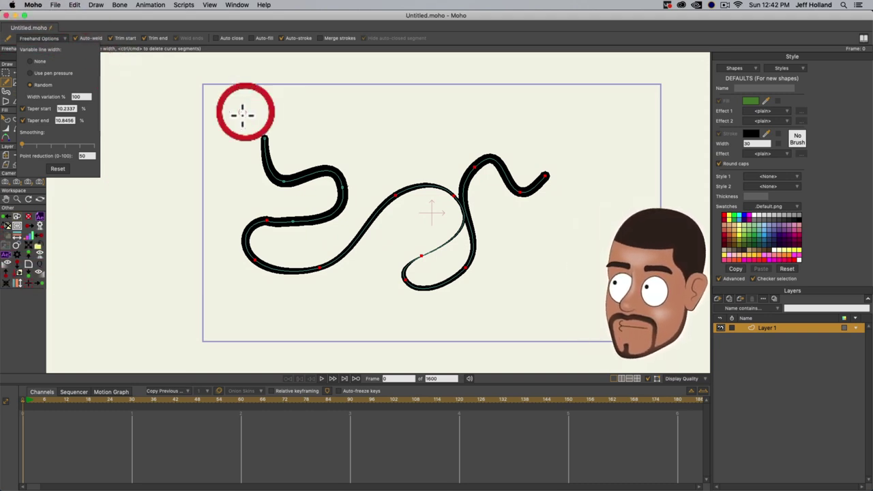
mouse_move(239, 119)
left_mouse_down()
mouse_move(259, 109)
mouse_move(304, 129)
mouse_move(334, 112)
mouse_move(342, 121)
mouse_move(335, 127)
mouse_move(352, 136)
mouse_move(392, 115)
mouse_move(418, 134)
left_mouse_up()
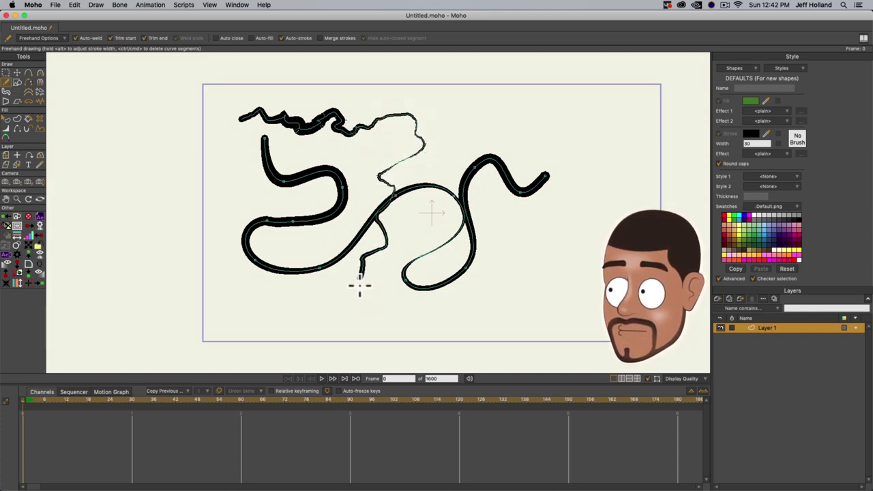
mouse_move(360, 287)
left_mouse_down()
mouse_move(413, 121)
mouse_move(364, 167)
left_mouse_up()
- Draw a smooth, winding freehand stroke above the looping line, and add a short stroke ending on its upper loop
mouse_move(288, 131)
left_mouse_down()
mouse_move(317, 110)
mouse_move(363, 108)
mouse_move(379, 130)
mouse_move(359, 177)
mouse_move(366, 185)
mouse_move(379, 180)
mouse_move(412, 109)
mouse_move(451, 101)
mouse_move(468, 114)
left_mouse_up()
left_click_drag(464, 172, 497, 138)
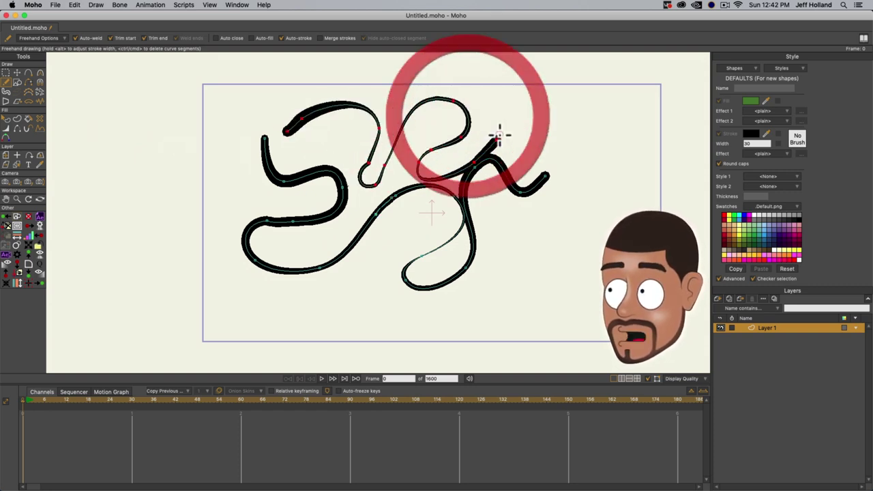
left_click_drag(394, 149, 521, 108)
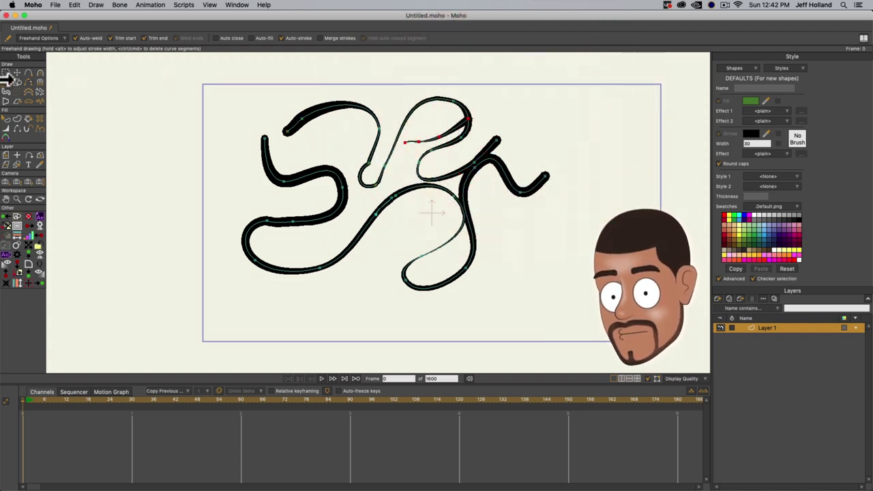
- Select every point of the freehand strokes and switch to the Transform Points tool
left_click(29, 39)
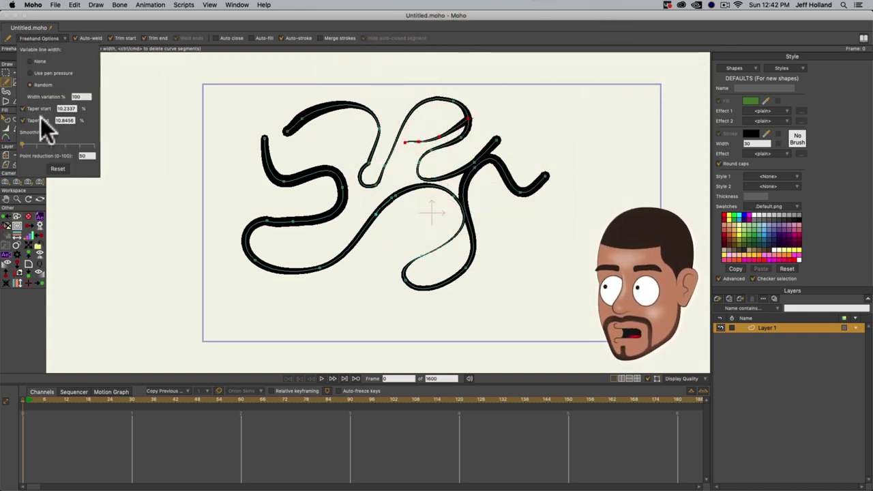
left_click(214, 172)
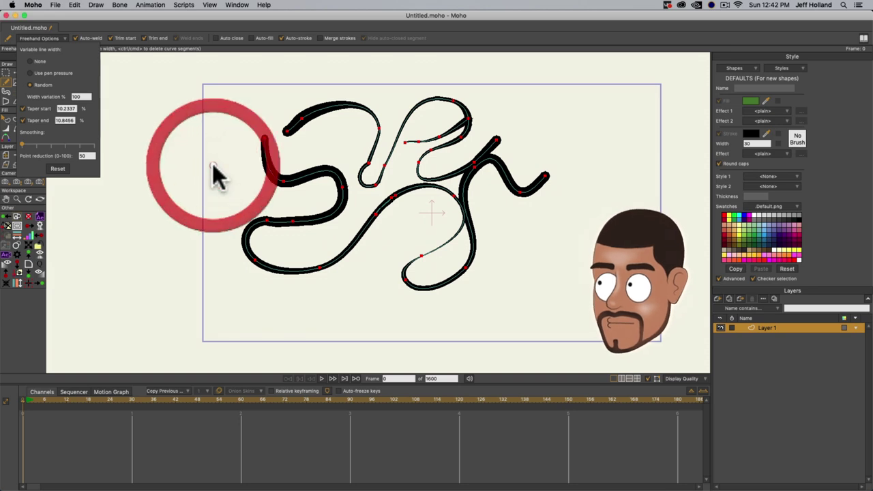
key("t")
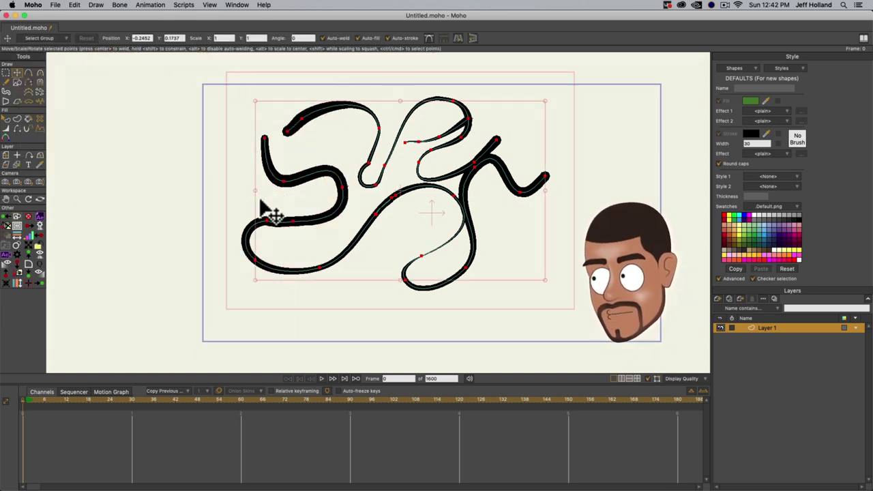
- Delete the freehand strokes and draw a green-filled square with a black outline around the canvas centre using Draw Shape
key("Delete")
key("f")
left_click(210, 192)
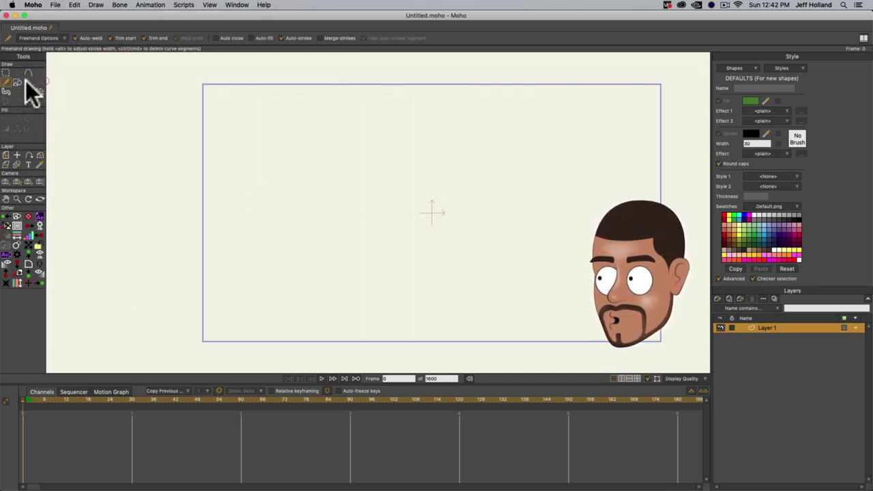
left_click(19, 81)
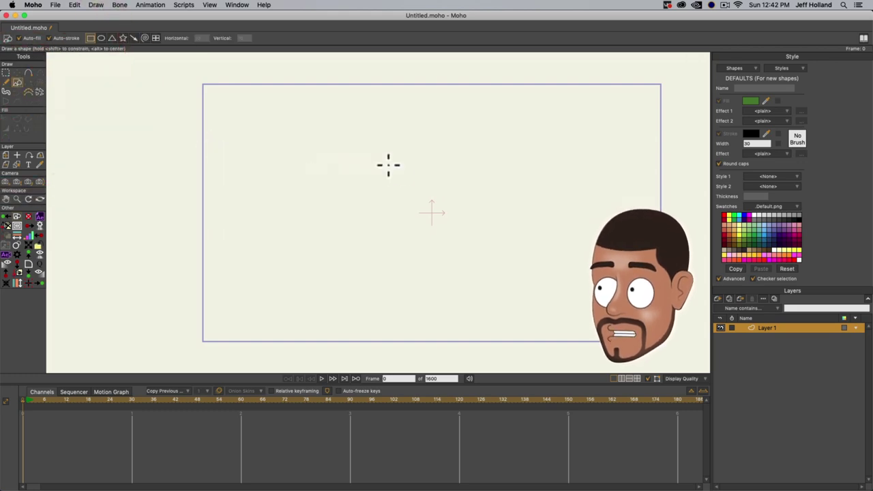
mouse_move(381, 162)
left_mouse_down()
mouse_move(487, 252)
mouse_move(487, 265)
left_mouse_up()
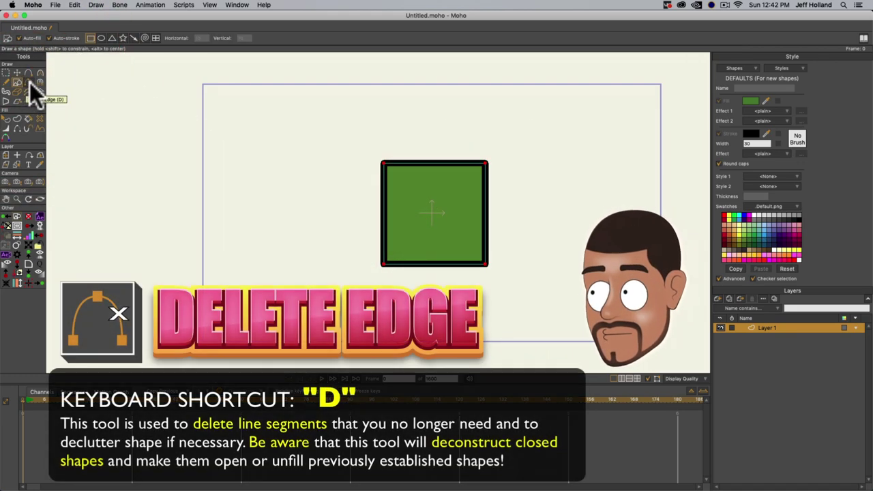
- Delete the square's left and top edges with the Delete Edge tool and undo both deletions
left_click(29, 81)
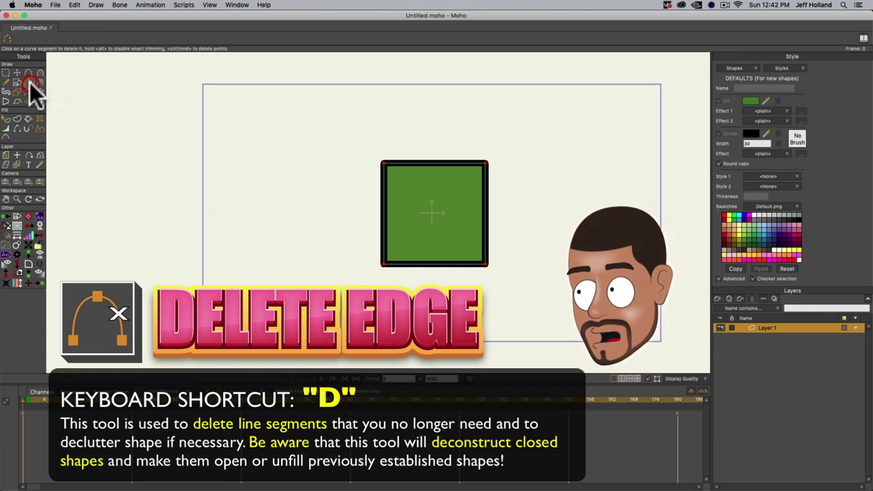
left_click(382, 208)
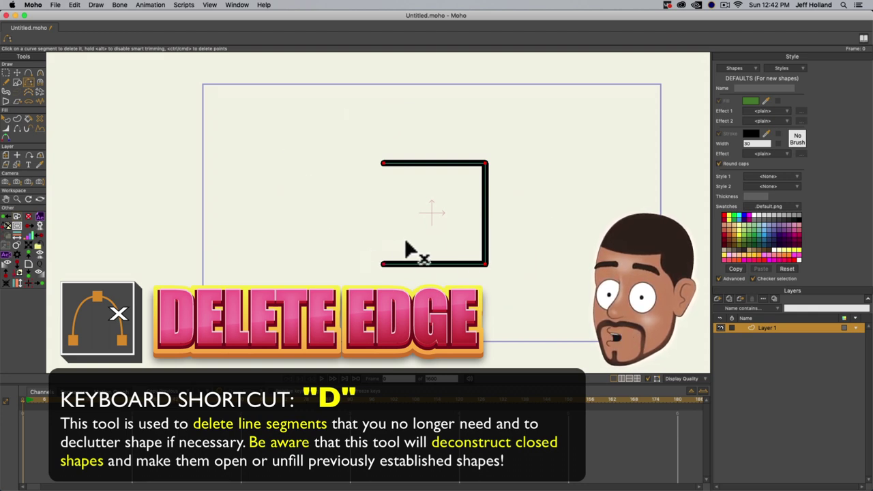
left_click(450, 162)
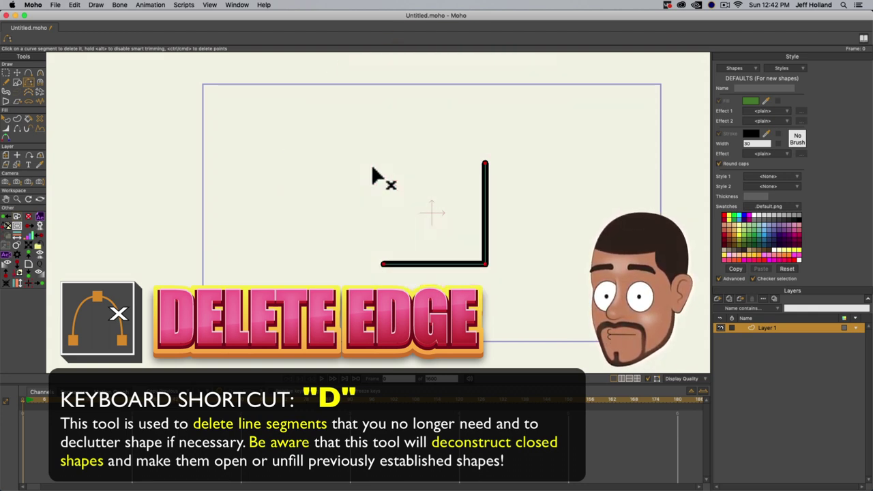
key("super+z")
key("super+z")
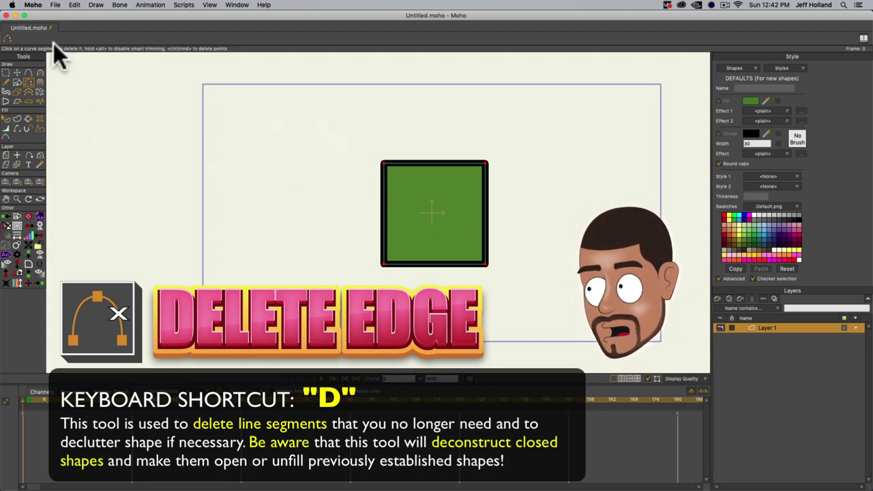
- Delete all four edges of the square one by one and switch to the Select Points tool
left_click(372, 167)
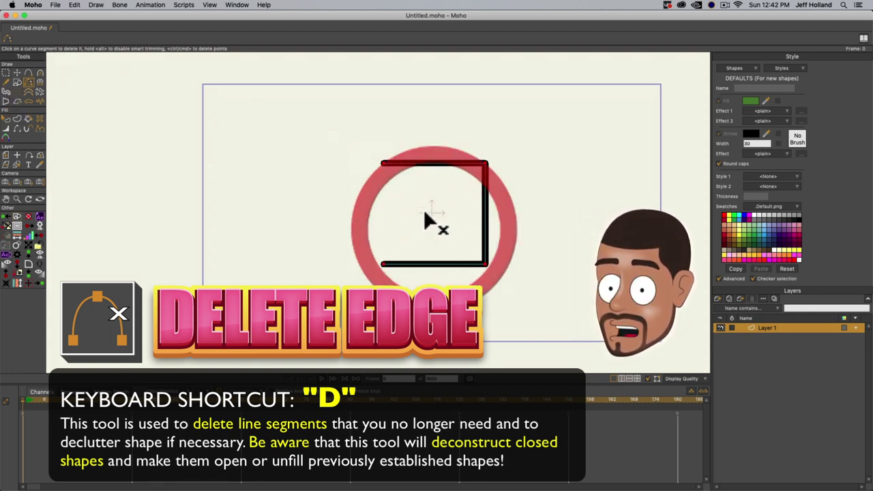
left_click(434, 162)
left_click(487, 211)
left_click(423, 273)
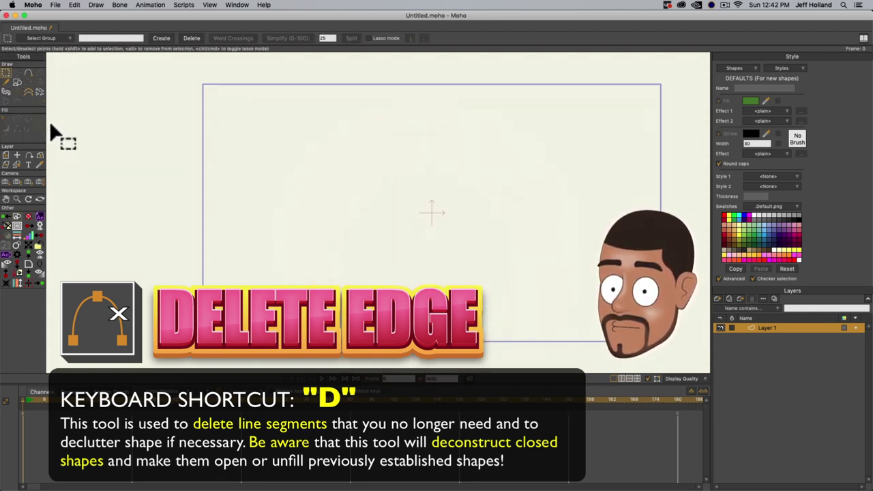
left_click(5, 71)
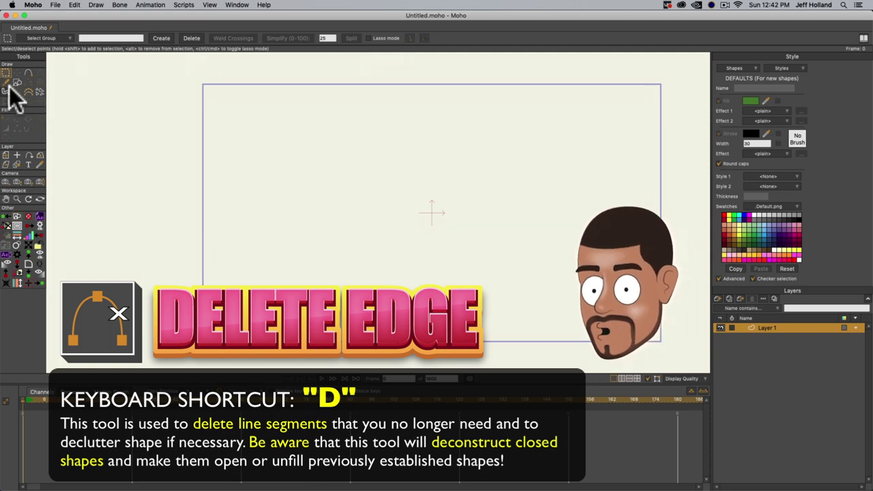
- Draw a green-filled grid with 10 horizontal and 10 vertical cells across the middle of the canvas
left_click(18, 82)
left_click(155, 38)
mouse_move(266, 107)
left_mouse_down()
mouse_move(441, 207)
mouse_move(550, 311)
left_mouse_up()
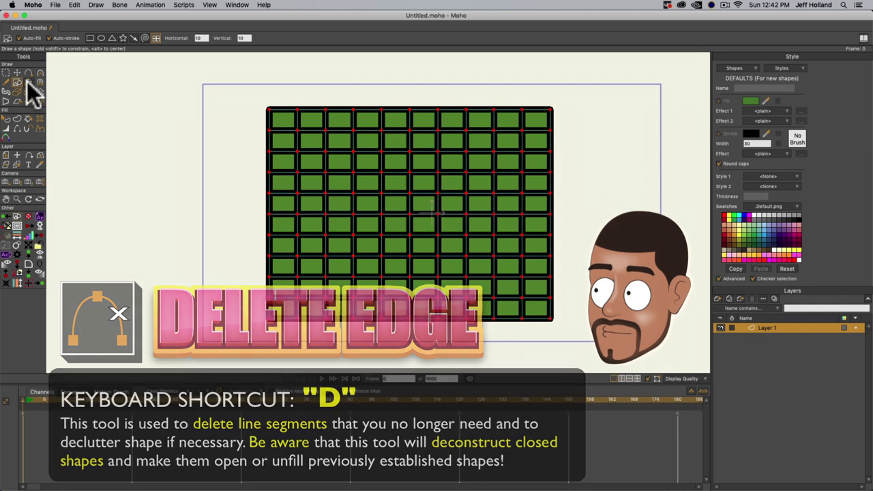
- Try deleting several edges between cells in the upper middle of the grid with Delete Edge and undo the deletions
left_click(27, 82)
left_click(386, 198)
left_click(390, 186)
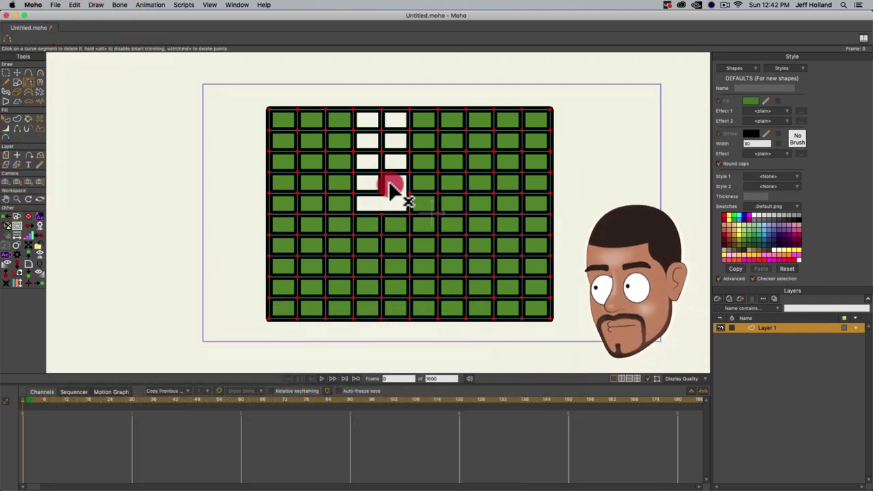
left_click(418, 181)
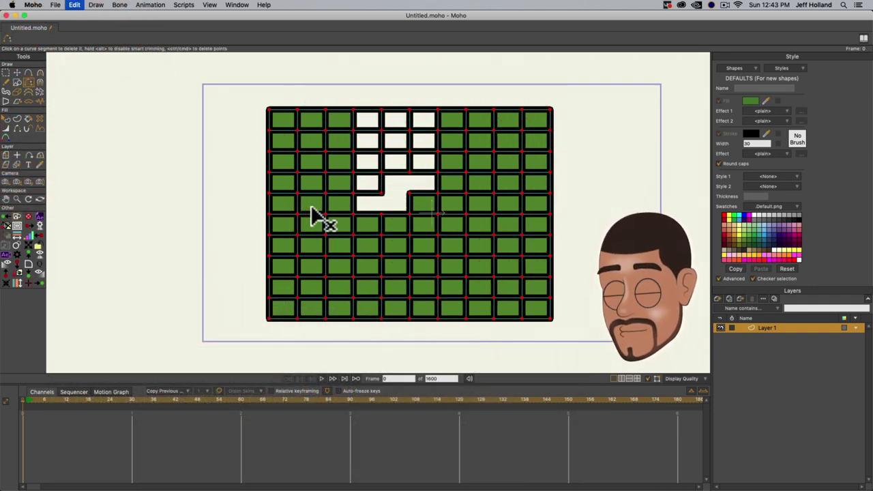
key("super+z")
key("super+z")
key("super+z")
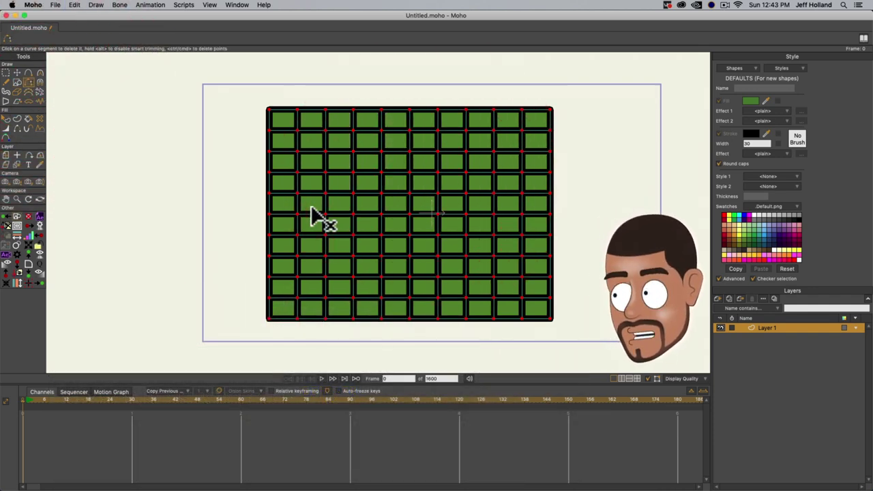
- Delete inner edges across the grid's four leftmost columns to open maze-like passages, including a two-by-two opening near the lower left
left_click(289, 131)
left_click(287, 153)
left_click(310, 141)
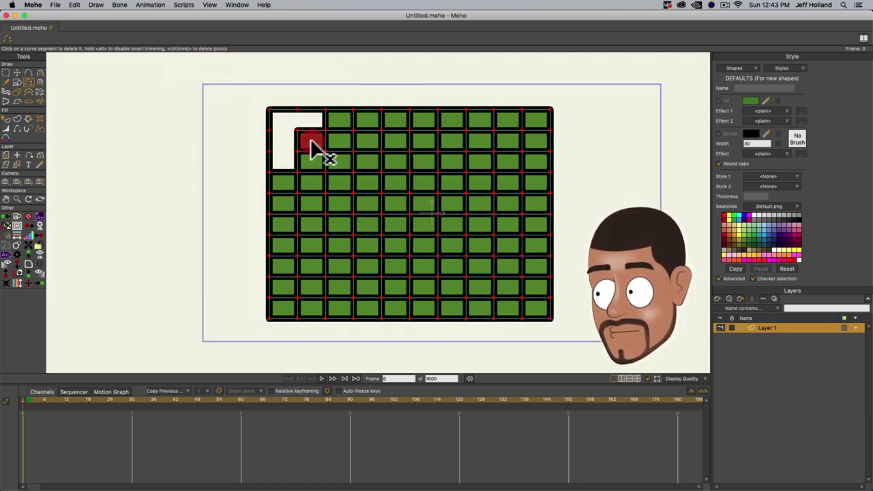
left_click(360, 137)
left_click(341, 156)
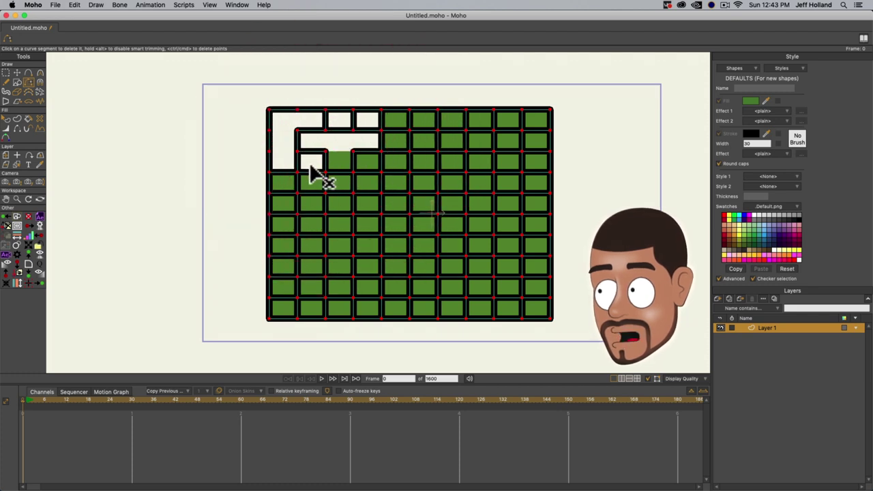
left_click(311, 171)
left_click(312, 201)
left_click(335, 198)
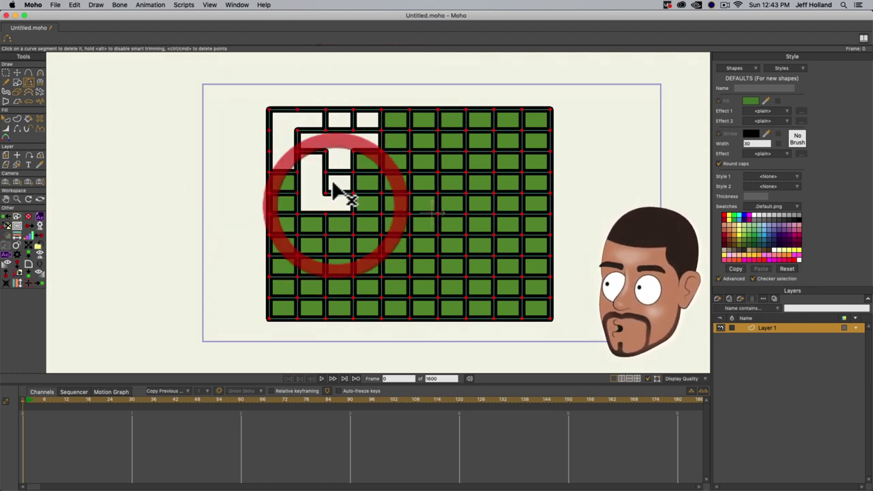
left_click(363, 180)
left_click(282, 172)
left_click(279, 191)
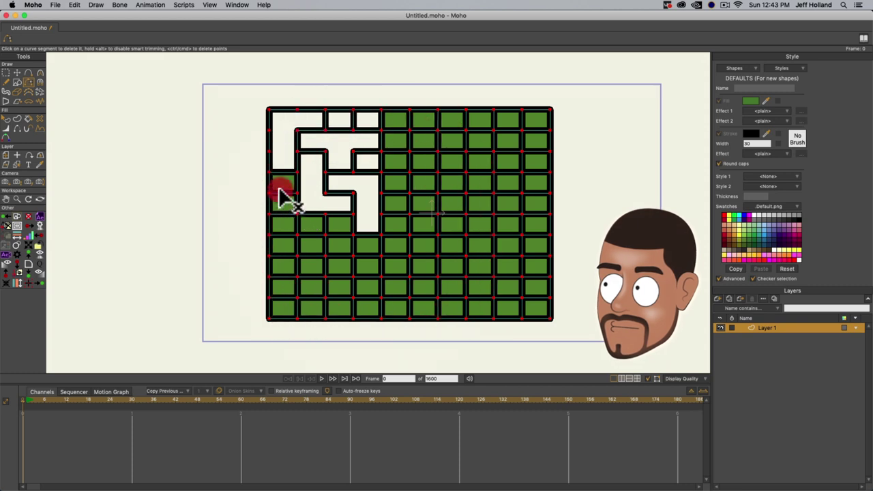
left_click(300, 225)
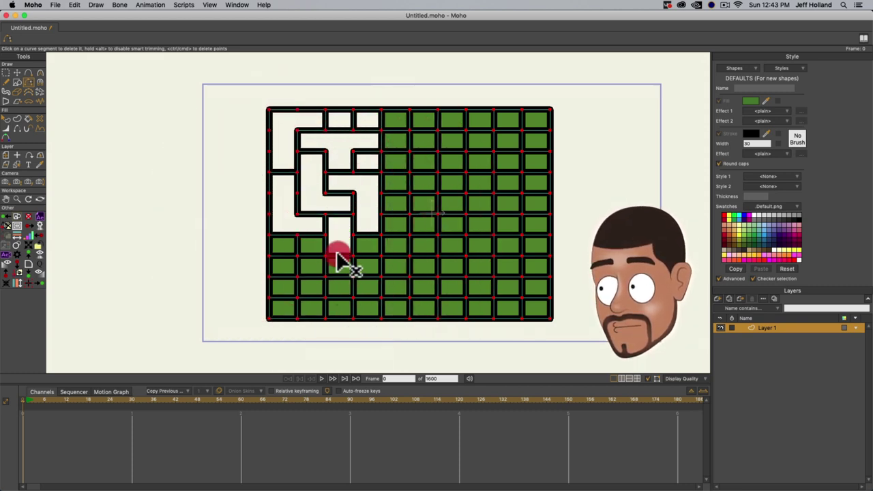
left_click(316, 283)
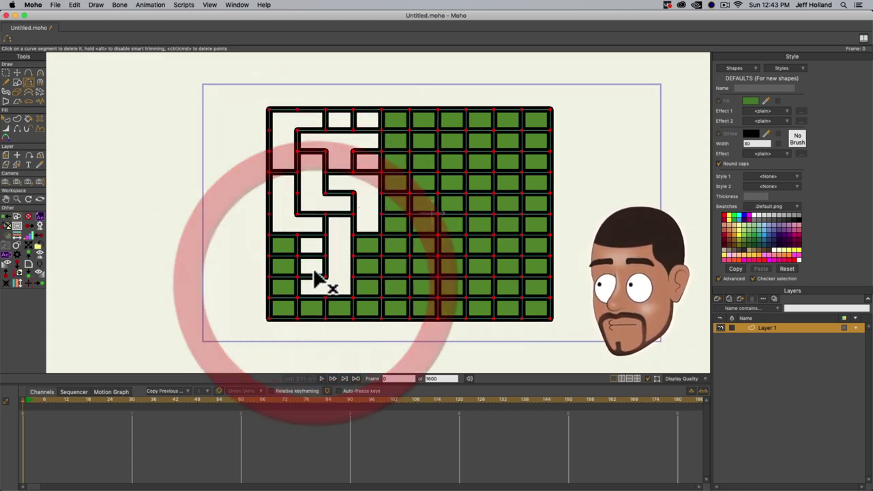
mouse_move(315, 256)
left_mouse_down()
mouse_move(281, 258)
mouse_move(292, 254)
left_mouse_up()
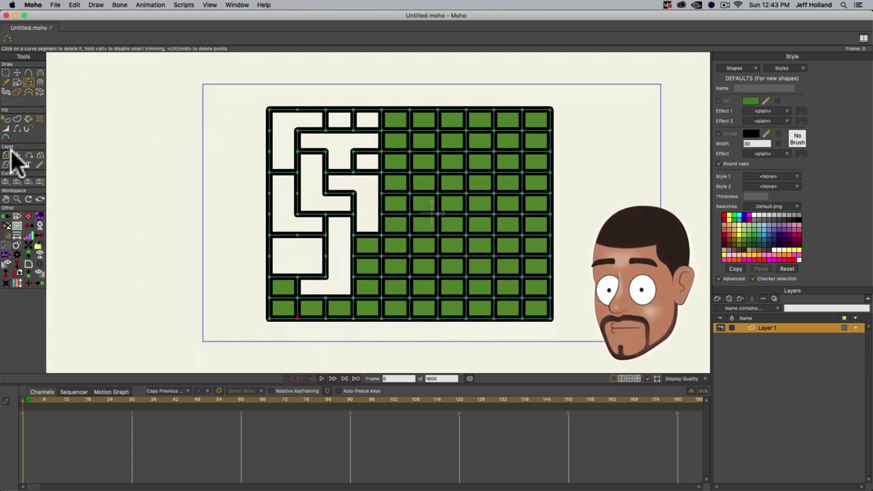
- Create a filled and stroked shape around the grid's two-by-two opening and set its fill to blue 3A2ED0
left_click(17, 119)
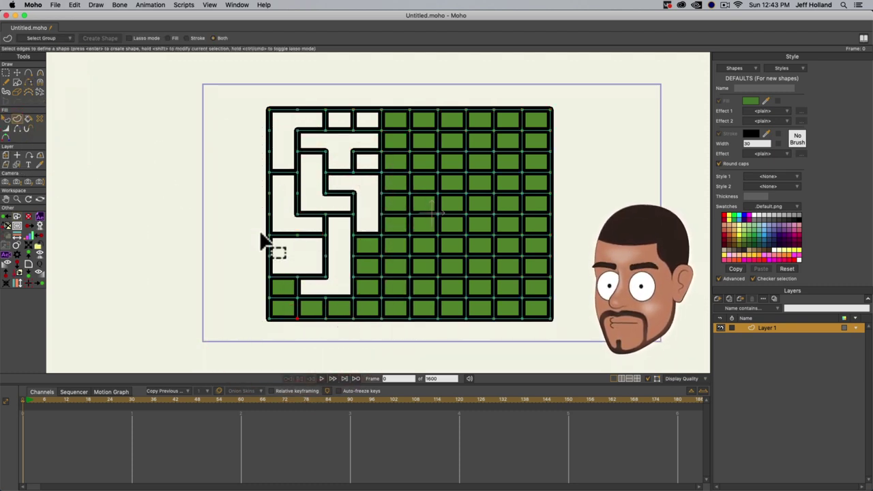
mouse_move(262, 239)
left_mouse_down()
mouse_move(330, 255)
mouse_move(305, 272)
mouse_move(330, 282)
left_mouse_up()
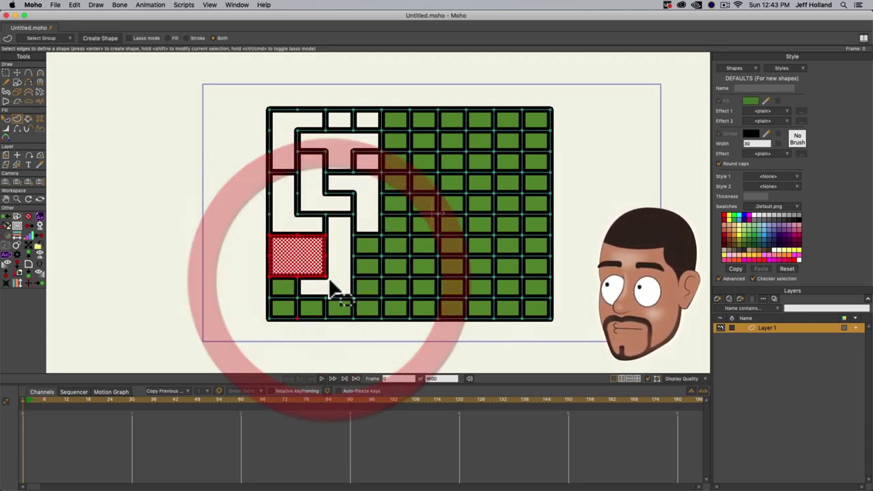
left_click(102, 38)
left_click(749, 100)
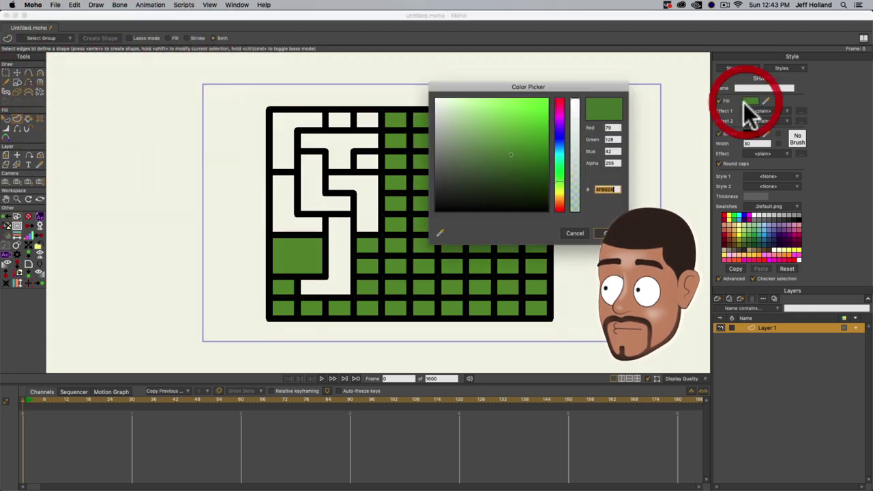
left_click(559, 133)
left_click(543, 129)
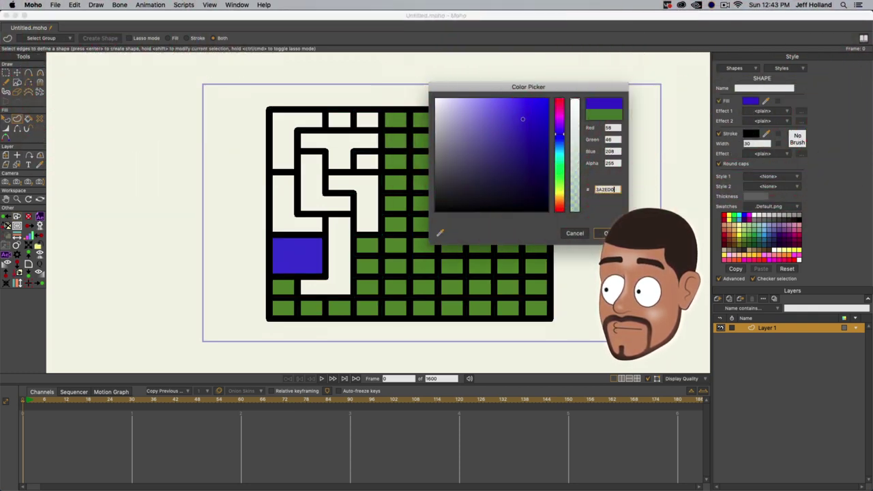
left_click(612, 234)
- Create a shape from the edges of the L-shaped opening above the blue one and fill it with a magenta swatch
left_click_drag(253, 171, 306, 230)
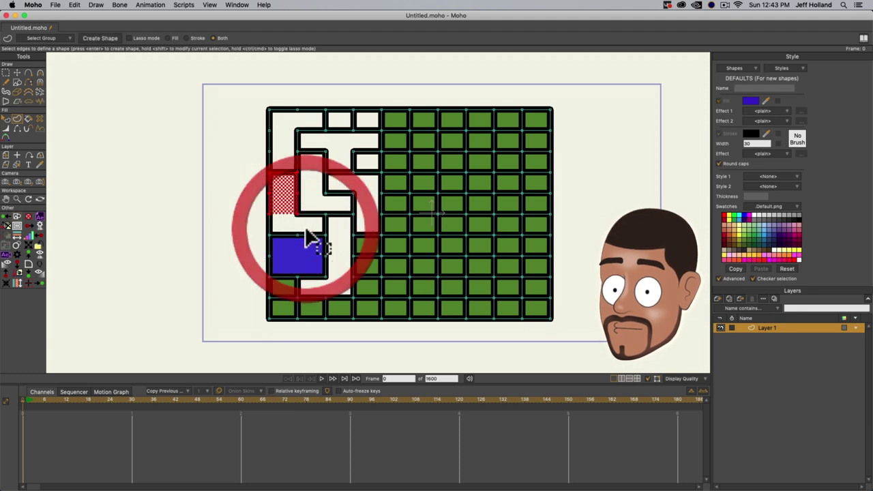
left_click(330, 214, "shift")
left_click(270, 237, "shift")
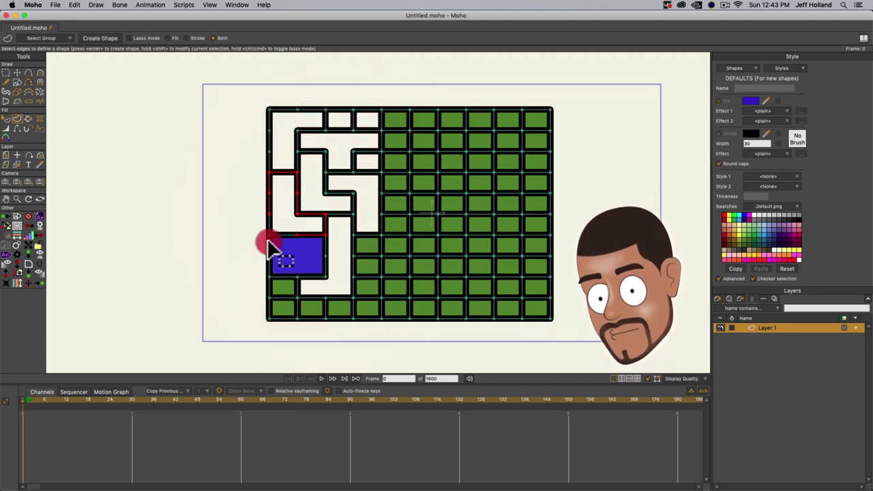
left_click(100, 37)
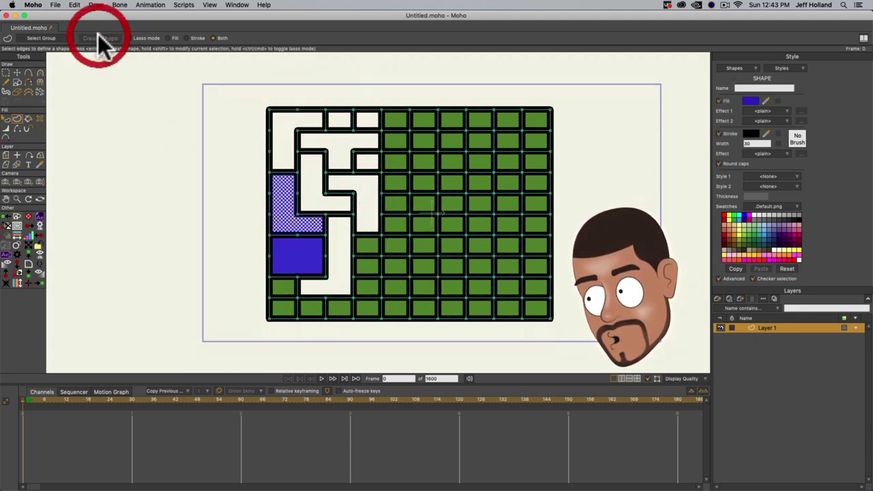
left_click(748, 216)
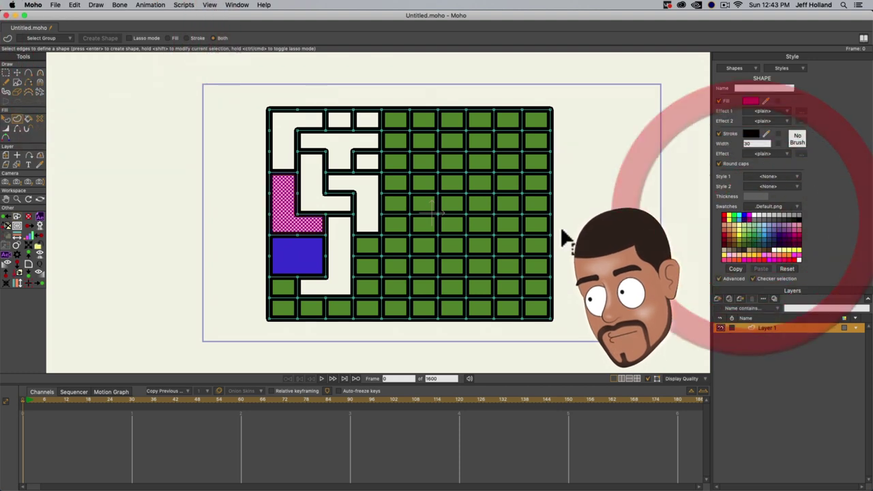
left_click(231, 210)
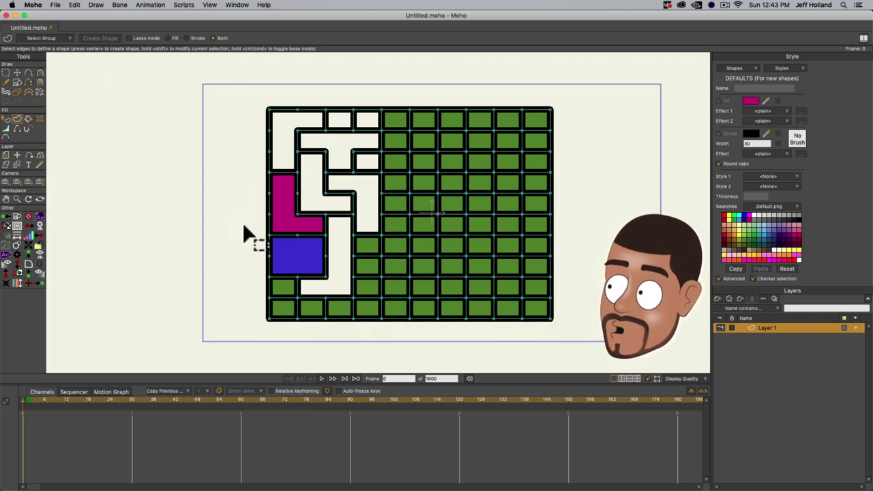
- Select every point of the grid and delete the whole drawing
key("super+a")
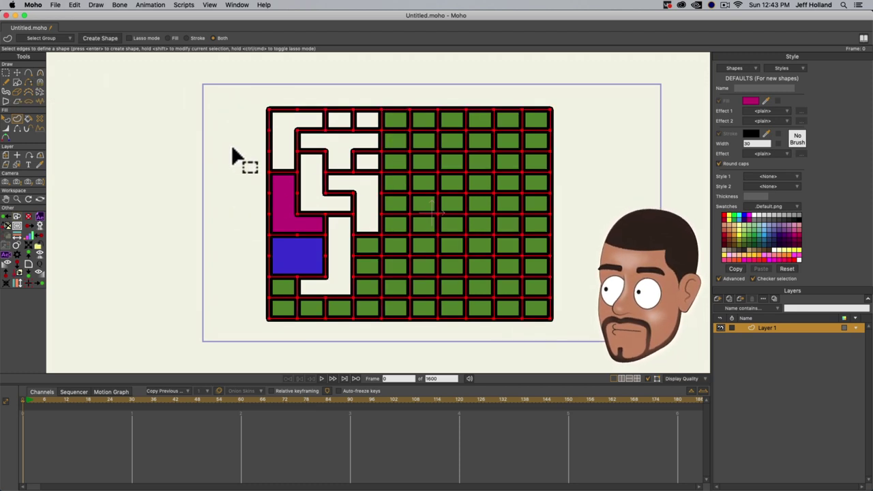
key("t")
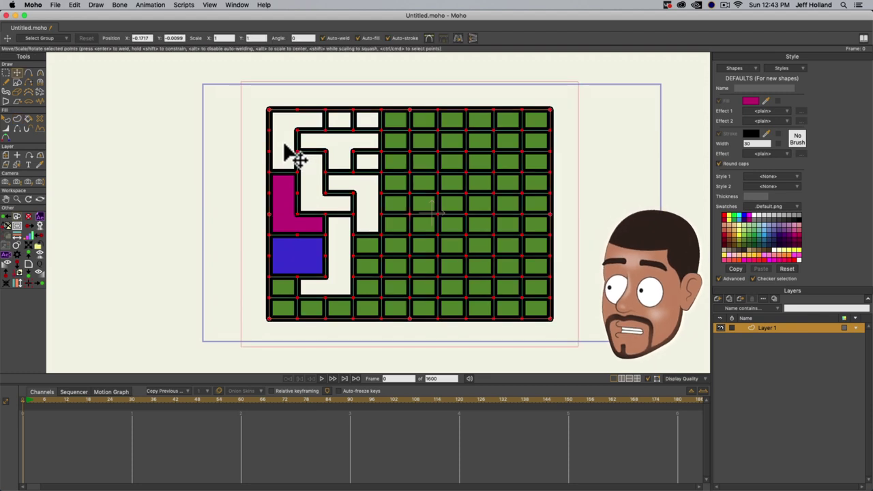
key("Delete")
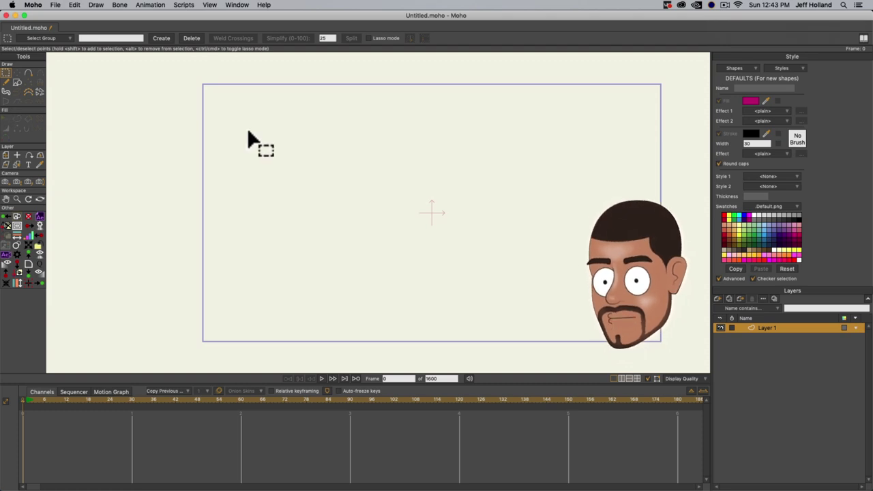
- Draw a small 10 by 10 magenta grid near the canvas centre and undo it
left_click(17, 82)
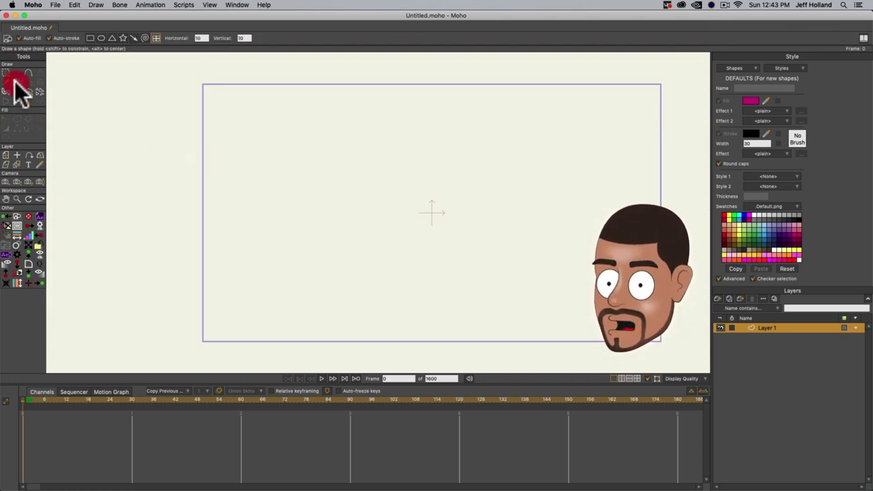
left_click_drag(348, 131, 480, 259)
key("super+z")
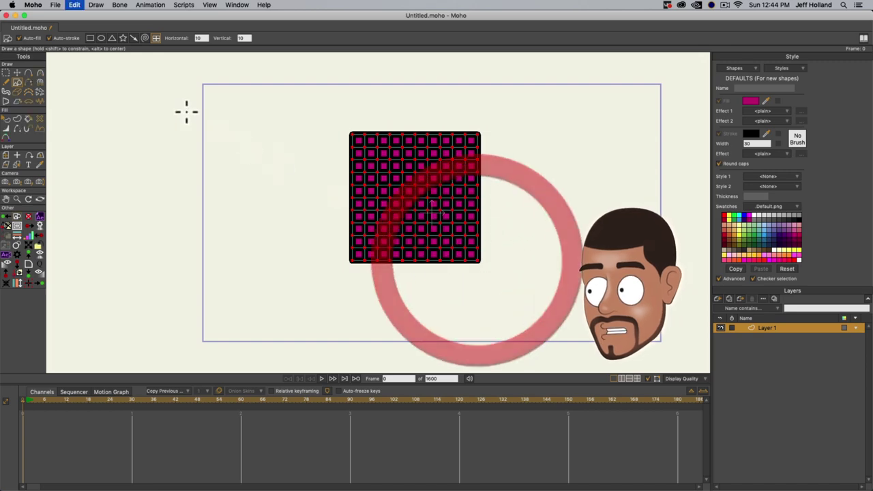
left_click(90, 37)
left_click_drag(403, 186, 498, 278)
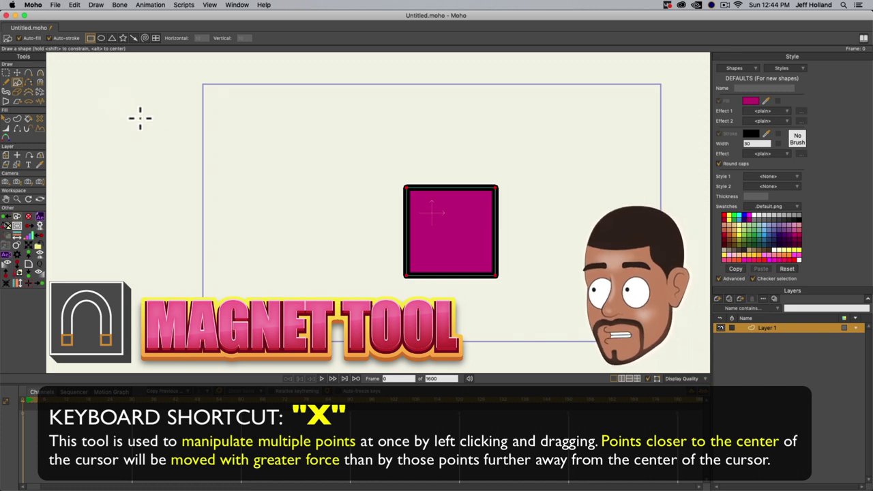
key("super+z")
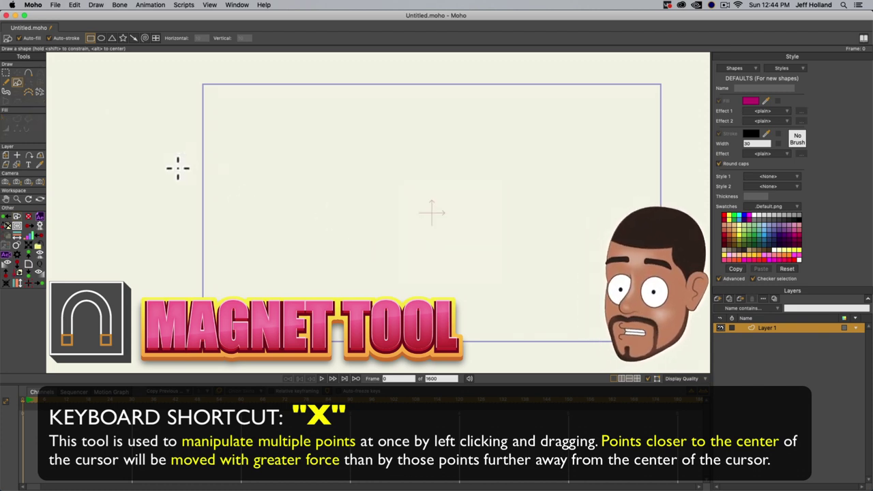
- Draw a large 10 by 10 magenta grid with black strokes across the canvas centre
left_click(154, 38)
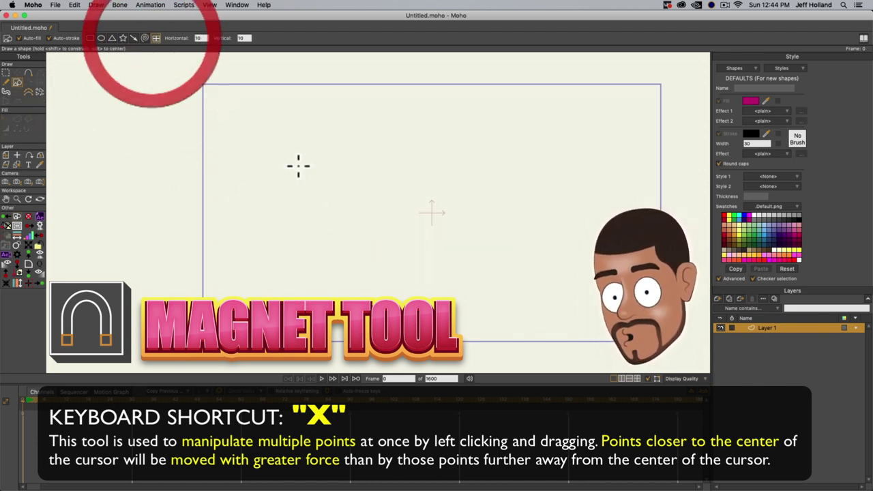
left_click_drag(333, 144, 534, 309)
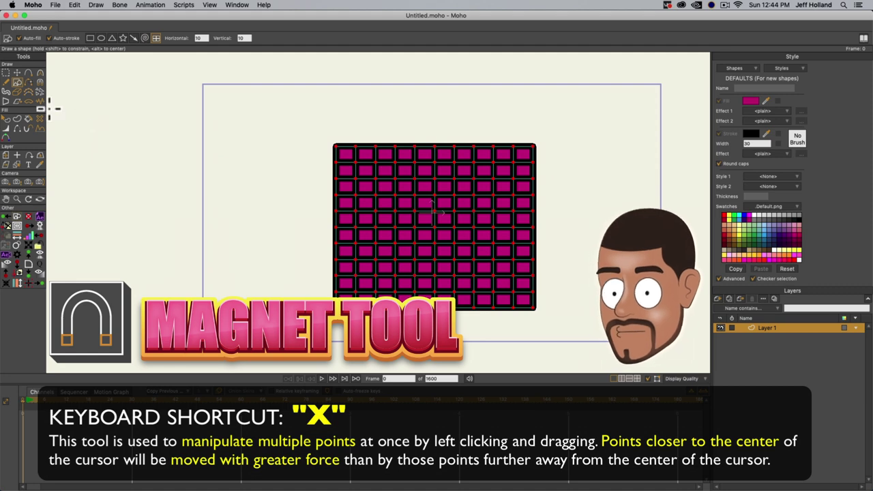
- Pull the grid's upper-left corner outward into a long bent tip with the Magnet tool
left_click(39, 83)
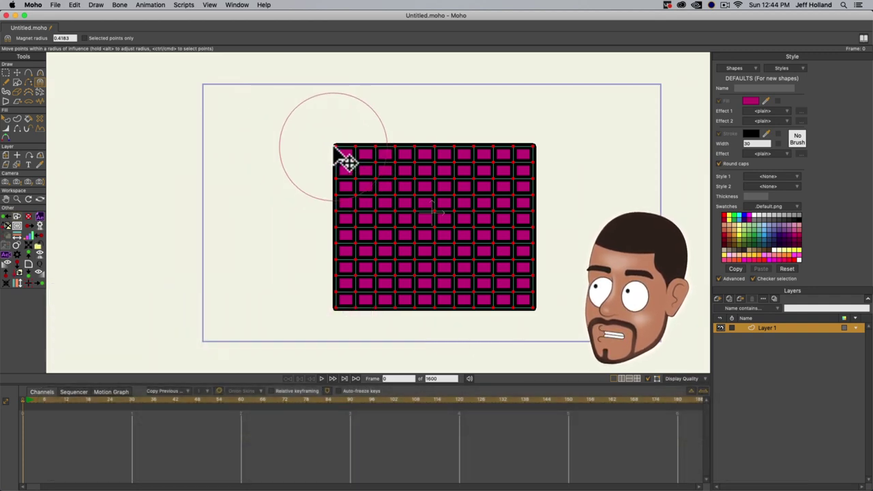
left_click_drag(336, 146, 266, 112)
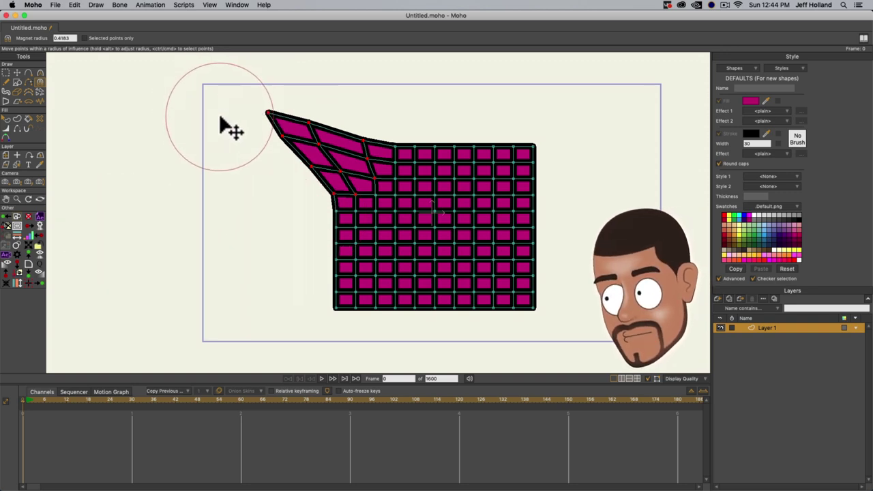
mouse_move(226, 119)
left_mouse_down()
mouse_move(206, 138)
mouse_move(194, 198)
mouse_move(167, 256)
mouse_move(147, 227)
mouse_move(151, 251)
left_mouse_up()
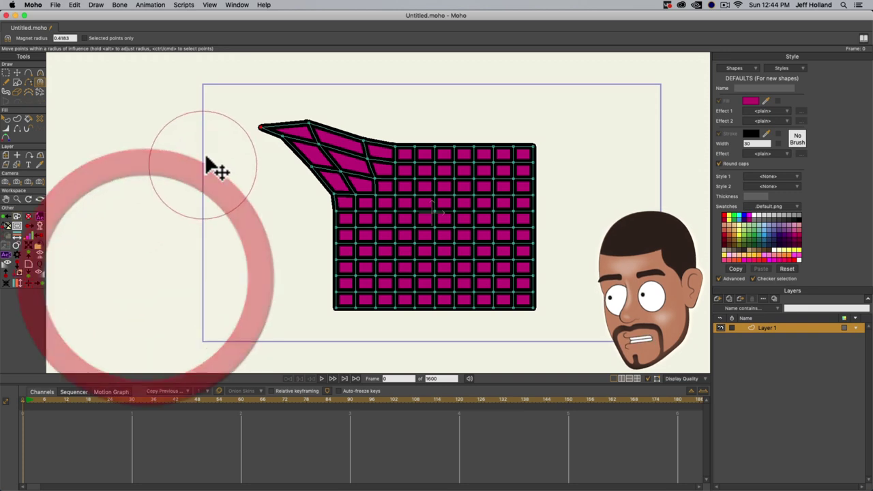
mouse_move(208, 155)
left_mouse_down()
mouse_move(216, 146)
mouse_move(213, 172)
mouse_move(152, 246)
left_mouse_up()
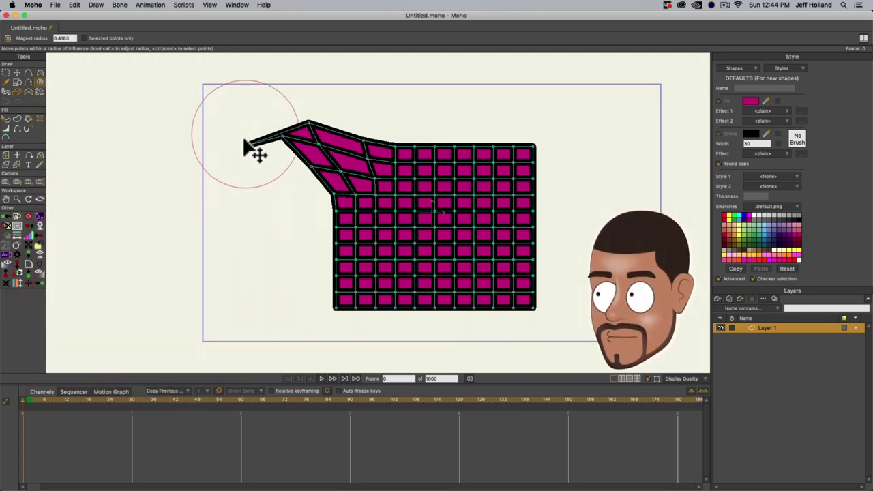
mouse_move(255, 149)
left_mouse_down()
mouse_move(214, 206)
mouse_move(261, 136)
mouse_move(282, 185)
mouse_move(257, 149)
left_mouse_up()
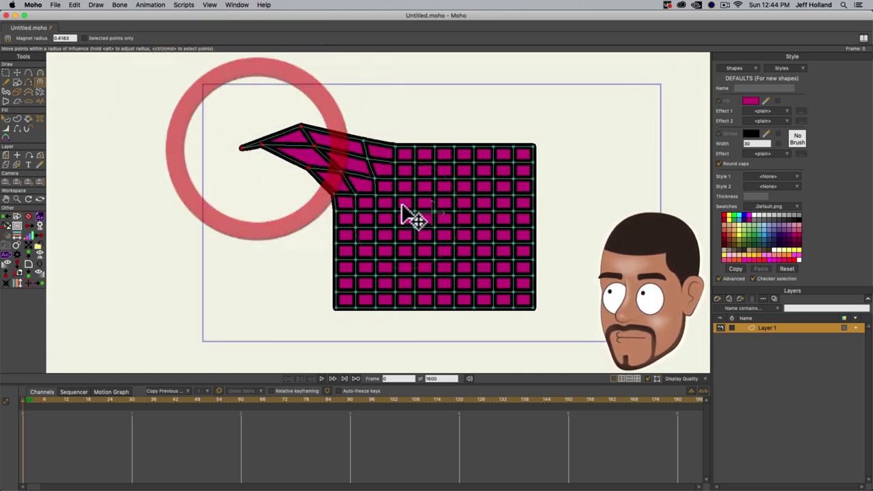
- Warp the grid's interior and its lower, right and upper edges with repeated Magnet strokes
mouse_move(379, 227)
left_mouse_down()
mouse_move(365, 236)
mouse_move(389, 228)
mouse_move(376, 214)
mouse_move(384, 234)
mouse_move(375, 222)
left_mouse_up()
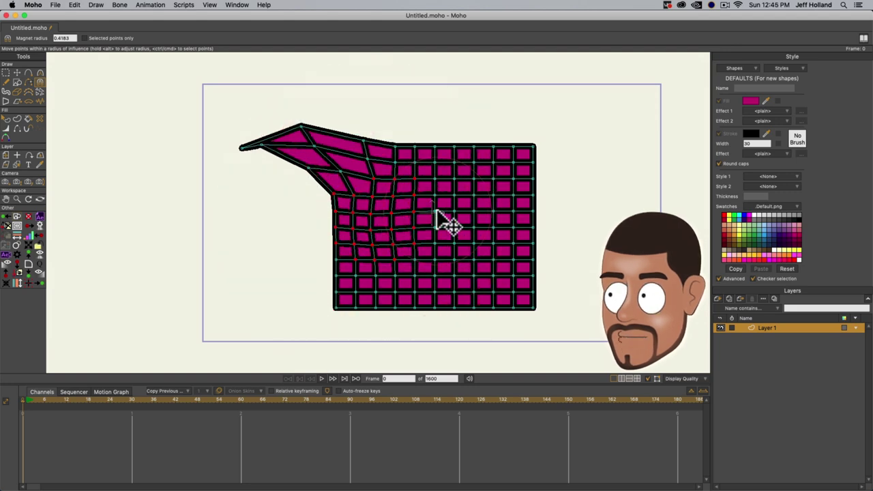
mouse_move(437, 212)
left_mouse_down()
mouse_move(426, 220)
mouse_move(399, 213)
mouse_move(401, 187)
mouse_move(430, 176)
mouse_move(452, 191)
mouse_move(430, 215)
mouse_move(469, 200)
mouse_move(513, 145)
mouse_move(471, 215)
mouse_move(472, 164)
mouse_move(463, 145)
left_mouse_up()
left_click(846, 27)
left_click_drag(403, 267, 354, 307)
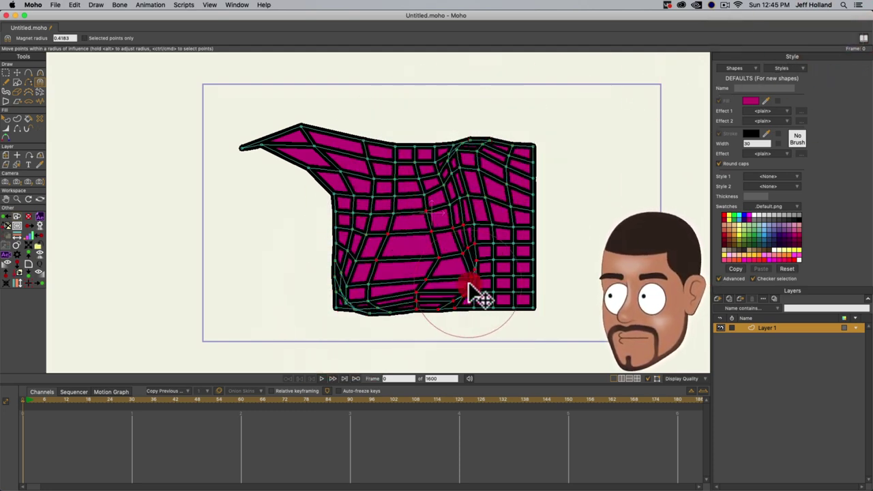
mouse_move(473, 293)
left_mouse_down()
mouse_move(544, 274)
mouse_move(542, 264)
mouse_move(400, 184)
left_mouse_up()
mouse_move(372, 150)
left_mouse_down()
mouse_move(354, 150)
mouse_move(351, 109)
mouse_move(331, 120)
mouse_move(348, 287)
mouse_move(301, 307)
left_mouse_up()
mouse_move(538, 277)
left_mouse_down()
mouse_move(580, 279)
mouse_move(577, 266)
left_mouse_up()
mouse_move(525, 187)
left_mouse_down()
mouse_move(559, 161)
mouse_move(549, 203)
mouse_move(600, 188)
mouse_move(579, 198)
mouse_move(594, 214)
left_mouse_up()
mouse_move(452, 136)
left_mouse_down()
mouse_move(457, 179)
mouse_move(416, 187)
mouse_move(409, 171)
mouse_move(354, 223)
mouse_move(306, 160)
mouse_move(337, 170)
mouse_move(327, 158)
left_mouse_up()
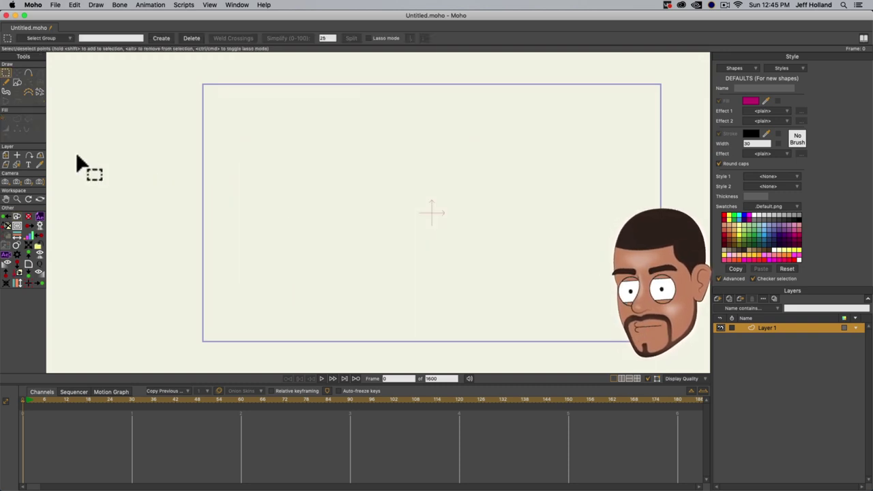
- Draw a magenta square with a black outline near the middle of the empty canvas
left_click(17, 82)
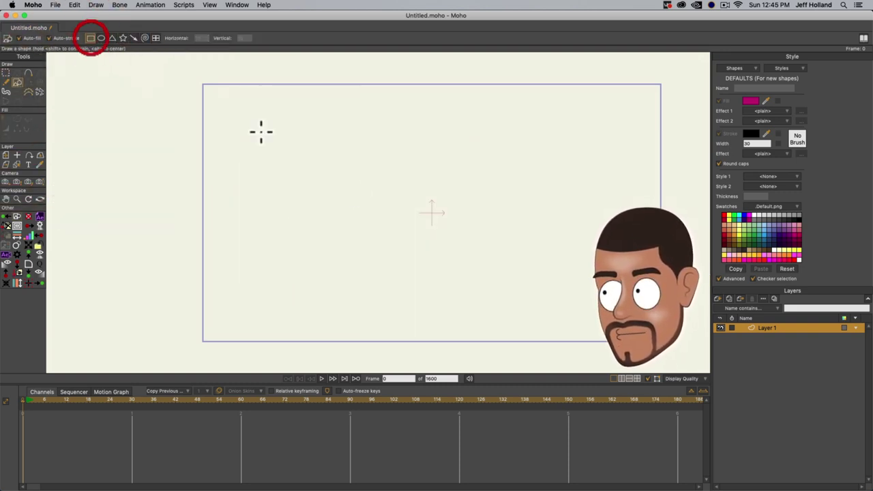
mouse_move(383, 137)
left_mouse_down()
mouse_move(462, 230)
mouse_move(492, 245)
left_mouse_up()
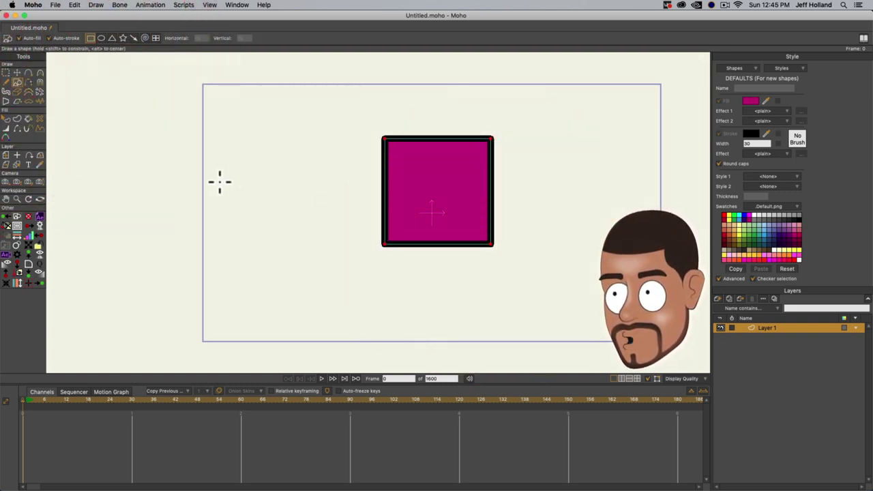
- Paint one merged magenta blob beside the square with overlapping Blob tool strokes, extending it over the square's lower-left part
left_click(6, 92)
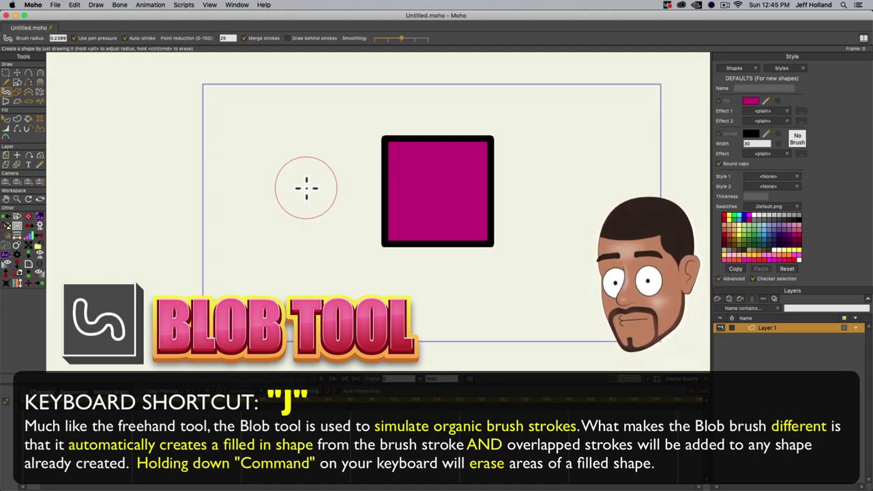
mouse_move(284, 172)
left_mouse_down()
mouse_move(293, 218)
mouse_move(314, 259)
left_mouse_up()
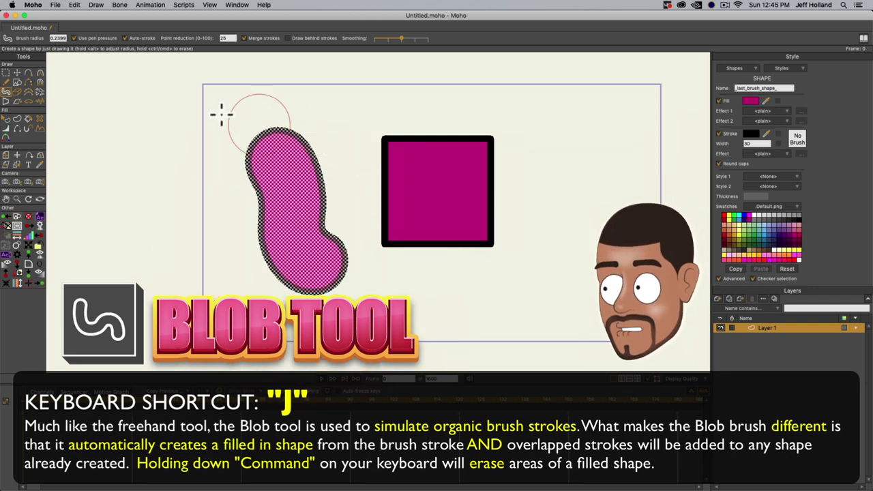
mouse_move(270, 170)
left_mouse_down()
mouse_move(251, 219)
mouse_move(266, 249)
mouse_move(308, 211)
mouse_move(309, 174)
mouse_move(296, 168)
mouse_move(295, 150)
mouse_move(270, 159)
left_mouse_up()
mouse_move(322, 195)
left_mouse_down()
mouse_move(315, 217)
mouse_move(326, 237)
mouse_move(382, 217)
left_mouse_up()
mouse_move(286, 204)
left_mouse_down()
mouse_move(346, 164)
mouse_move(347, 182)
mouse_move(357, 179)
mouse_move(303, 156)
mouse_move(249, 176)
mouse_move(267, 242)
mouse_move(329, 259)
mouse_move(358, 232)
mouse_move(326, 232)
left_mouse_up()
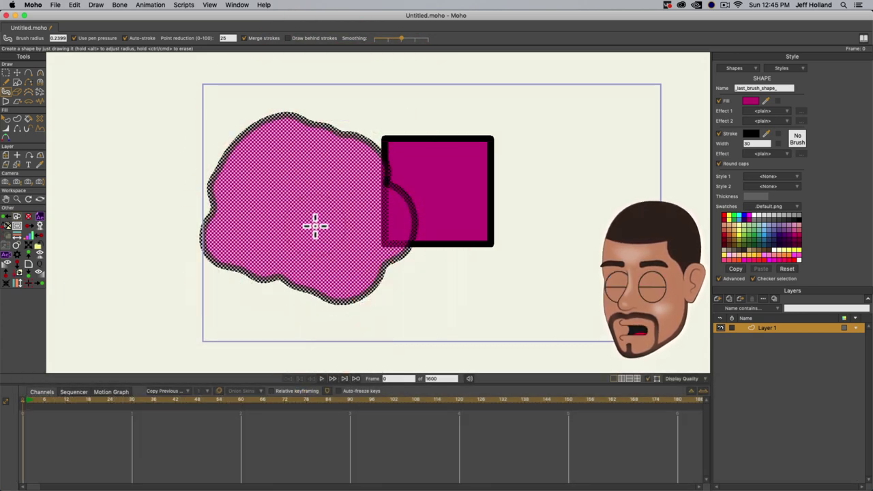
mouse_move(400, 277)
left_mouse_down()
mouse_move(398, 262)
mouse_move(370, 275)
mouse_move(384, 285)
left_mouse_up()
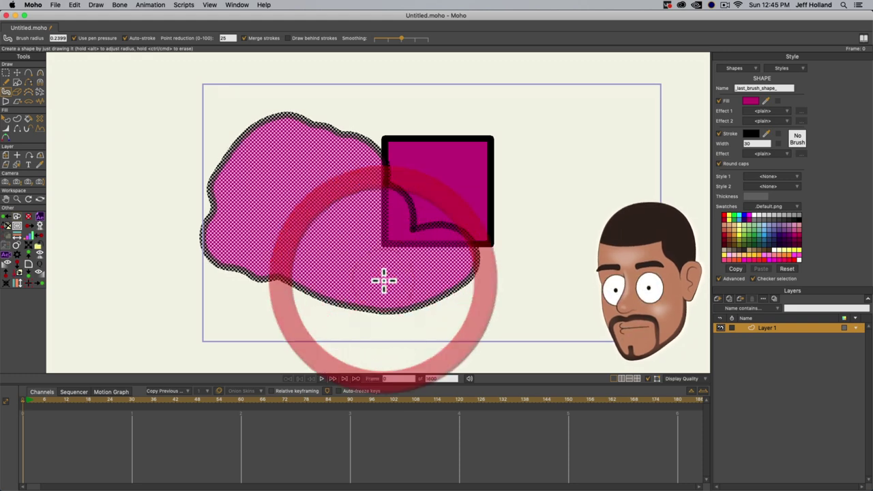
left_click_drag(412, 219, 411, 221)
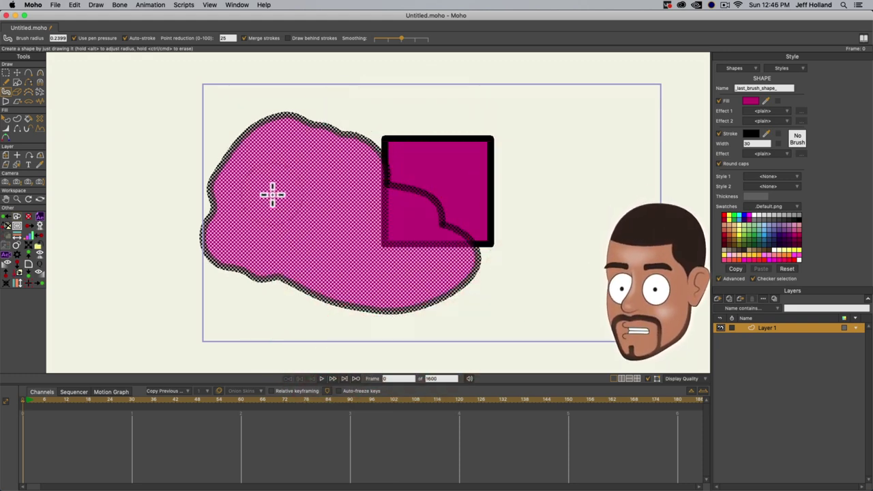
- Delete the painted blob and keep the square
key("t")
key("Delete")
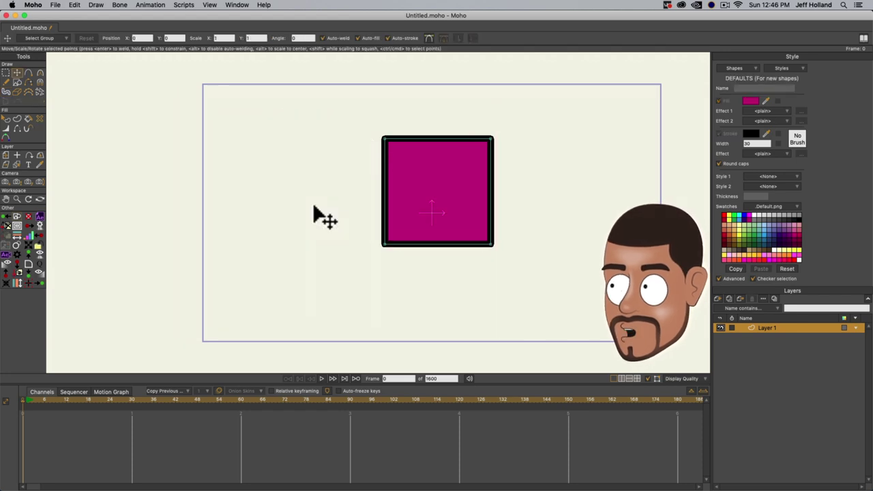
- Carve away the square's left side, lower-left corner, top edge and right edge with the Erase tool
left_click(17, 92)
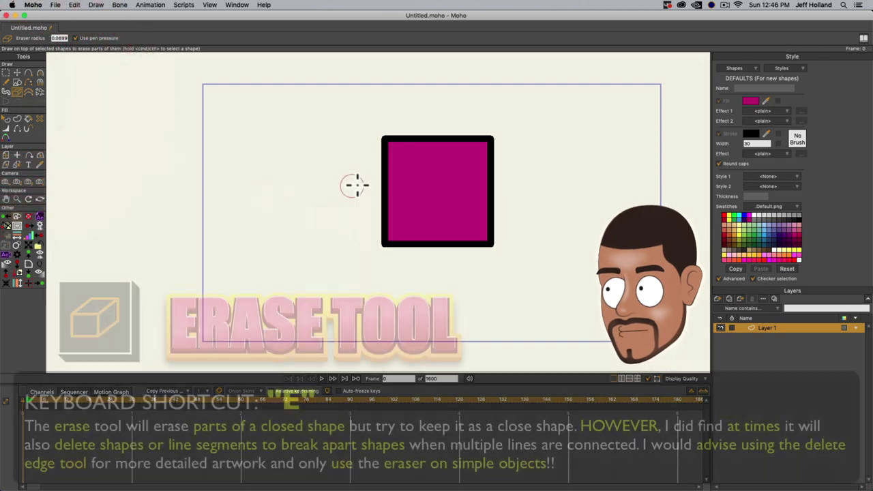
mouse_move(356, 185)
left_mouse_down()
mouse_move(409, 204)
mouse_move(389, 208)
mouse_move(376, 230)
left_mouse_up()
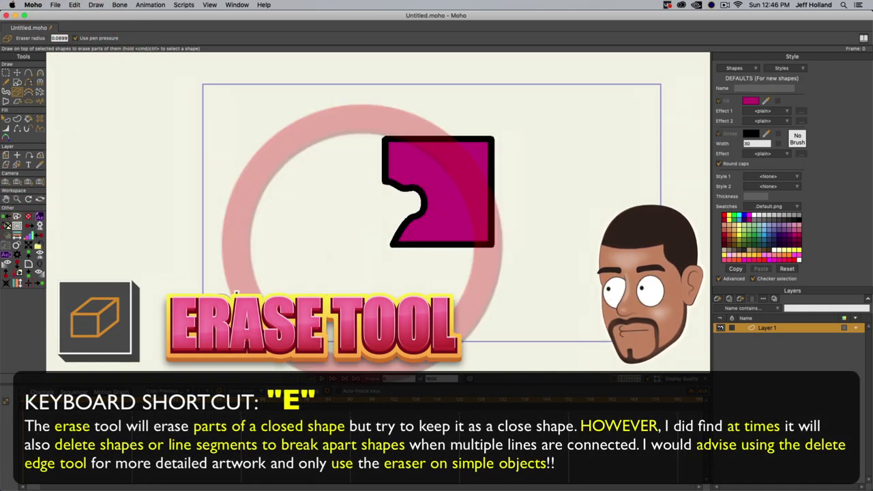
mouse_move(425, 203)
left_mouse_down()
mouse_move(448, 228)
mouse_move(409, 230)
mouse_move(426, 221)
mouse_move(399, 246)
mouse_move(443, 238)
mouse_move(409, 245)
mouse_move(423, 242)
mouse_move(433, 208)
left_mouse_up()
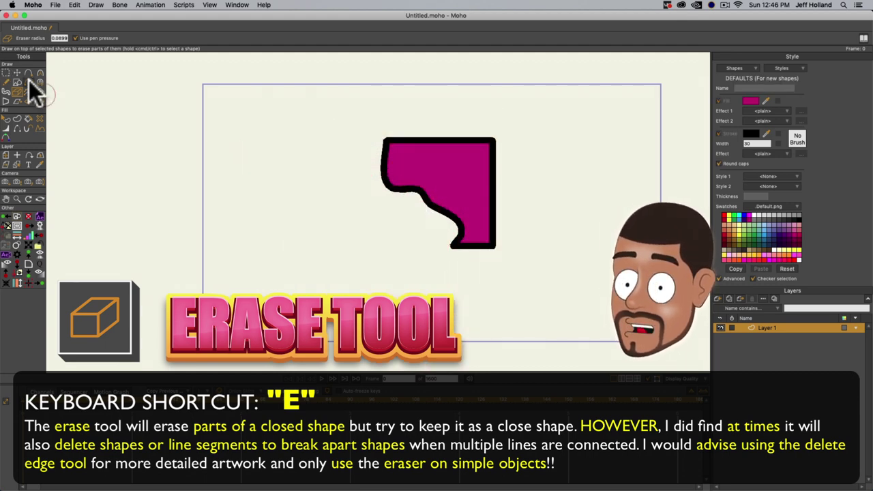
mouse_move(438, 133)
left_mouse_down()
mouse_move(448, 146)
mouse_move(448, 125)
mouse_move(499, 201)
mouse_move(511, 197)
left_mouse_up()
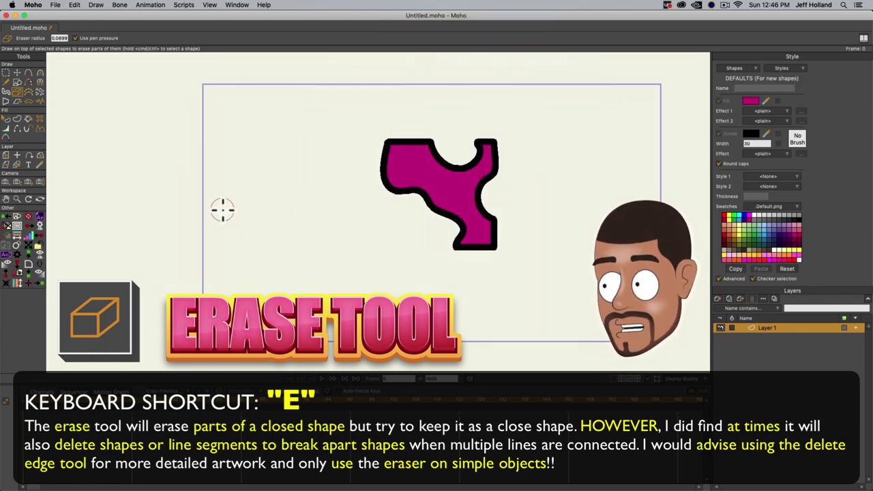
mouse_move(414, 168)
left_mouse_down()
mouse_move(335, 174)
mouse_move(53, 183)
left_mouse_up()
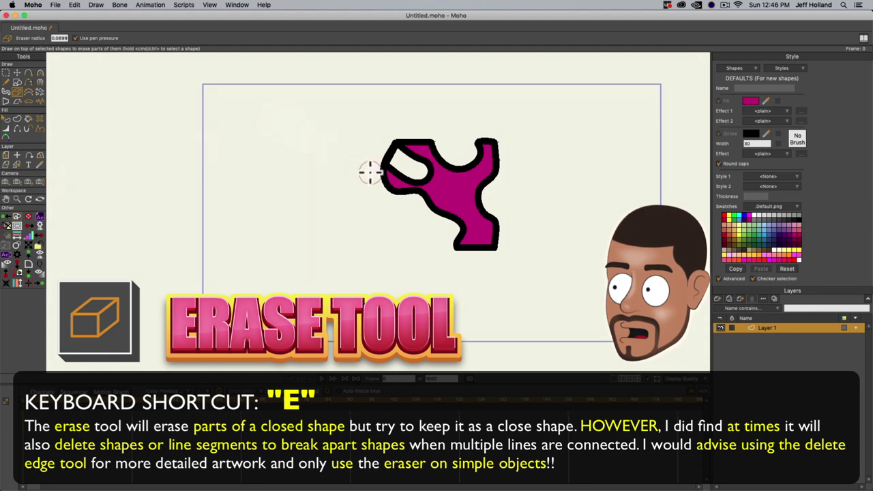
left_click_drag(369, 171, 368, 169)
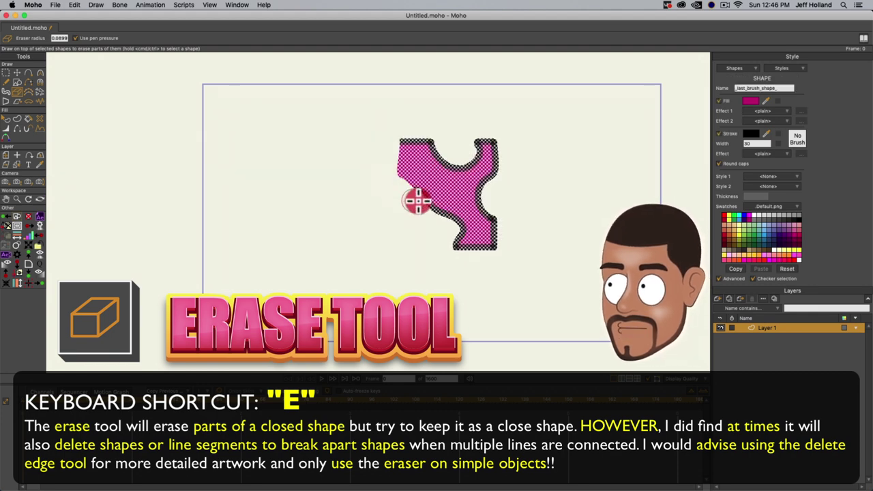
mouse_move(448, 227)
left_mouse_down()
mouse_move(423, 237)
mouse_move(341, 231)
left_mouse_up()
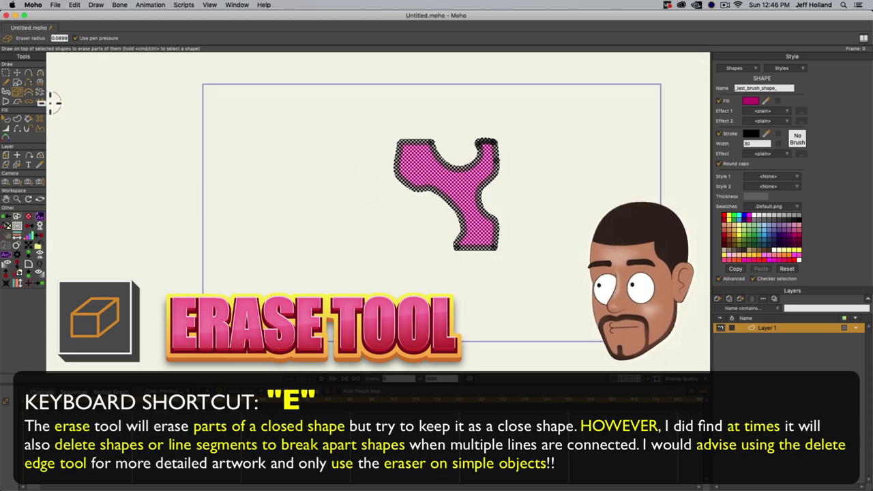
- Brush the Point Reduction tool over the carved shape's outline to remove unneeded points
left_click(29, 90)
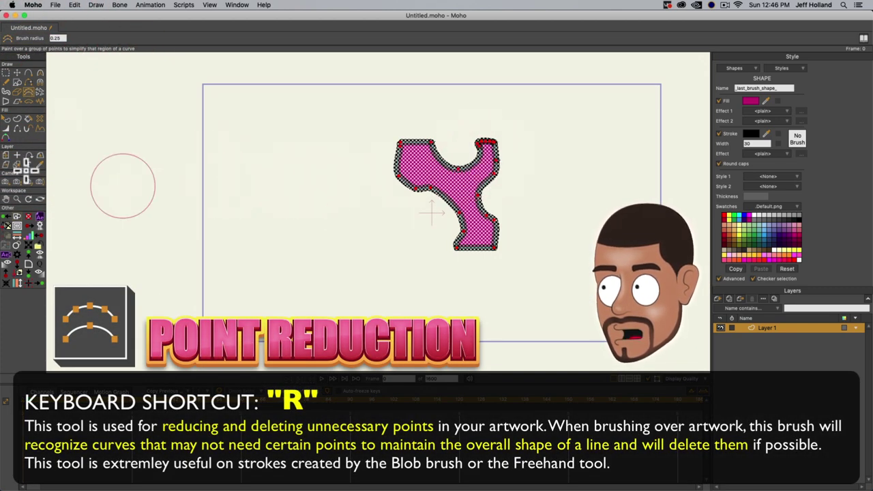
scroll(478, 146, "up", 4)
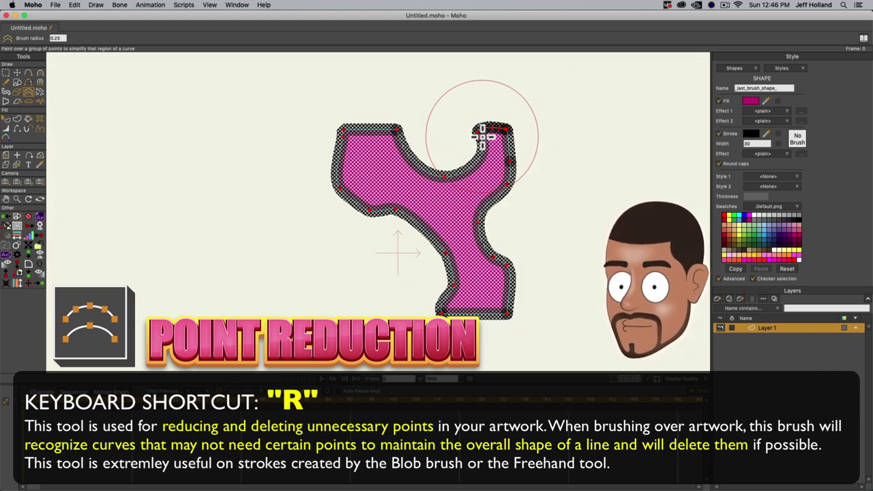
mouse_move(497, 137)
left_mouse_down()
mouse_move(481, 168)
mouse_move(487, 147)
mouse_move(478, 139)
mouse_move(338, 130)
left_mouse_up()
mouse_move(482, 182)
left_mouse_down()
mouse_move(504, 277)
mouse_move(421, 274)
mouse_move(481, 225)
mouse_move(499, 190)
mouse_move(501, 137)
mouse_move(365, 127)
mouse_move(322, 161)
mouse_move(562, 184)
mouse_move(512, 268)
mouse_move(375, 279)
mouse_move(592, 241)
mouse_move(596, 278)
mouse_move(468, 259)
left_mouse_up()
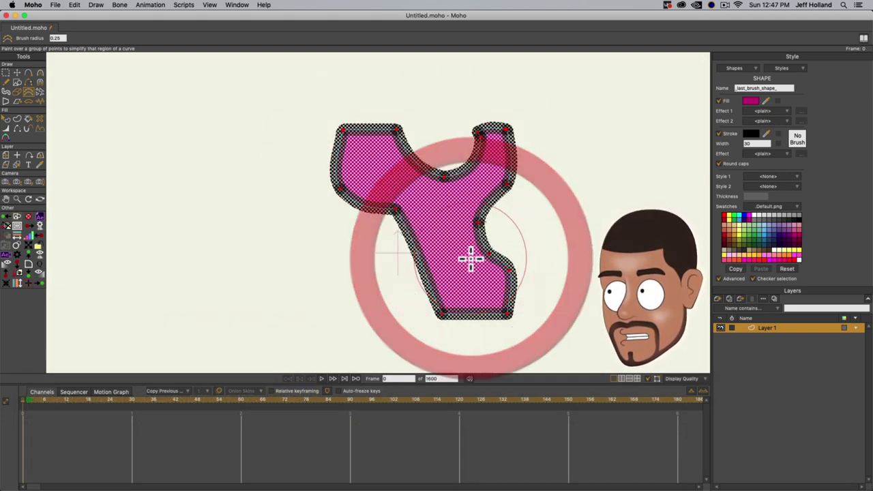
mouse_move(489, 142)
left_mouse_down()
mouse_move(506, 136)
mouse_move(488, 123)
mouse_move(484, 130)
left_mouse_up()
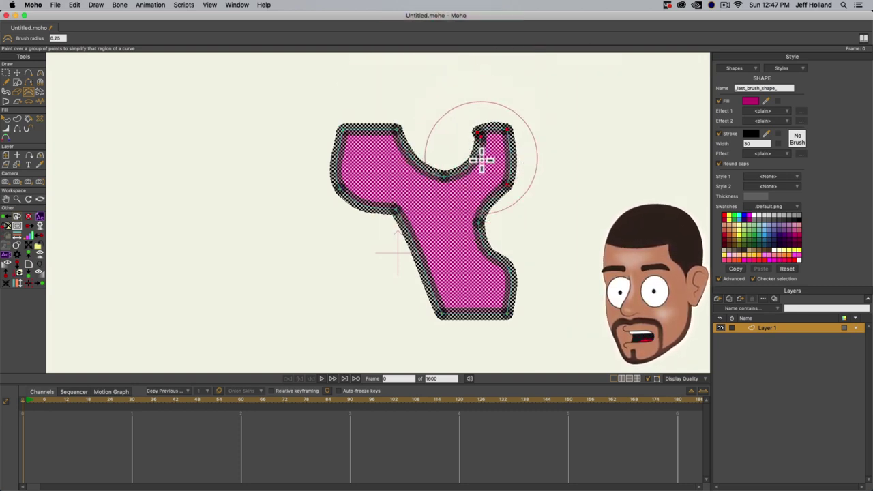
- Raise the middle point of the shape's top notch with Transform Points and remove two surplus points on its right edge
scroll(474, 171, "down", 3)
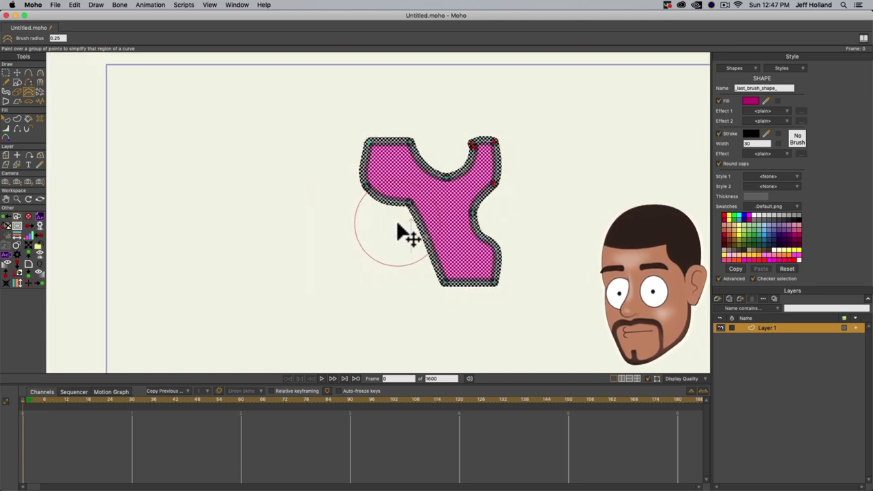
key("t")
scroll(410, 212, "up", 3)
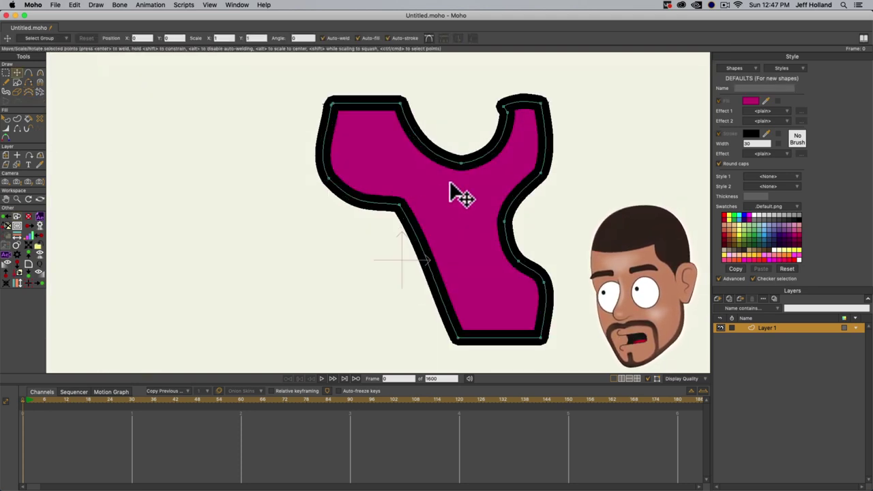
left_click_drag(461, 163, 464, 128)
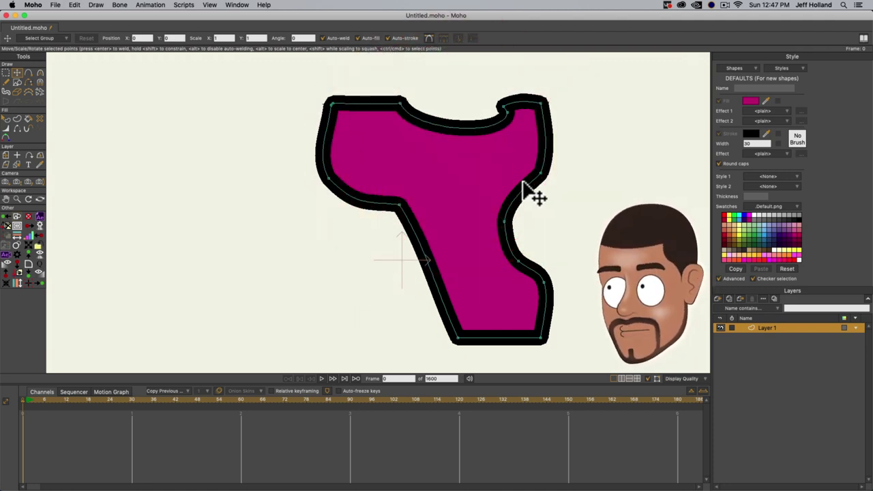
left_click_drag(544, 179, 542, 257)
left_click(526, 274)
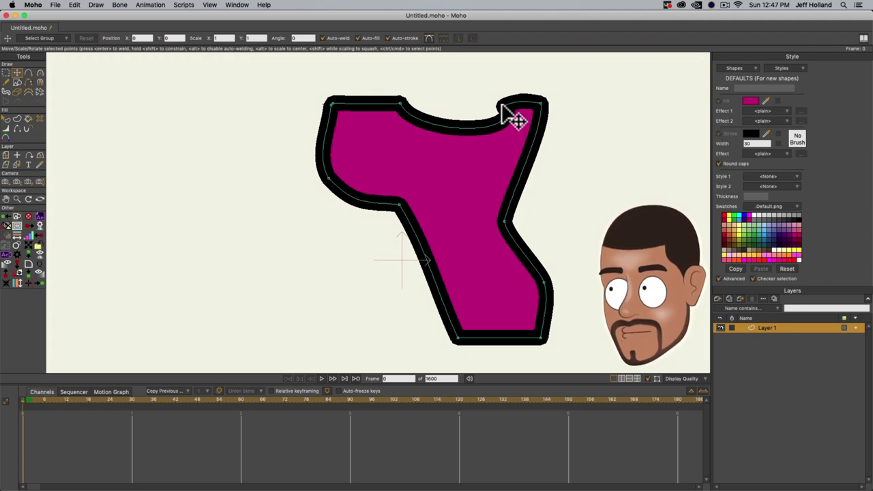
- Pull the shape's upper-right corner outward and peak the tip beside the top notch with the Curvature tool
left_click_drag(517, 119, 525, 156)
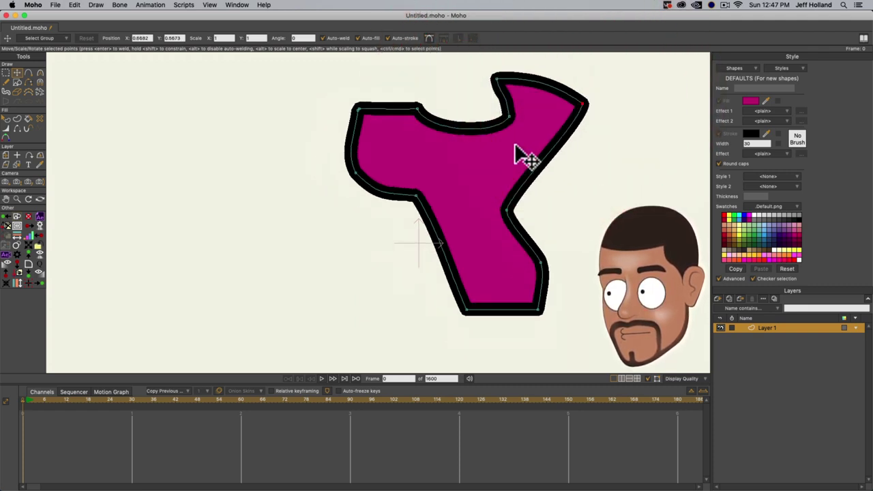
scroll(518, 159, "down", 3)
left_click(456, 175)
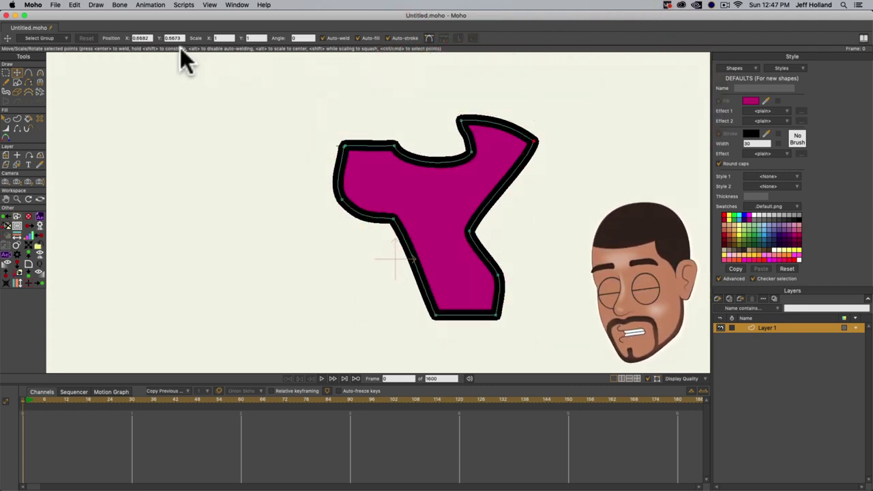
key("c")
left_click(461, 125)
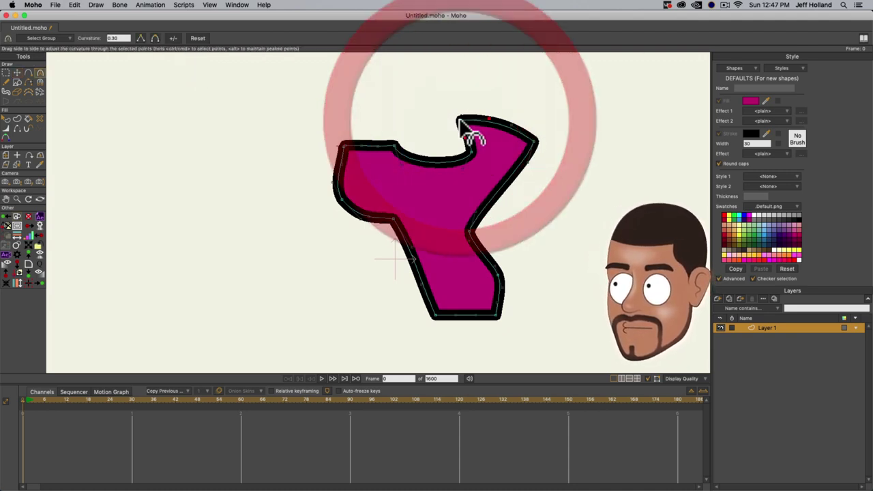
left_click(140, 38)
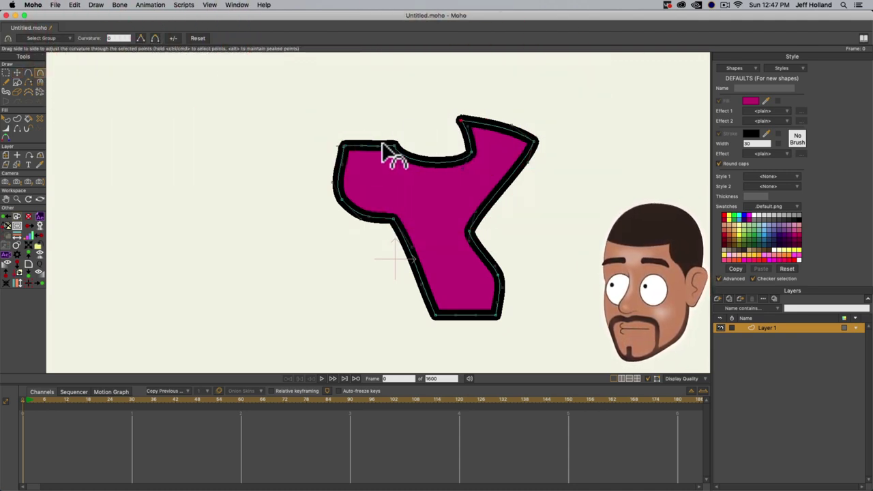
- Select all the shape's points and peak them with the Curvature tool to straighten every segment
key("t")
left_click(416, 195)
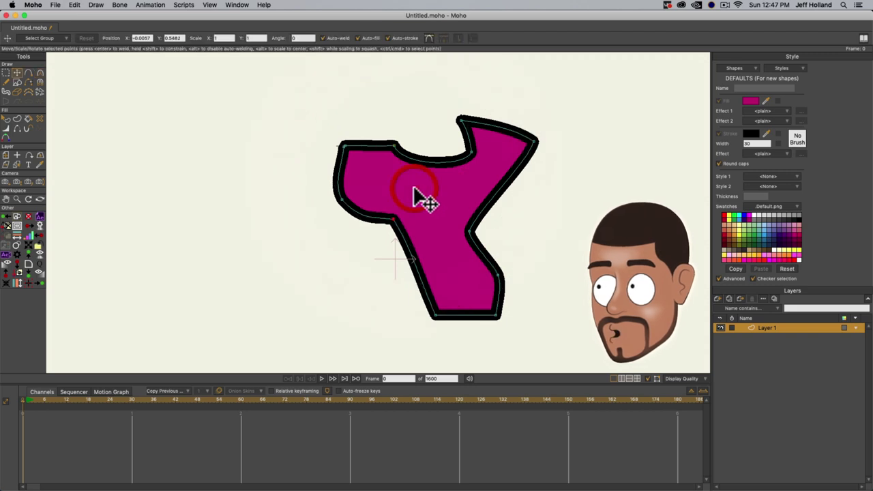
double_click(419, 196)
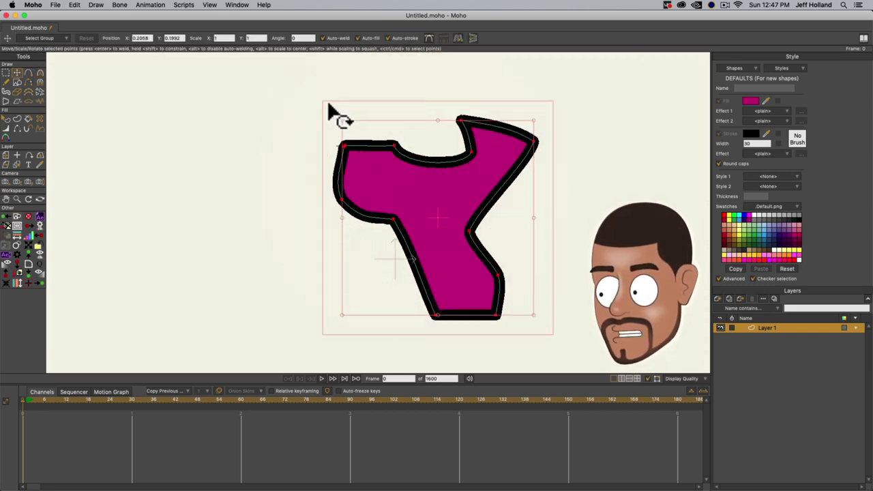
key("c")
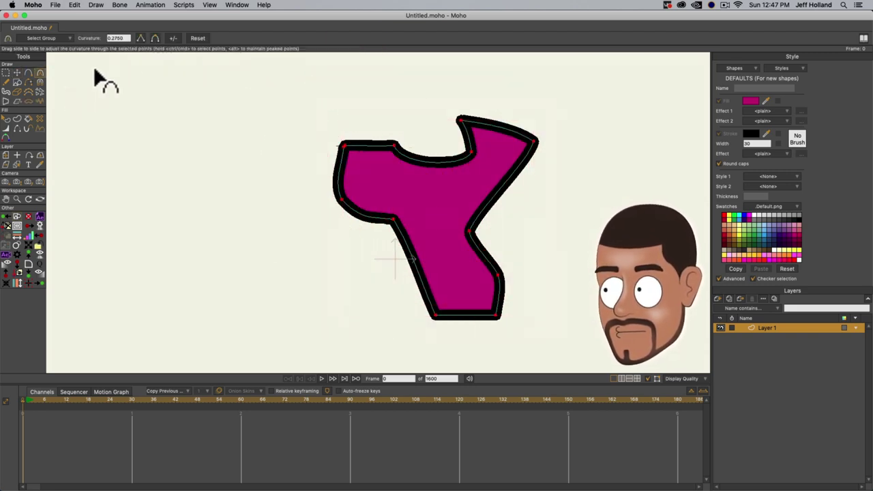
left_click(140, 37)
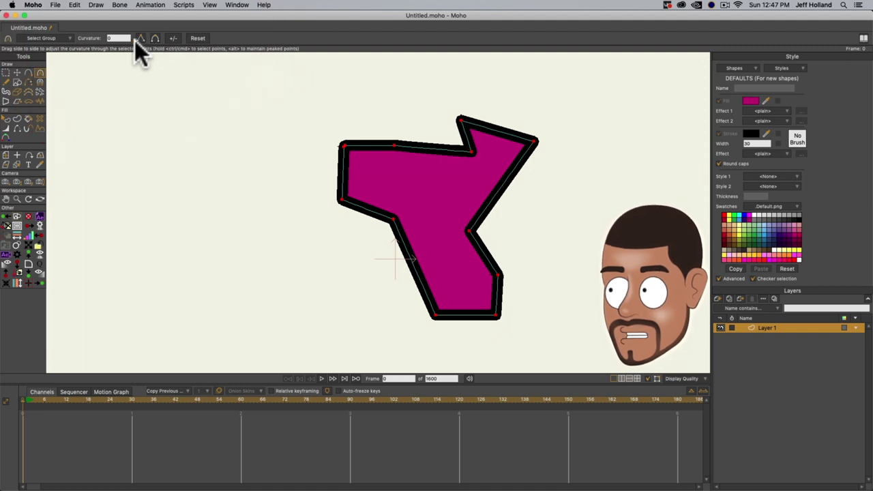
- Reshape the outline into a T with Transform Points by moving the inner corners, the two upper-right points and a far-left point
key("t")
left_click(396, 218)
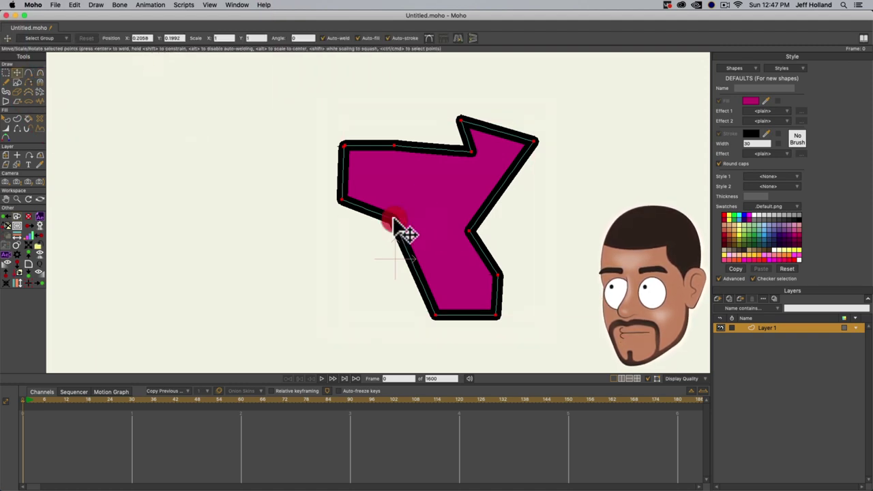
left_click_drag(397, 218, 496, 219)
left_click_drag(537, 142, 557, 193)
left_click_drag(461, 120, 550, 136)
left_click_drag(345, 151, 285, 182)
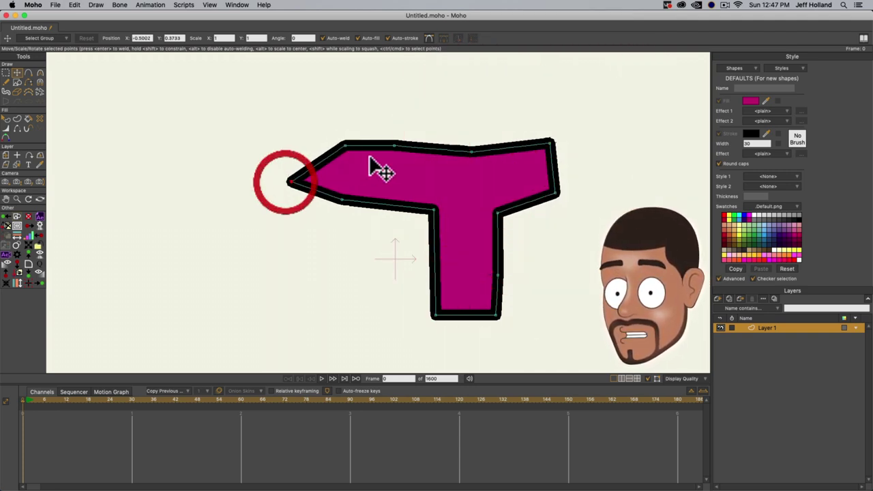
- Raise the points along the T's top edge and pull its right-end corners outward to enlarge the head
left_click_drag(394, 145, 437, 97)
left_click_drag(472, 152, 585, 139)
left_click_drag(557, 193, 567, 224)
left_click_drag(344, 145, 360, 109)
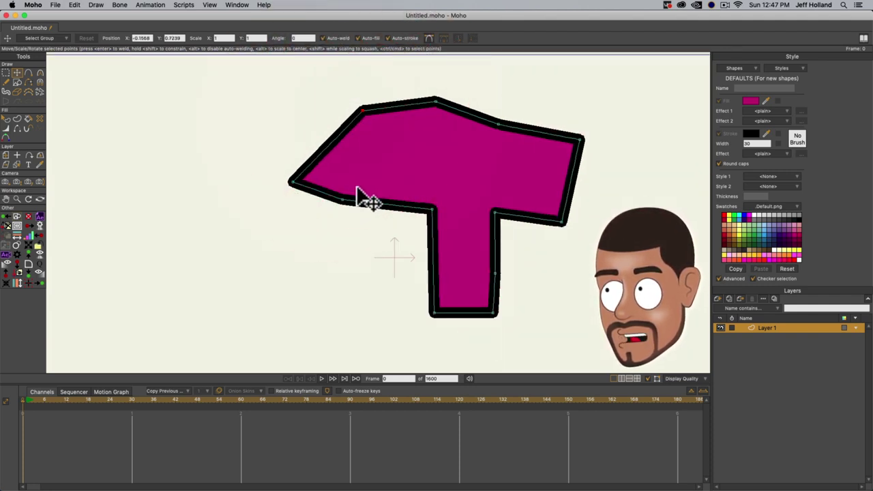
- Delete the entire T-shaped drawing
scroll(335, 195, "down", 2)
key("super+a")
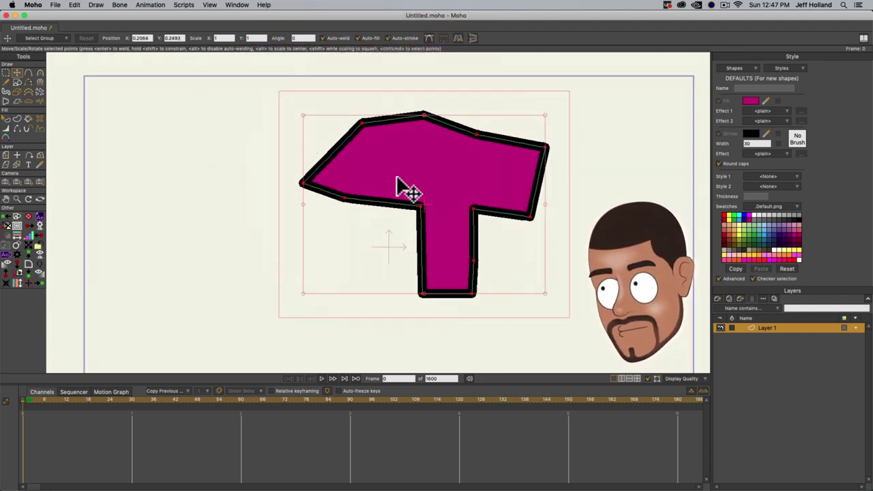
key("Delete")
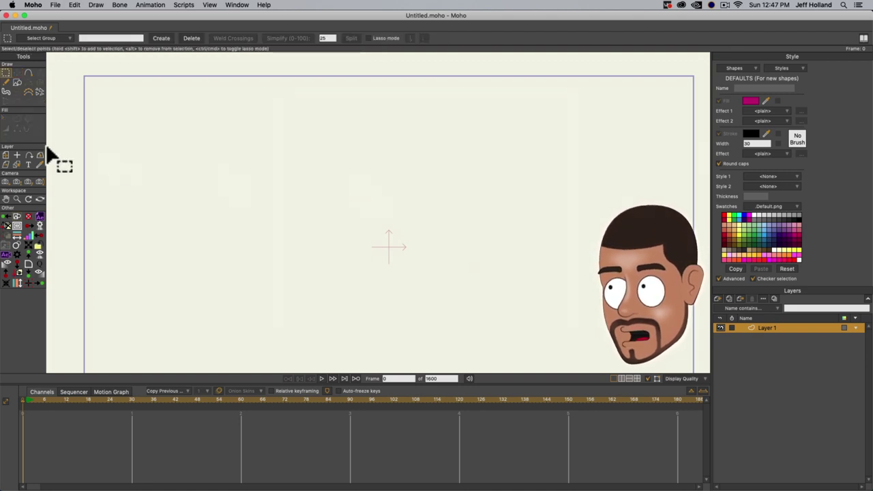
- Draw a magenta rectangle with a black stroke and move it to near the middle of the frame
left_click(17, 82)
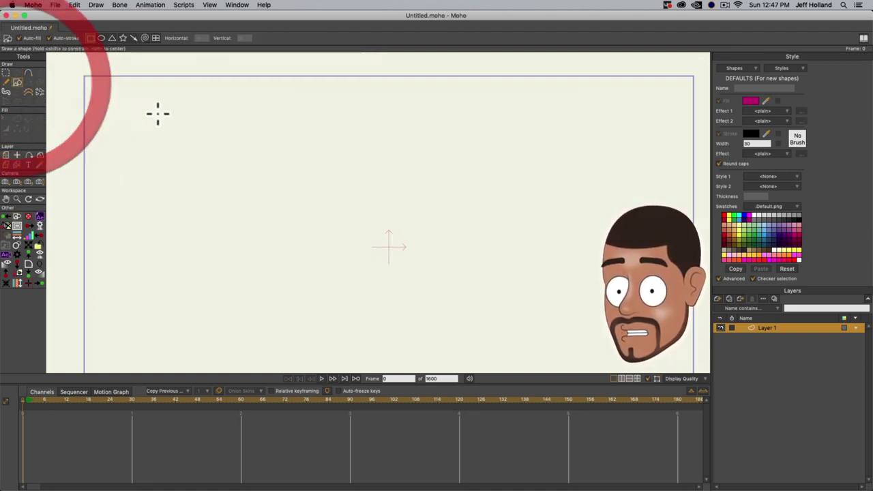
left_click_drag(162, 101, 407, 286)
left_click_drag(254, 210, 405, 211)
scroll(384, 218, "down", 1)
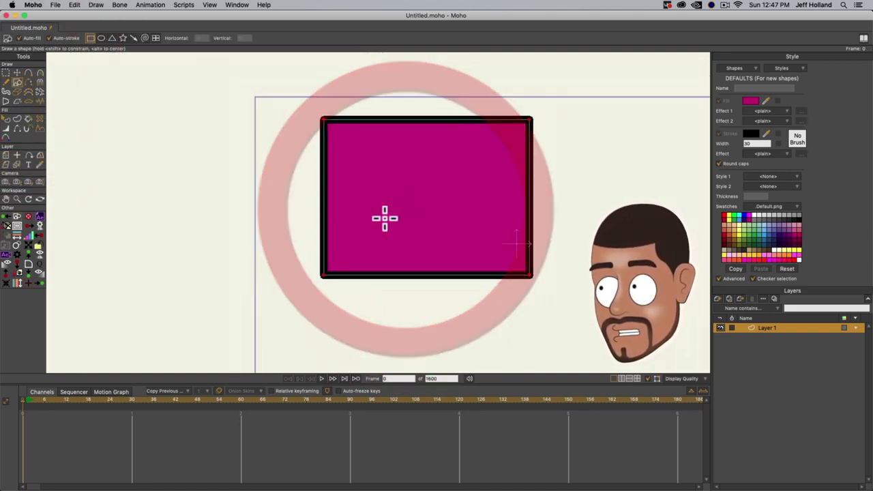
left_click_drag(390, 246, 347, 228)
scroll(300, 211, "down", 1)
key("super+z")
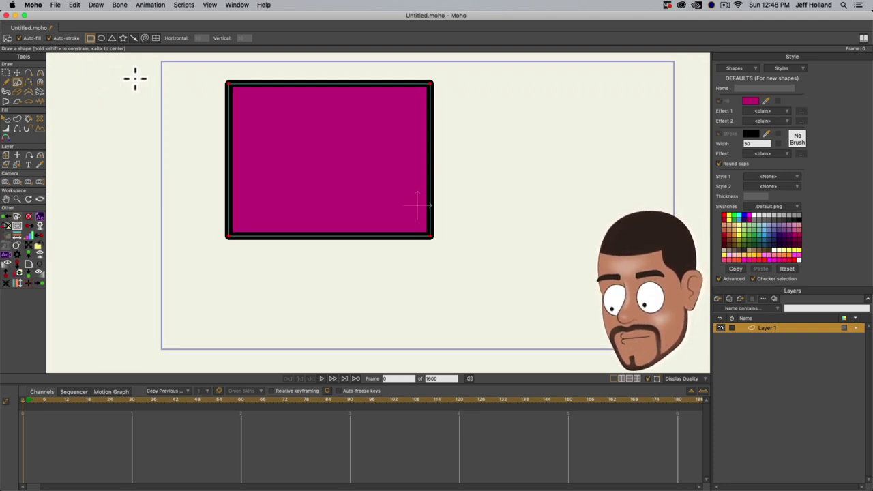
key("t")
left_click_drag(264, 138, 327, 171)
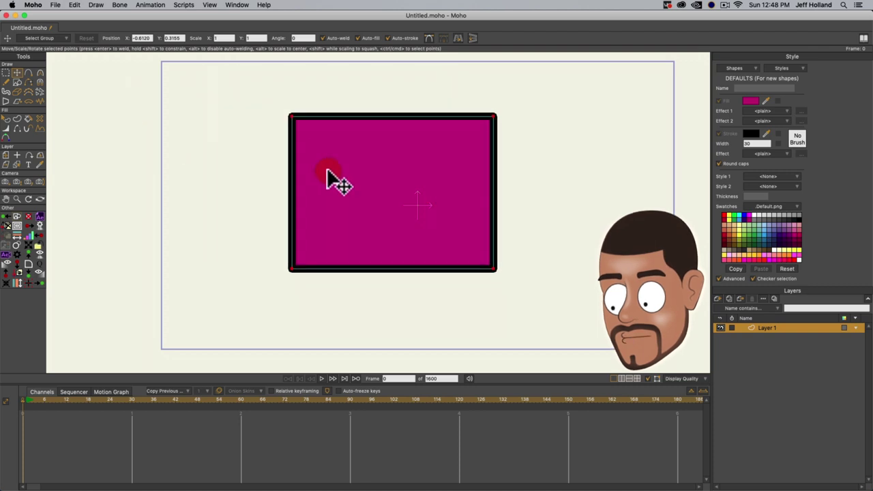
scroll(334, 179, "down", 1)
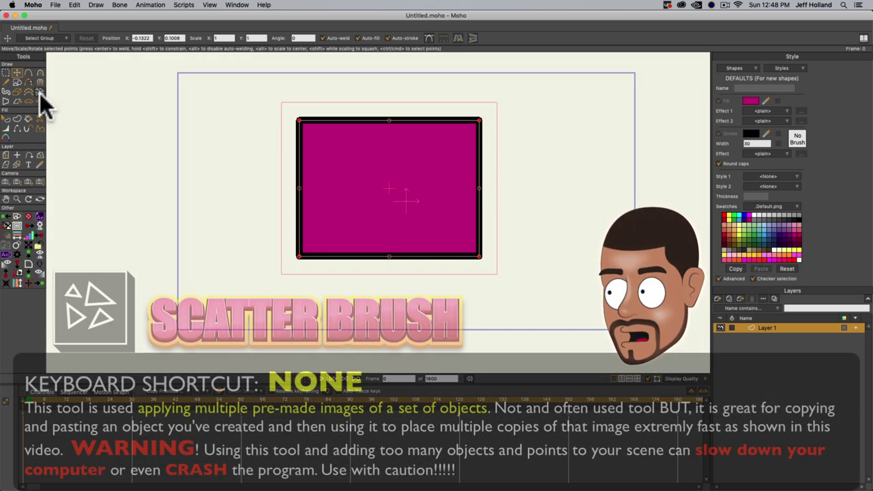
- Paint Stars with the Scatter Brush beside the rectangle, over its top and down its right side
left_click(39, 92)
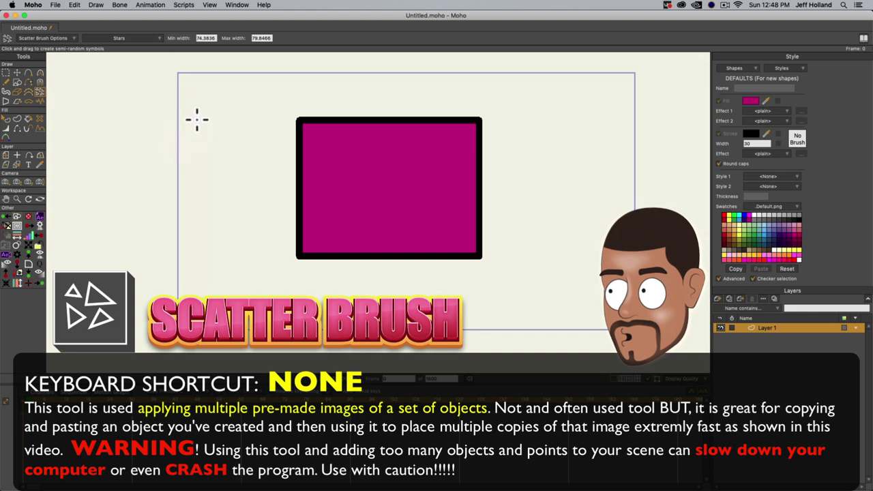
mouse_move(210, 104)
left_mouse_down()
mouse_move(227, 207)
mouse_move(239, 103)
mouse_move(222, 145)
mouse_move(228, 185)
mouse_move(256, 120)
mouse_move(284, 93)
mouse_move(352, 101)
left_mouse_up()
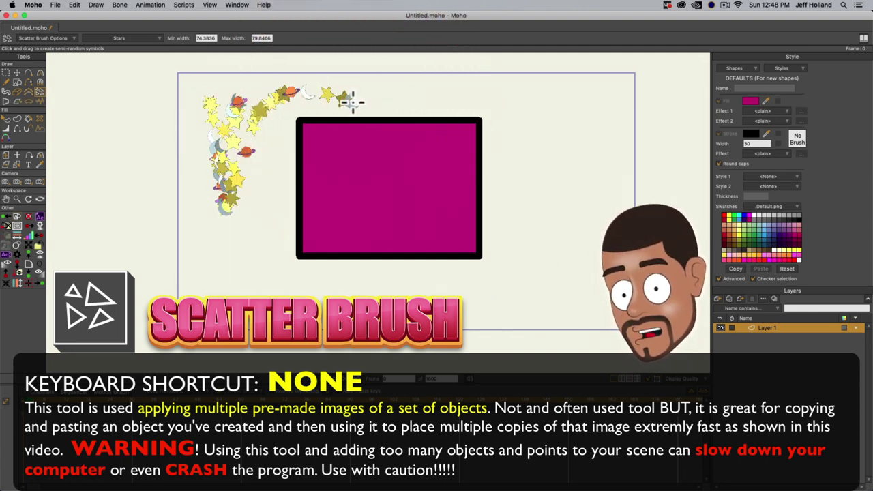
mouse_move(226, 140)
left_mouse_down()
mouse_move(252, 147)
mouse_move(305, 93)
mouse_move(400, 90)
mouse_move(524, 102)
mouse_move(546, 141)
mouse_move(511, 204)
left_mouse_up()
- Switch the Scatter Brush to Smoke and paint puffs beside and below the stars on the rectangle's left
left_click(119, 38)
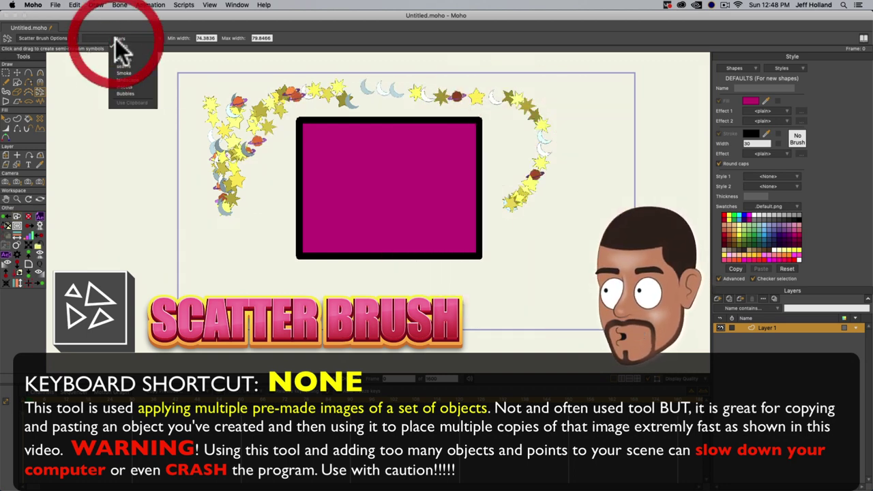
left_click(119, 72)
mouse_move(203, 174)
left_mouse_down()
mouse_move(234, 257)
mouse_move(260, 218)
mouse_move(244, 146)
left_mouse_up()
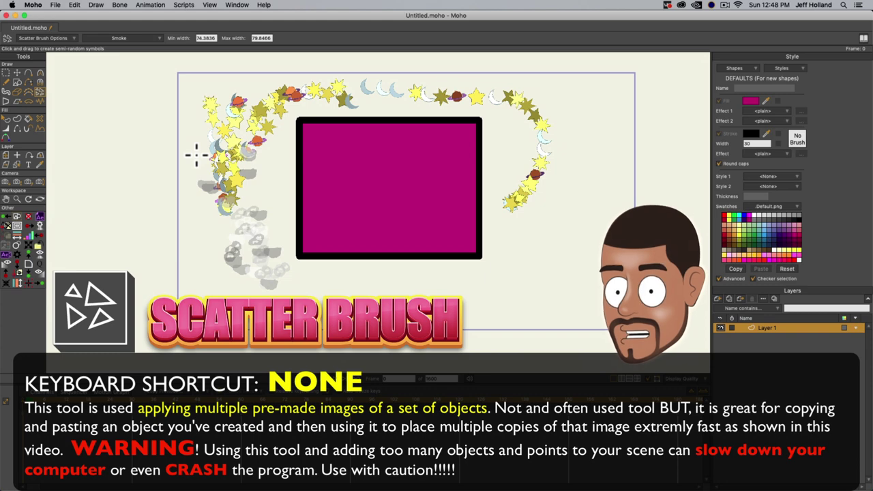
- Delete the rectangle and all the scattered stars and smoke from the layer
key("t")
key("super+a")
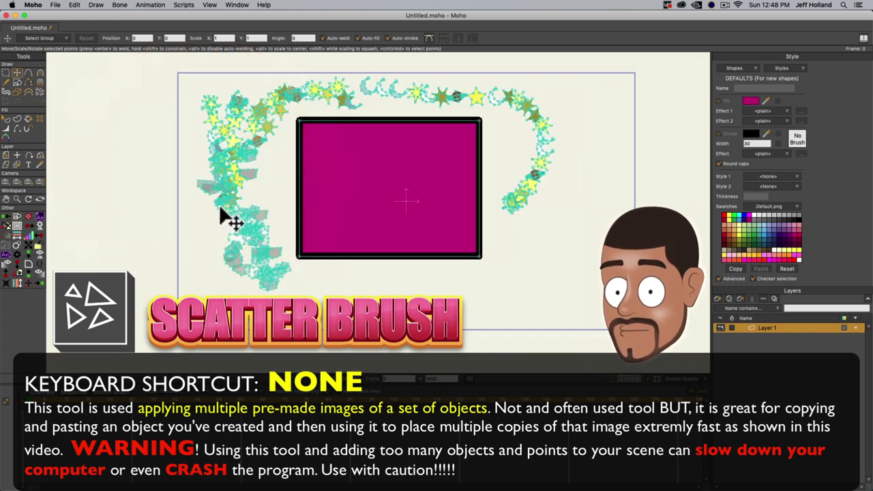
key("Delete")
key("g")
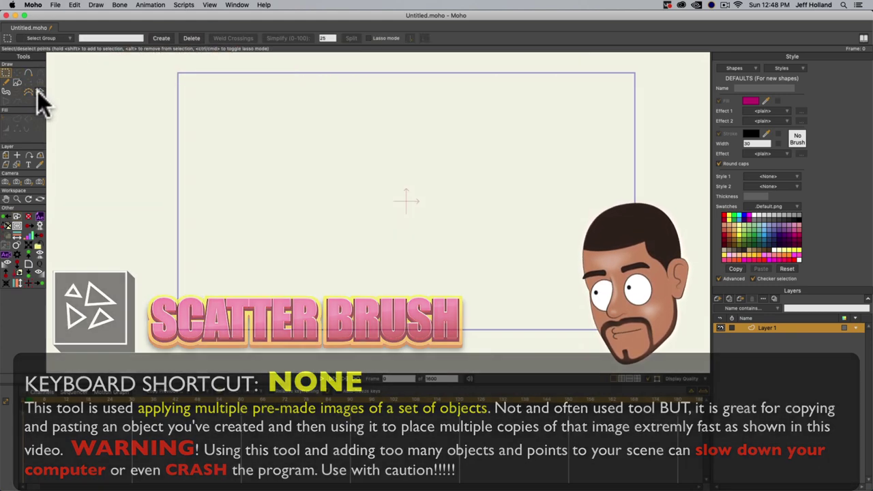
- Draw a thin vertical green ellipse with Auto-stroke off, like a blade of grass, in the frame's lower-left area
left_click(37, 91)
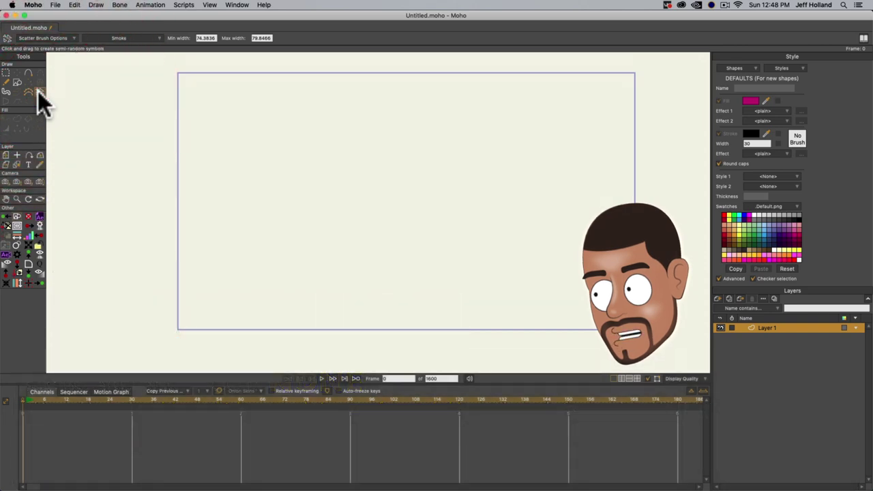
left_click(18, 83)
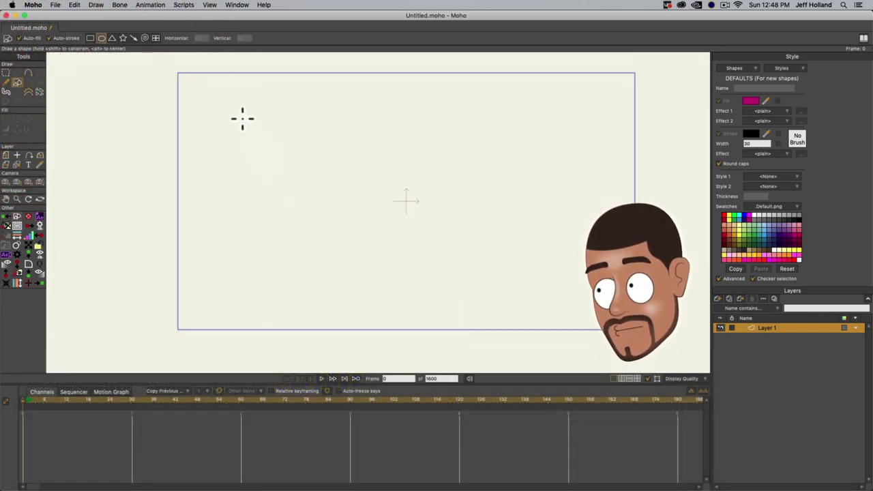
left_click(49, 38)
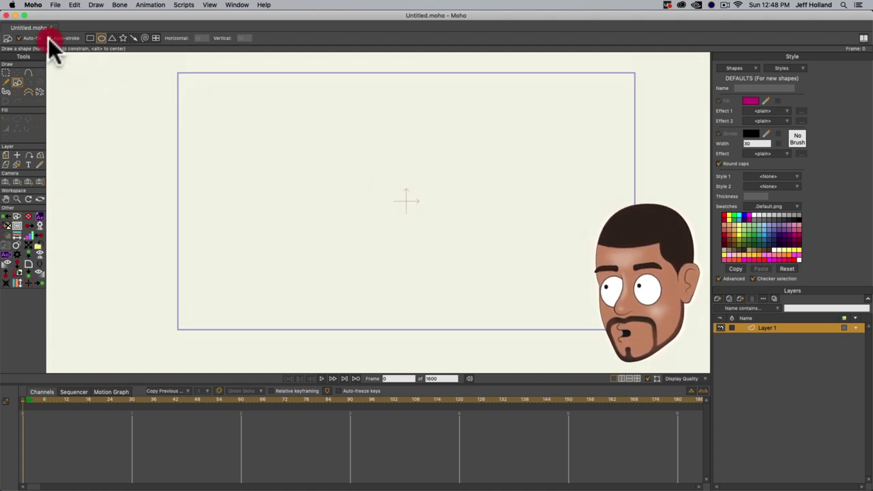
left_click(734, 216)
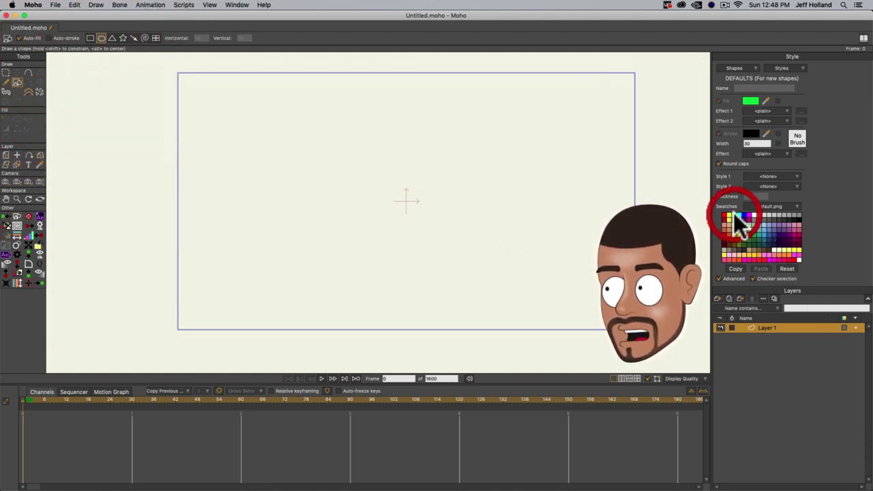
left_click_drag(279, 240, 281, 294)
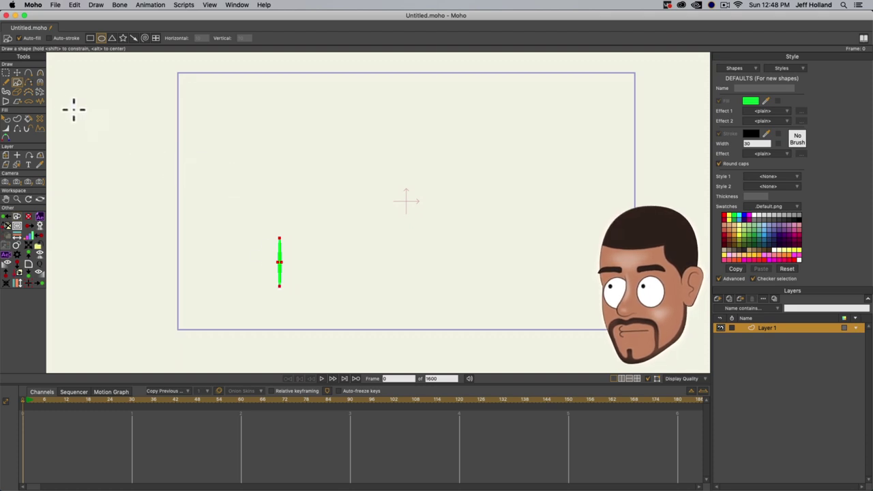
- Set the Scatter Brush to Use Clipboard and paint three overlapping rows of green blades above the original ellipse
left_click(39, 90)
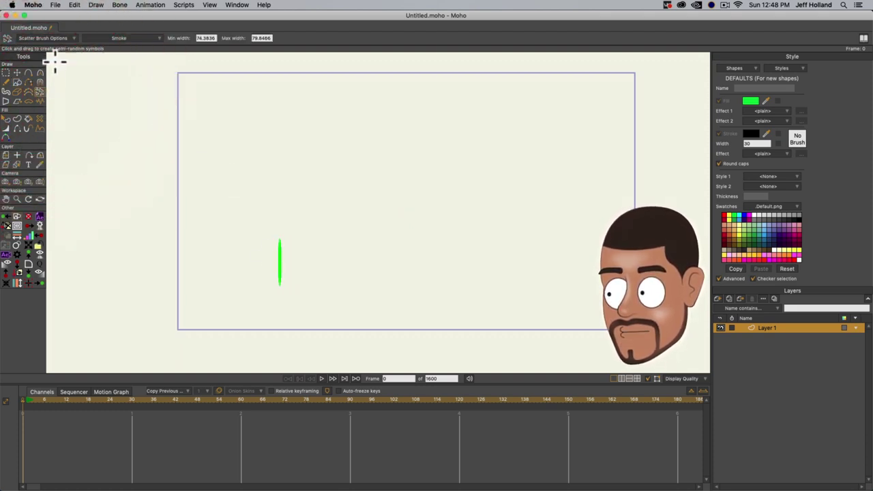
left_click(50, 38)
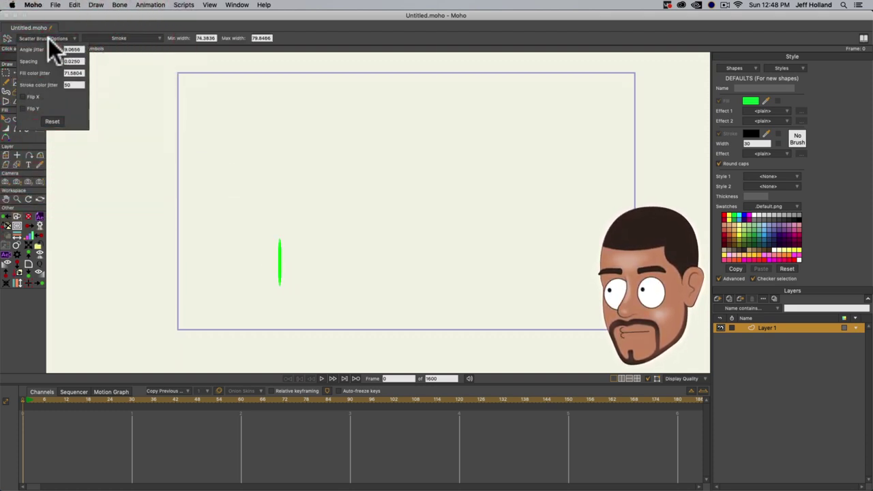
left_click(111, 38)
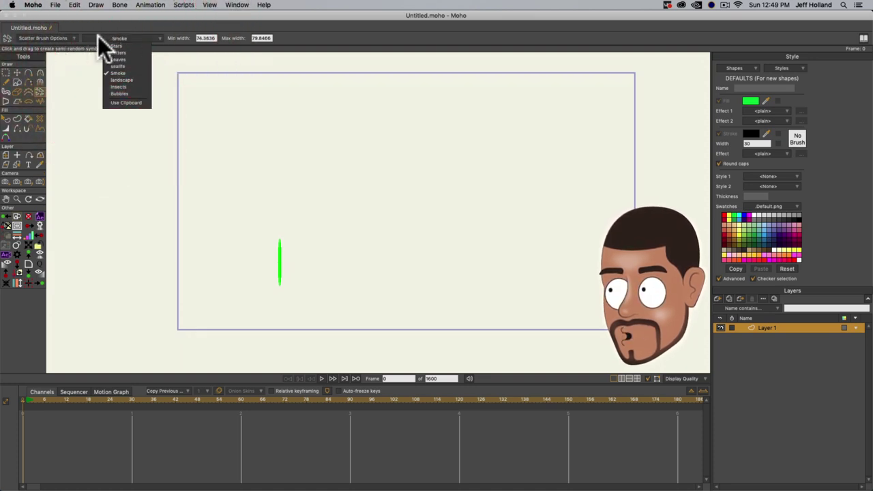
left_click(120, 102)
left_click_drag(240, 194, 331, 195)
scroll(241, 220, "up", 3)
mouse_move(248, 216)
left_mouse_down()
mouse_move(270, 206)
mouse_move(372, 220)
mouse_move(251, 226)
left_mouse_up()
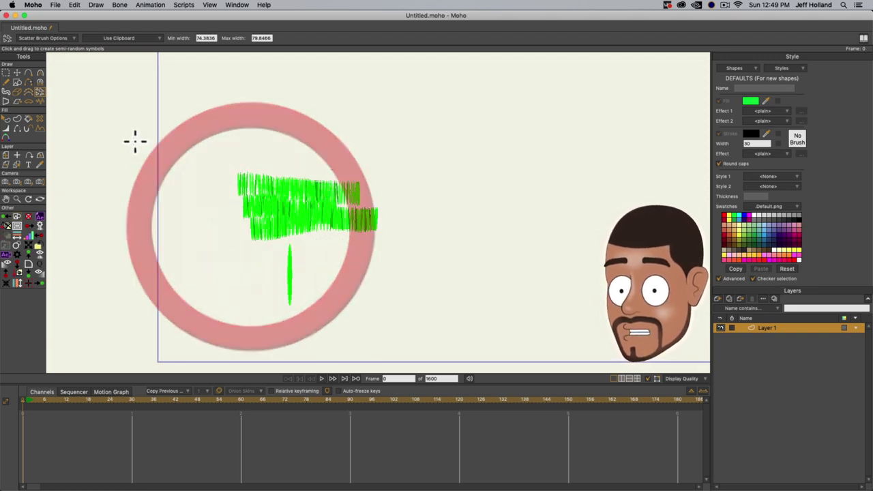
- Examine the Scatter Brush options for angle jitter, spacing, color jitter and flipping
left_click(44, 38)
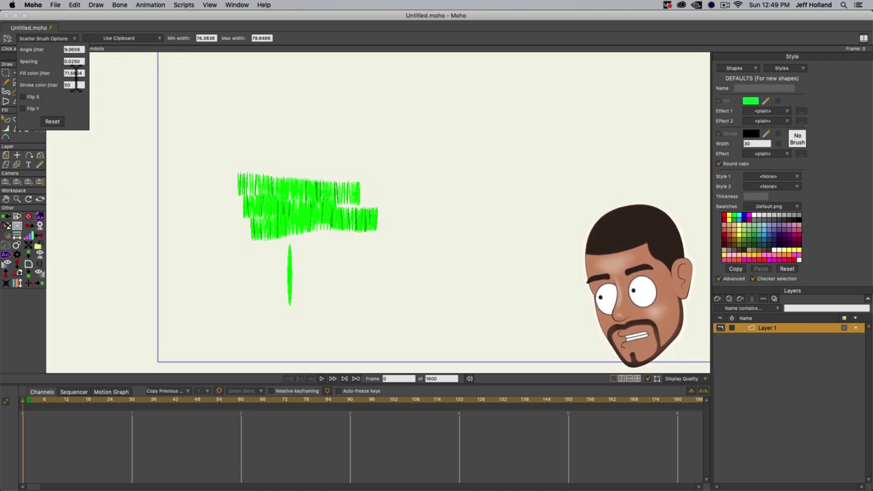
left_click(273, 160)
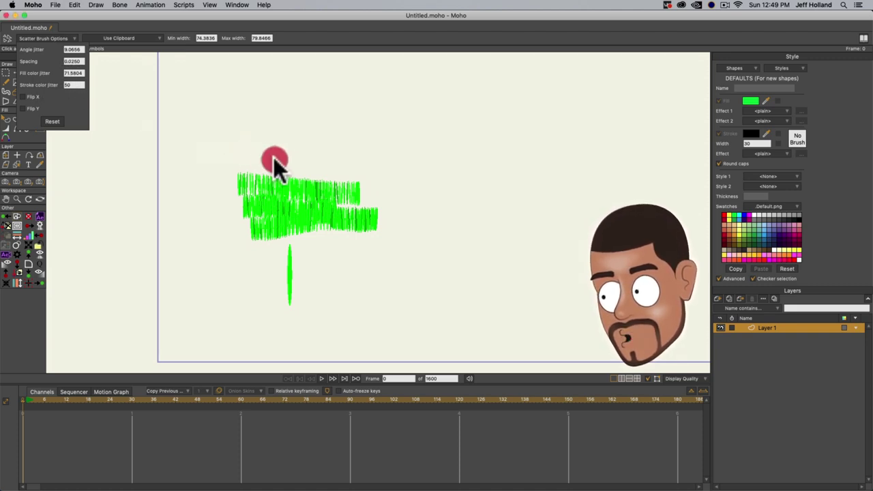
- Paint more overlapping rows of green blades over and around the existing grass patch with the Scatter Brush
mouse_move(300, 167)
left_mouse_down()
mouse_move(228, 174)
mouse_move(335, 183)
mouse_move(307, 201)
mouse_move(315, 217)
mouse_move(293, 230)
mouse_move(211, 234)
mouse_move(347, 215)
mouse_move(291, 226)
mouse_move(245, 198)
left_mouse_up()
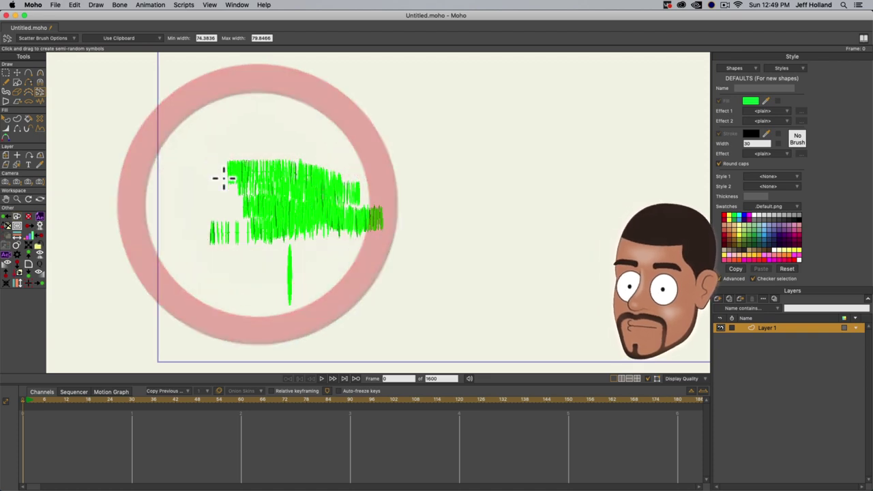
left_click_drag(204, 218, 328, 240)
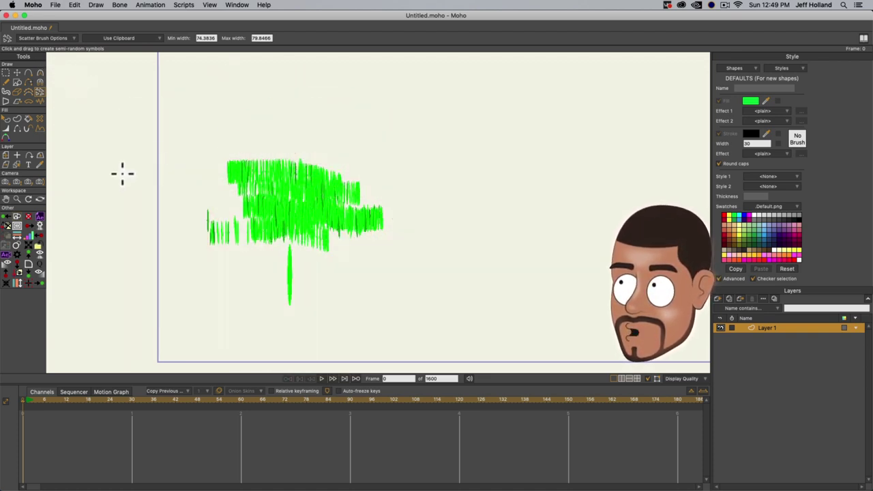
- Select all the green blades, including the original ellipse, and delete them from the layer
left_click(5, 72)
mouse_move(185, 148)
left_mouse_down()
mouse_move(332, 229)
mouse_move(411, 316)
left_mouse_up()
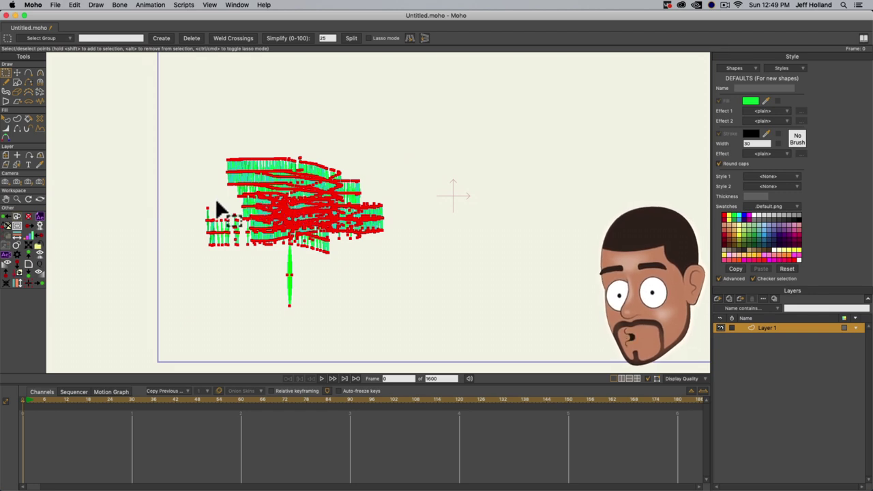
key("t")
mouse_move(204, 189)
left_mouse_down()
mouse_move(355, 273)
mouse_move(329, 258)
left_mouse_up()
key("super+a")
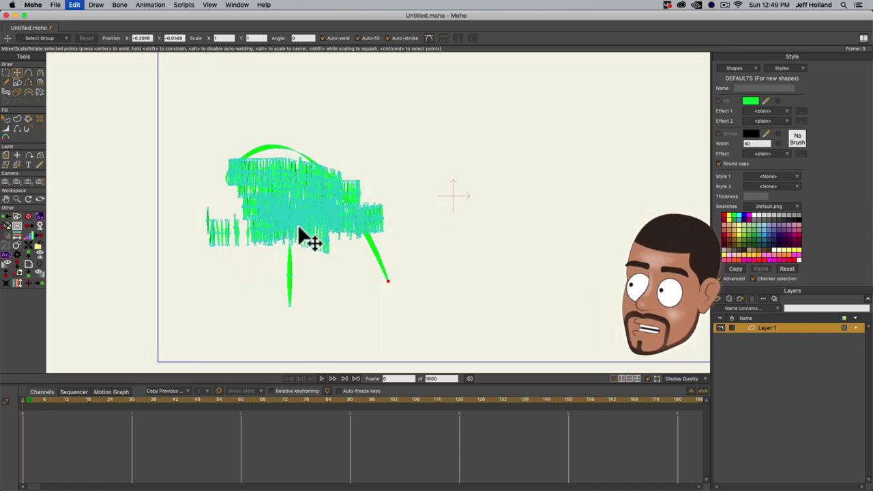
key("Delete")
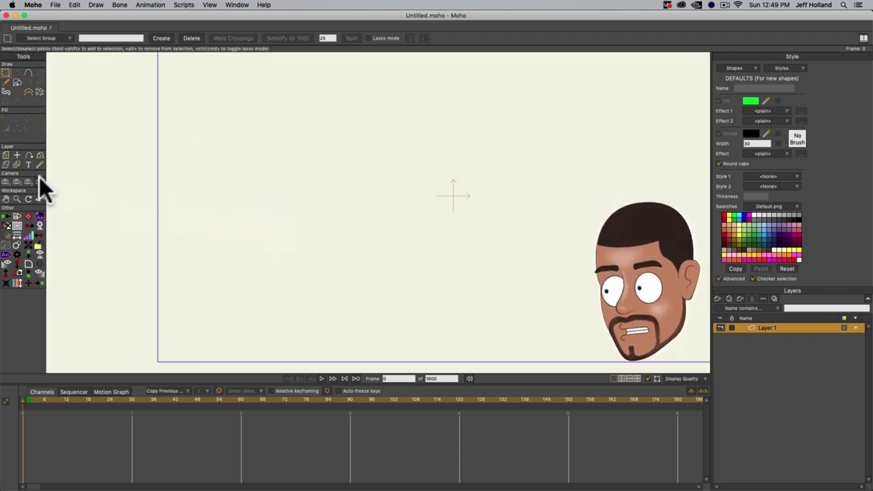
- Draw a green square with a black outline near the frame's centre, with Auto-fill and Auto-stroke both on
left_click(17, 82)
left_click(91, 37)
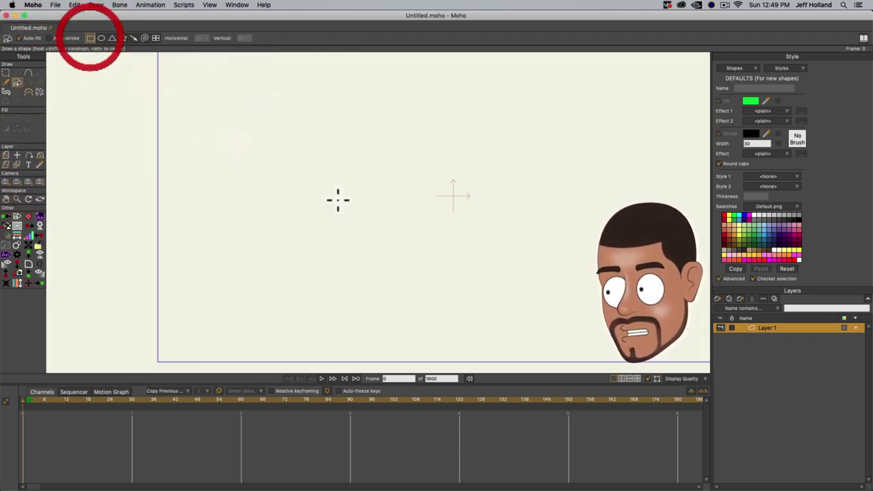
mouse_move(375, 119)
left_mouse_down()
mouse_move(499, 246)
mouse_move(414, 203)
left_mouse_up()
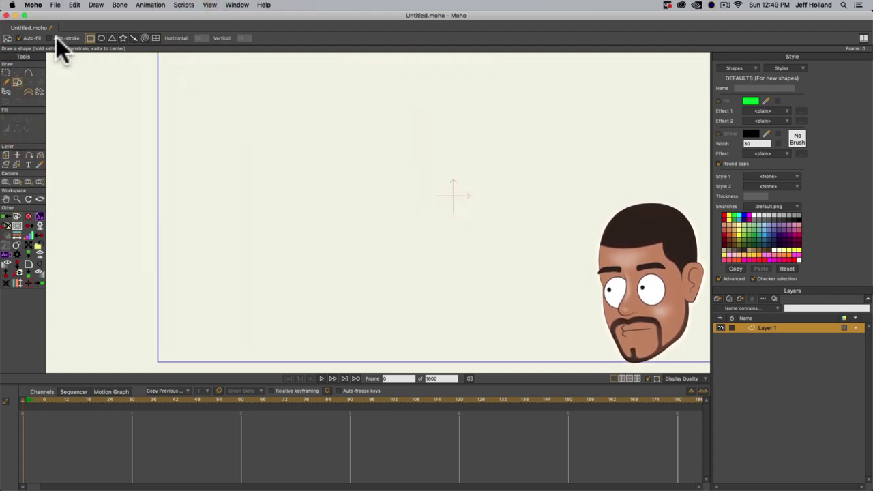
left_click(50, 38)
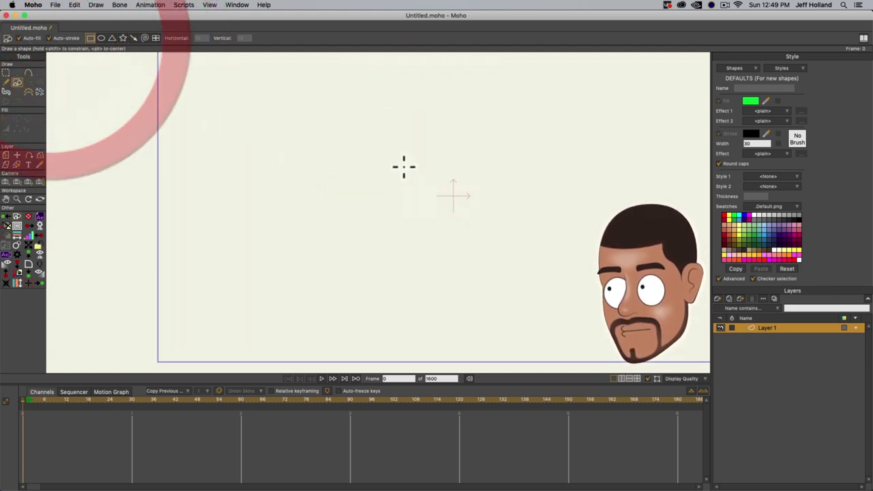
left_click_drag(396, 135, 523, 257)
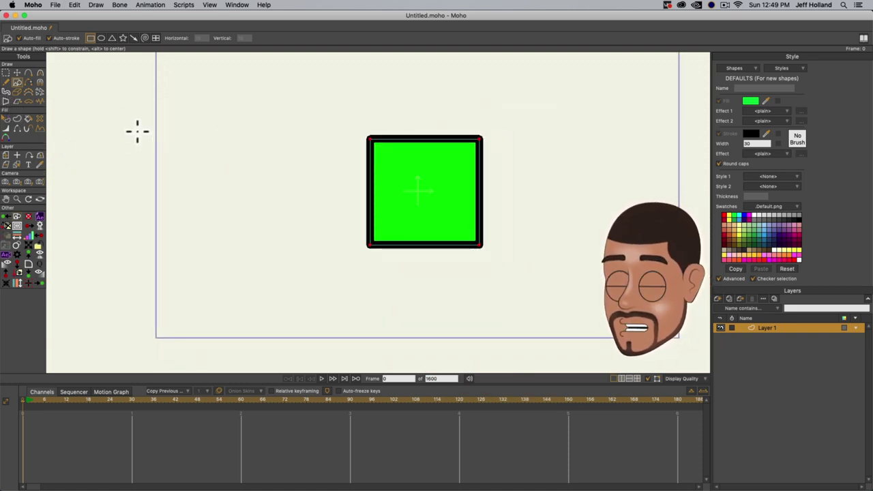
- Distort the green square slightly with the Perspective Points tool
scroll(109, 120, "down", 1)
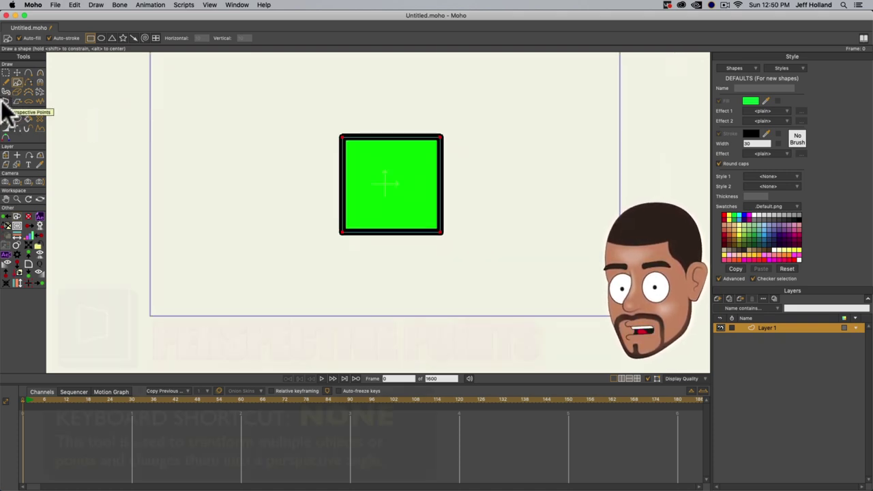
left_click(6, 102)
mouse_move(374, 170)
left_mouse_down()
mouse_move(420, 185)
mouse_move(321, 187)
mouse_move(433, 182)
mouse_move(332, 185)
mouse_move(355, 207)
mouse_move(378, 156)
mouse_move(405, 139)
mouse_move(376, 185)
left_mouse_up()
- Skew the square horizontally with Shear Points so its top leans left, and bend it slightly with Bend Points
left_click(17, 101)
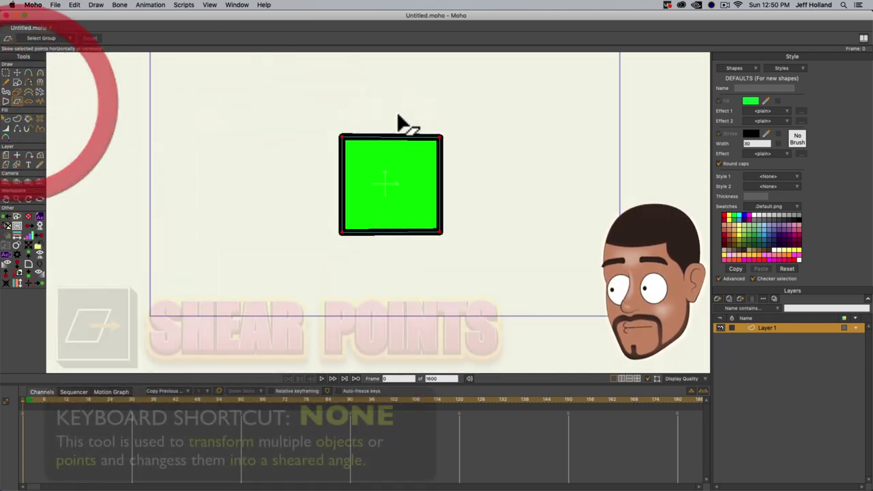
mouse_move(394, 133)
left_mouse_down()
mouse_move(478, 135)
mouse_move(259, 138)
mouse_move(374, 130)
mouse_move(428, 138)
mouse_move(368, 143)
mouse_move(345, 183)
mouse_move(355, 184)
mouse_move(347, 182)
left_mouse_up()
left_click(27, 103)
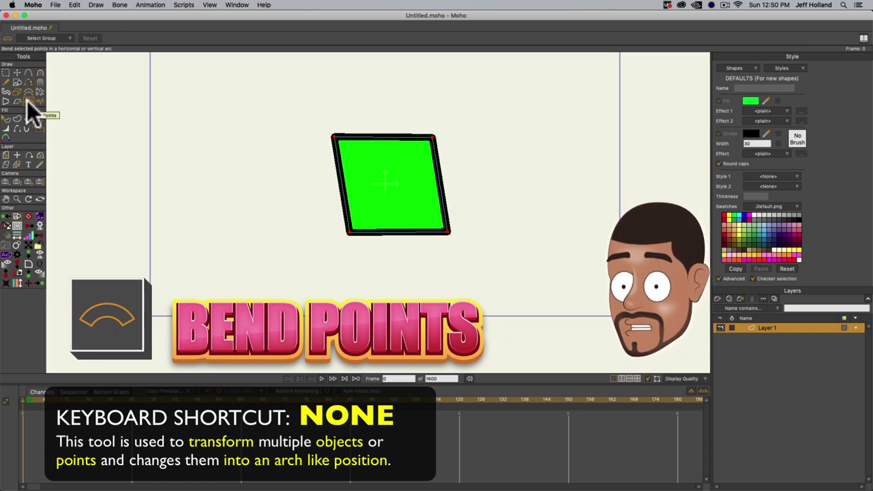
left_click_drag(296, 168, 392, 213)
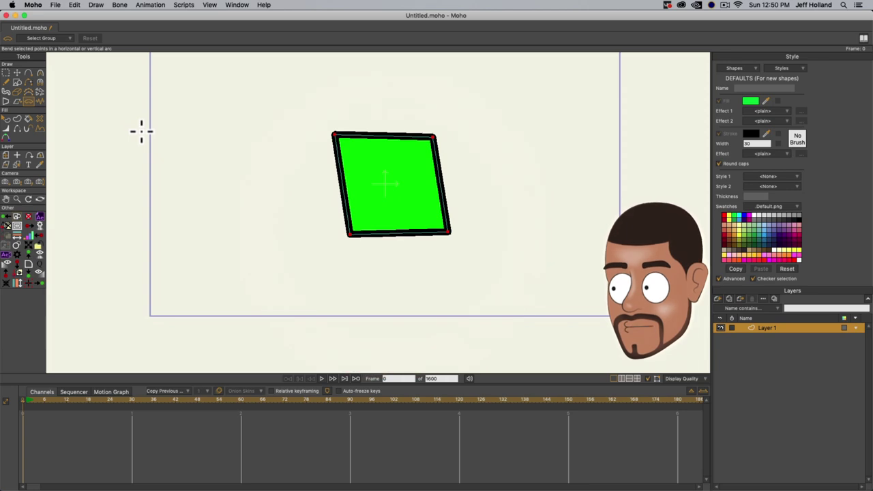
- Replace the skewed square with a 10 by 10 grid of green cells with black outlines in the frame's middle
left_click(40, 101)
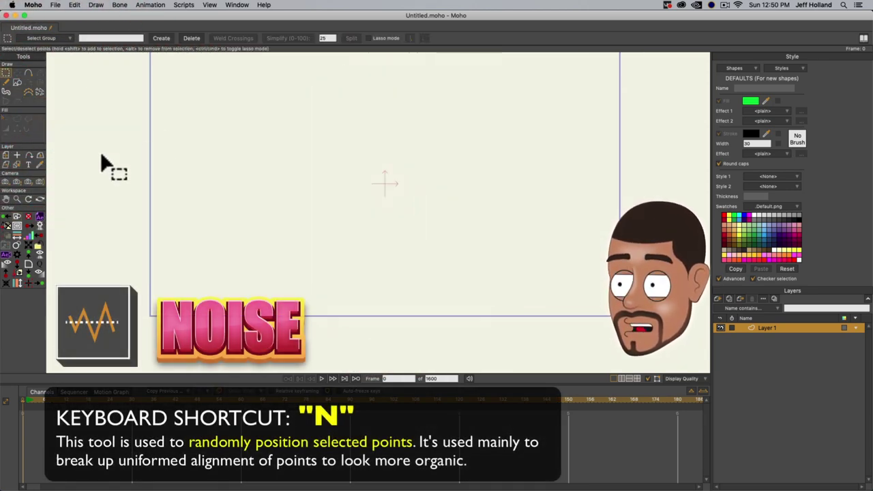
left_click(41, 104)
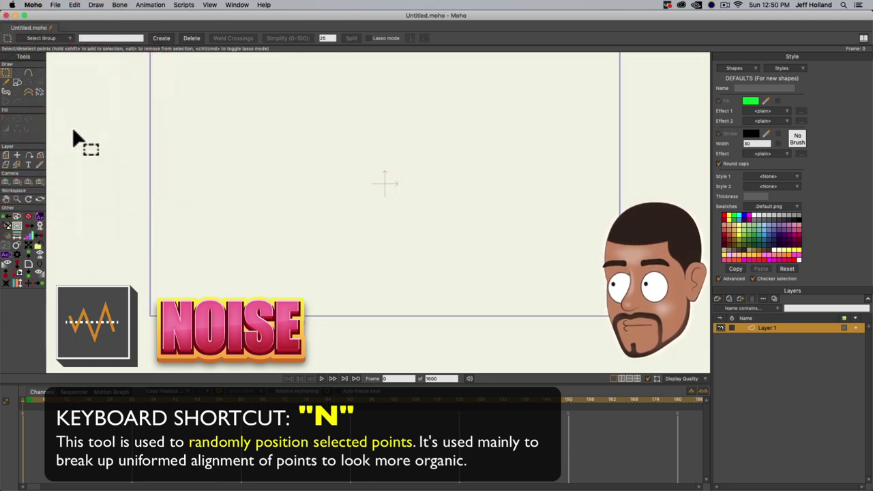
left_click(17, 82)
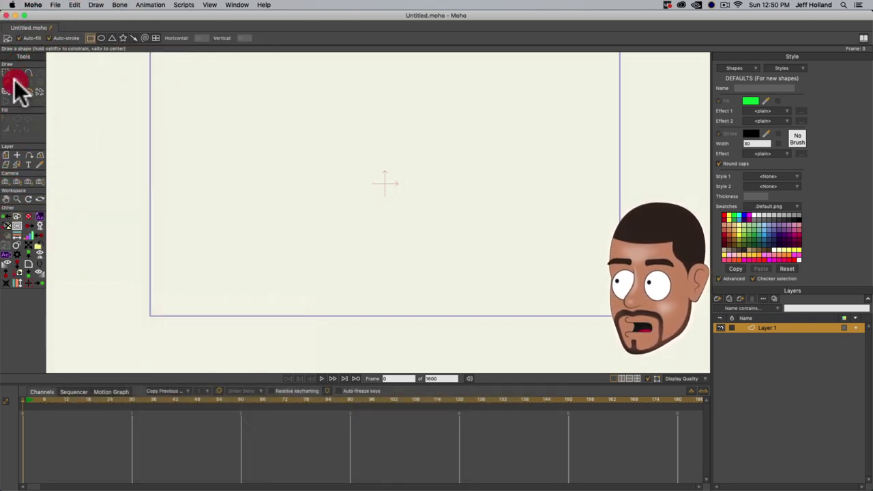
left_click(155, 37)
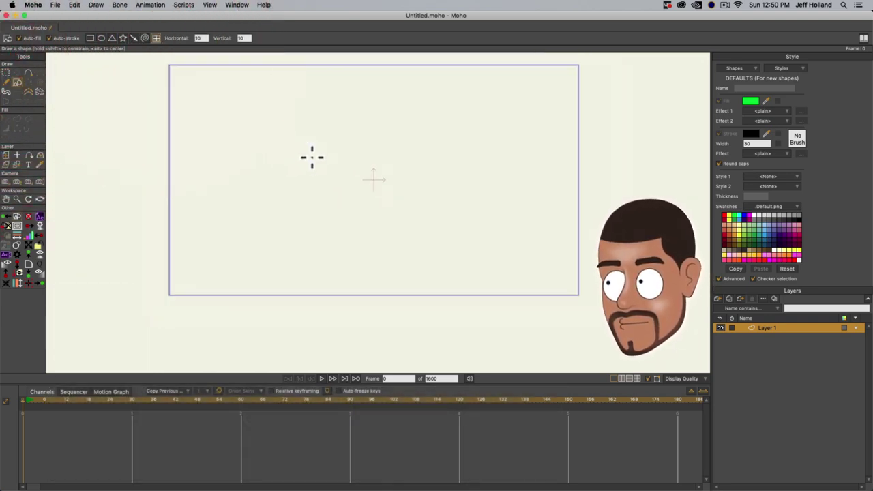
left_click_drag(265, 94, 367, 157)
left_click_drag(402, 190, 484, 284)
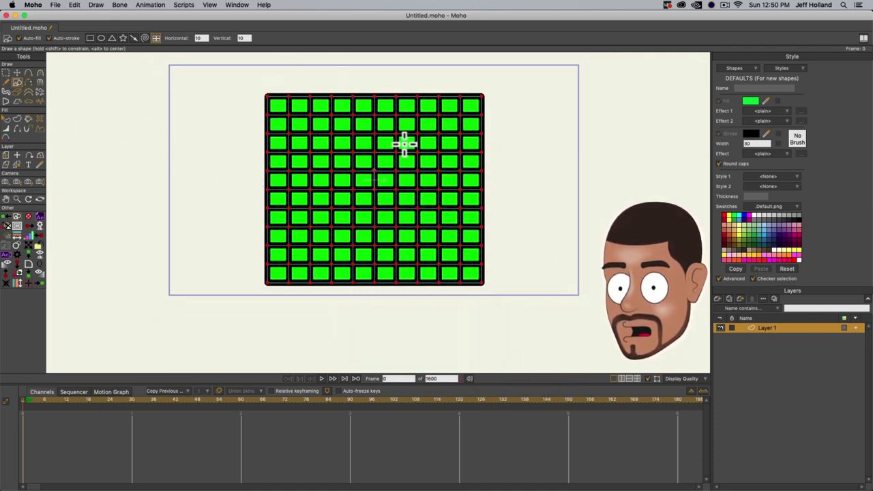
- Randomly distort the points of the outlined grid with the Noise tool
left_click(40, 99)
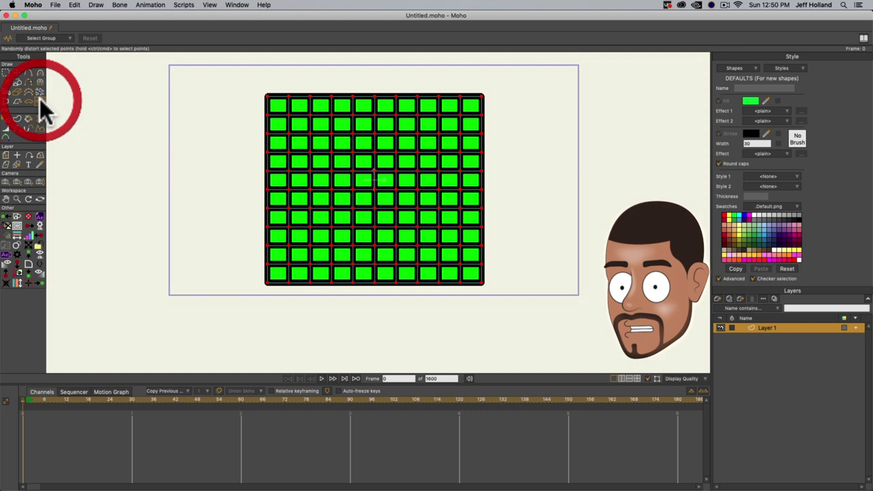
left_click(317, 172)
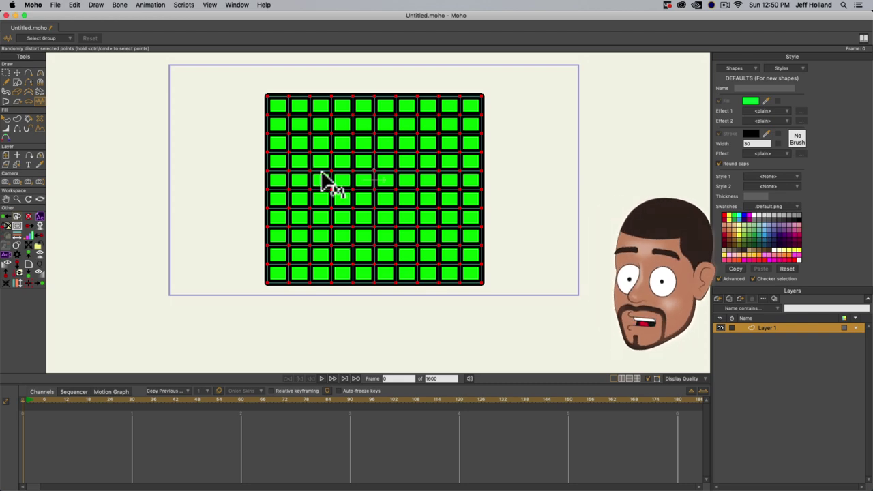
left_click(367, 175)
left_click_drag(407, 176, 401, 195)
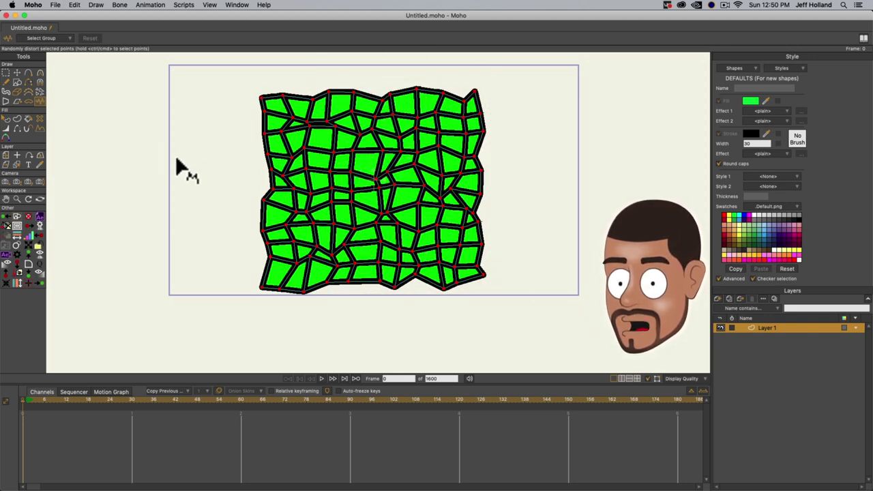
- Undo the noise and the outlined grid, and draw a green 10 by 10 grid with Auto-stroke off
key("super+z")
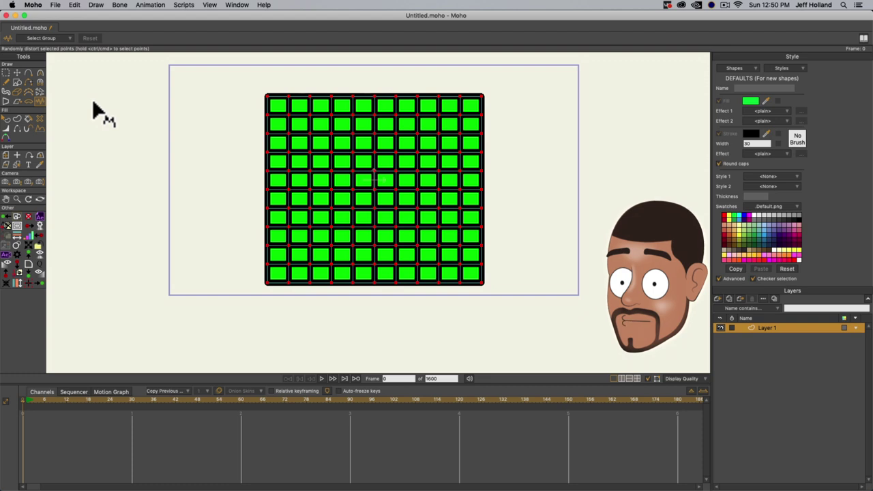
key("super+z")
left_click(18, 82)
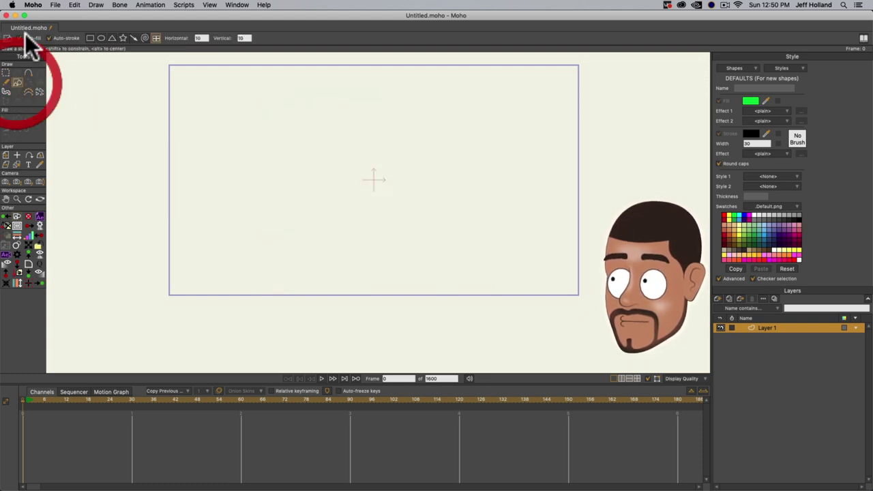
left_click(48, 37)
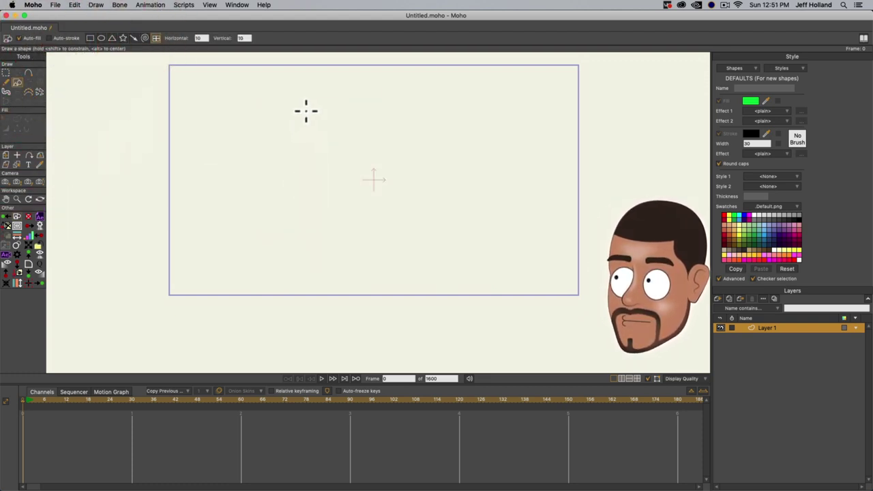
left_click_drag(311, 115, 490, 280)
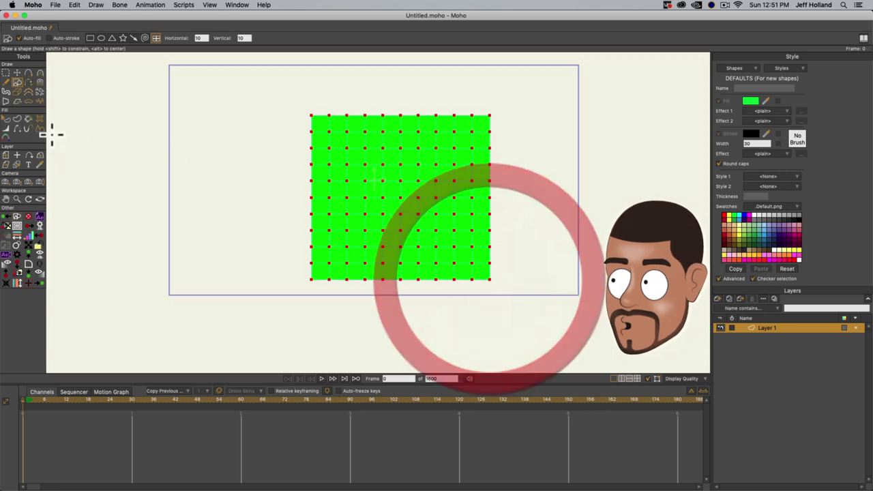
- Randomly distort the points of the stroke-free grid with the Noise tool for an irregular, organic shape
left_click(40, 101)
left_click(390, 176)
left_click(435, 192)
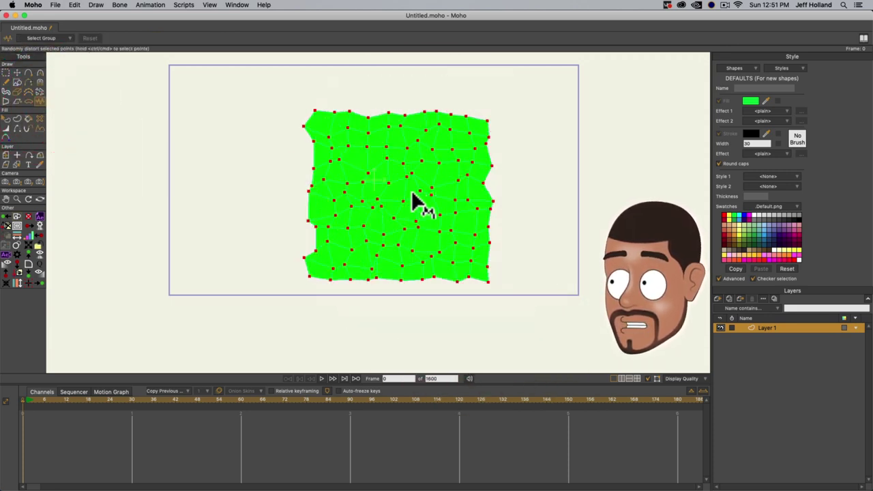
- Select eleven scattered cells across the distorted grid and set their fill to a slightly darker green, #12E812
key("q")
left_click(392, 174)
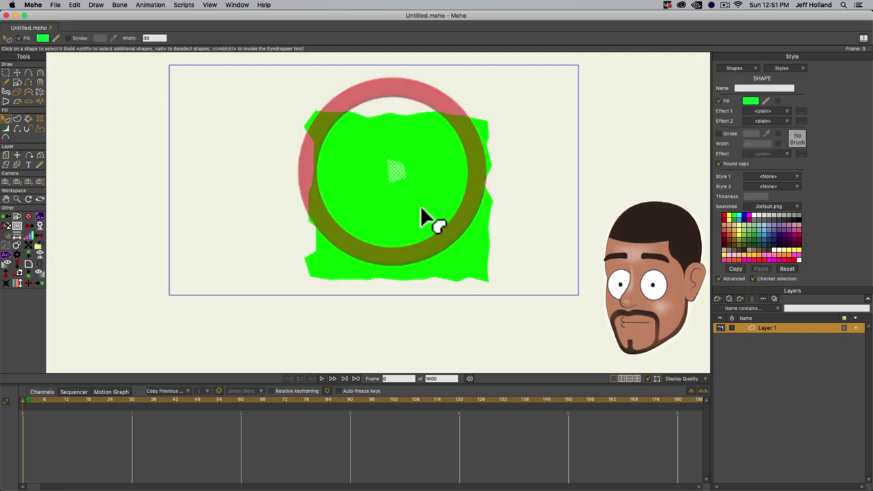
left_click(423, 205, "shift")
left_click(353, 210, "shift")
left_click(341, 154, "shift")
left_click(459, 138, "shift")
left_click(466, 251, "shift")
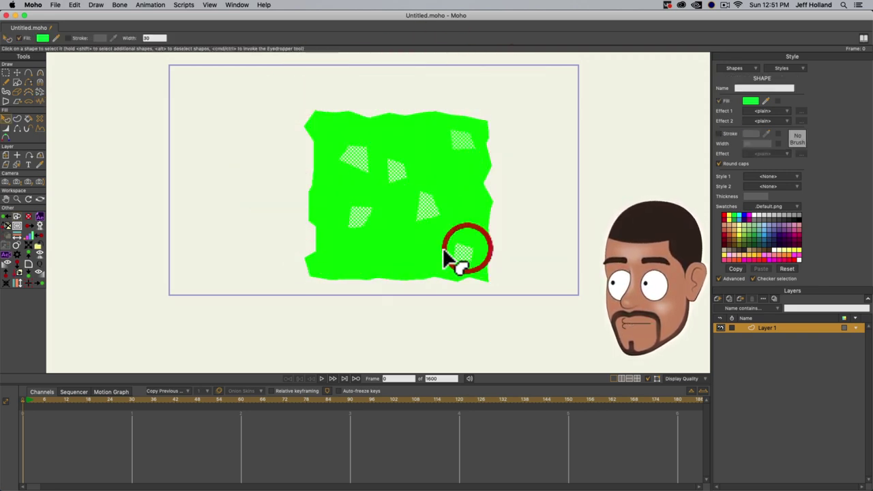
left_click(409, 254, "shift")
left_click(464, 206, "shift")
left_click(360, 248, "shift")
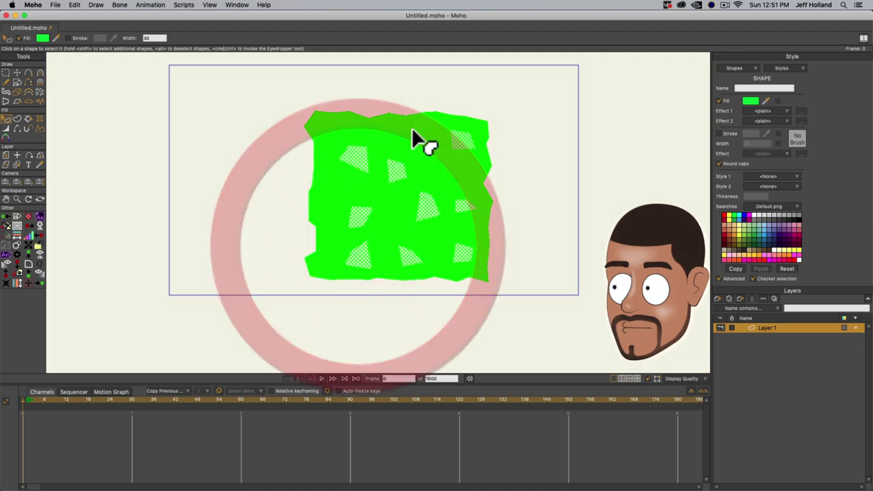
left_click(412, 134, "shift")
left_click(342, 198, "shift")
left_click(749, 101)
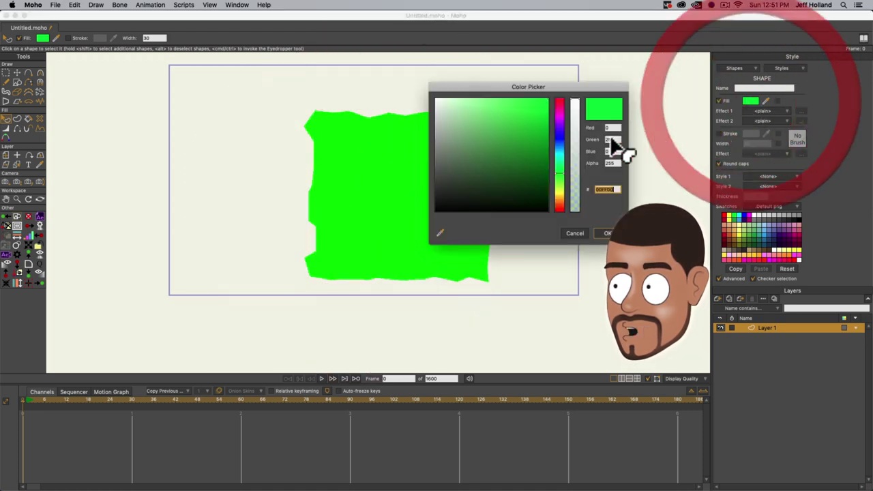
left_click(542, 107)
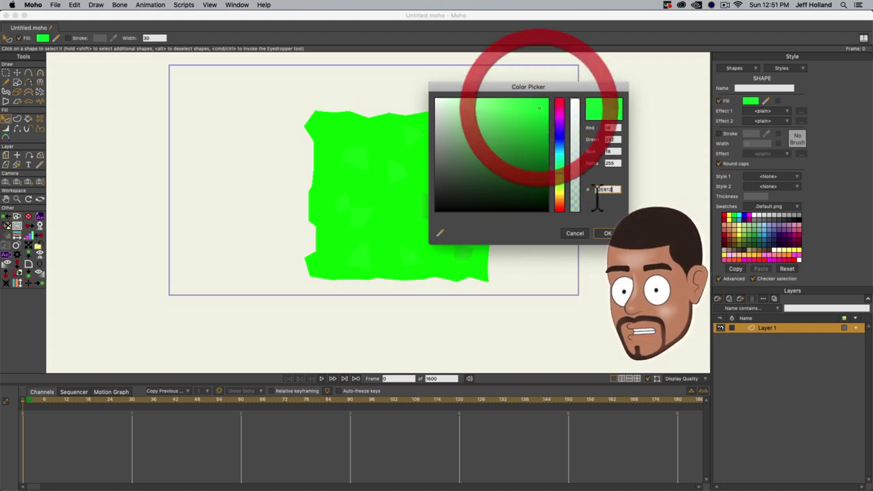
left_click(606, 234)
- Select eleven other scattered cells across the distorted grid and set their fill to a lighter green
left_click(445, 257)
left_click(400, 232)
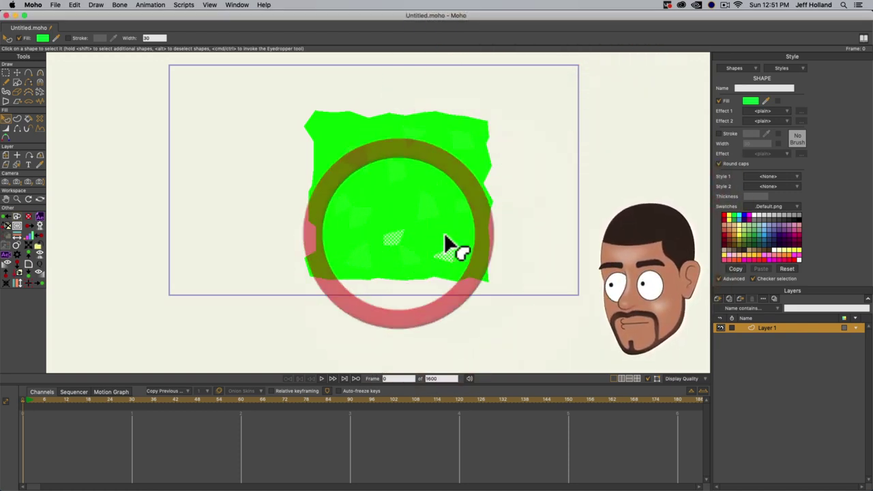
left_click(414, 209)
left_click(428, 172)
left_click(393, 152)
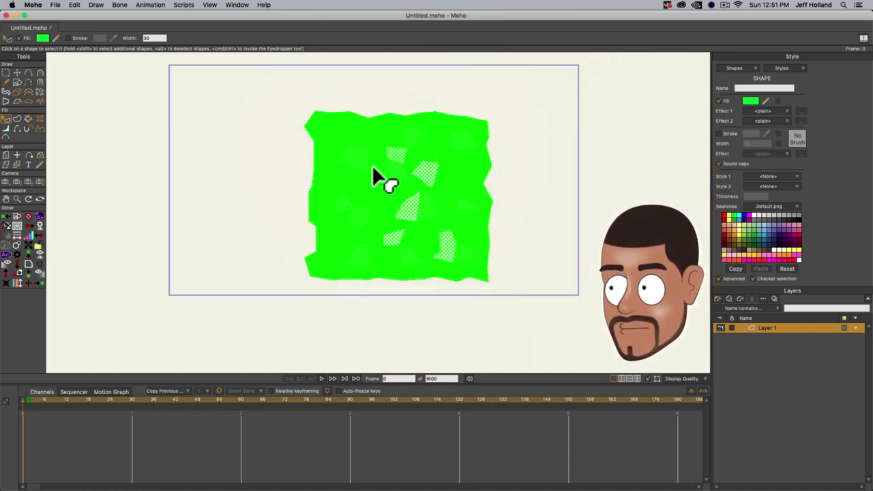
left_click(350, 171)
left_click(333, 127)
left_click(376, 124)
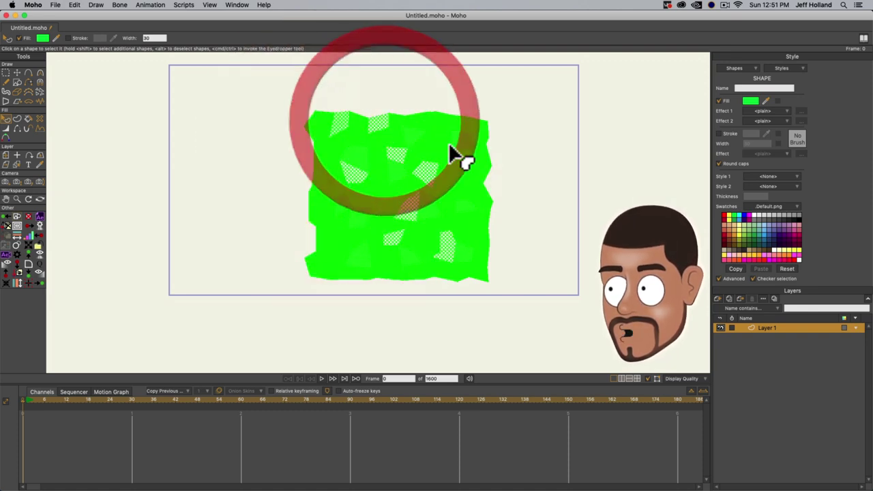
left_click(475, 165)
left_click(317, 207)
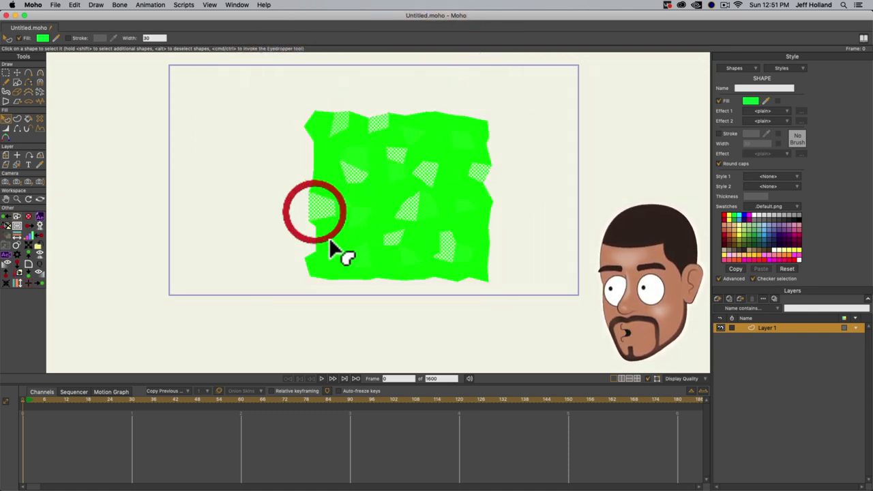
left_click(328, 260)
left_click(750, 101)
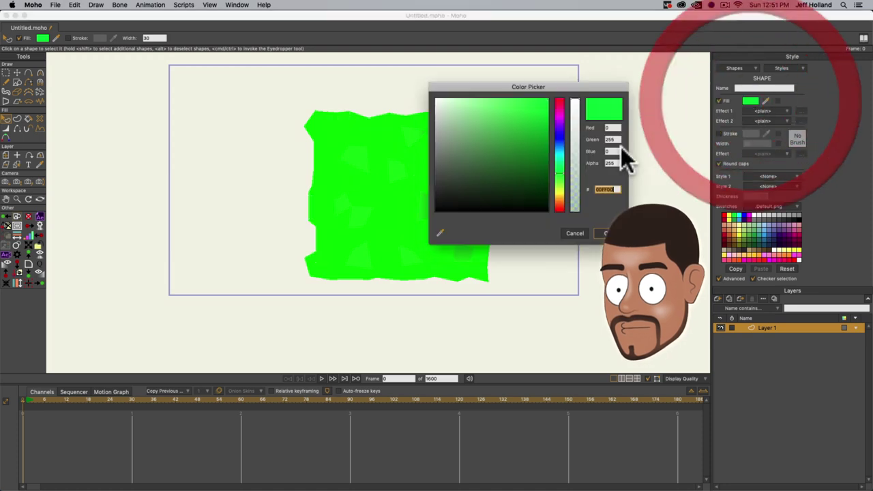
left_click_drag(507, 114, 492, 100)
left_click(604, 232)
left_click(565, 243)
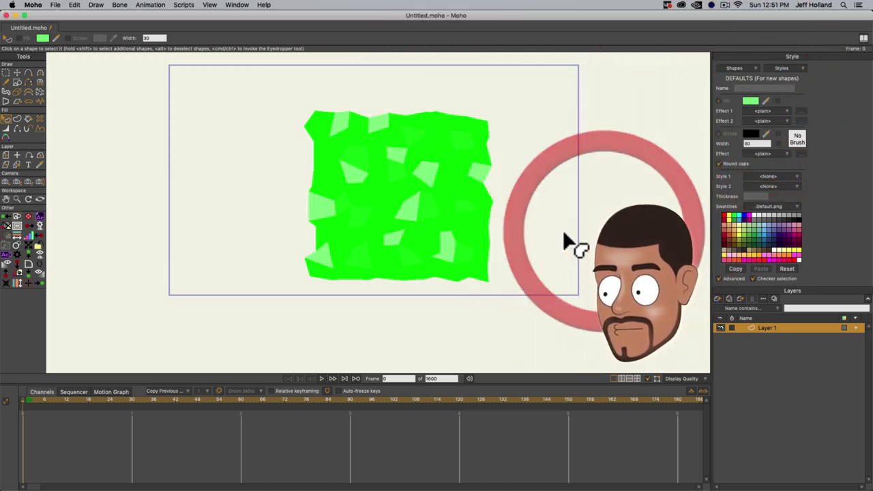
- Return to frame 0 after a short playback and delete the whole distorted grid
key("space")
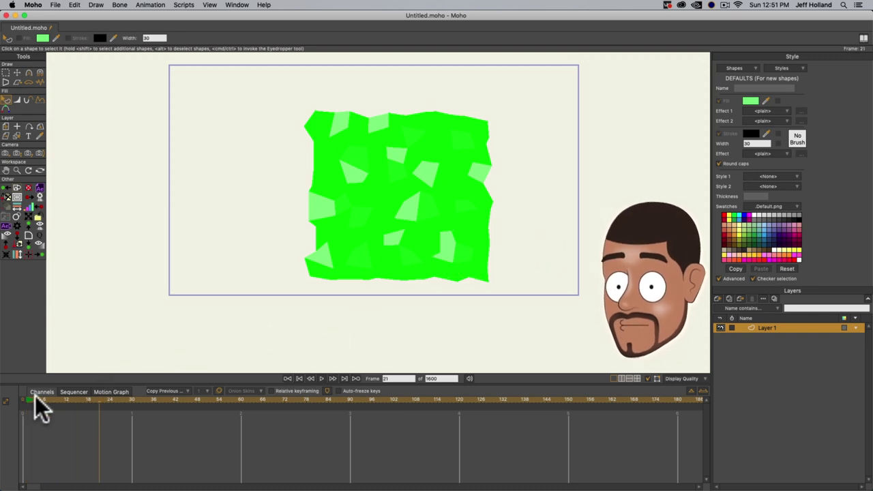
left_click(6, 401)
key("ctrl+a")
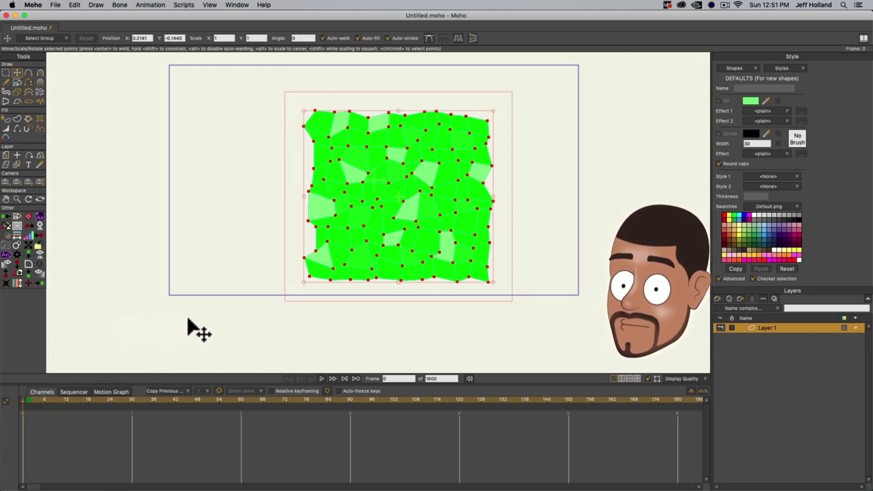
key("Delete")
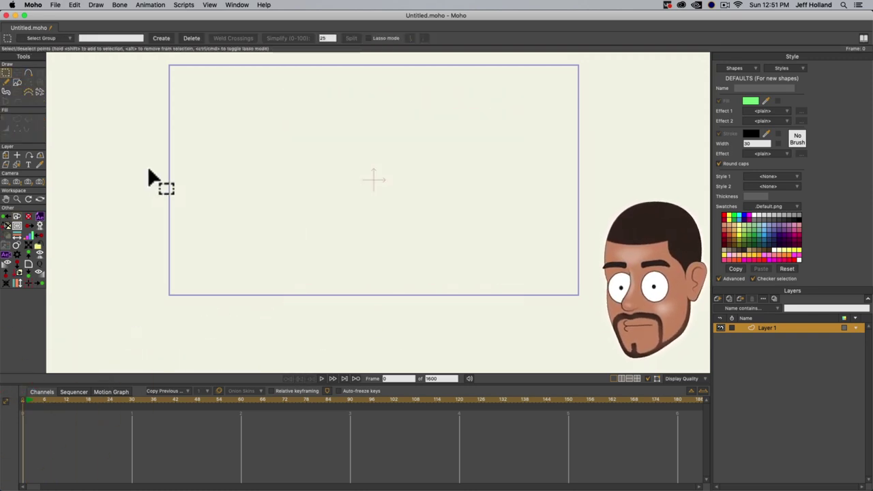
left_click(114, 113)
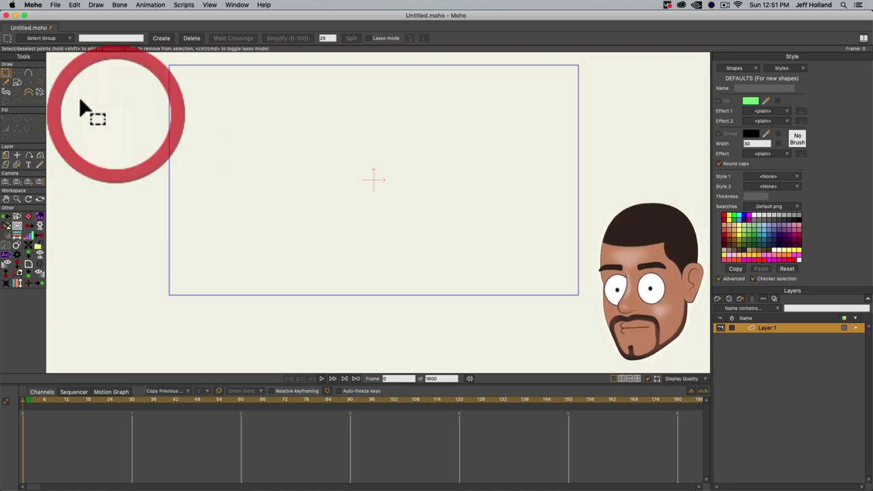
left_click(17, 82)
left_click(271, 109)
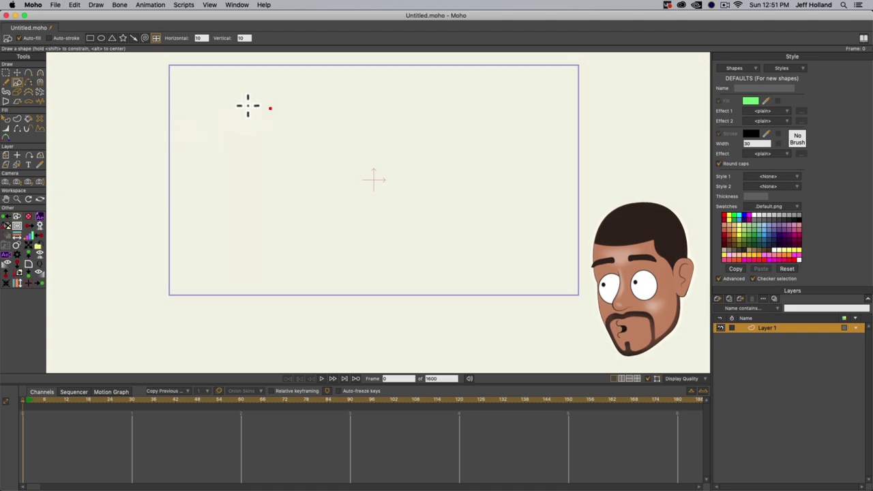
key("g")
left_click(289, 129)
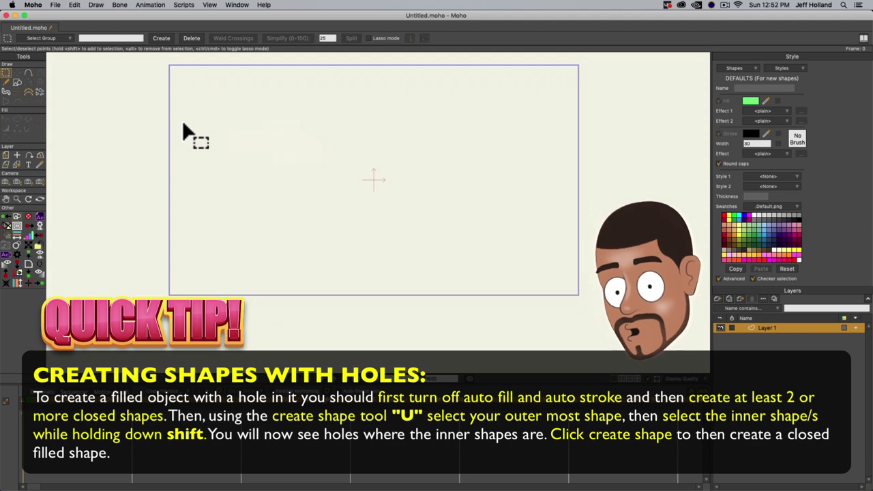
- Draw a large square with Auto-fill off, and a smaller square inside it near its upper-left corner
left_click(18, 82)
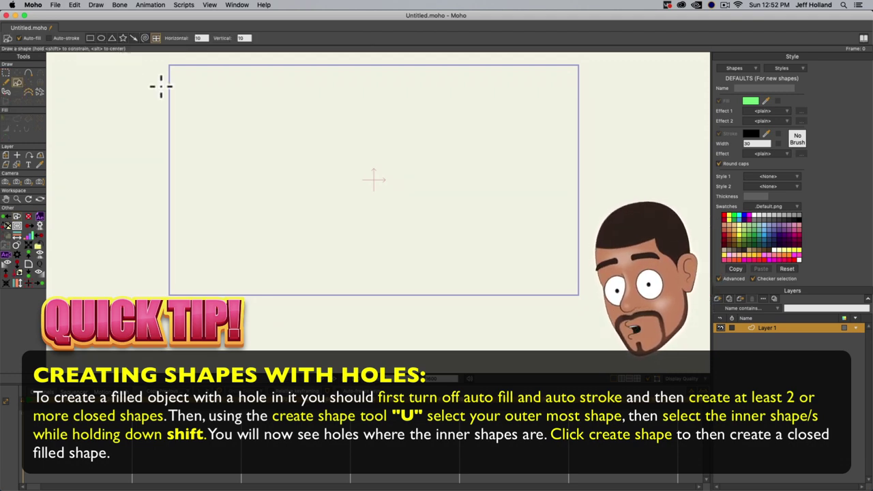
left_click(90, 39)
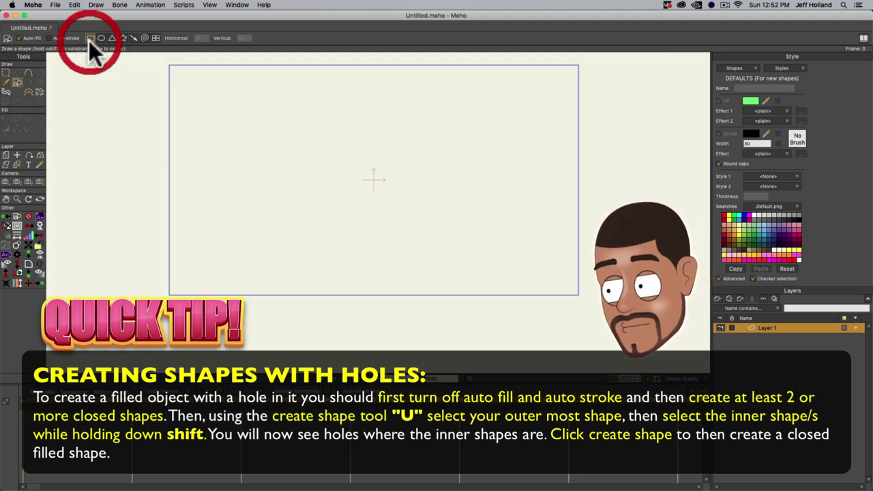
left_click(19, 37)
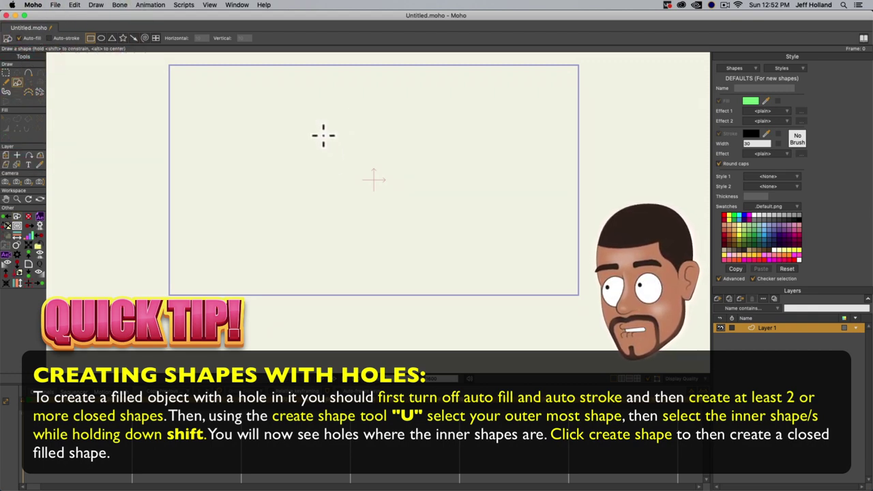
left_click_drag(330, 128, 405, 201)
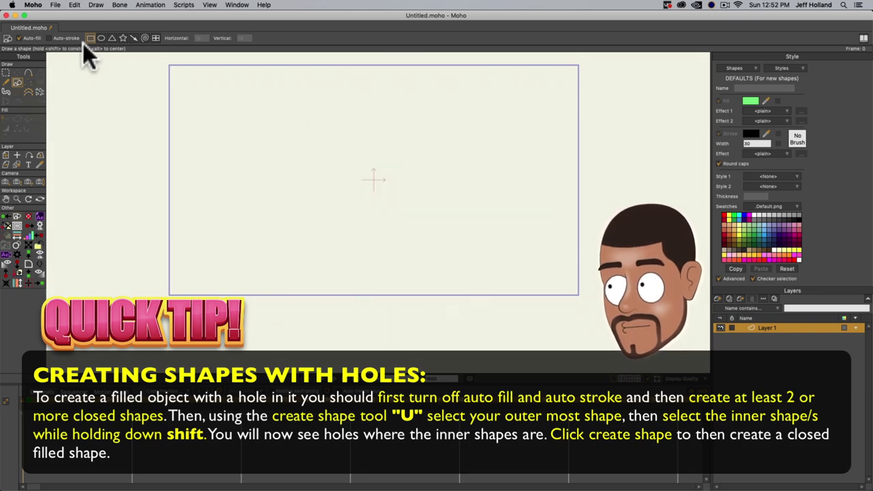
left_click(19, 37)
left_click_drag(325, 118, 451, 243)
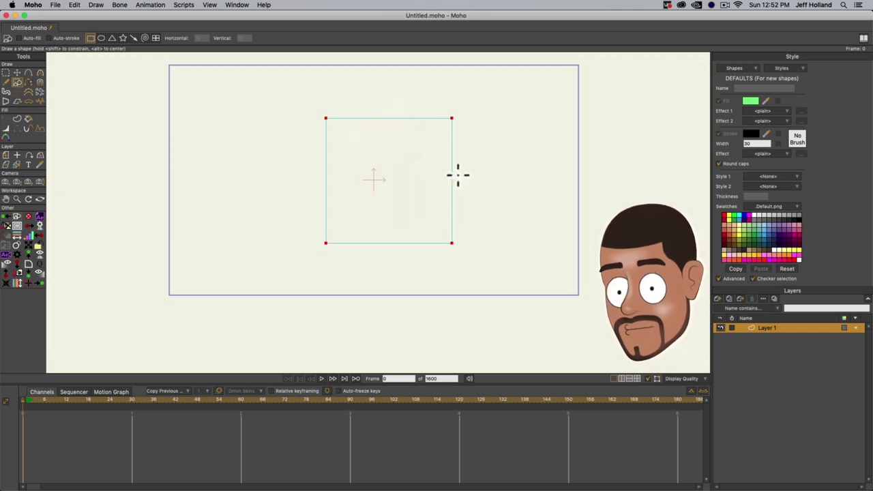
scroll(436, 161, "up", 2)
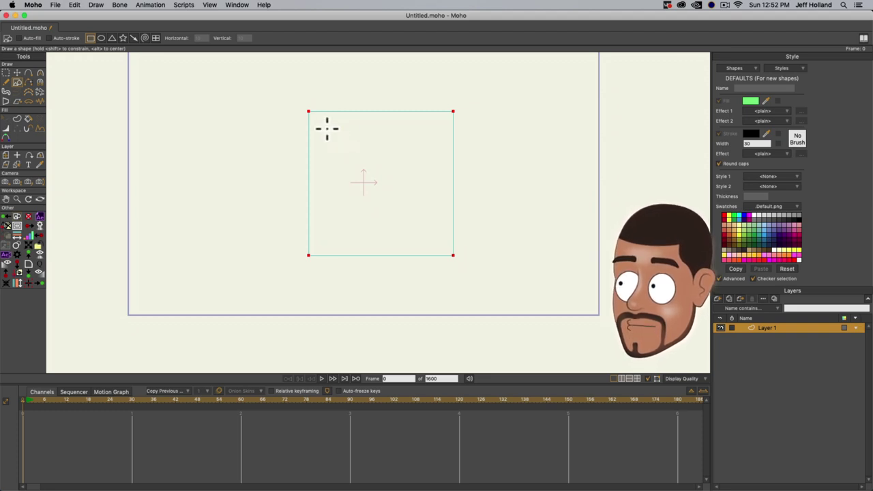
left_click_drag(326, 128, 392, 193)
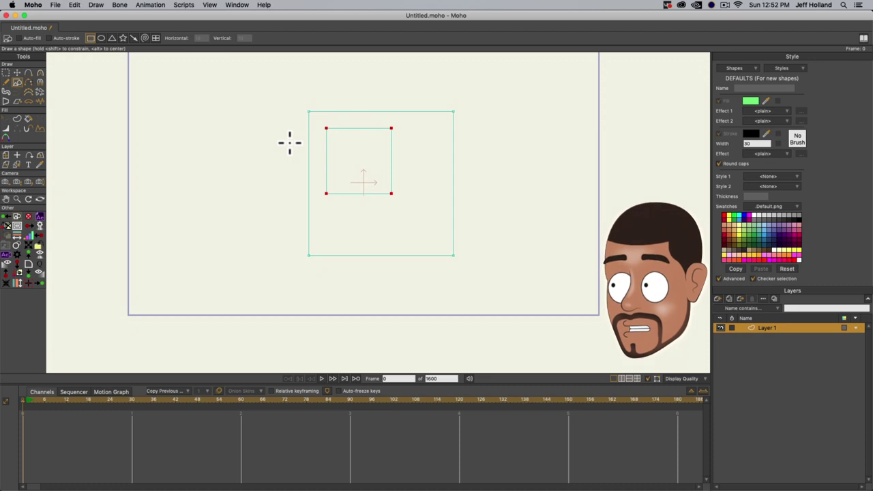
- Create one filled and stroked shape from the outer and inner squares, leaving the inner square as a hole
left_click(17, 120)
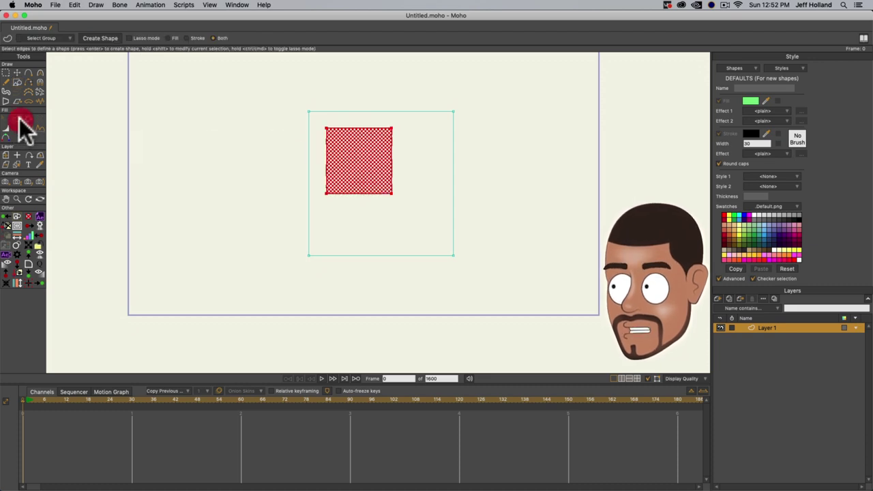
left_click(309, 132)
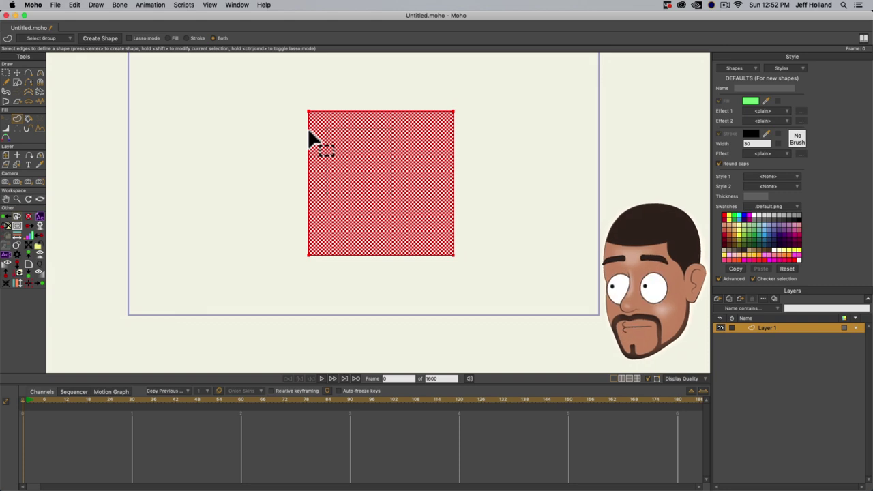
left_click(326, 156)
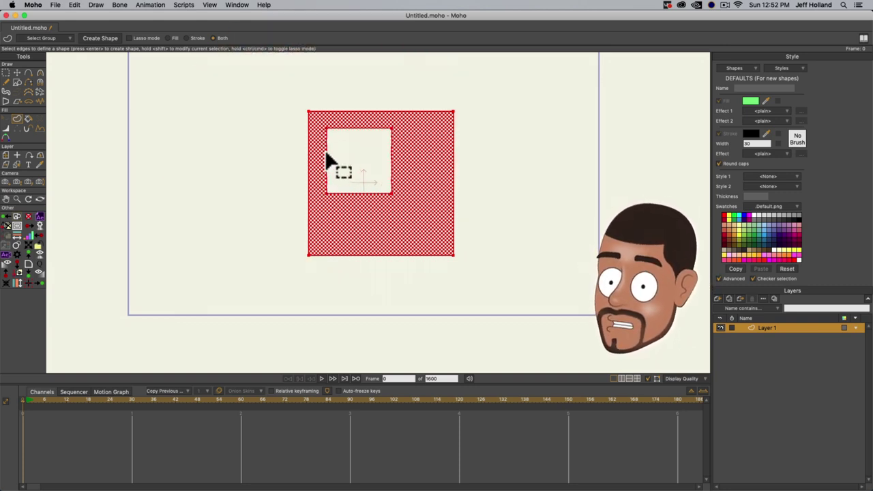
left_click(98, 38)
left_click(315, 222)
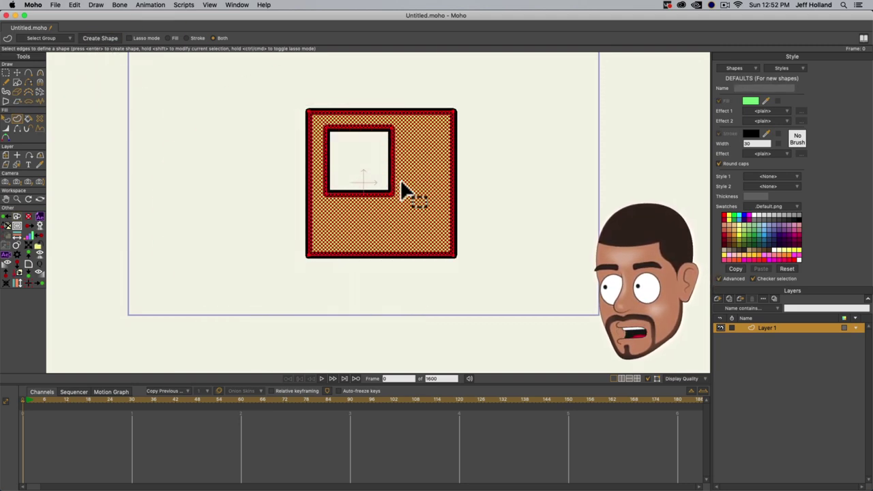
left_click(407, 183)
left_click(523, 185)
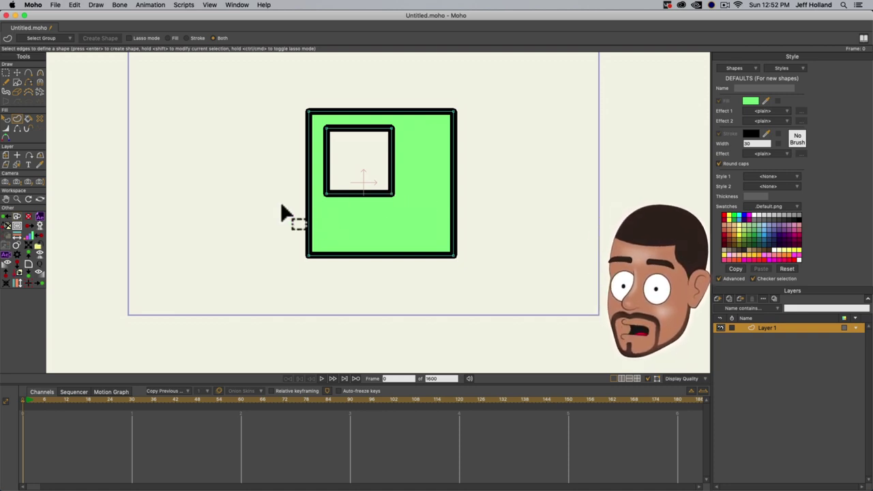
- Move the square hole to the right and slightly down within the green square
key("t")
mouse_move(341, 192)
left_mouse_down()
mouse_move(363, 207)
mouse_move(536, 205)
mouse_move(327, 201)
mouse_move(389, 223)
mouse_move(375, 219)
mouse_move(369, 202)
left_mouse_up()
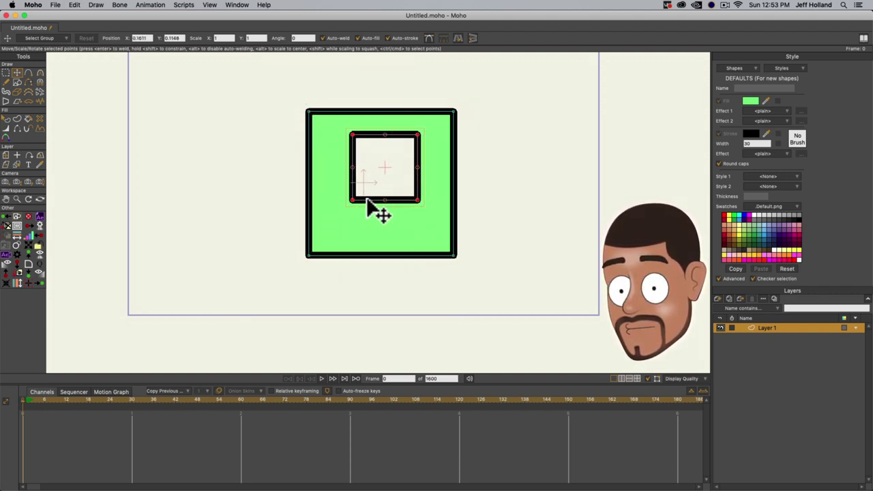
left_click(359, 181)
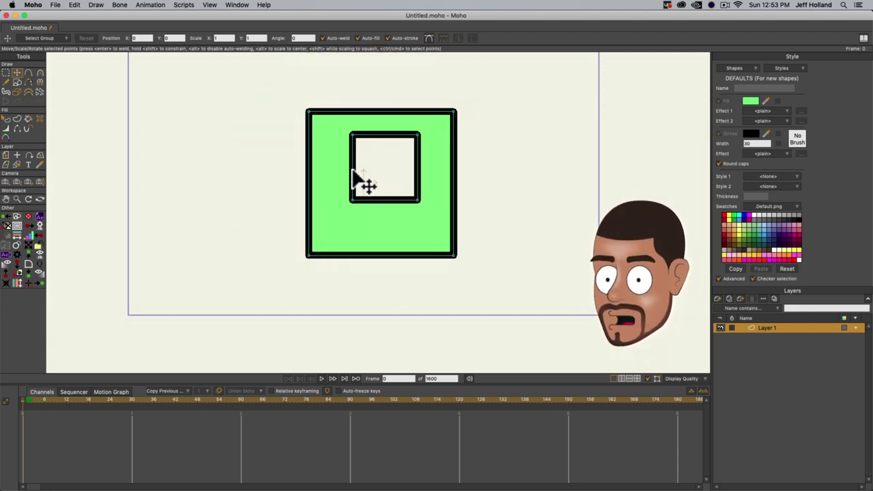
- Create a window shape from the hole's points with a semi-transparent light blue fill, #74BAED at alpha 91
left_click(353, 171)
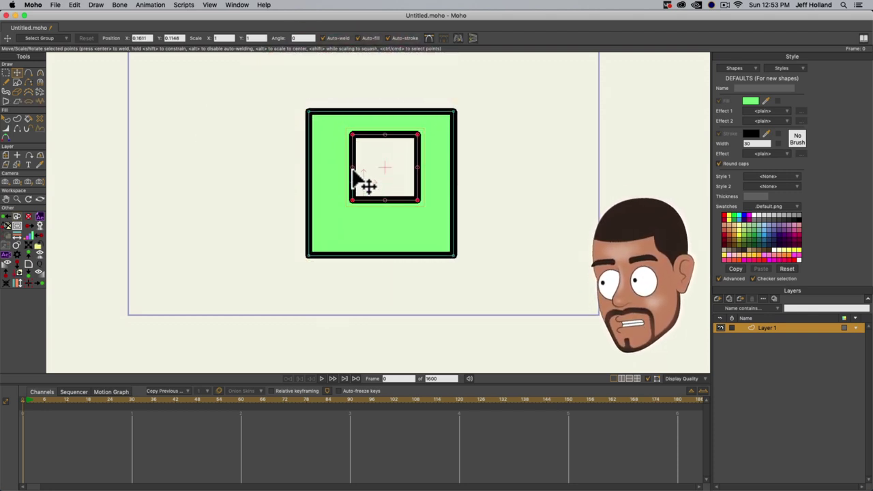
key("u")
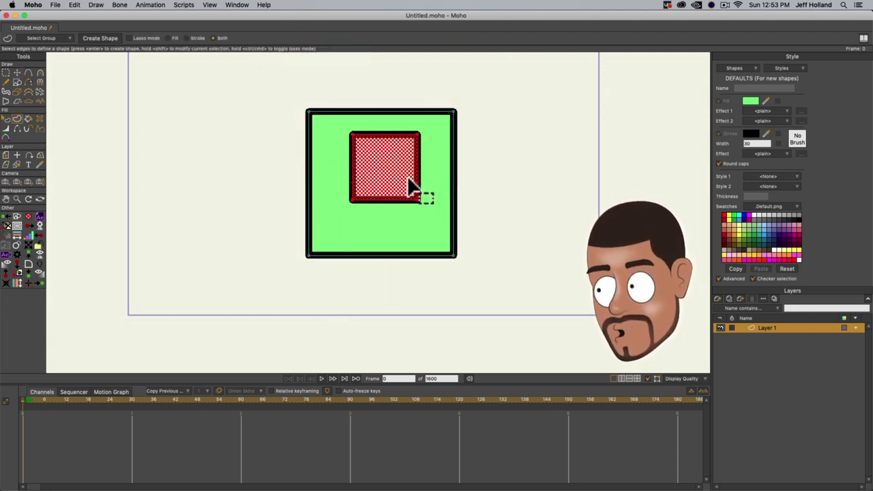
left_click(767, 225)
left_click(749, 101)
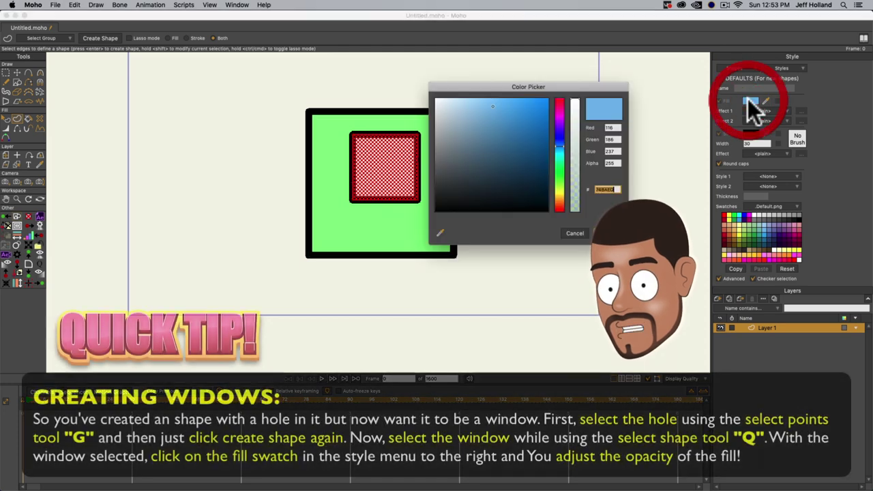
left_click_drag(572, 119, 575, 175)
left_click(575, 233)
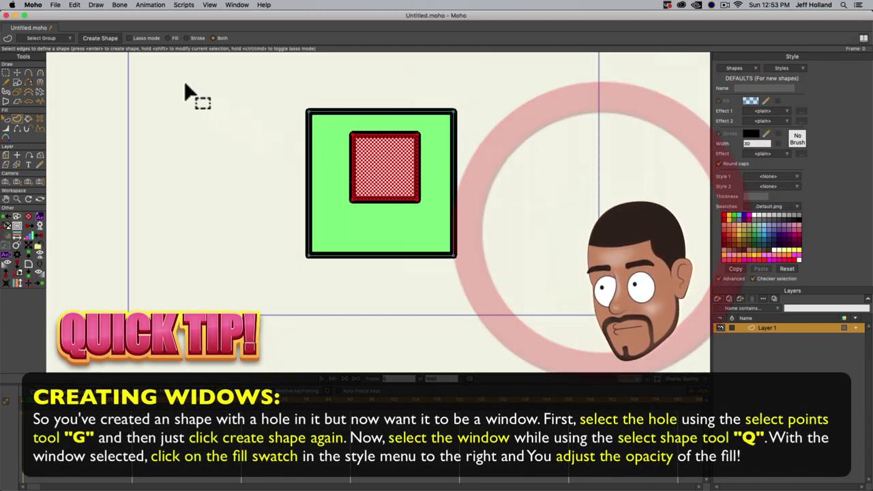
left_click(103, 39)
left_click(242, 159)
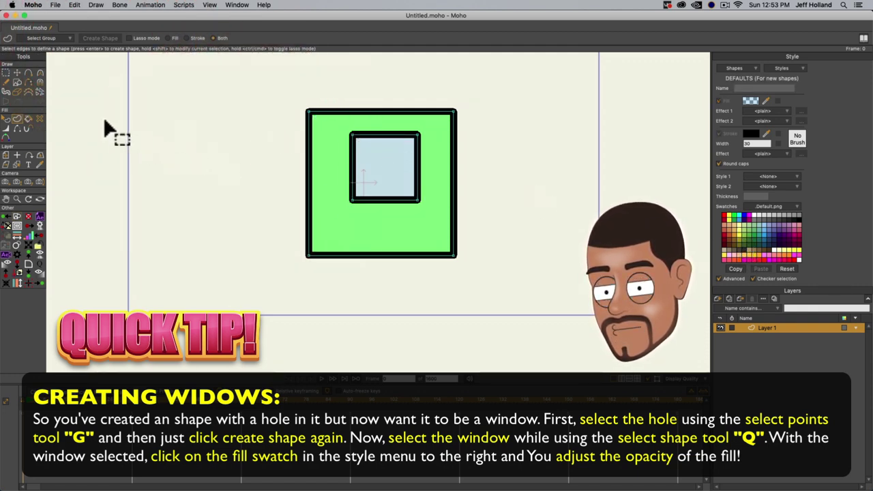
- Choose the ellipse for Draw Shape and set the default fill to bright red at alpha 255
left_click(17, 82)
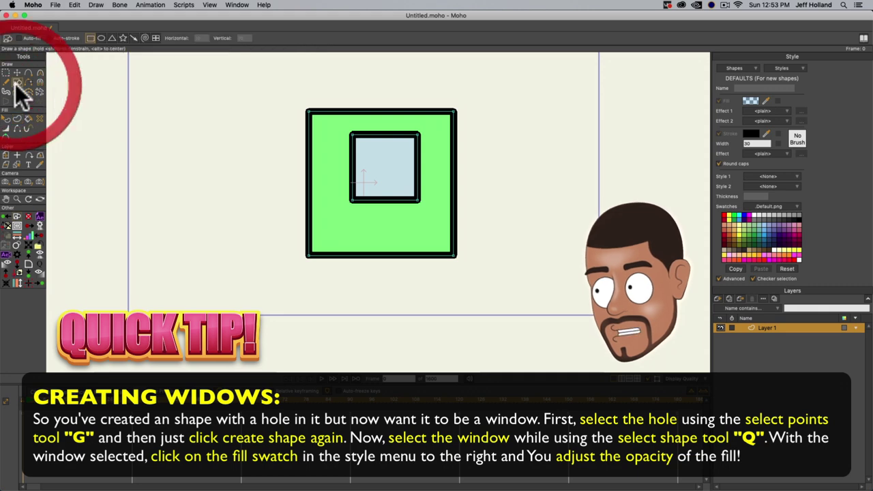
left_click(101, 38)
left_click(750, 100)
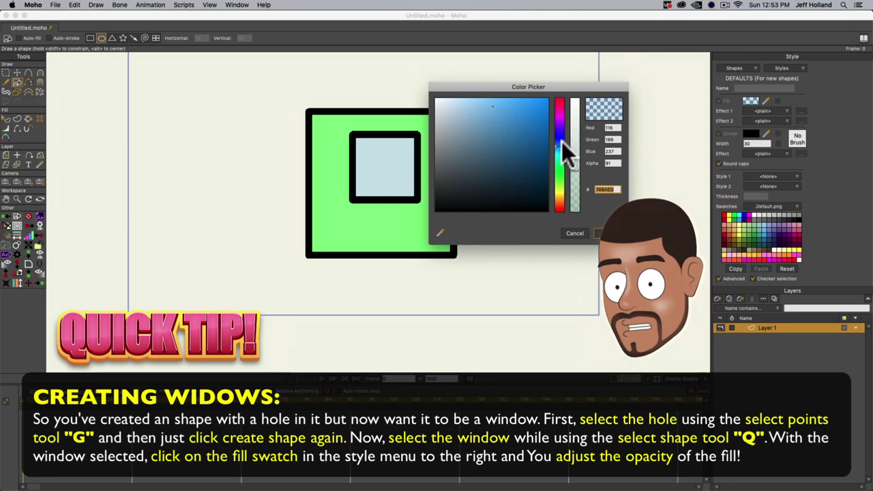
left_click_drag(562, 141, 560, 91)
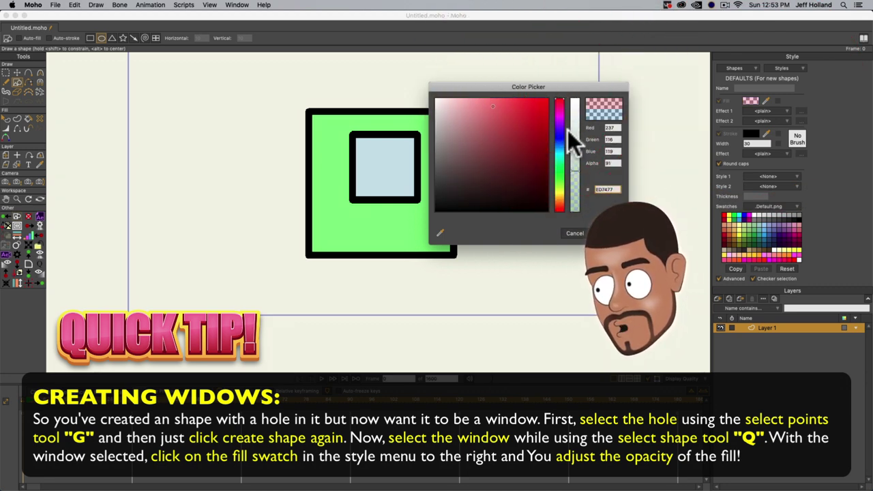
left_click_drag(579, 169, 573, 88)
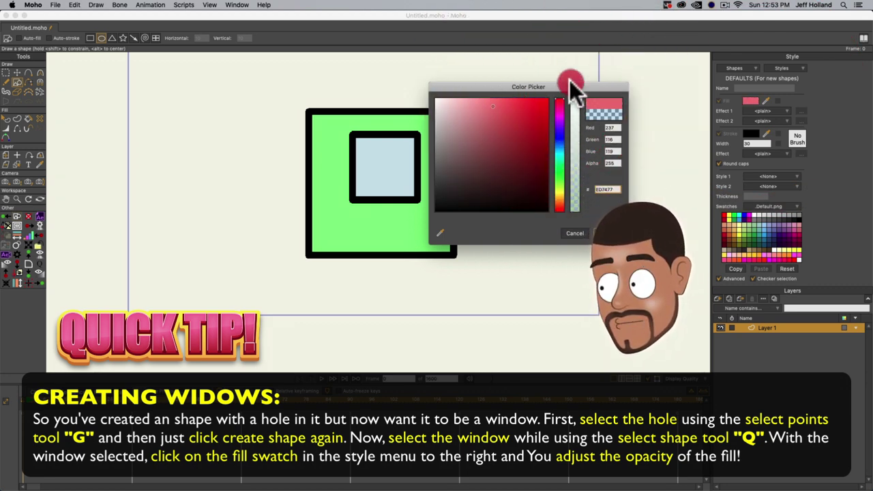
left_click(550, 100)
left_click(600, 233)
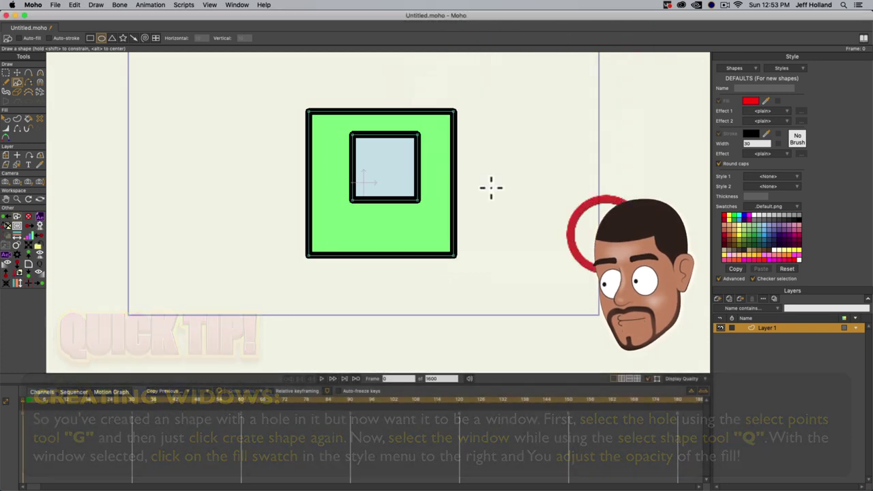
- Draw a red circle overlapping the green square's left edge with Auto-fill and Auto-stroke on
left_click(20, 37)
left_click(49, 37)
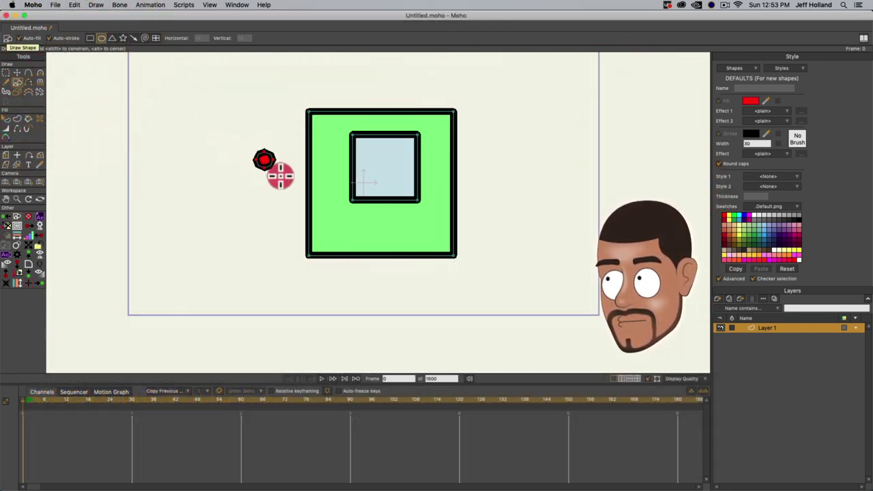
left_click_drag(280, 176, 328, 220)
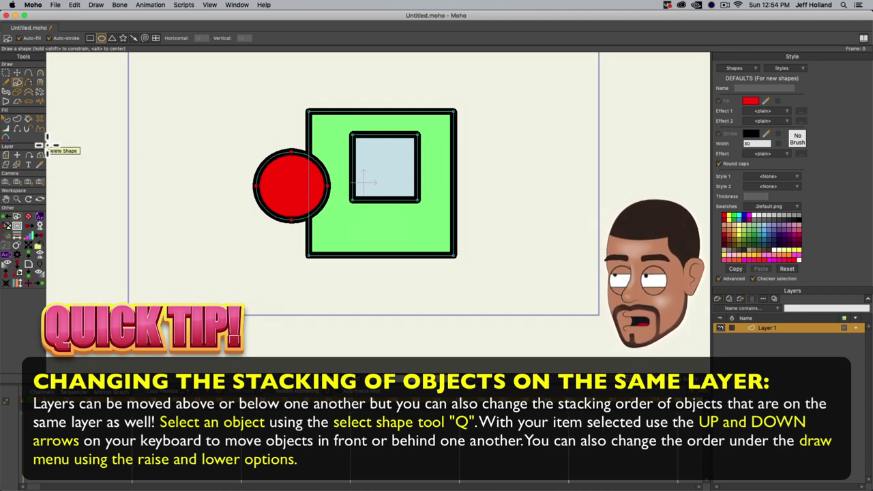
- Select the red circle's shape and lower it behind the green square
key("q")
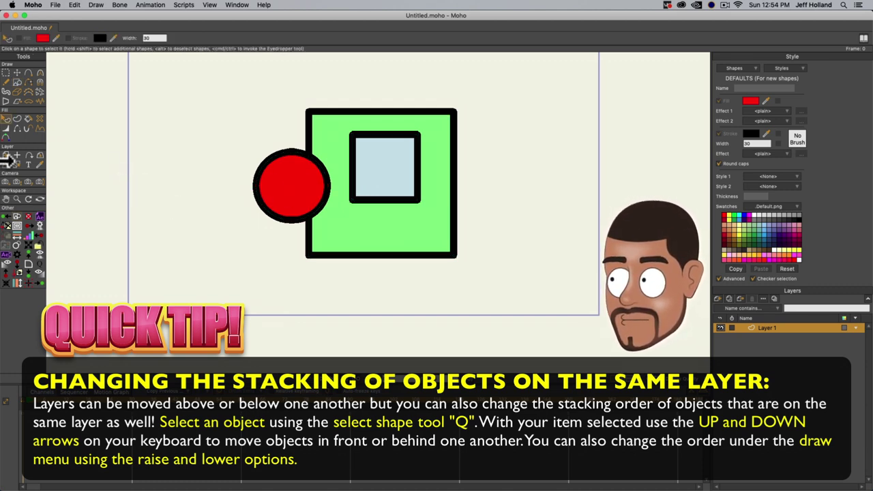
left_click(268, 183)
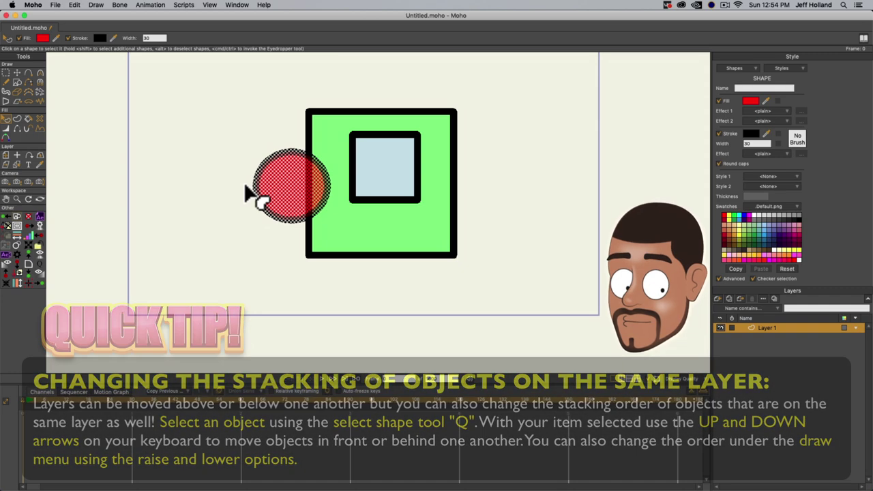
key("Page_Down")
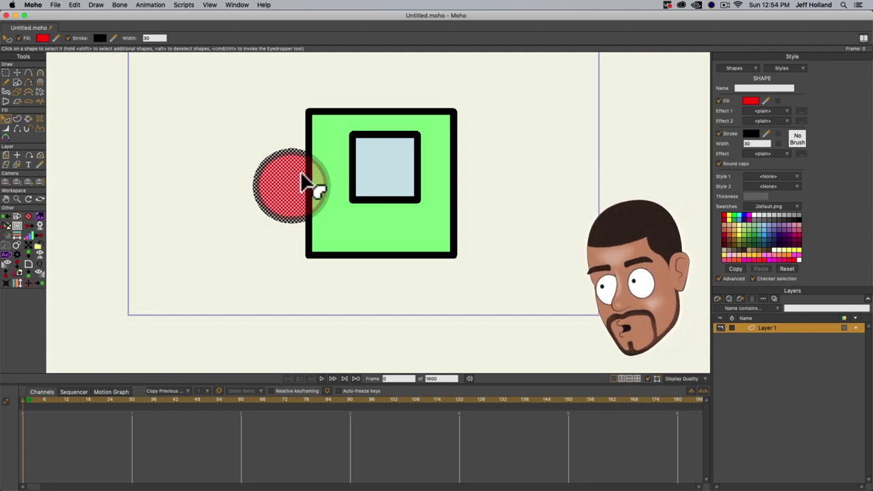
- Move the red circle slightly right and up, so that more of it overlaps the green square
key("t")
left_click(221, 156)
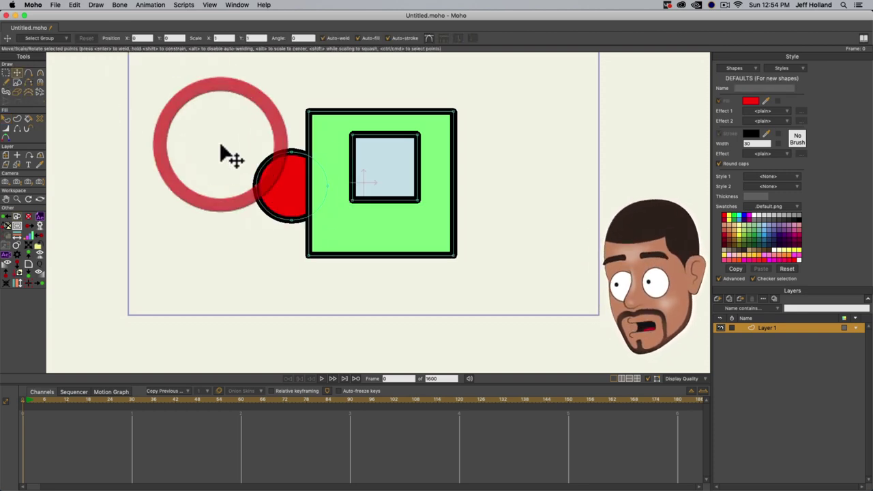
left_click(286, 189)
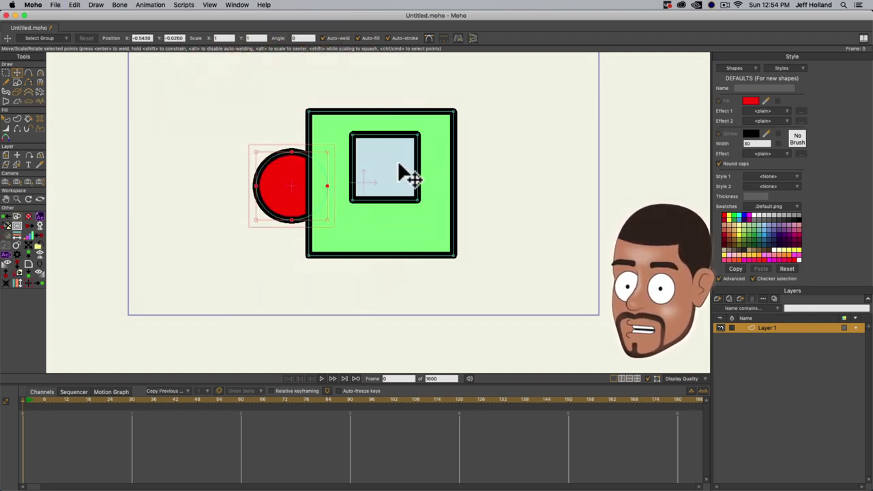
left_click_drag(284, 193, 300, 183)
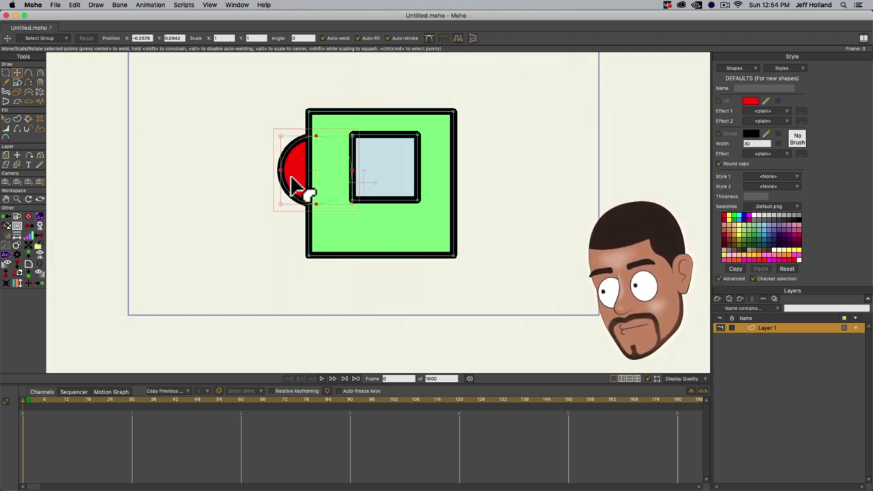
- Toggle the red circle's stacking order in front of and behind the green square, ending with the circle in front
key("q")
left_click(291, 176)
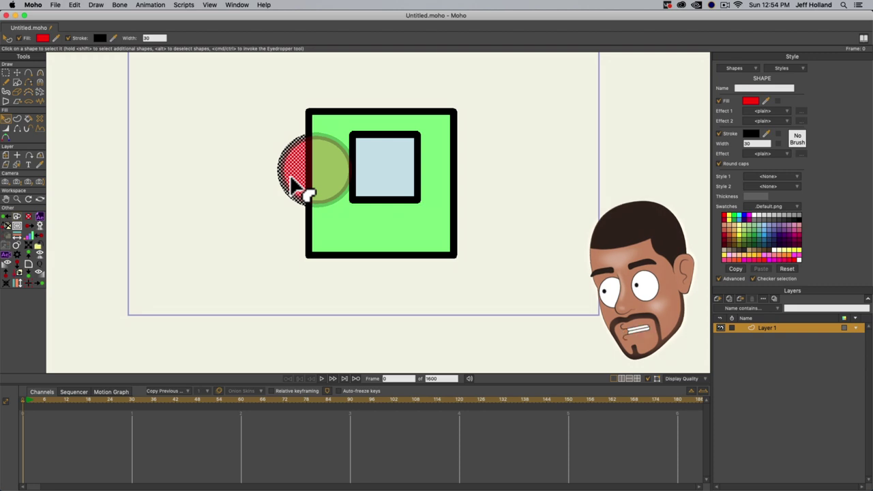
key("Up")
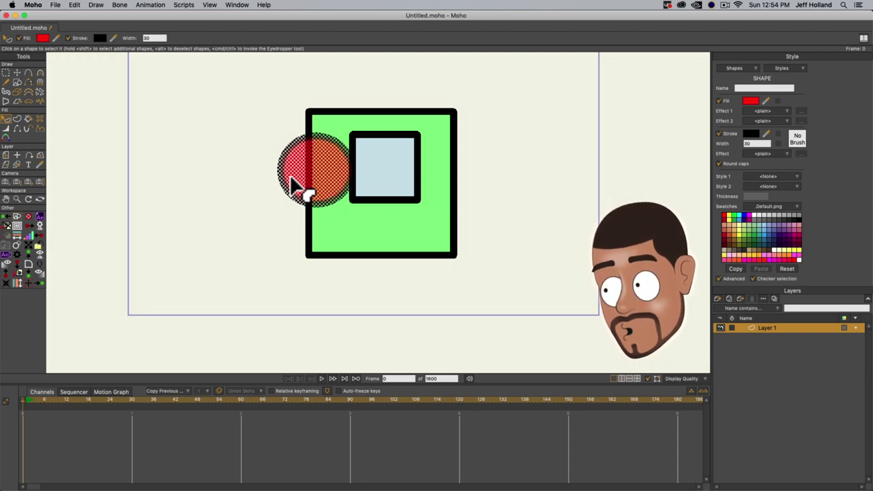
key("Down")
key("Up")
key("Down")
key("Up")
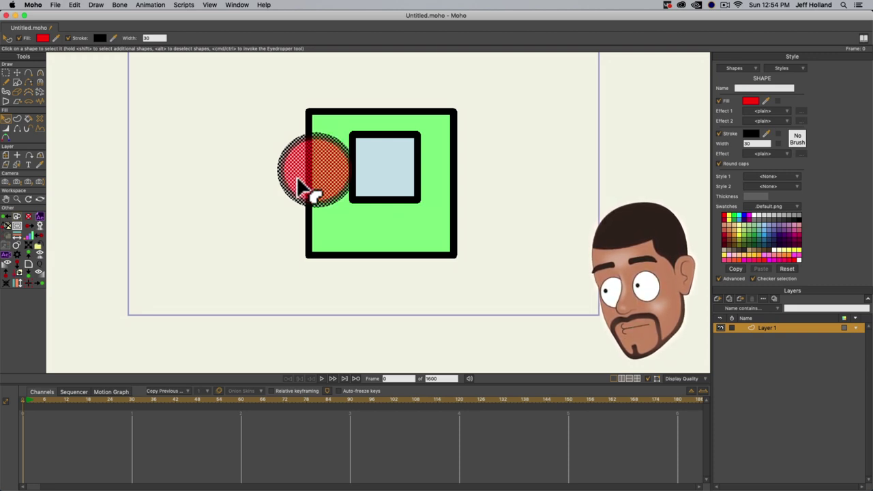
key("Down")
key("Up")
left_click(281, 228)
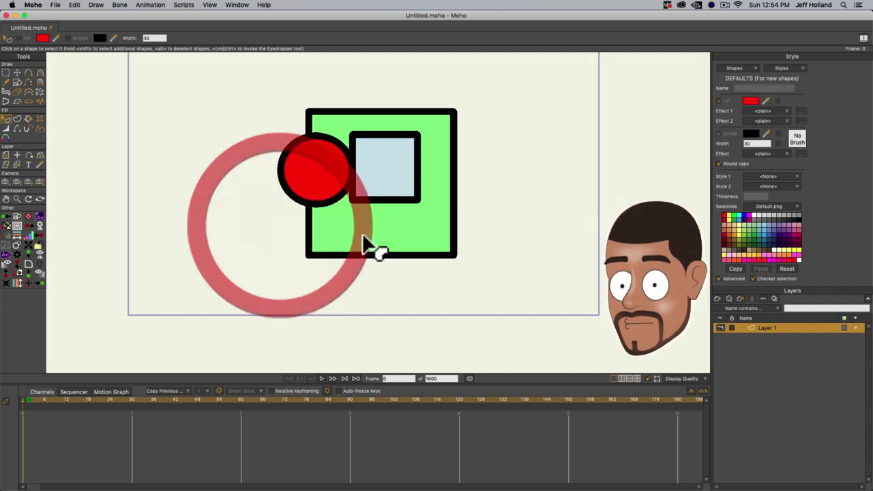
- Select the green square's shape and raise it in front of the red circle
left_click(401, 235)
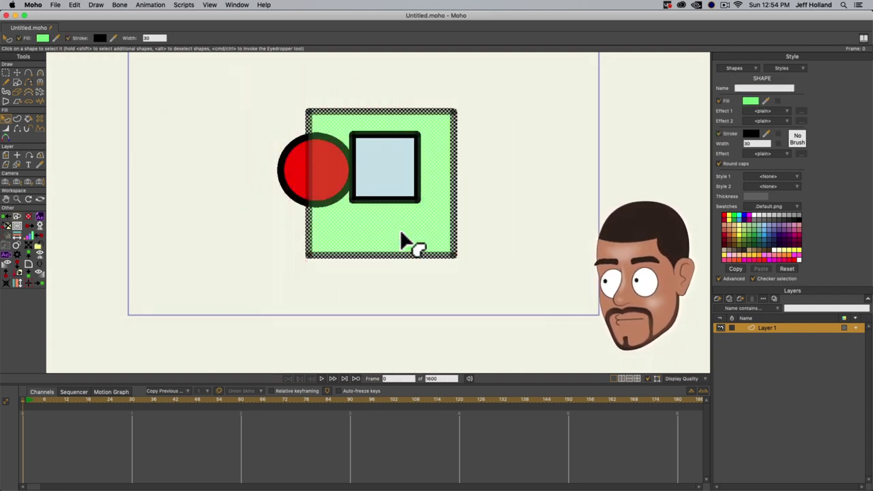
key("Up")
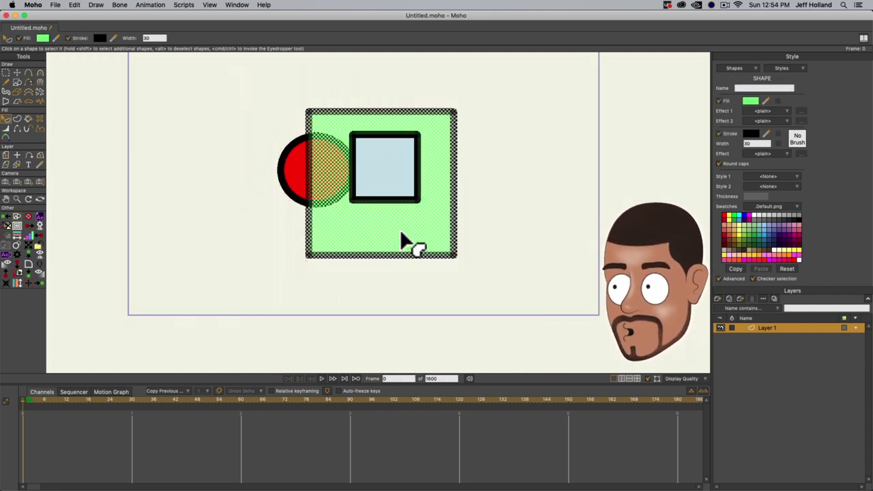
left_click(237, 249)
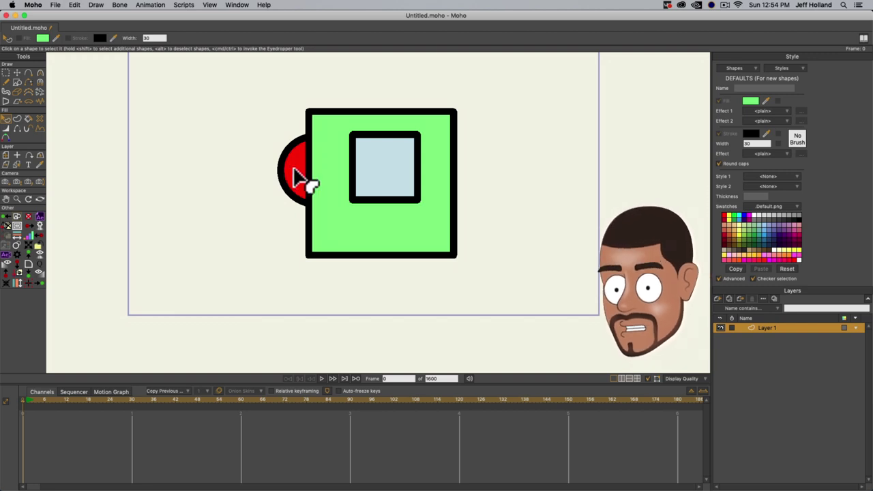
- Move the red circle right so it sits within the square's window opening
left_click(294, 176)
key("t")
left_click_drag(302, 179, 376, 163)
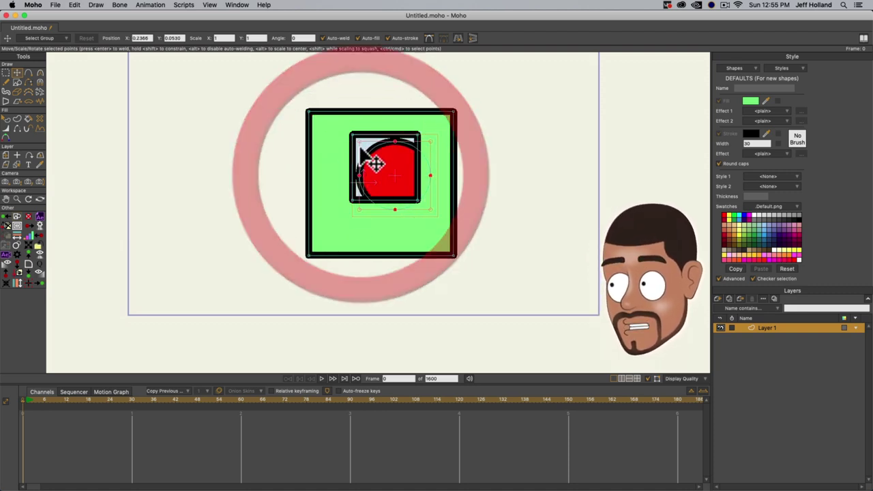
- Raise the light blue window shape in front of the red circle, and move the circle up and left behind it
key("q")
left_click(361, 150)
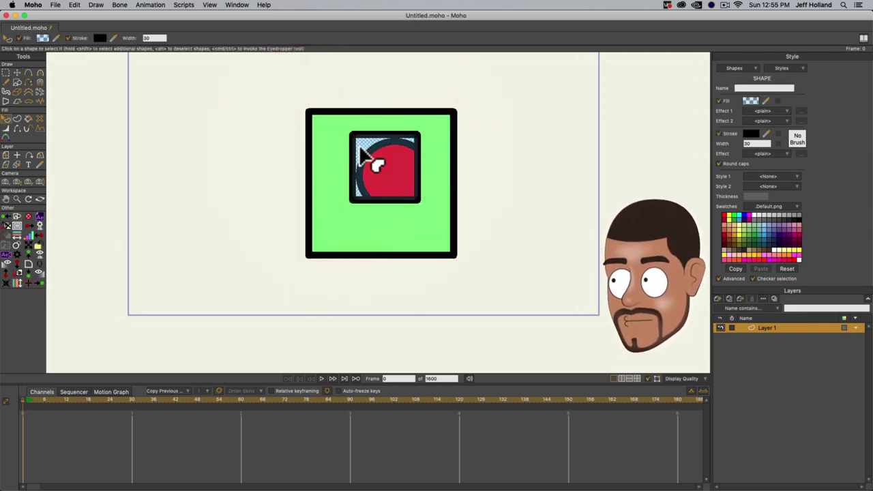
left_click(361, 152)
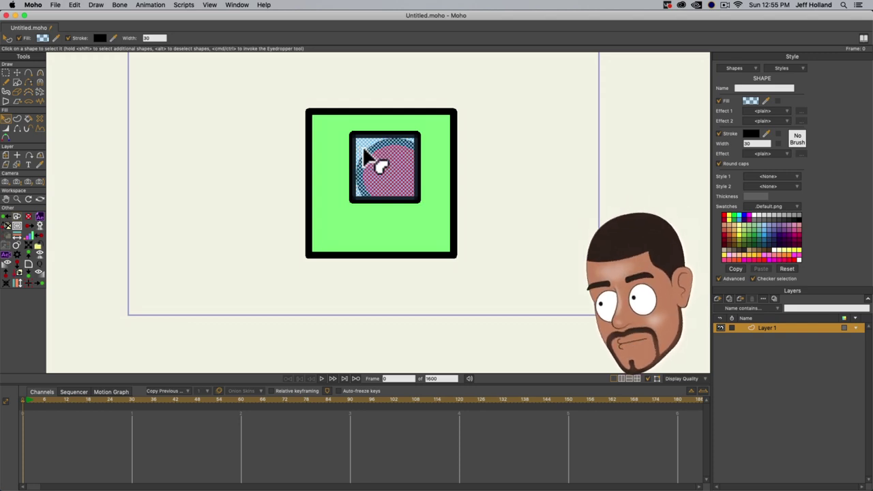
left_click(508, 202)
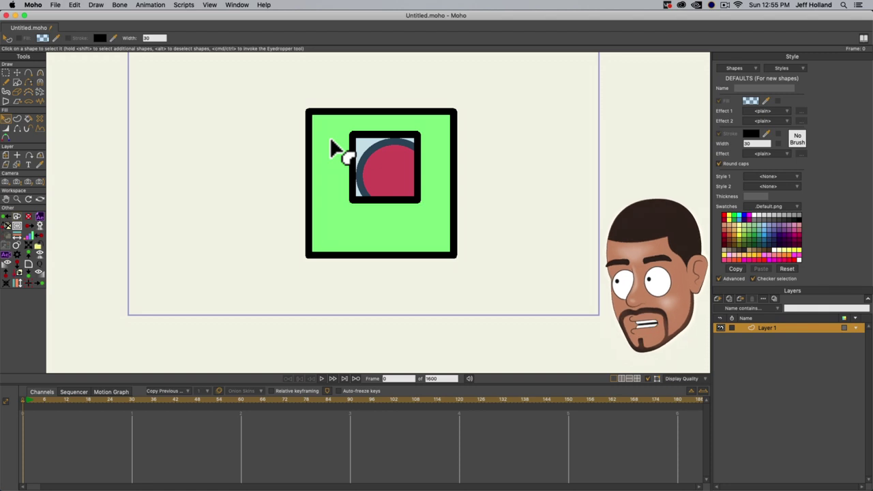
left_click(250, 188)
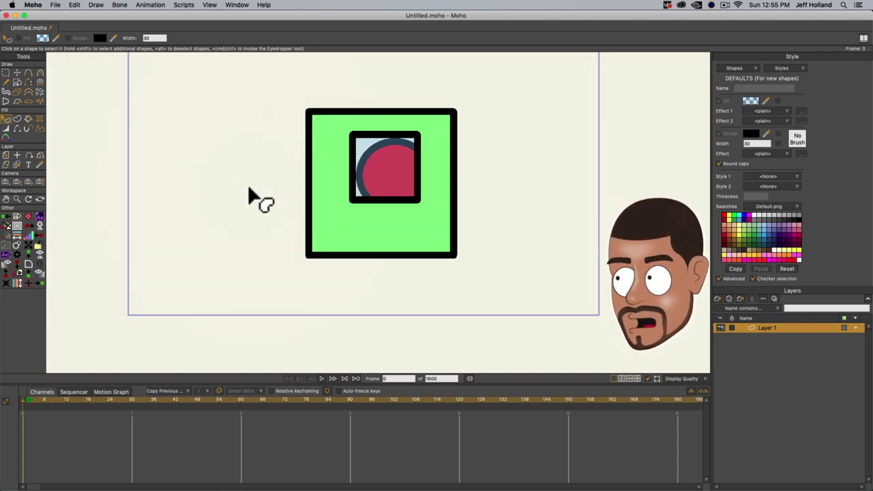
key("t")
left_click_drag(273, 88, 285, 121)
- Select all points of the squares and the circle and delete them
key("g")
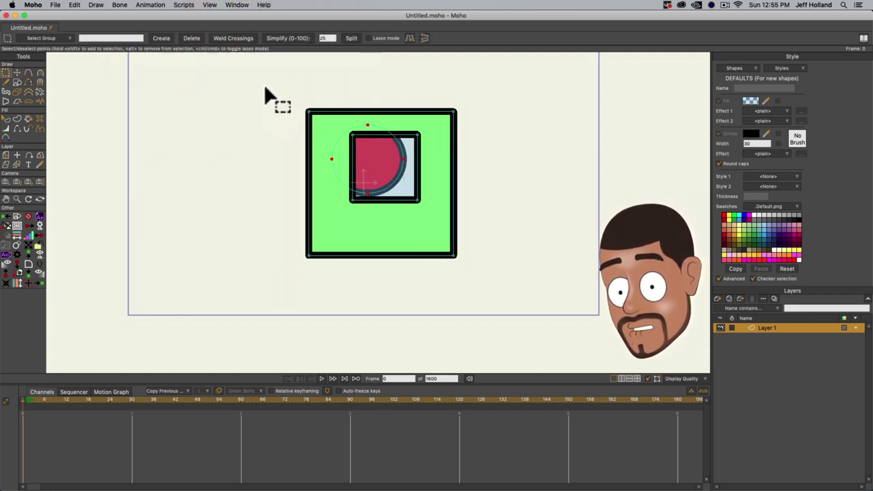
left_click_drag(269, 91, 469, 268)
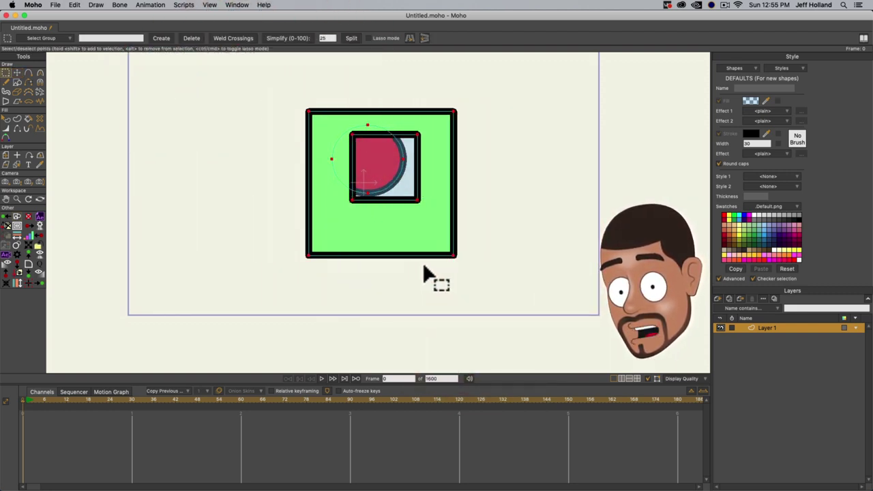
key("Delete")
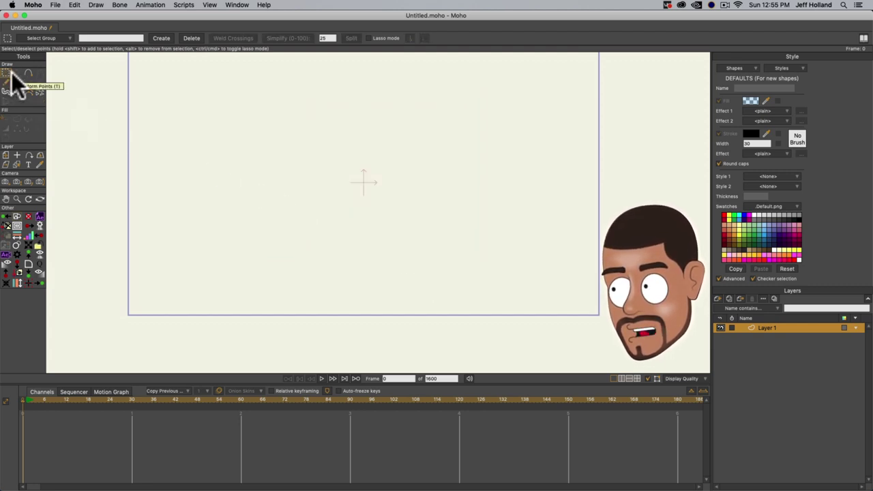
- Set the default fill to an opaque tan, about #C6A770, at alpha 255
left_click_drag(184, 129, 215, 147)
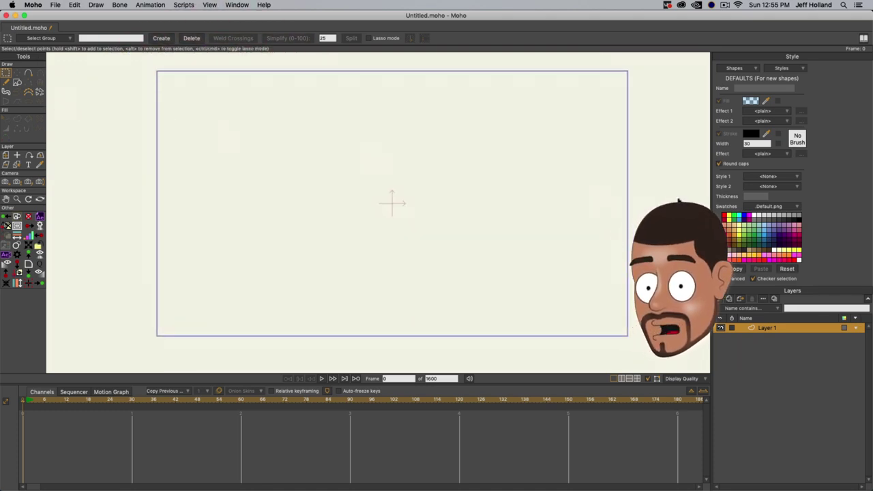
left_click(747, 101)
left_click(572, 84)
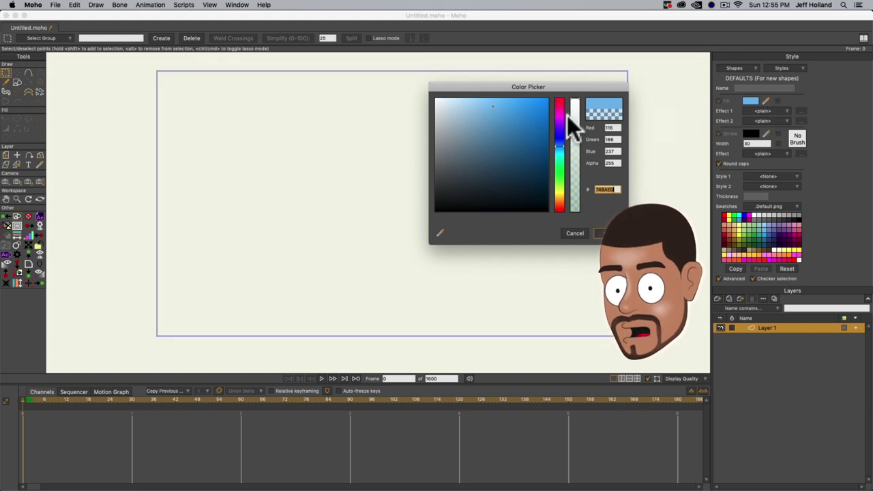
left_click(559, 194)
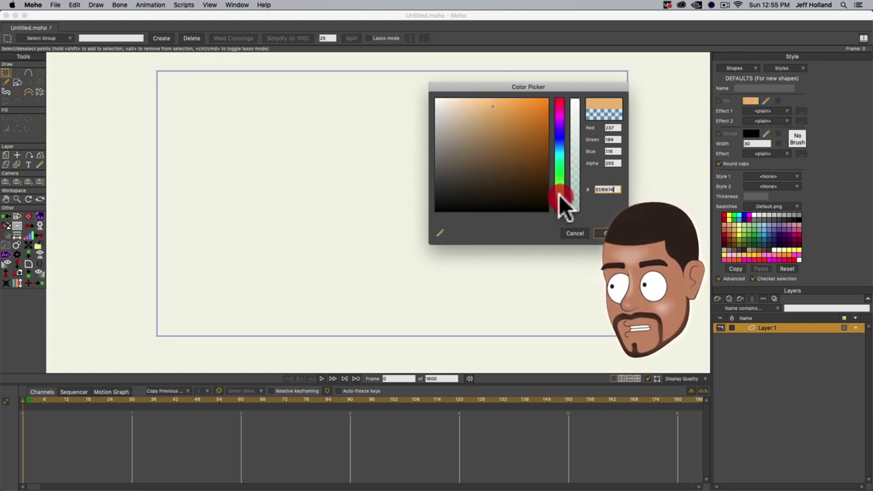
left_click(476, 131)
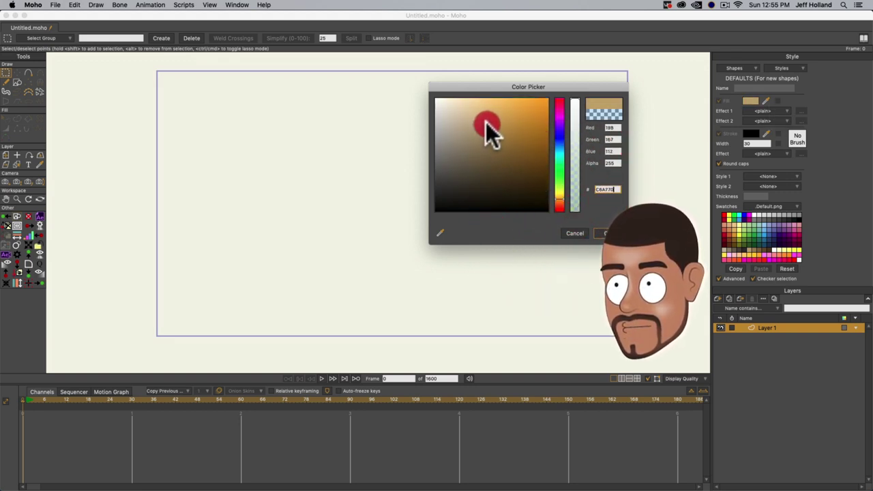
left_click(606, 233)
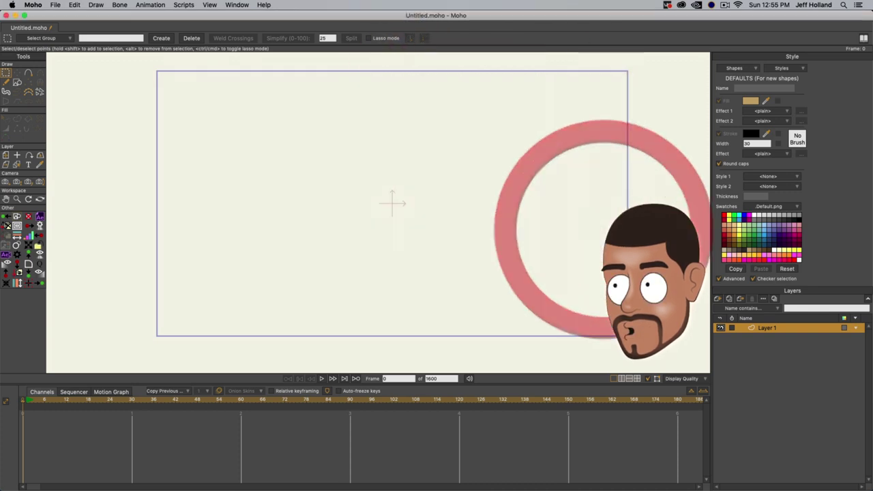
- Set the default stroke width to 13
left_click(750, 143)
type("20")
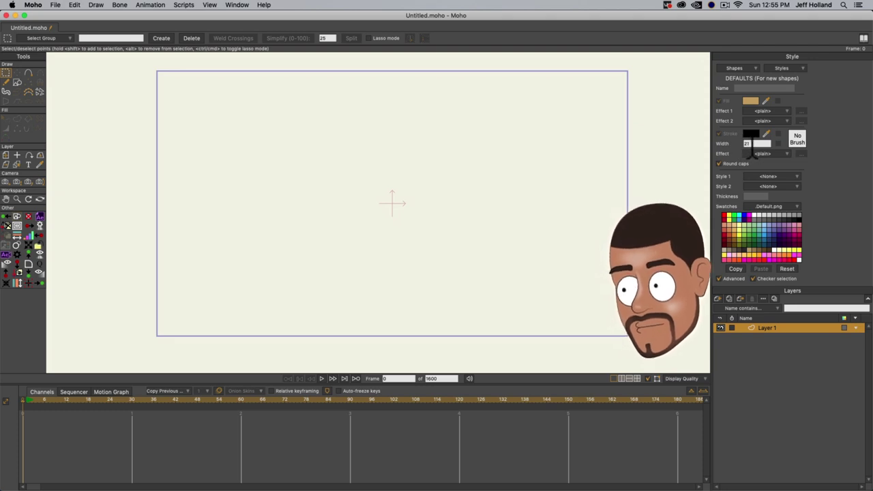
key("BackSpace")
key("BackSpace")
type("13")
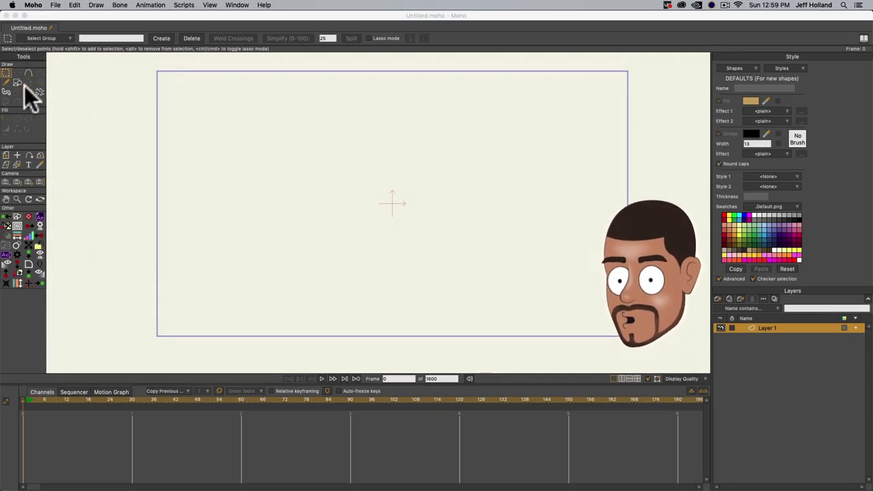
- Draw a square filled with the default tan near the centre of the canvas
left_click(18, 82)
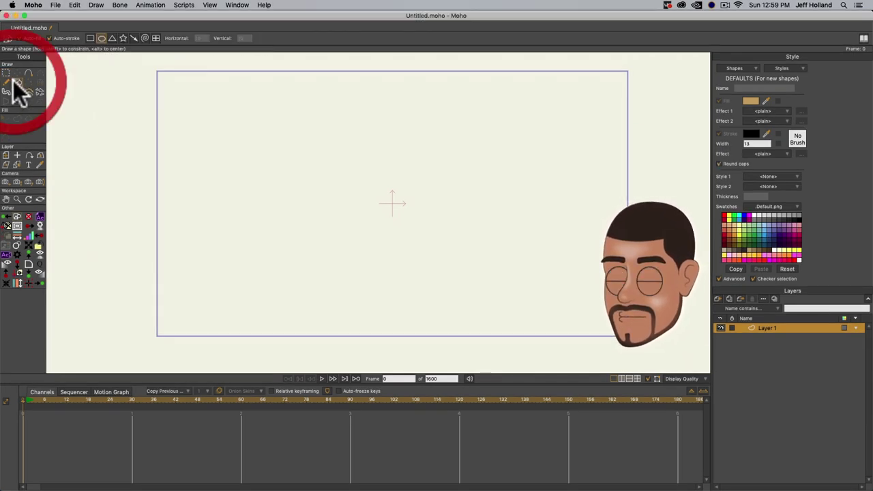
left_click(90, 38)
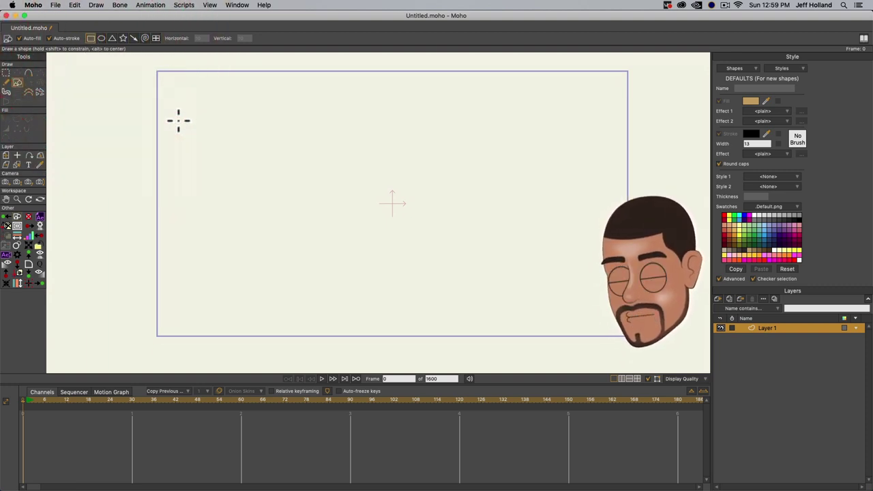
left_click_drag(359, 175, 421, 239)
- Add points to the square's outline, pulling four pointed fingers from its upper edge and a pointed thumb from its left side
key("a")
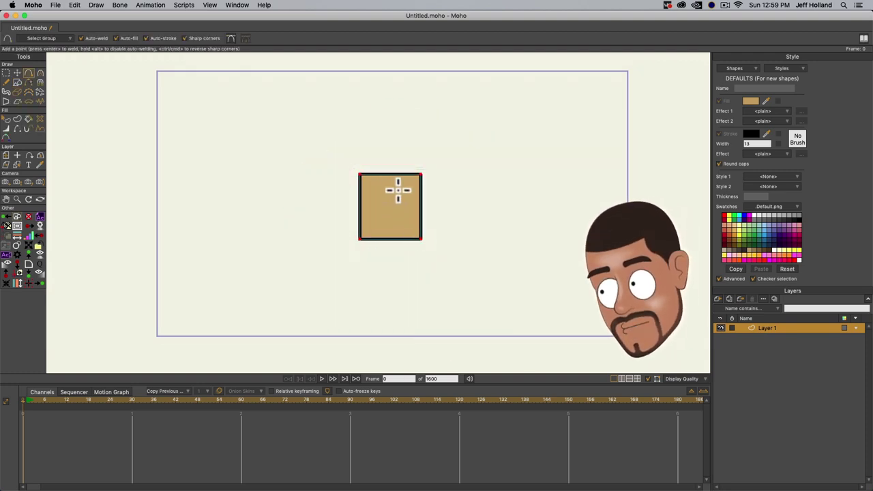
left_click_drag(371, 175, 382, 122)
left_click_drag(390, 172, 407, 124)
left_click(404, 175)
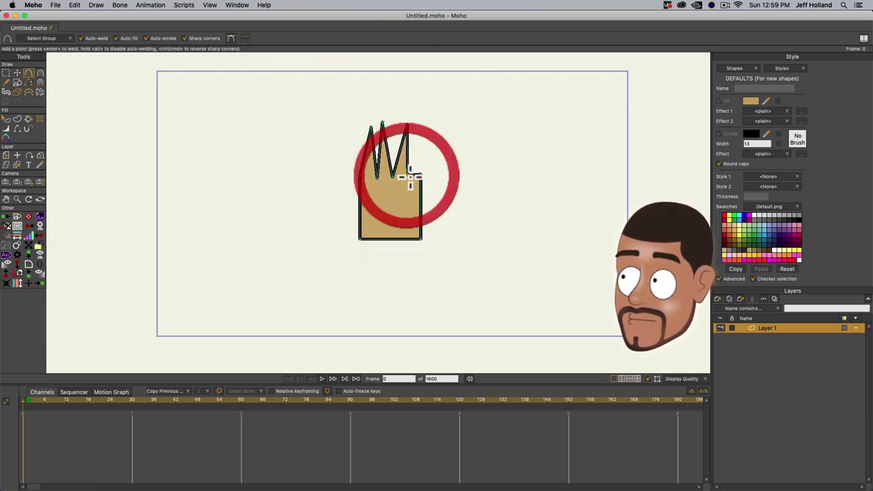
left_click_drag(413, 171, 422, 128)
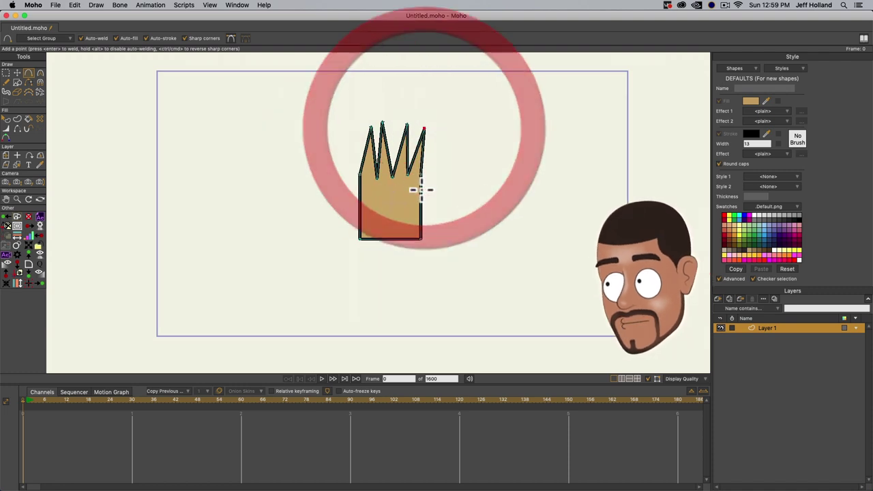
left_click(359, 199)
left_click_drag(360, 187, 335, 180)
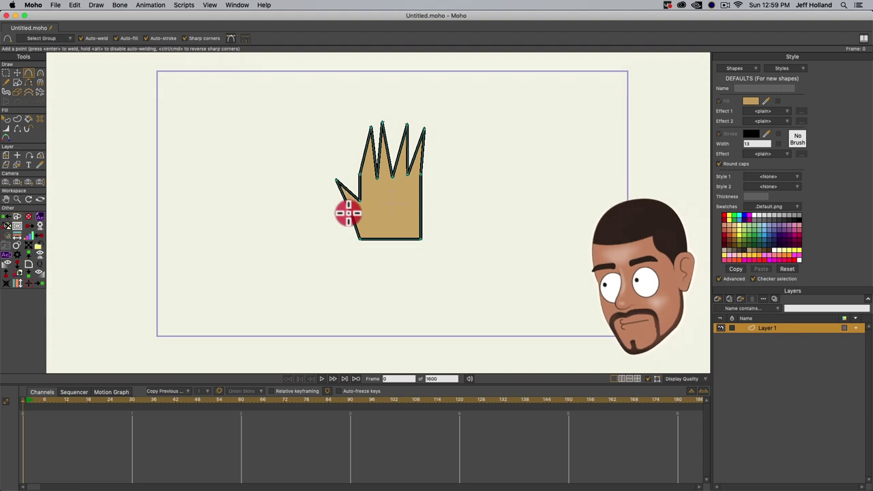
- Add a slightly bulging point on the palm's right side, spread the outer fingertips, and move the lower-right corner inward
scroll(366, 203, "up", 3)
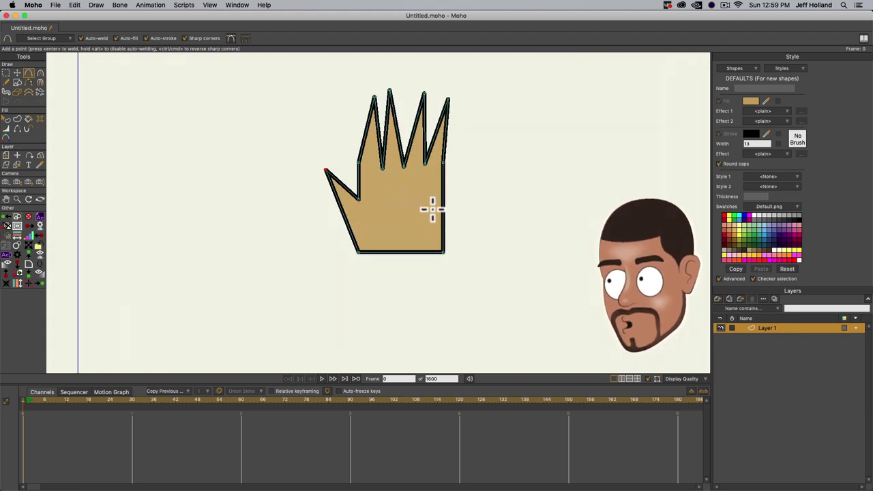
mouse_move(447, 190)
left_mouse_down()
mouse_move(459, 196)
mouse_move(450, 188)
left_mouse_up()
key("t")
left_click_drag(373, 97, 364, 97)
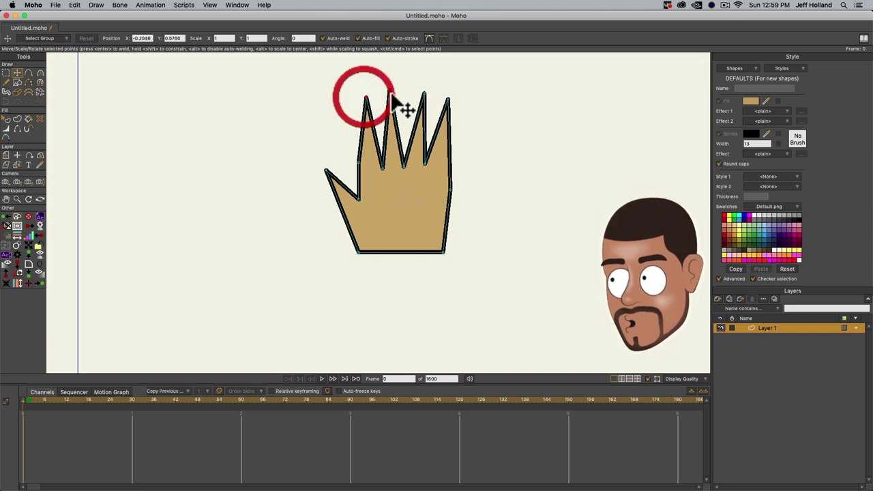
left_click_drag(448, 99, 449, 105)
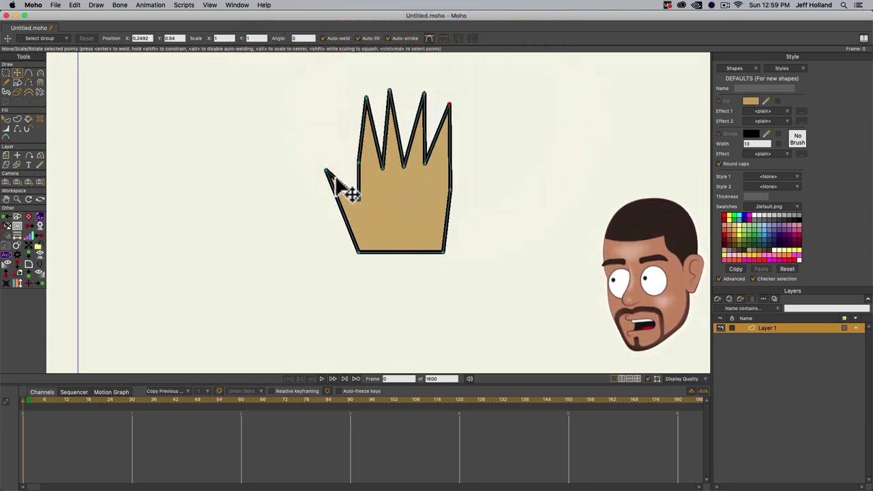
left_click_drag(444, 252, 435, 252)
- Round the tips of the thumb and all four fingers by increasing their curvature
key("c")
left_click(327, 171)
left_click_drag(407, 178, 511, 156)
left_click(368, 97)
left_click_drag(382, 96, 512, 89)
left_click_drag(378, 78, 388, 113)
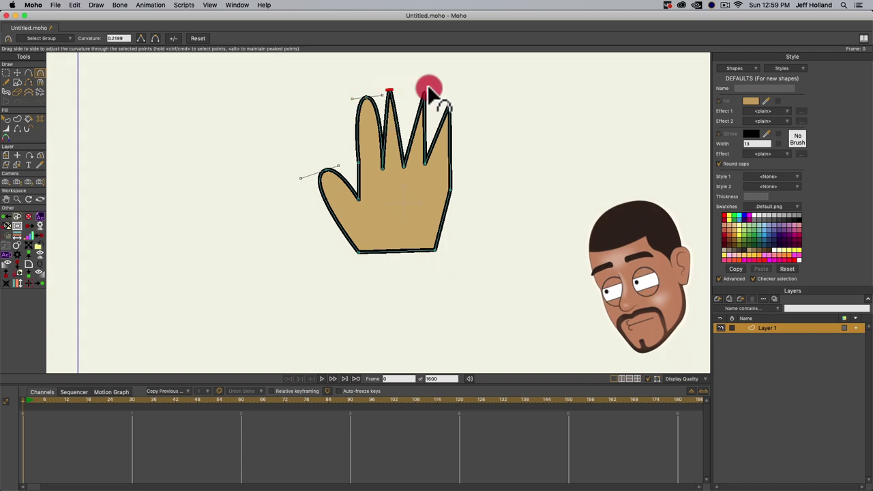
left_click_drag(425, 89, 522, 93)
left_click_drag(432, 107, 604, 116)
- Add points along the palm's lower edge and the thumb's base, and curve them into a rounded heel of the hand
key("t")
left_click(448, 109)
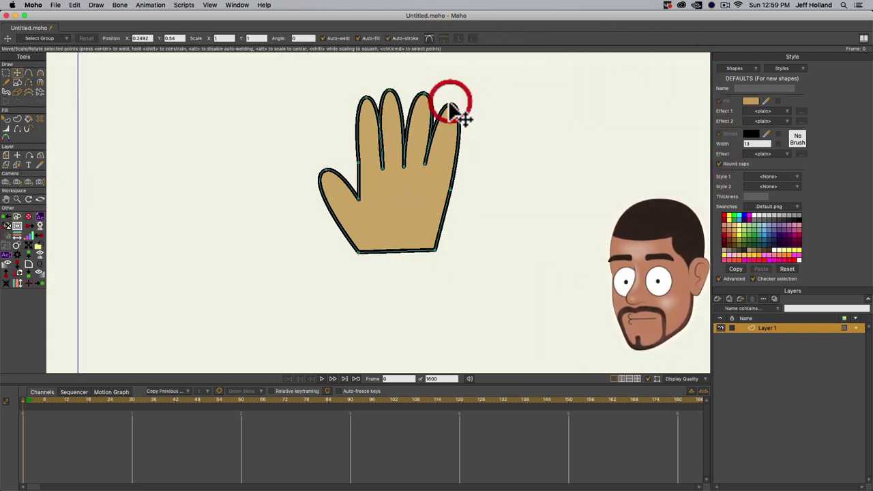
left_click_drag(437, 250, 395, 259)
key("a")
key("c")
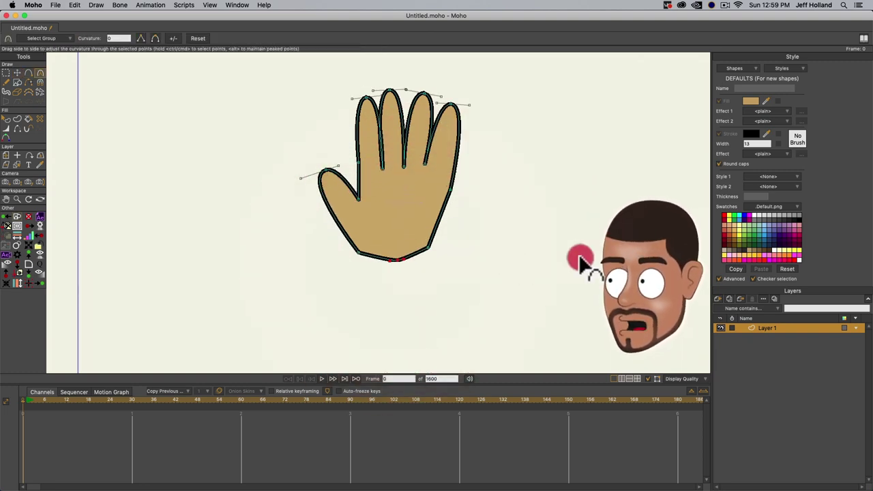
left_click(432, 234)
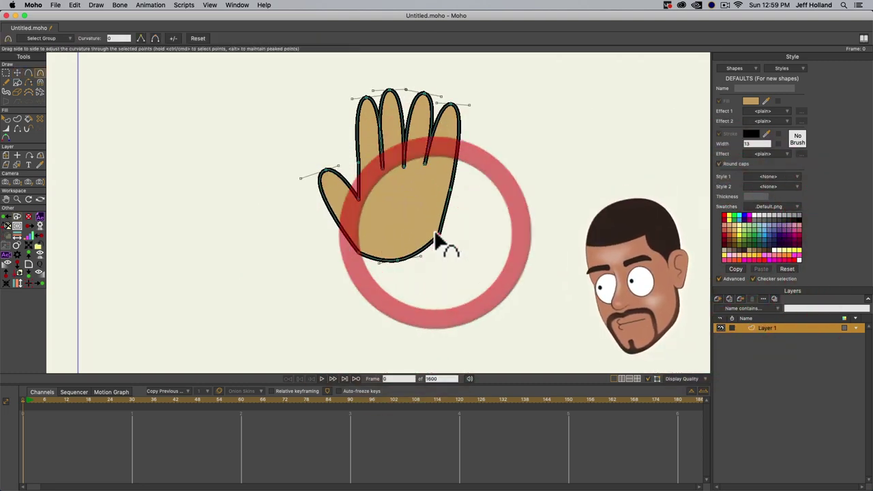
left_click_drag(554, 236, 555, 237)
key("a")
left_click_drag(336, 236, 339, 238)
left_click(472, 237)
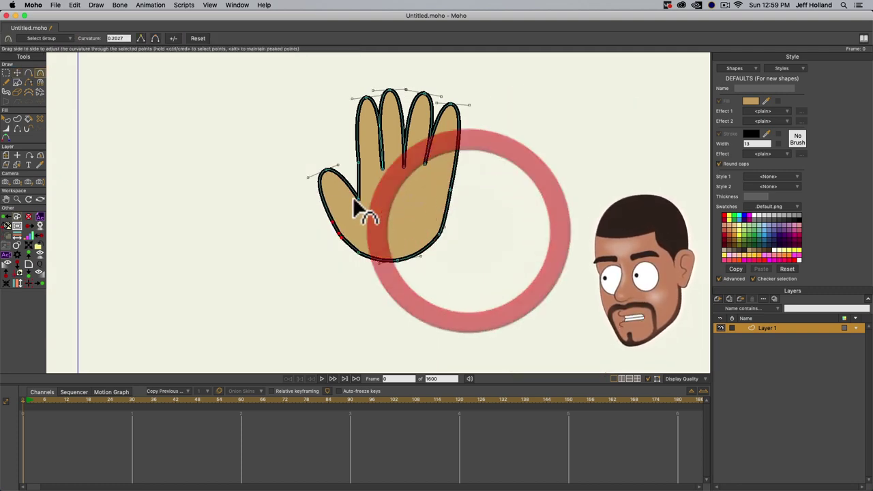
- Extend the thumb outward, add points around its tip, and smooth them into a fuller rounded end
key("t")
left_click_drag(327, 178, 312, 185)
key("a")
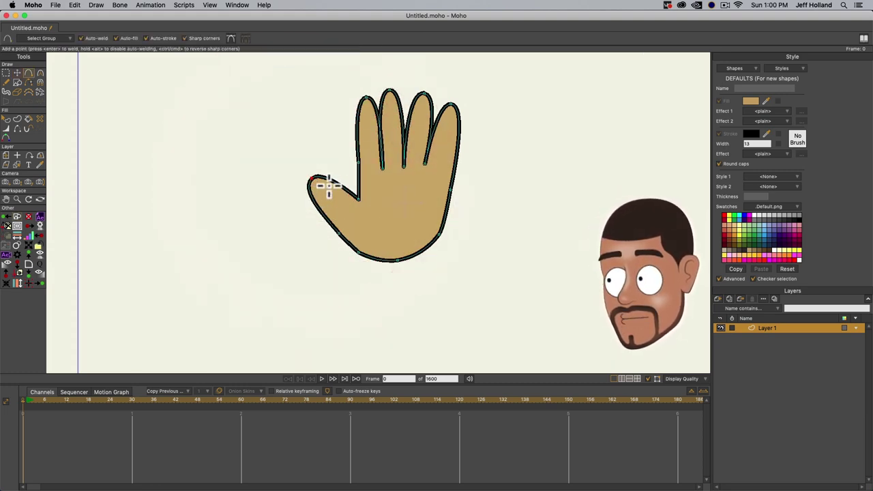
left_click(332, 176)
left_click(306, 184)
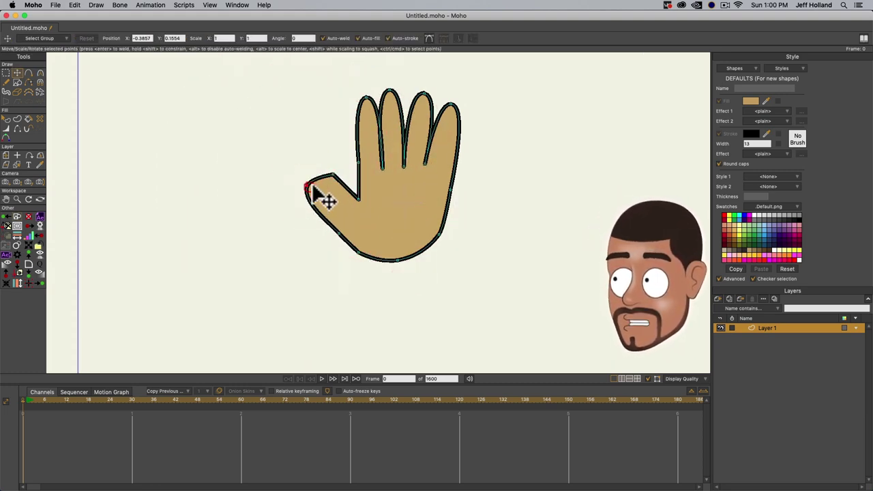
key("c")
left_click(492, 188)
- Adjust the points at the notch between the thumb and index finger and at the index finger's base
key("t")
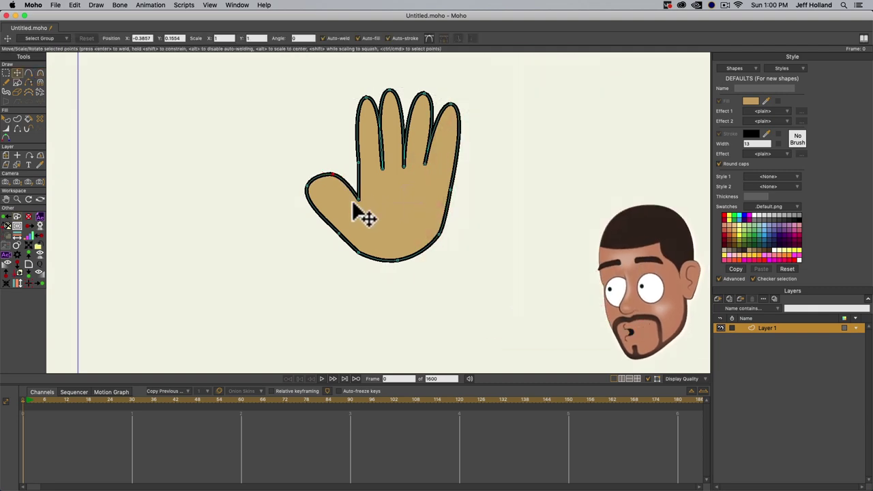
left_click(356, 205)
left_click(333, 190)
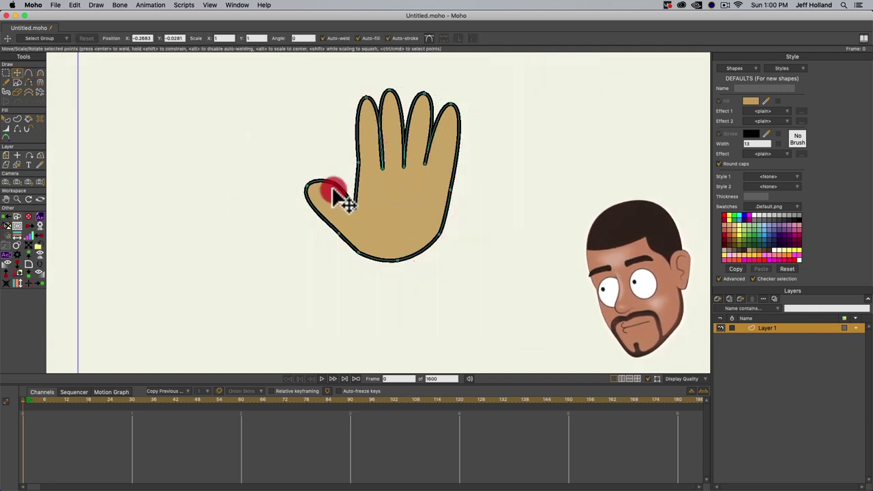
left_click_drag(333, 191, 348, 196)
left_click(351, 200)
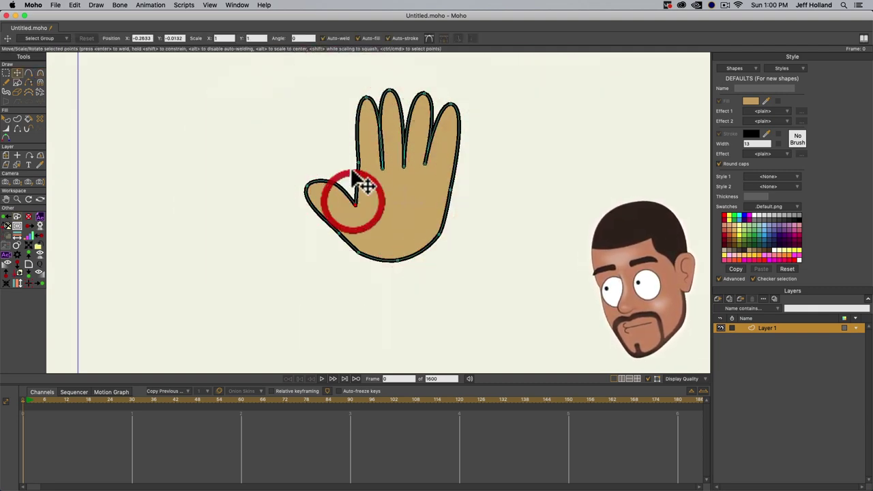
left_click(354, 176)
- Move the four fingertips so that the fingers lean toward the thumb
left_click_drag(366, 98, 409, 89)
left_click_drag(450, 109, 448, 107)
left_click(448, 109)
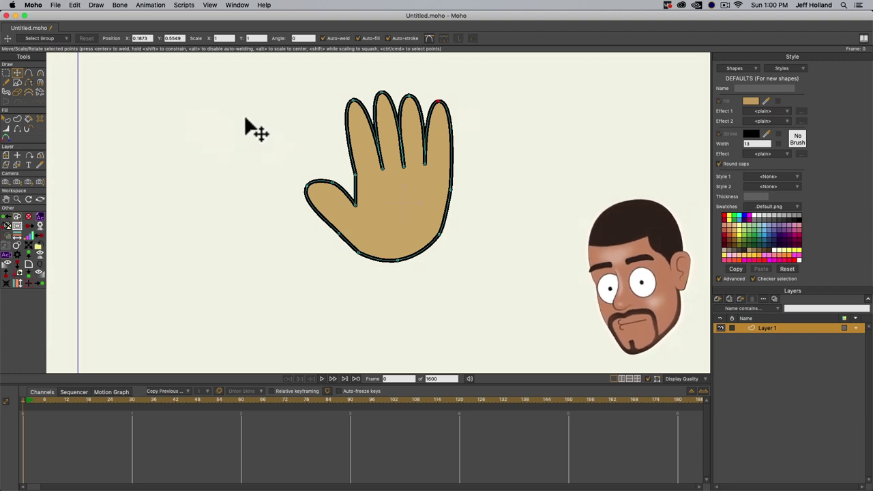
left_click_drag(353, 101, 371, 94)
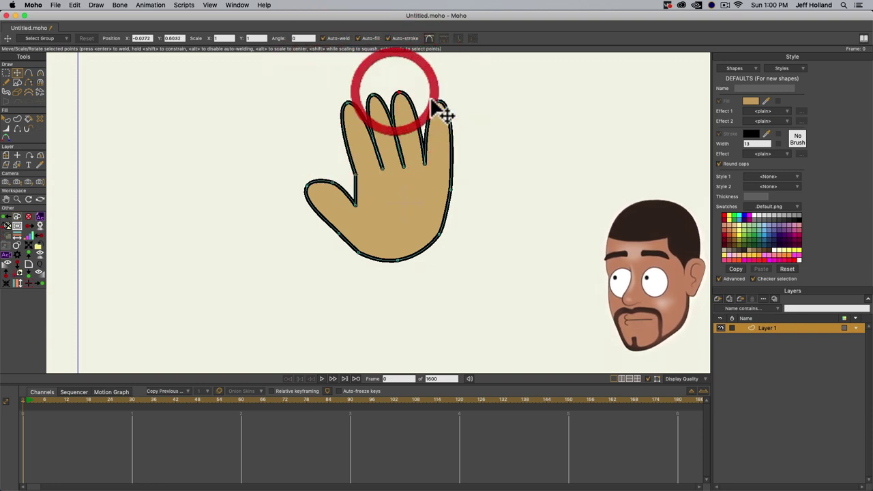
left_click_drag(438, 103, 427, 97)
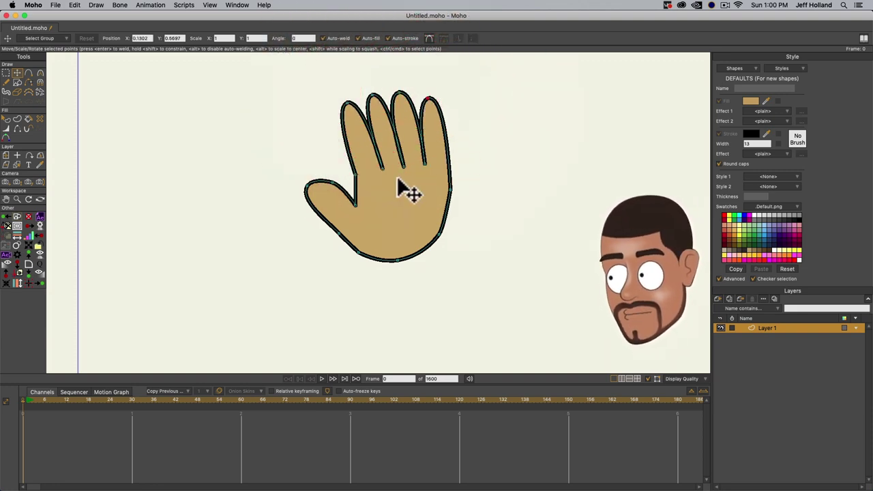
- Add mid-finger points on the little finger's outer side and along the gaps between the fingers
key("a")
left_click(450, 140)
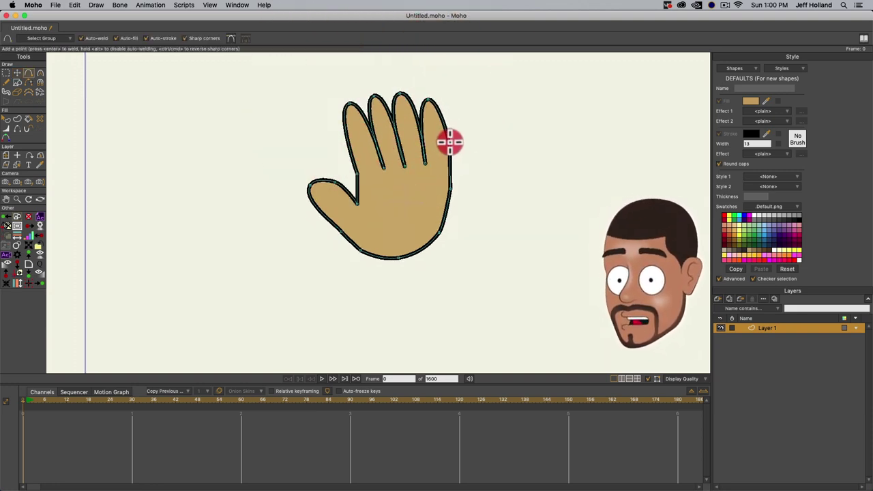
left_click(425, 131)
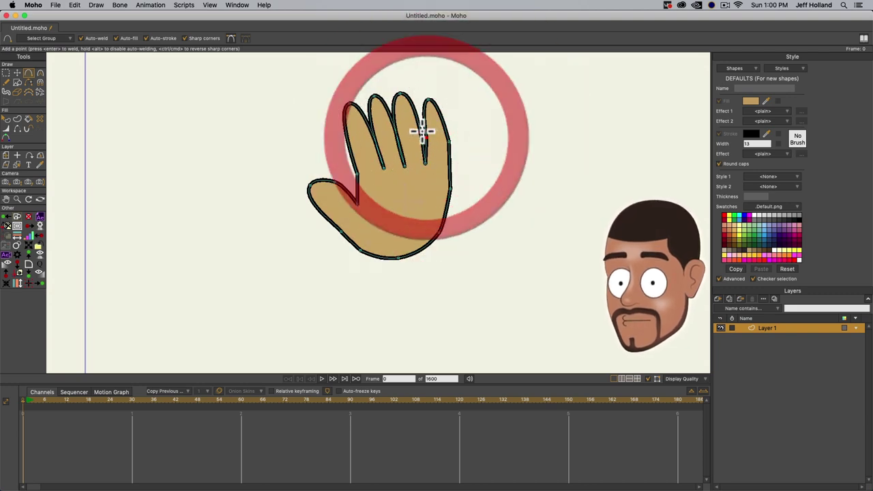
left_click(425, 131)
left_click(401, 132)
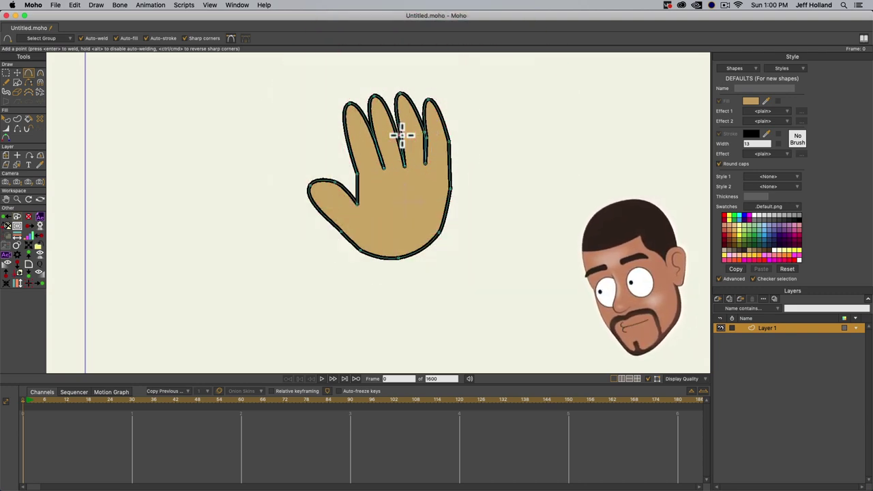
left_click(400, 132)
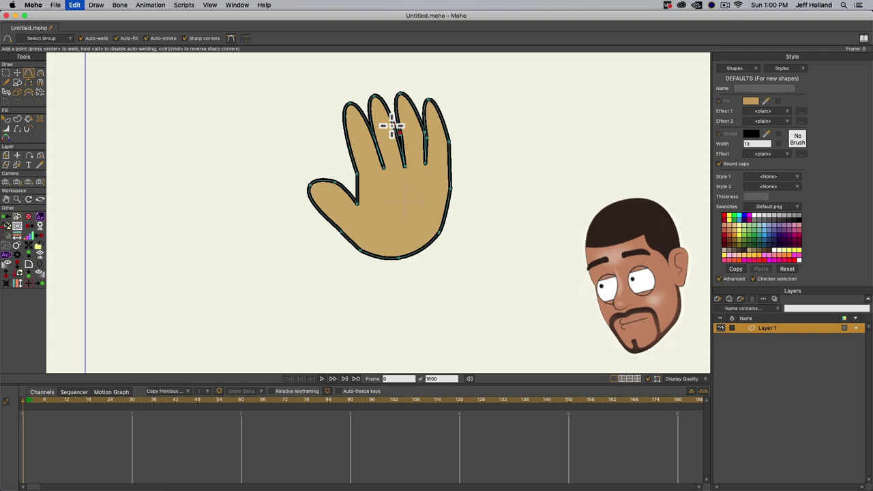
left_click(396, 127)
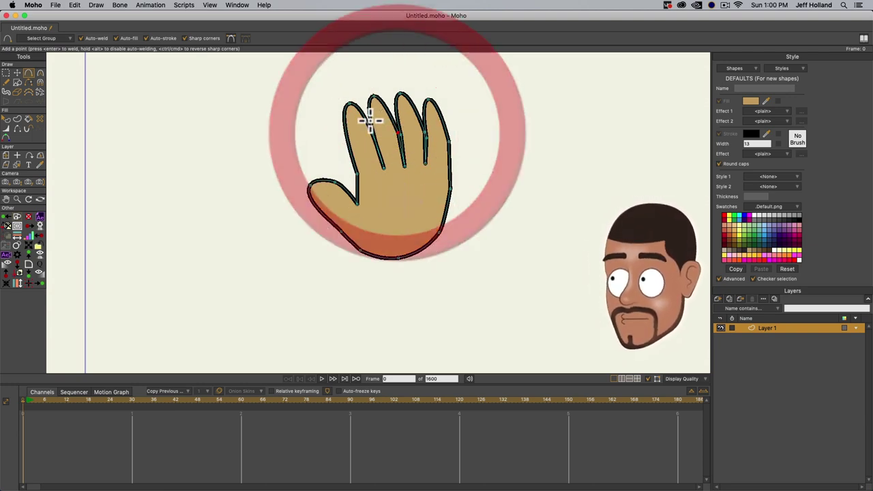
left_click(371, 136)
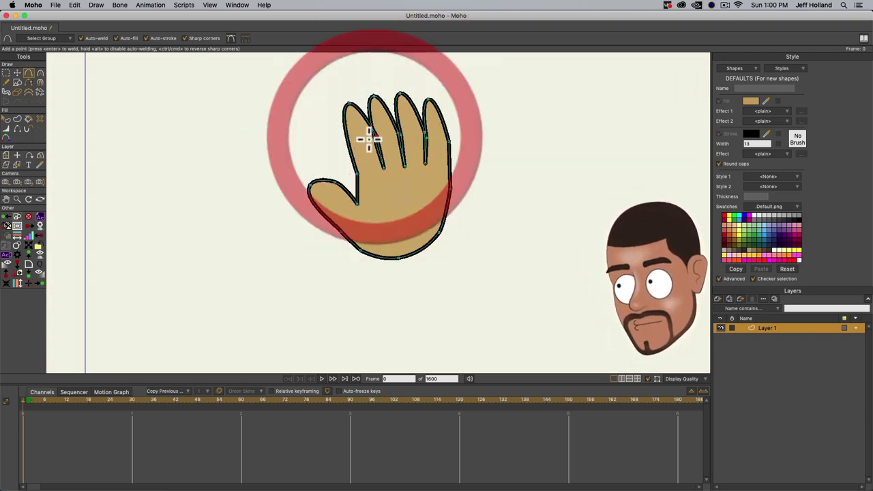
- Bend the index finger outward by moving its tip and side points, and increase the tip's curvature
key("t")
left_click(375, 139)
left_click_drag(348, 105, 340, 114)
left_click(379, 146)
left_click_drag(371, 142, 356, 170)
key("c")
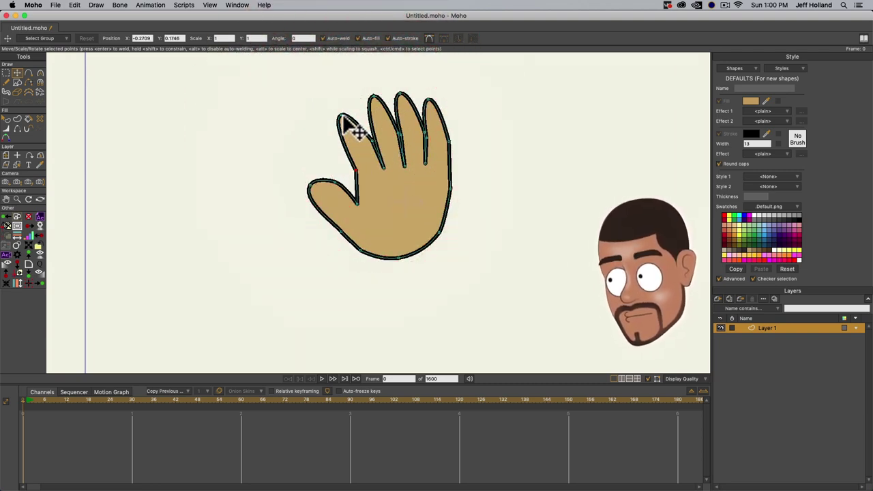
left_click_drag(336, 118, 423, 128)
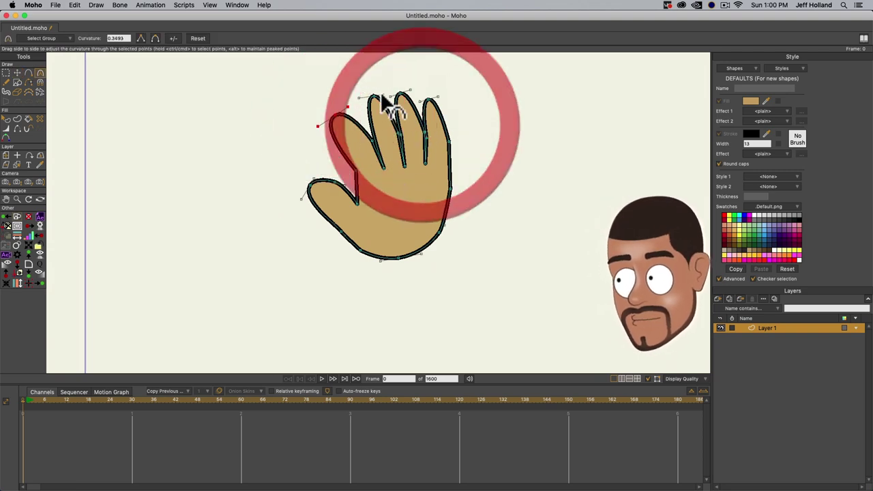
- Bend the middle finger toward the index finger by moving its tip and adding a side point
key("t")
left_click_drag(423, 98, 363, 111)
left_click(394, 129)
key("a")
key("t")
left_click_drag(369, 147, 362, 112)
left_click(414, 132)
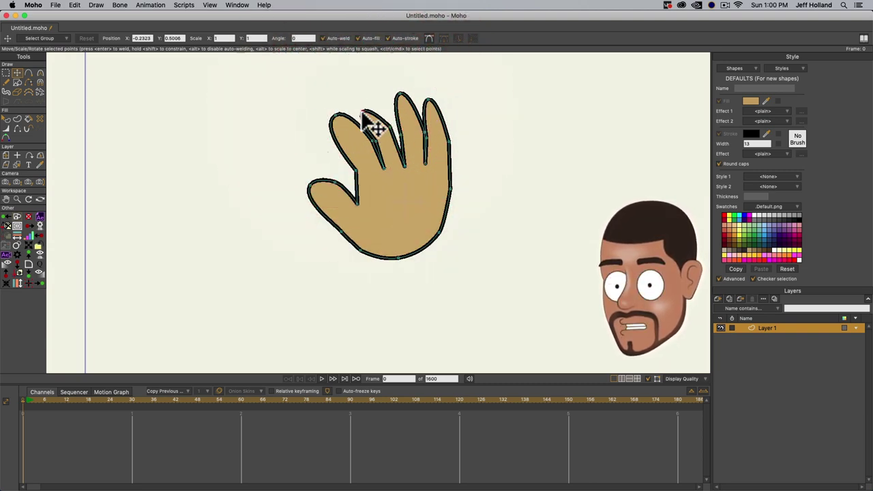
- Delete the middle finger's tip and side points to remove that finger from the hand
left_click(374, 130)
left_click(392, 130)
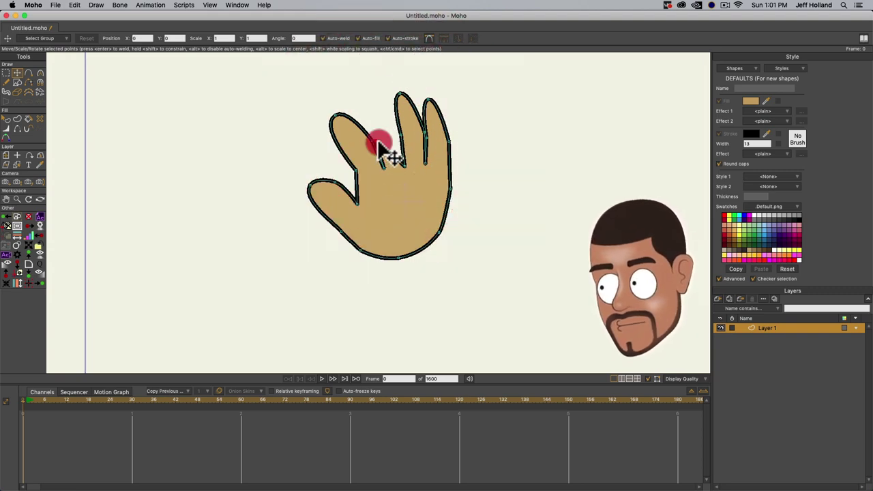
left_click(377, 140)
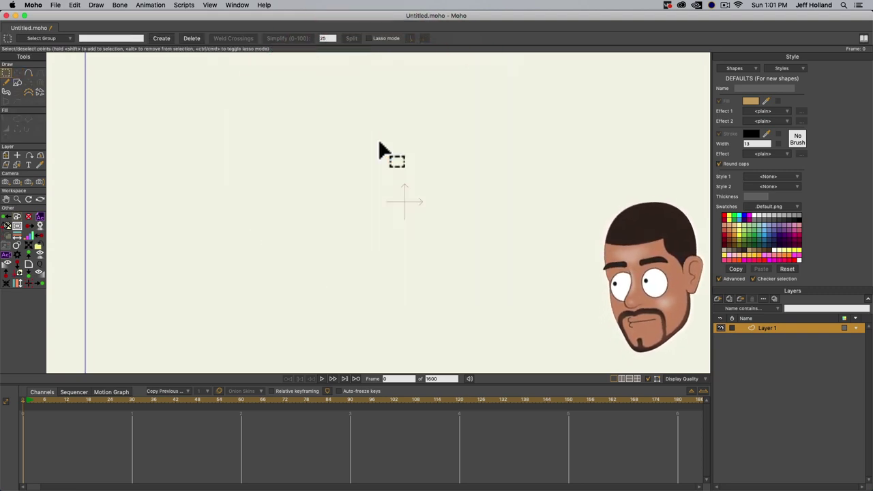
left_click(377, 141)
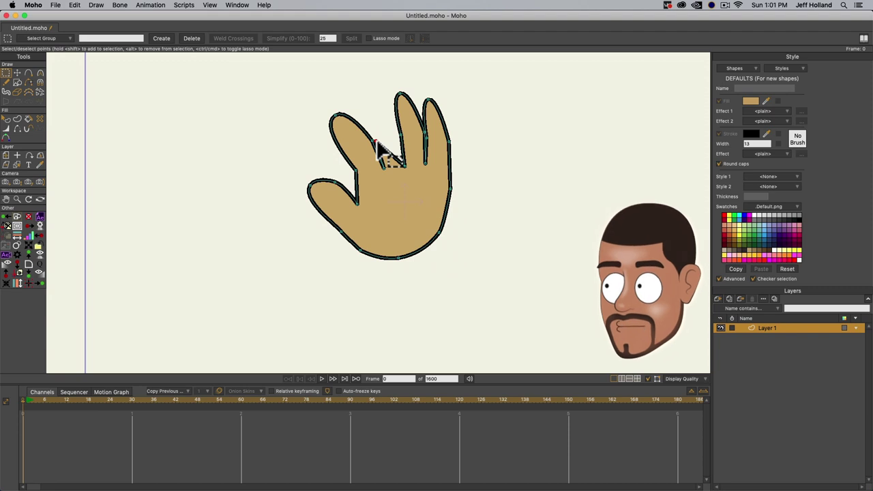
left_click(399, 132)
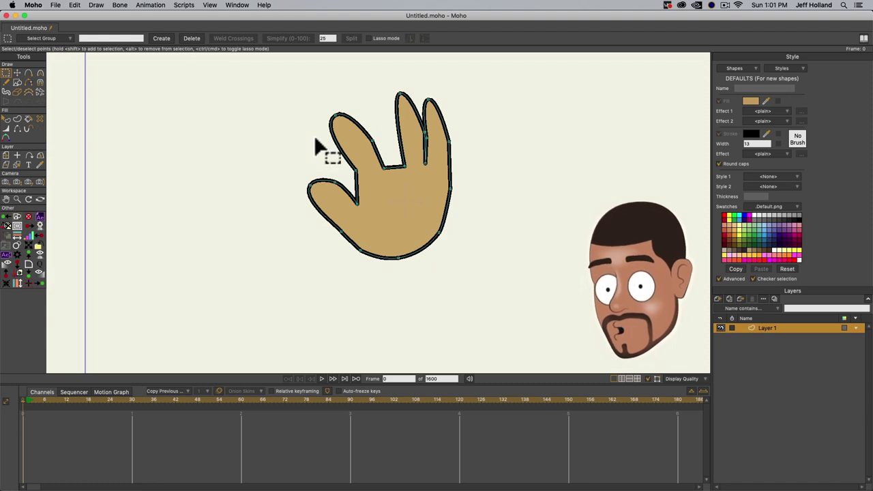
- Delete the tip and side points of the ring and little fingers and the leftover point on the palm's upper edge
left_click_drag(402, 95, 421, 133)
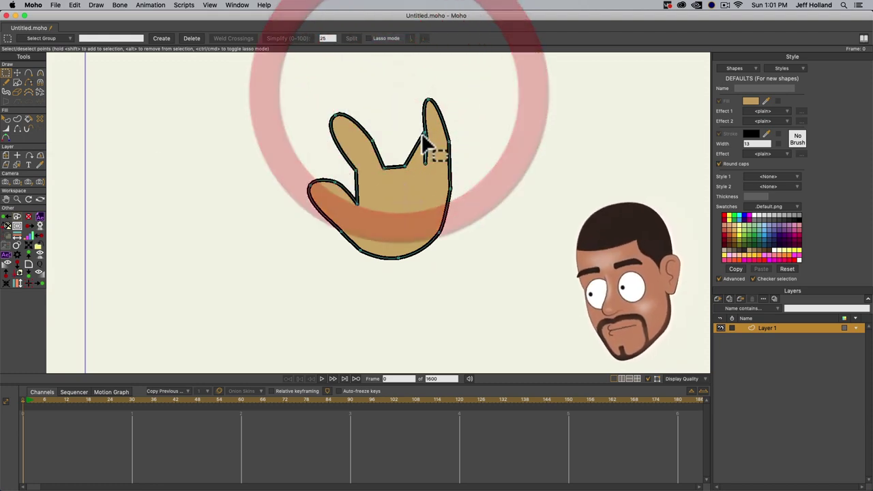
double_click(422, 133)
left_click(423, 134)
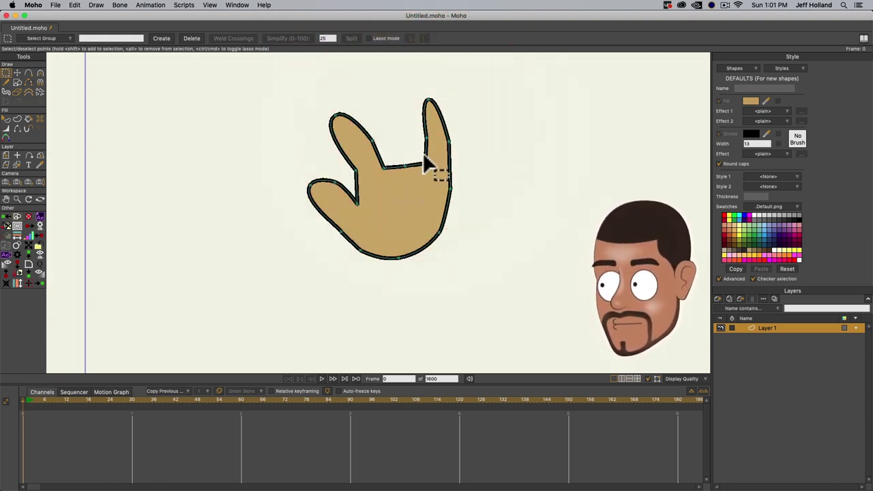
left_click(428, 135)
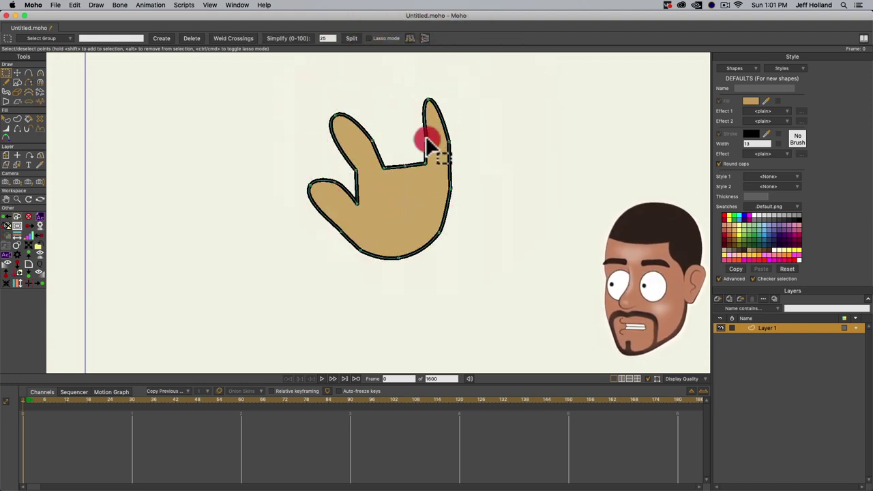
left_click(429, 112)
left_click_drag(445, 136, 447, 138)
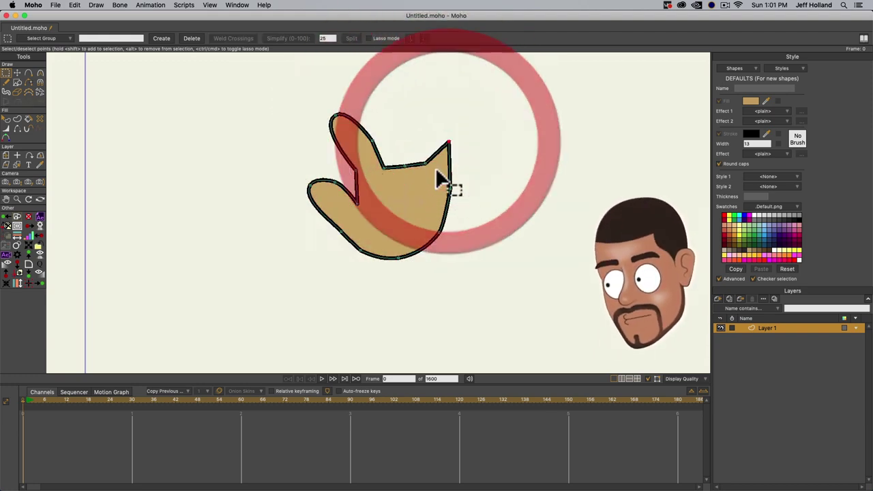
left_click(404, 164)
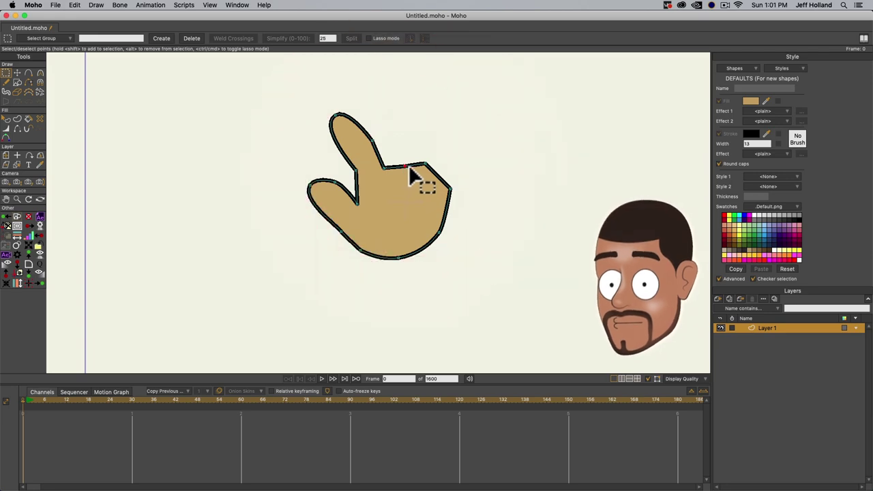
- Round the palm's upper outer corner with a curvature of about 0.30 and shift the side point below it slightly inward
key("c")
left_click(425, 168)
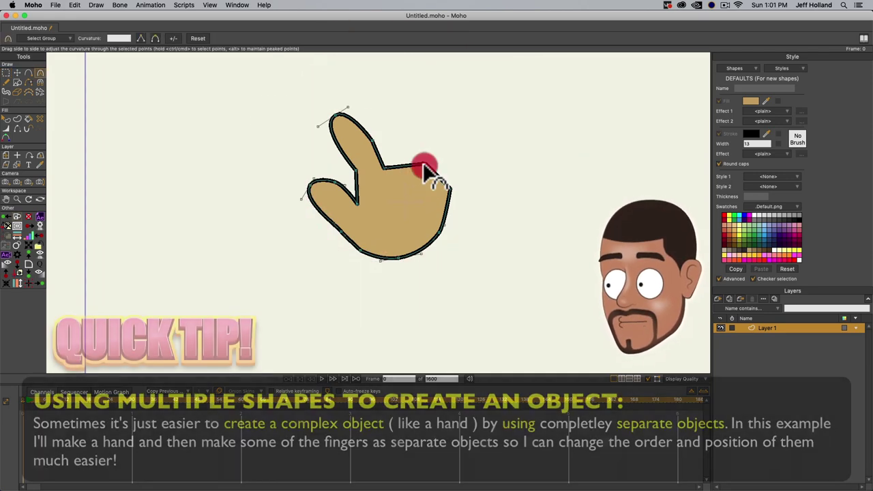
left_click_drag(426, 169, 450, 176)
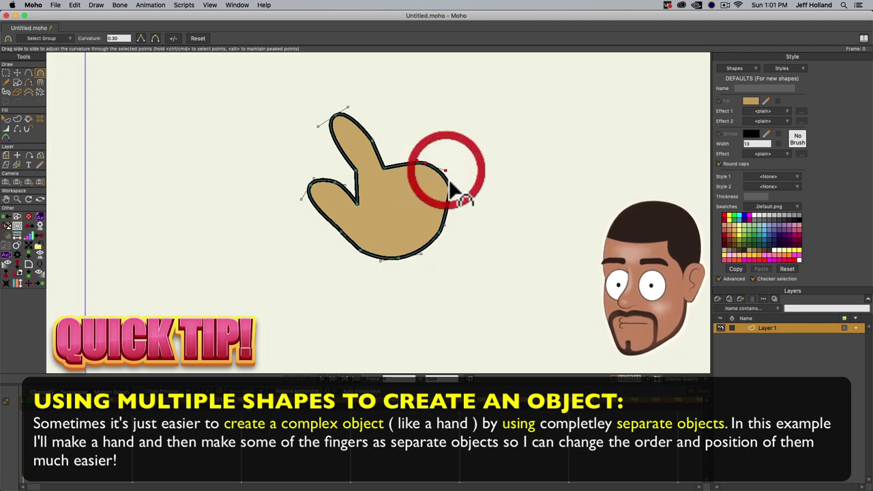
key("t")
left_click(446, 200)
- Draw a narrow upright rectangle overlapping the palm beside the index finger and hide its lower edge
key("e")
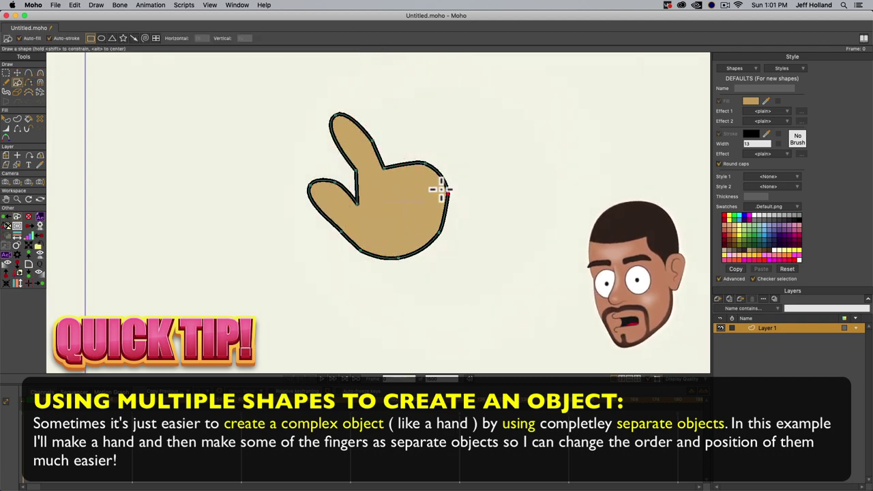
left_click_drag(377, 124, 406, 174)
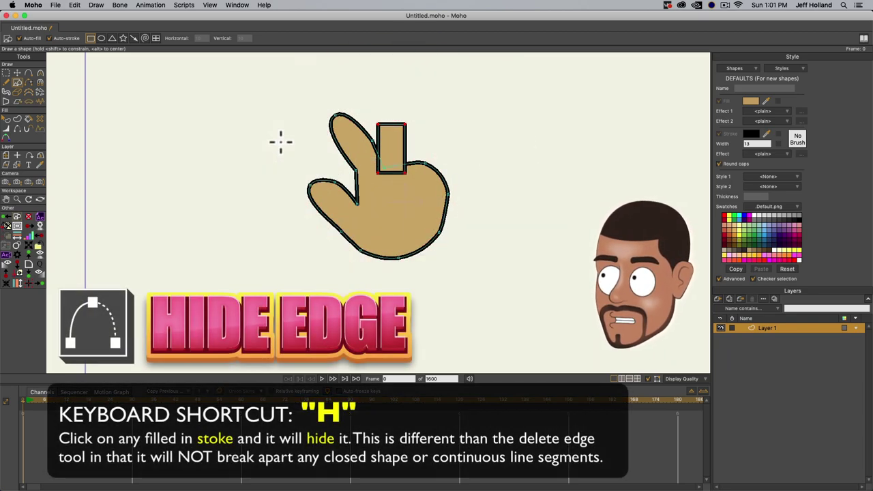
left_click(18, 130)
scroll(344, 211, "up", 2)
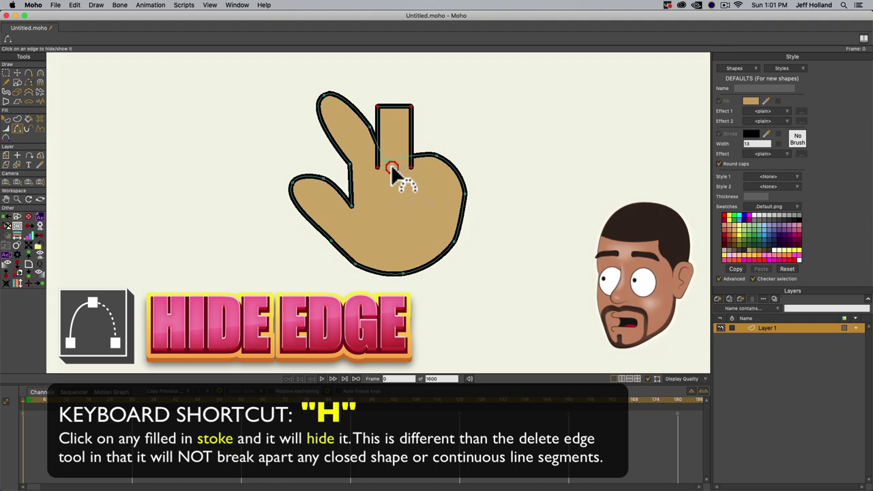
left_click(391, 168)
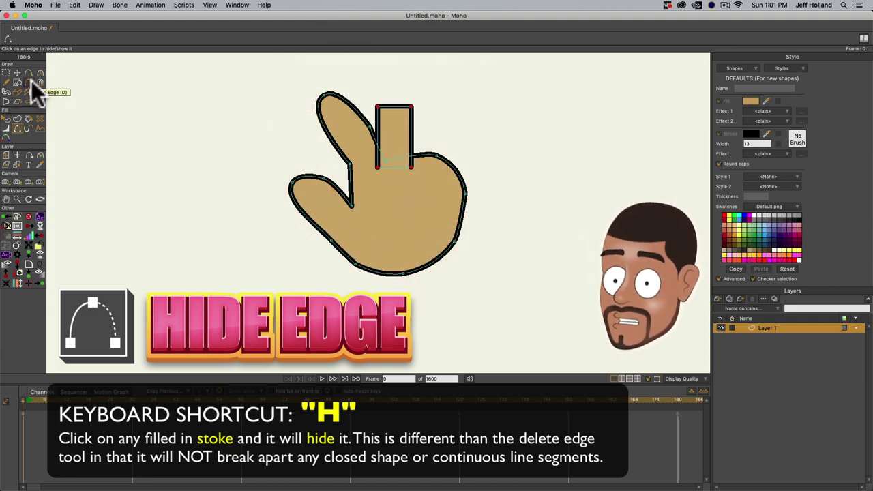
- Place the rectangle's base on the palm and move its two upper corners to lean it toward the index finger
key("t")
mouse_move(397, 133)
left_mouse_down()
mouse_move(409, 98)
mouse_move(403, 156)
mouse_move(405, 148)
mouse_move(395, 164)
mouse_move(393, 153)
left_mouse_up()
left_click(385, 104)
left_click_drag(384, 104, 353, 93)
left_click_drag(416, 104, 409, 120)
- Add a point on the new finger's inner side and increase the curvature of its tip and outer side point
key("a")
key("c")
left_click(511, 134)
left_click(565, 117)
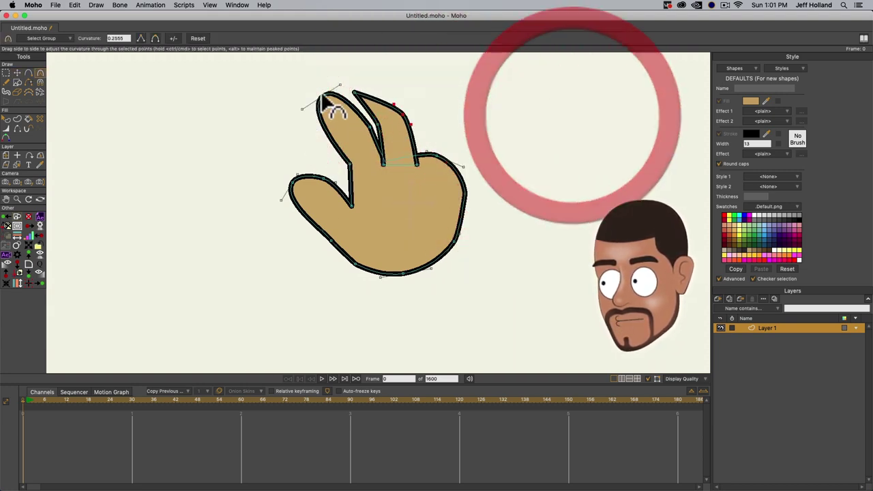
left_click_drag(396, 92, 598, 92)
- Move the middle finger's inner side point against the index finger to close the gap between them
key("t")
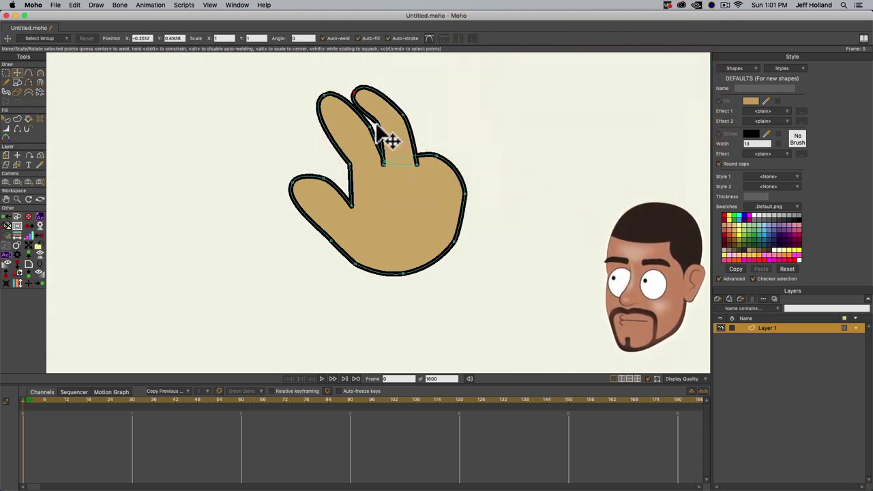
left_click(373, 130)
left_click(375, 114)
left_click_drag(378, 113, 377, 114)
left_click(372, 131)
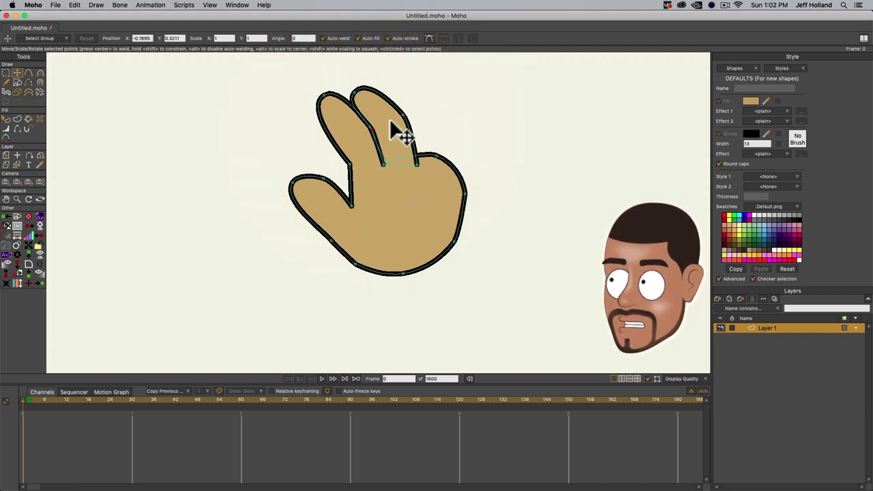
- Duplicate the middle finger twice, placing the copies as ring and little fingers and rotating the little finger outward
left_click(392, 127)
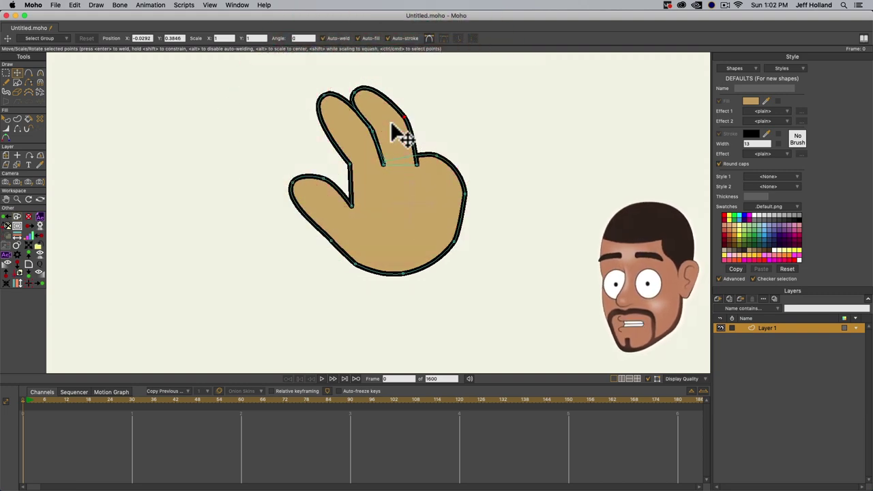
double_click(392, 127)
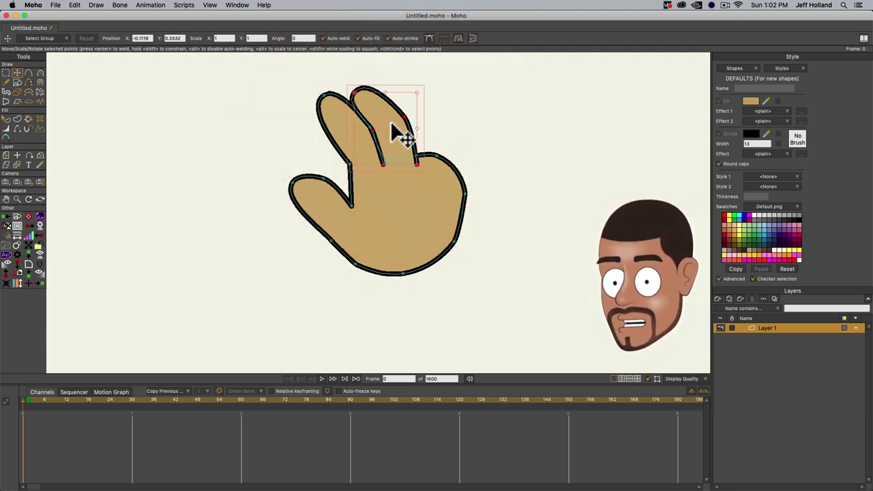
mouse_move(392, 127)
left_mouse_down()
mouse_move(418, 129)
mouse_move(423, 140)
mouse_move(446, 137)
mouse_move(420, 147)
mouse_move(399, 129)
mouse_move(405, 124)
left_mouse_up()
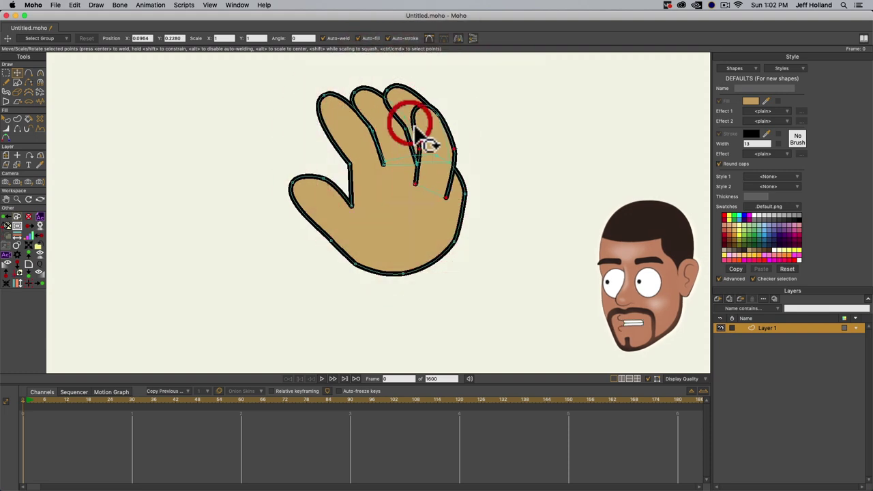
left_click_drag(447, 157, 453, 156)
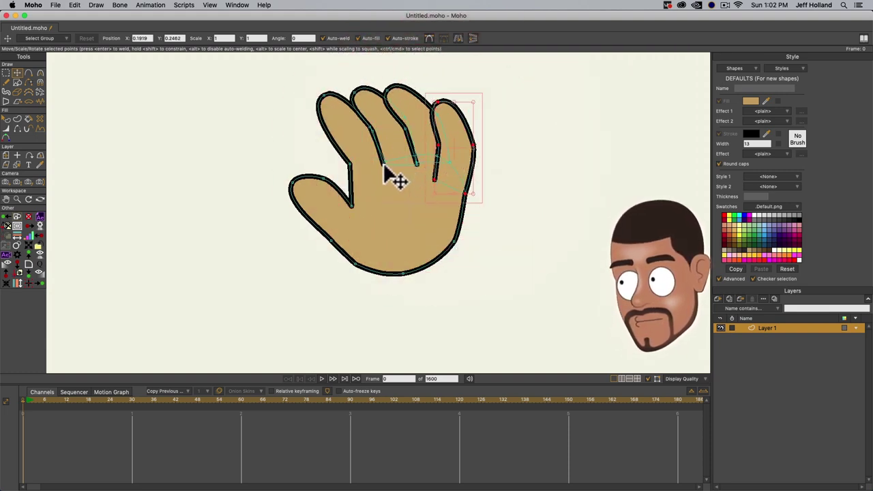
- Reshape the index finger's base by moving its outer point up and adding a point between it and the thumb
left_click(348, 171)
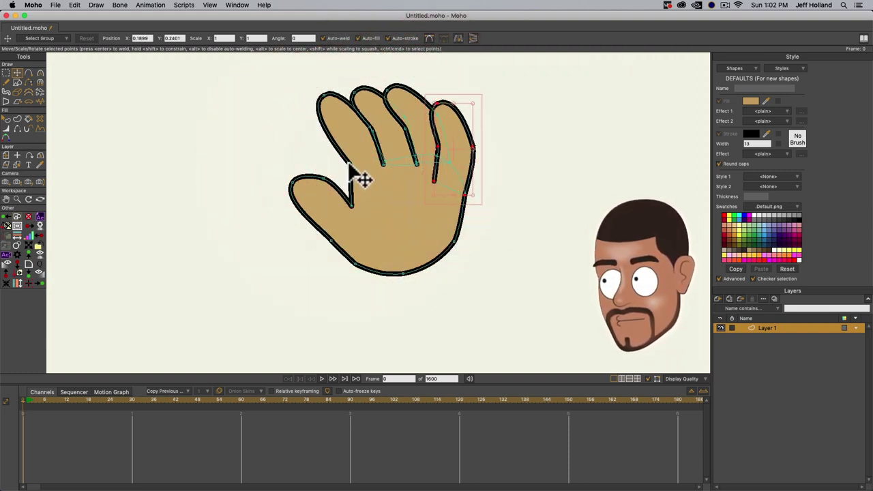
left_click_drag(348, 166, 347, 142)
key("a")
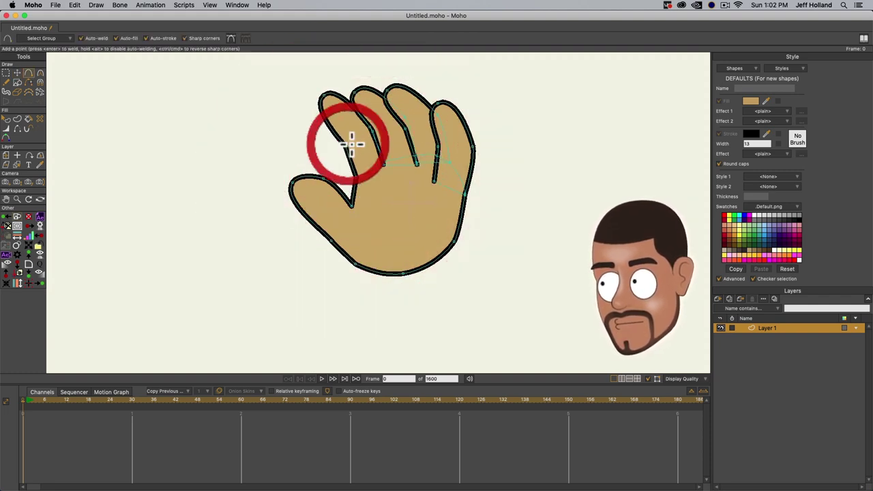
key("t")
key("r")
left_click_drag(374, 184, 409, 196)
key("super+z")
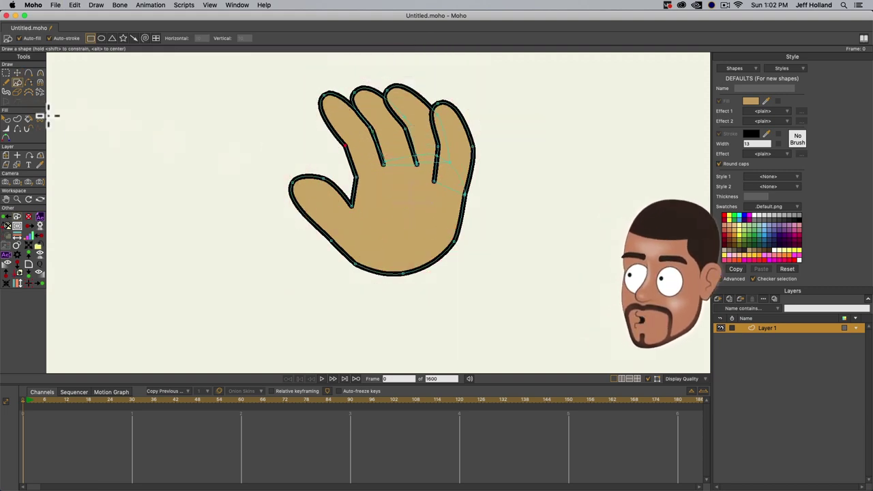
- Add a three-point crease line across the palm and create a stroked shape from it
left_click(28, 73)
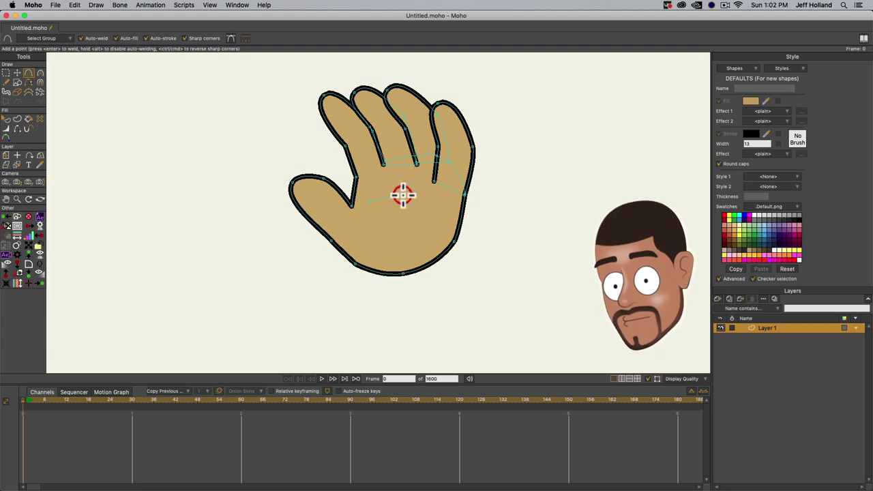
left_click_drag(403, 195, 428, 213)
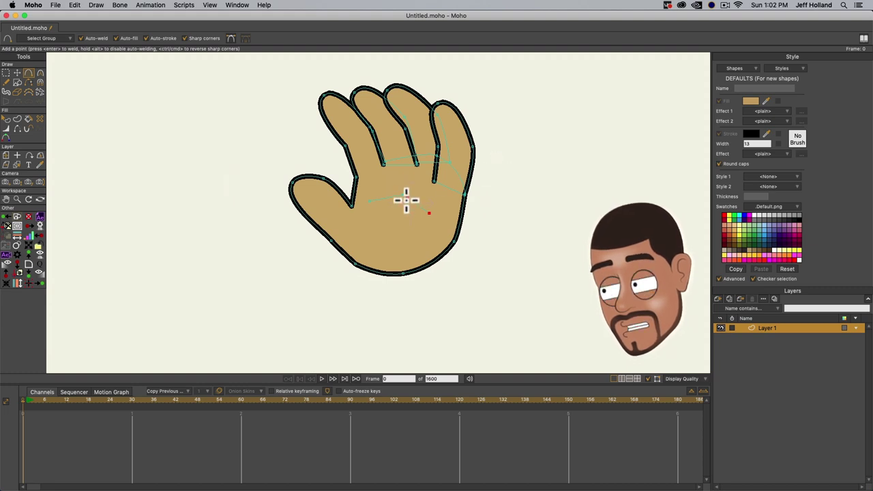
key("u")
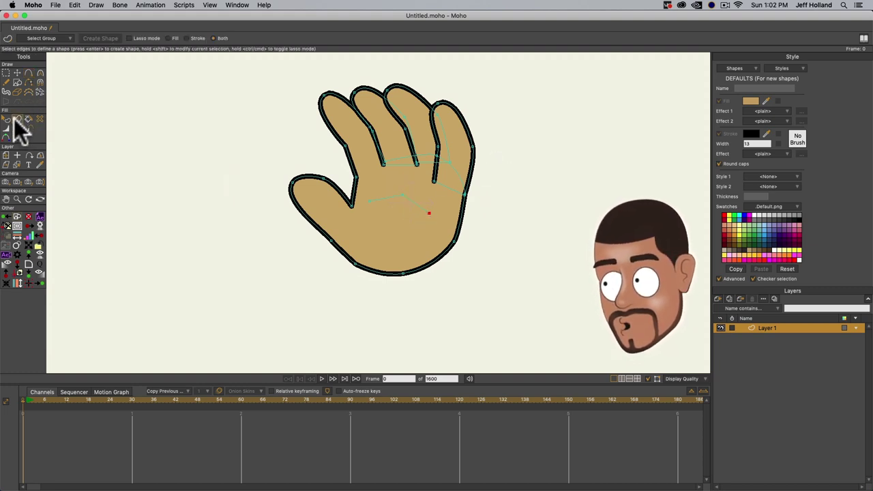
left_click(17, 119)
left_click(407, 198)
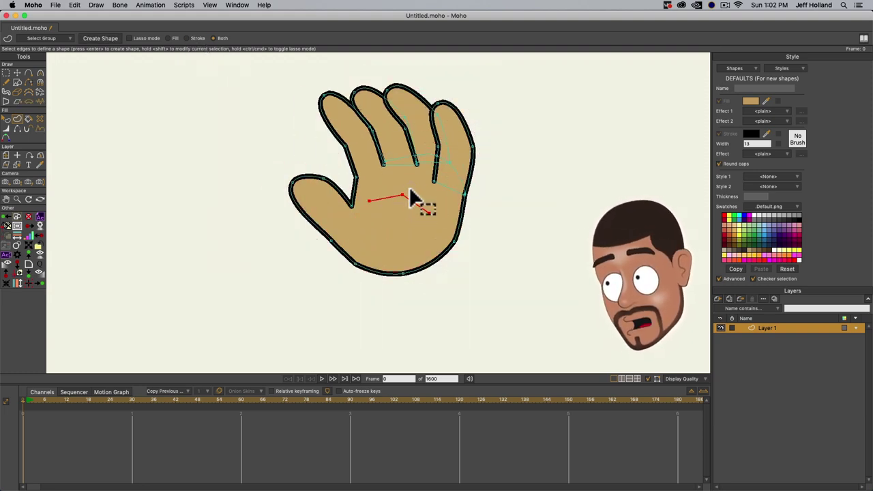
left_click(101, 38)
- Move the palm crease up beneath the fingers and curve its middle point into a smooth arc
key("t")
scroll(412, 194, "up", 3)
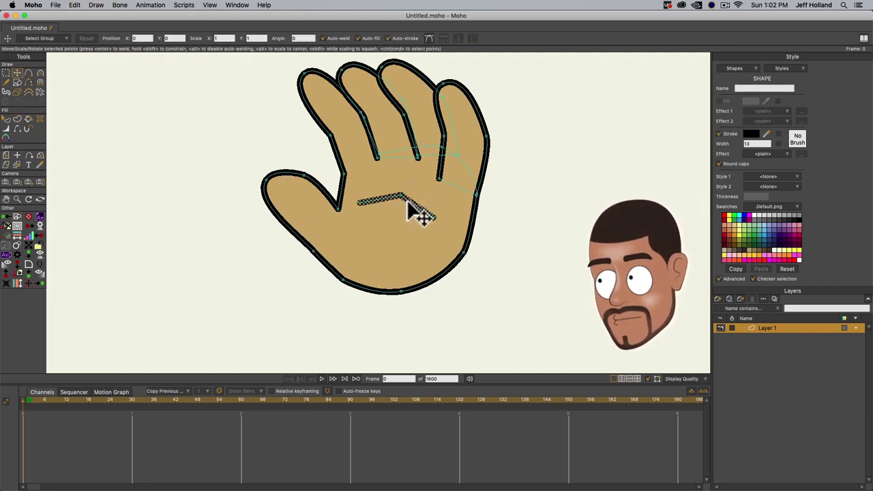
mouse_move(411, 208)
left_mouse_down()
mouse_move(610, 181)
mouse_move(413, 196)
mouse_move(436, 196)
mouse_move(424, 181)
left_mouse_up()
left_click(575, 178)
key("c")
key("t")
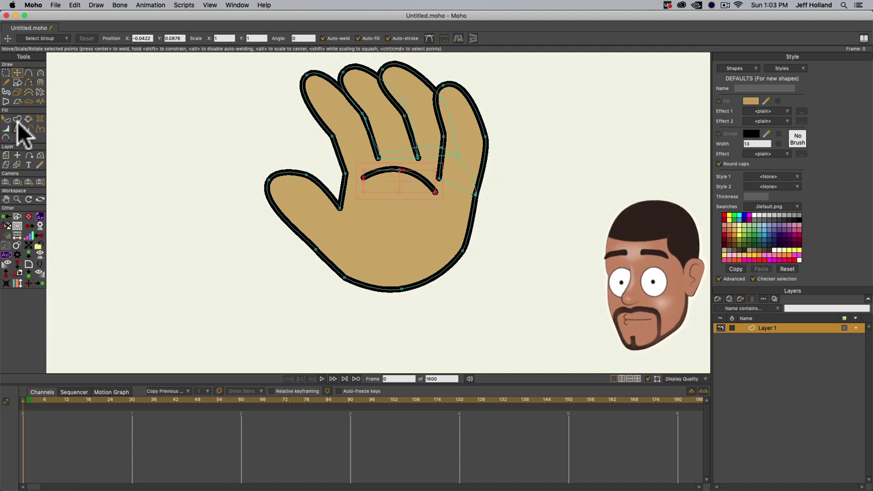
- Taper both ends of the palm crease by reducing the line width at its end points
key("w")
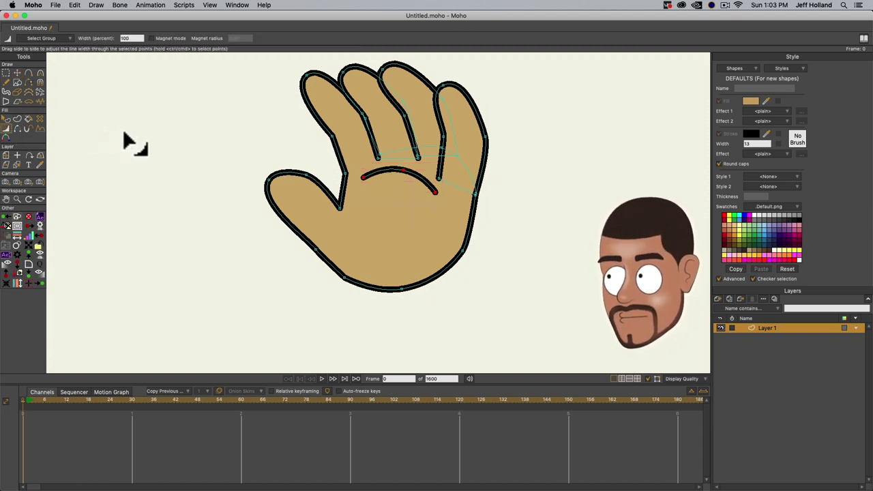
mouse_move(366, 184)
left_mouse_down()
mouse_move(538, 185)
mouse_move(339, 199)
left_mouse_up()
left_click(344, 180)
left_click_drag(435, 192, 386, 201)
key("t")
left_click(415, 176)
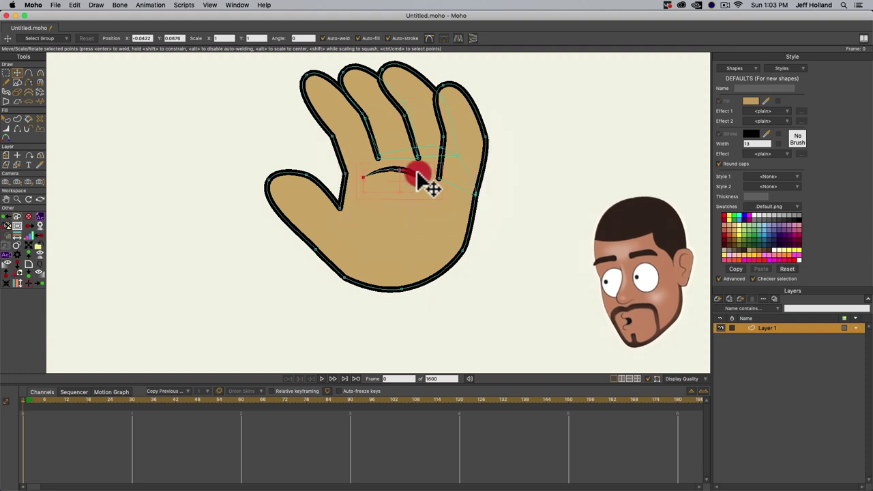
- Select all points of the hand and move the whole drawing to the left side of the canvas
scroll(413, 191, "down", 5)
scroll(369, 200, "up", 3)
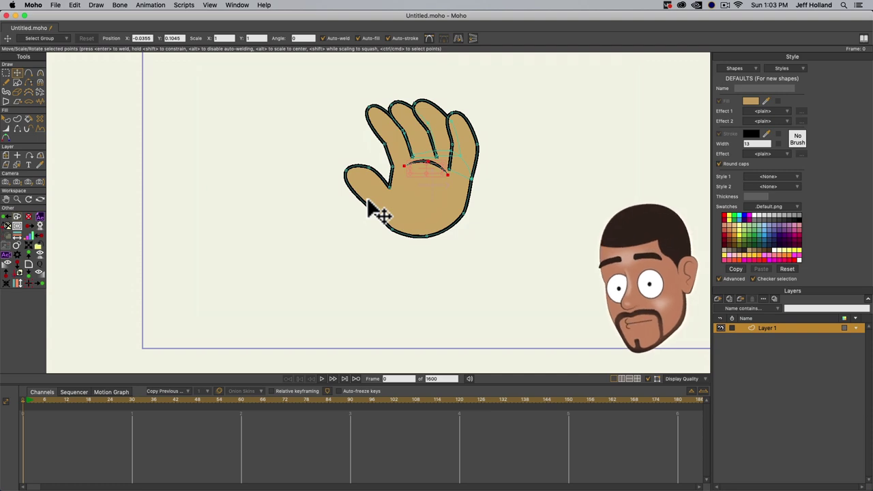
left_click_drag(351, 230, 403, 228)
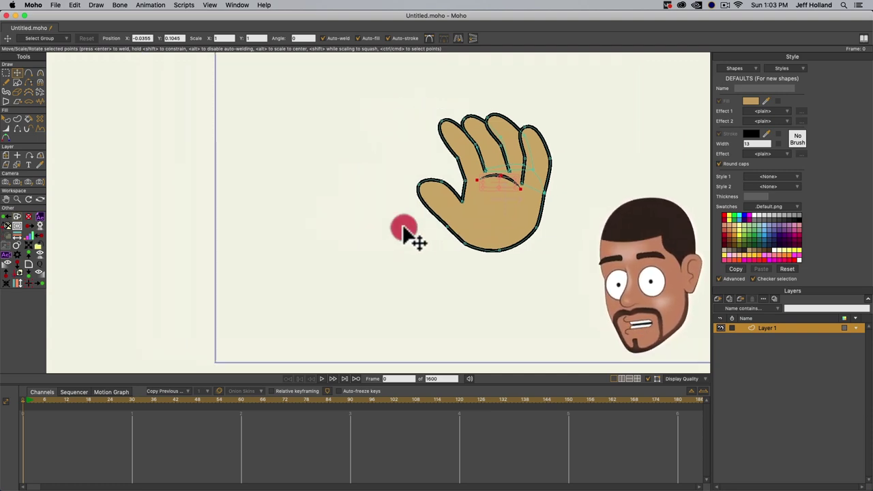
left_click_drag(522, 225, 395, 236)
key("g")
left_click(325, 255)
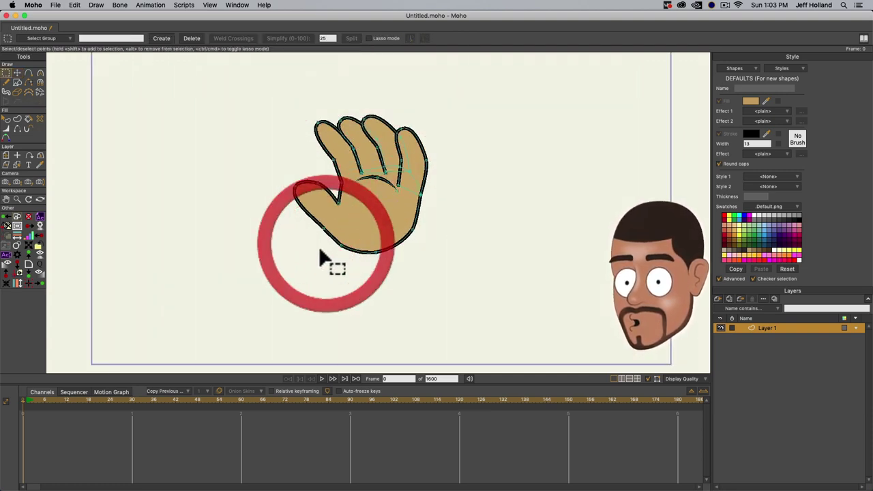
left_click_drag(266, 279, 464, 125)
key("t")
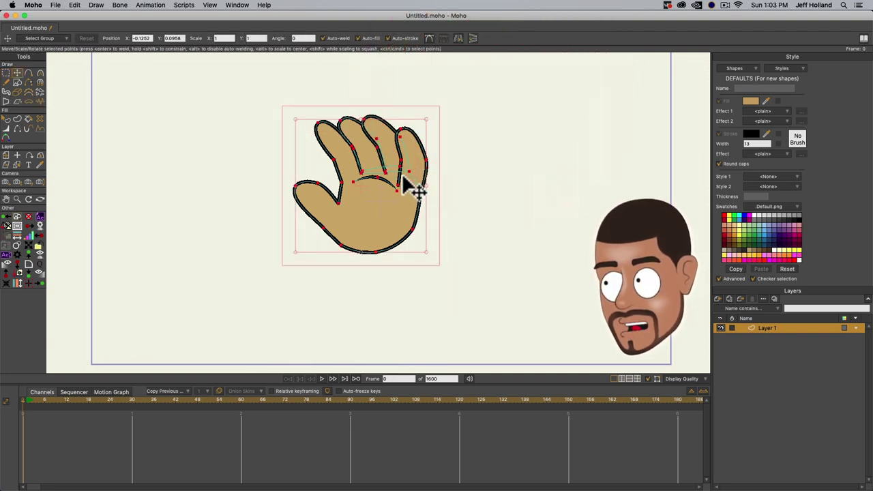
left_click_drag(413, 185, 286, 195)
scroll(388, 187, "down", 3)
left_click_drag(450, 194, 437, 178)
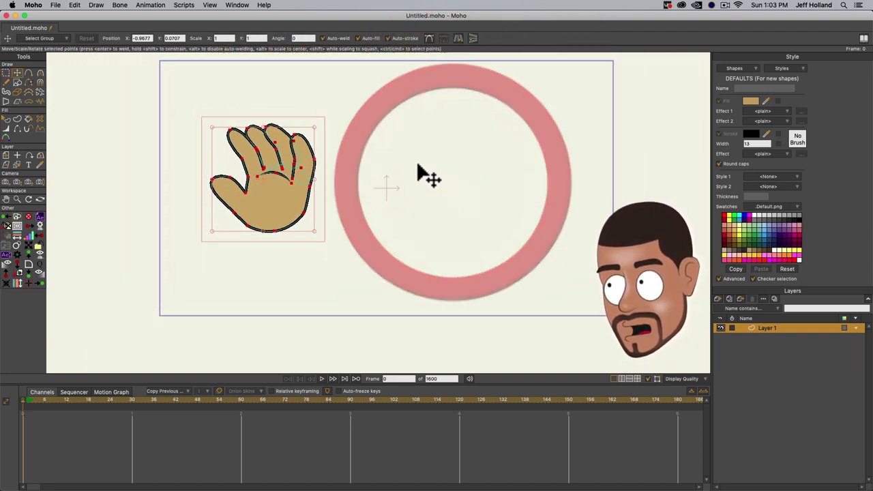
- Set up rectangle drawing with auto-fill and auto-stroke turned off, and show the grid
left_click(17, 82)
left_click(90, 37)
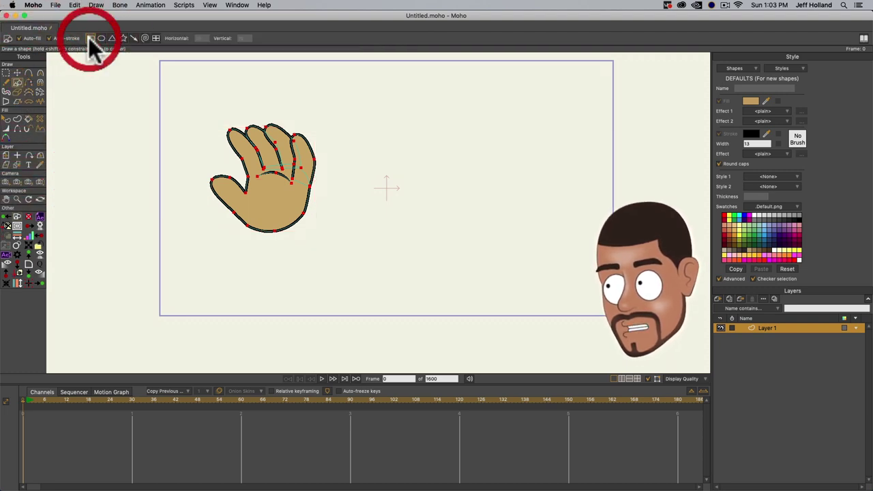
left_click(49, 37)
left_click(19, 38)
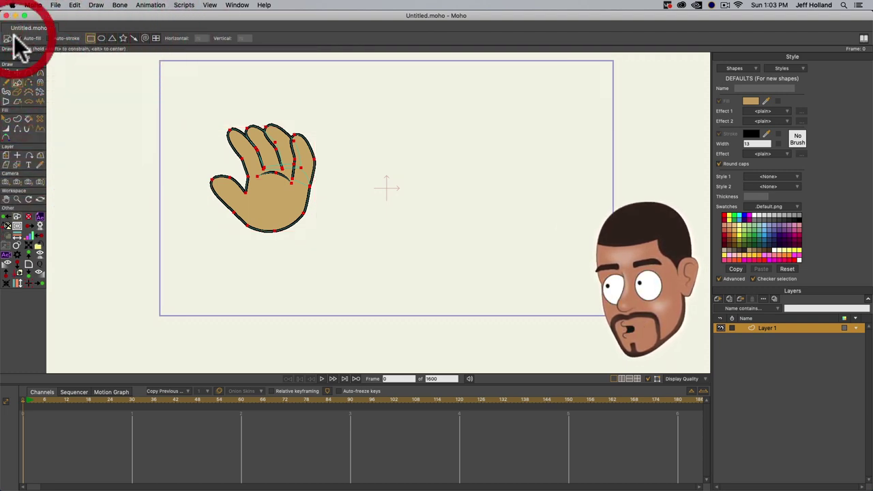
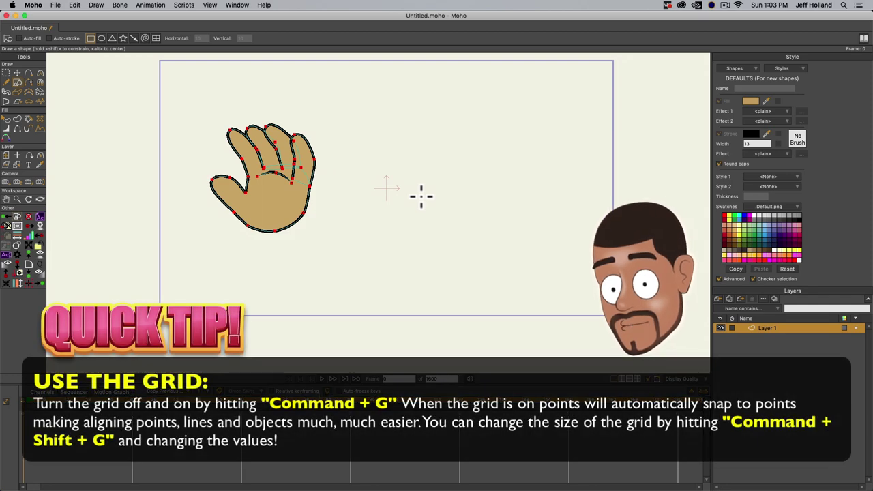
key("super+g")
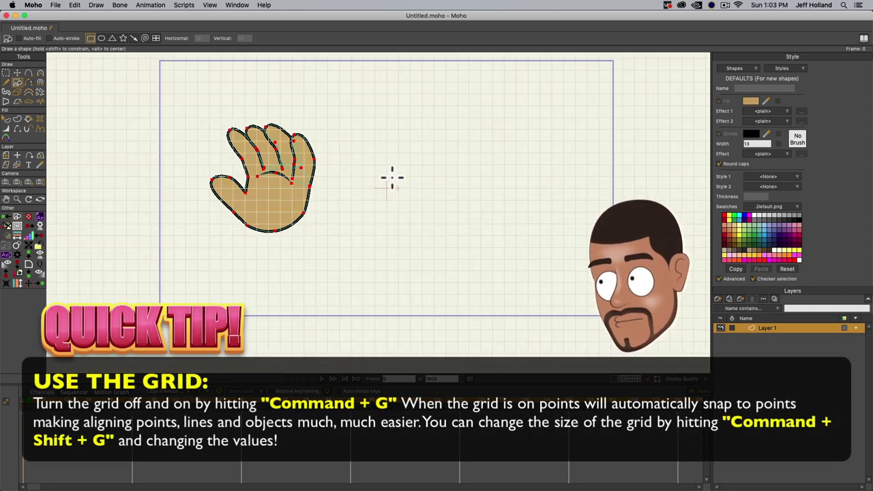
- Draw two side-by-side pane rectangles inside a larger outer rectangle and place copies of both directly below them
left_click_drag(381, 121, 438, 201)
left_click_drag(445, 199, 494, 129)
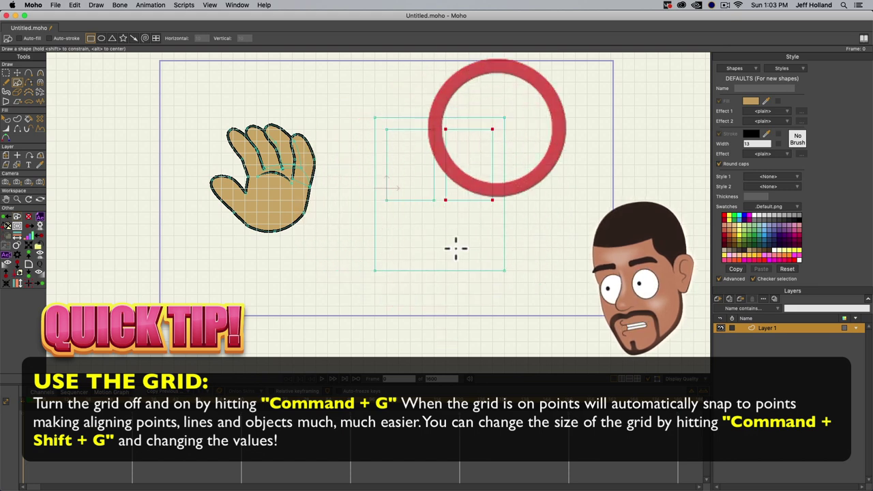
key("t")
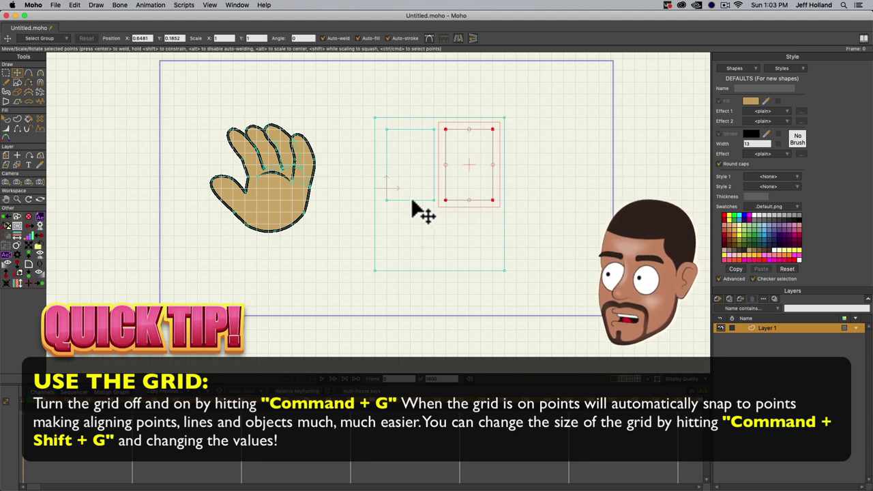
left_click(412, 200, "shift")
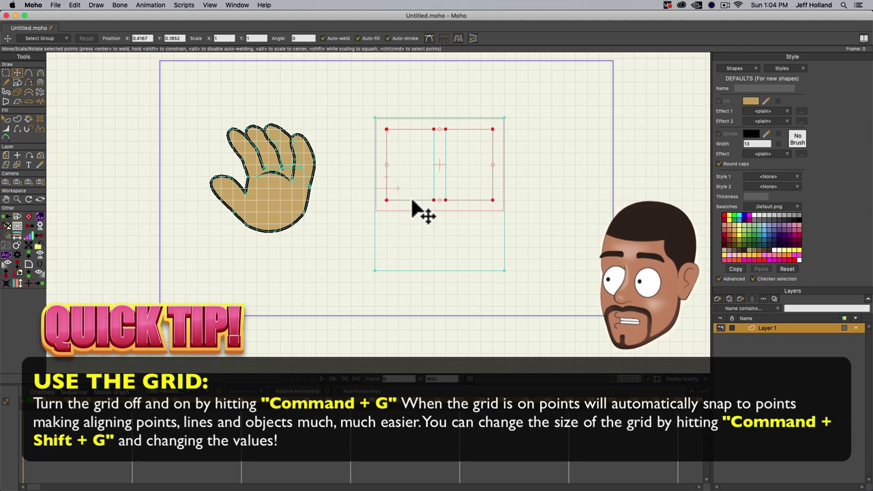
left_click_drag(428, 196, 437, 265)
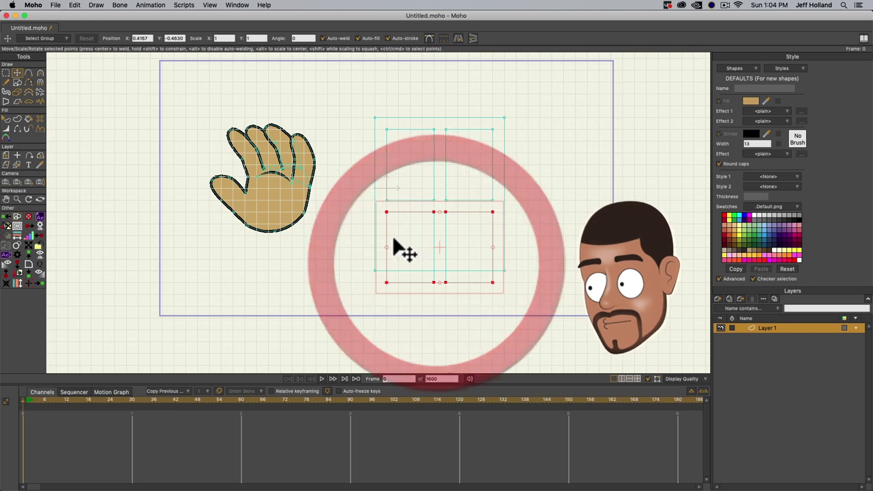
- Stretch the outer rectangle down past the lower panes and align its two bottom corner points with the grid
left_click(376, 179)
left_click_drag(439, 279, 440, 293)
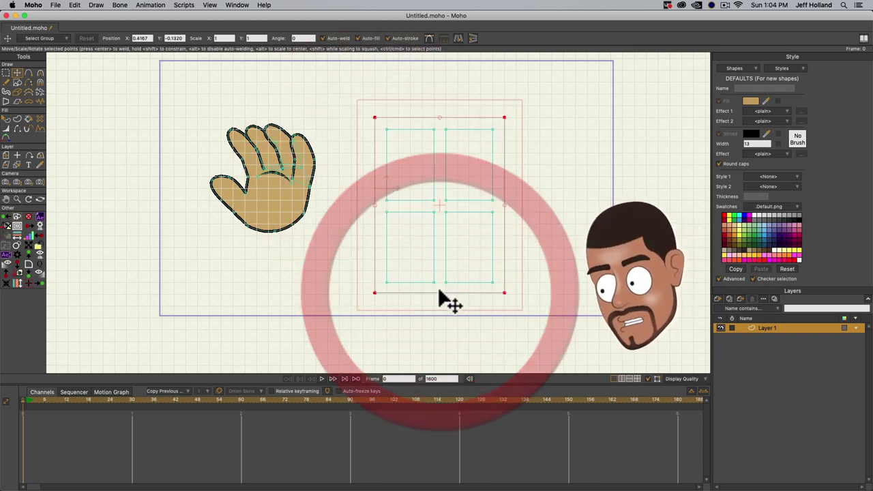
left_click(384, 293)
left_click(374, 295)
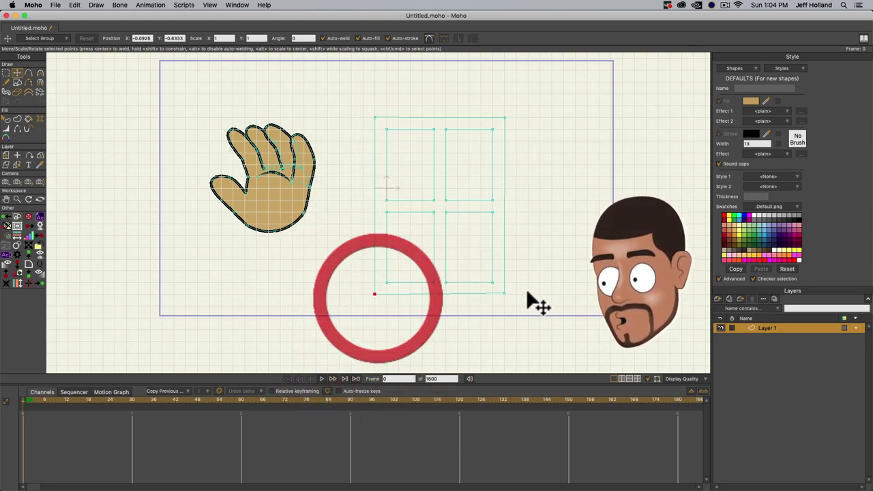
mouse_move(506, 296)
left_mouse_down()
mouse_move(499, 298)
mouse_move(505, 295)
left_mouse_up()
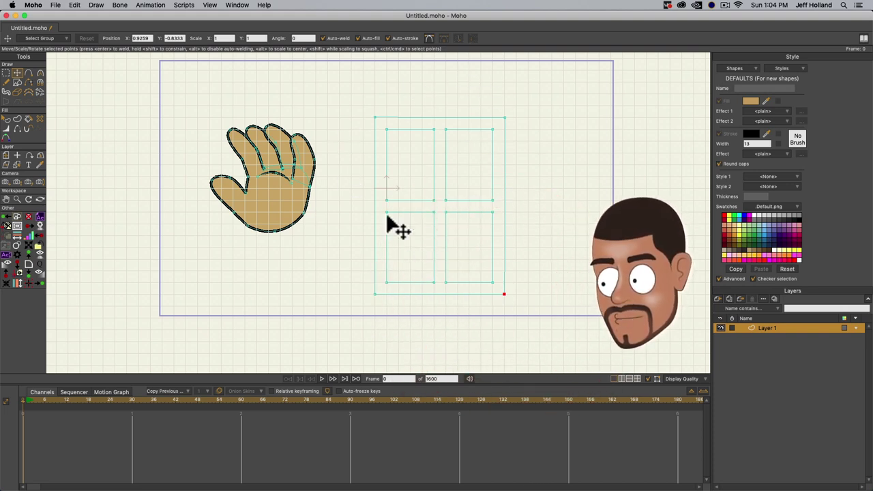
- Select the edges of the outer rectangle and all four panes for a new shape, leaving the panes as holes
left_click(17, 120)
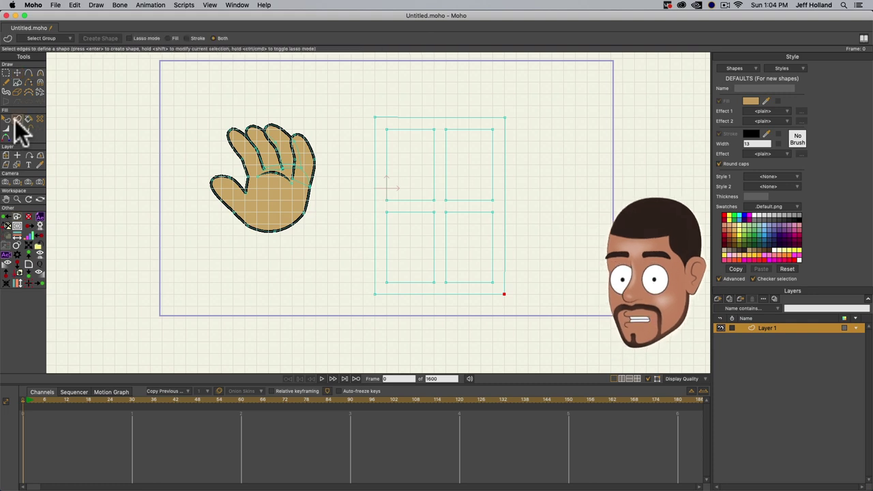
left_click(413, 117)
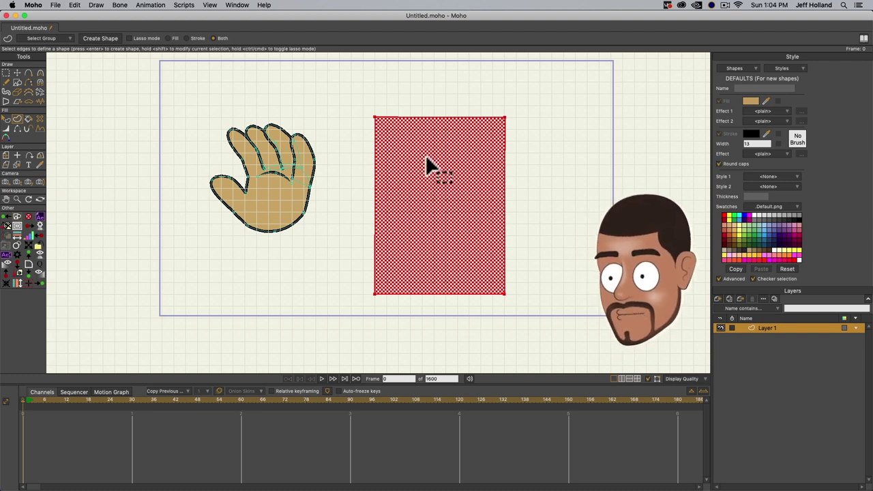
left_click(389, 150)
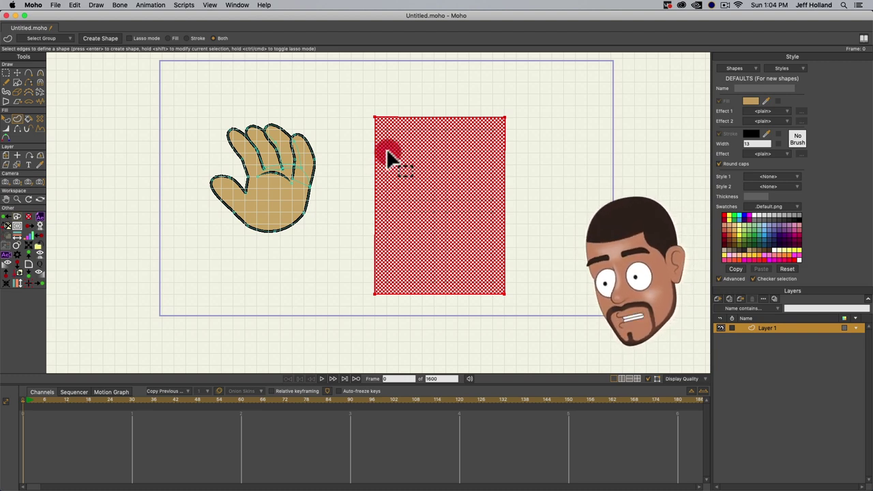
left_click(445, 172)
left_click(435, 241)
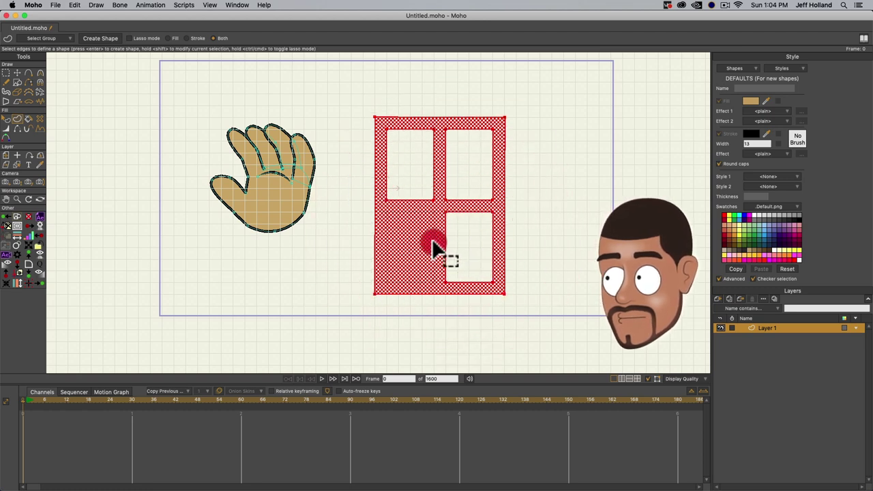
left_click(432, 240)
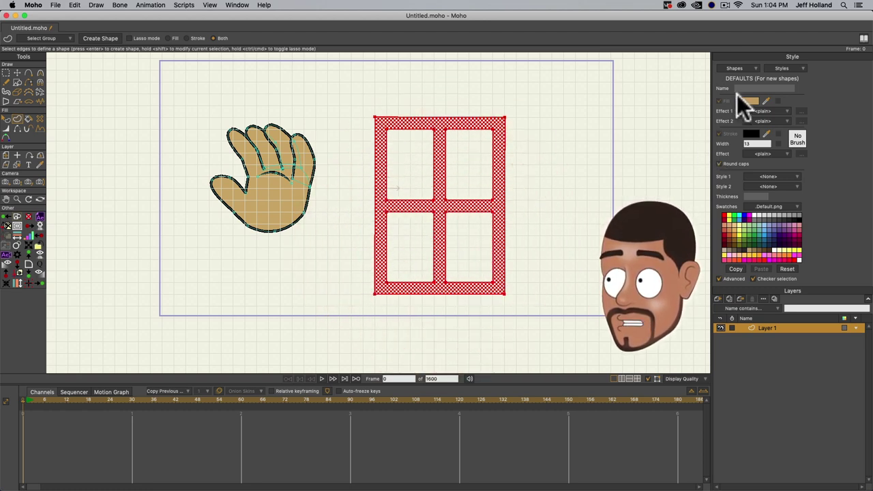
- Set the fill colour to grey BCBCBC and create the filled and stroked window frame shape
left_click(748, 100)
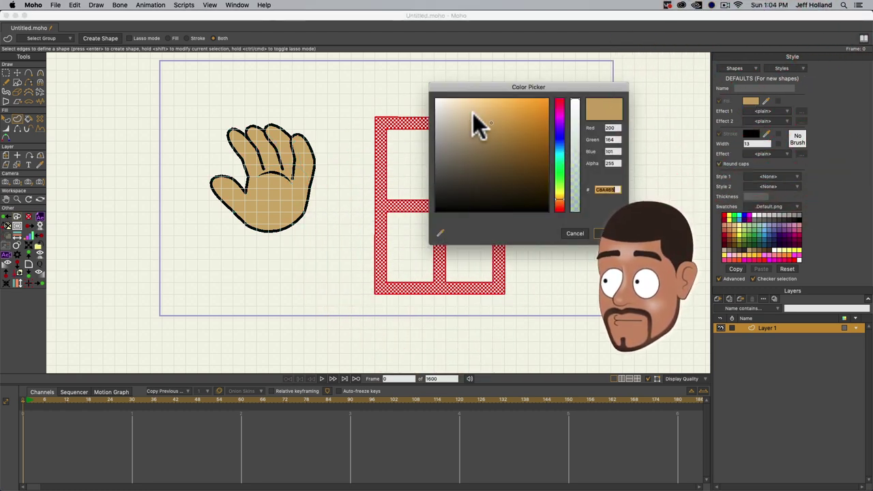
left_click(433, 127)
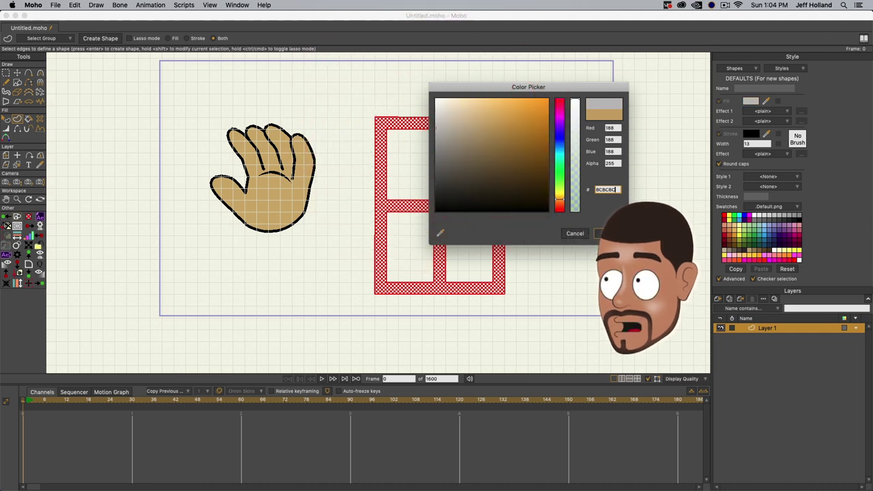
left_click(604, 234)
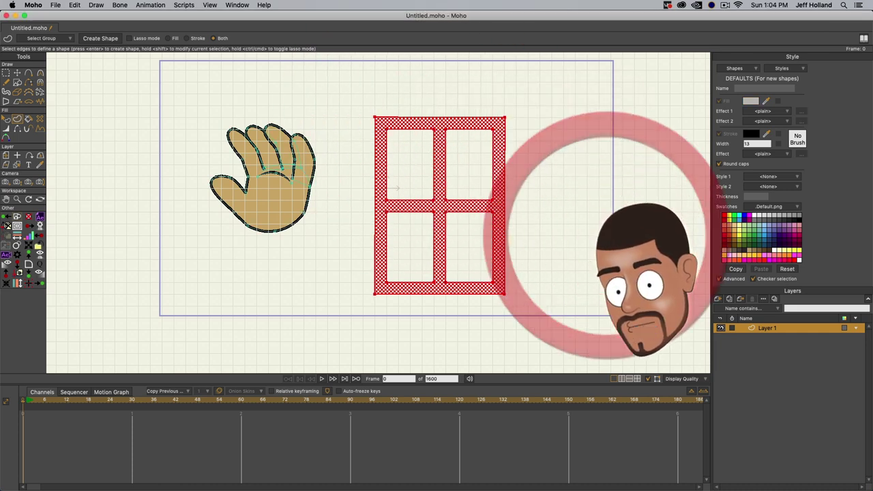
left_click(96, 37)
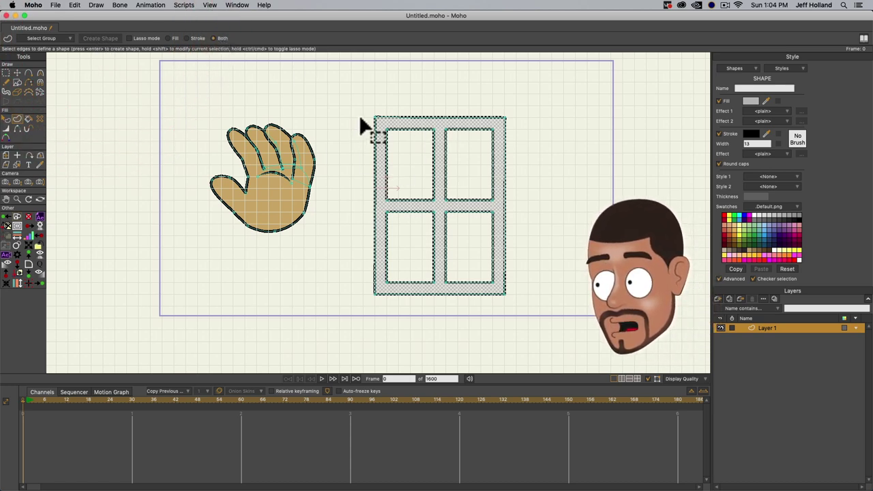
- Turn auto-fill and auto-stroke on and draw thin, wider rectangles along the top and bottom edges of the window frame
left_click(17, 83)
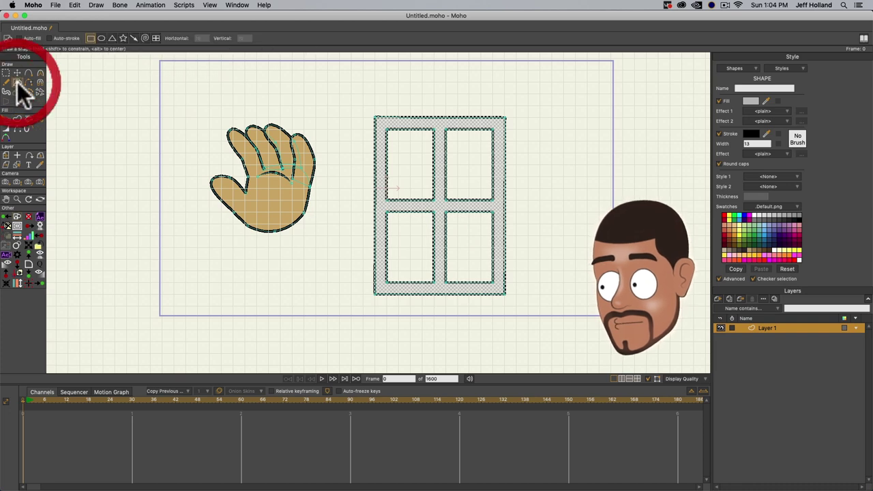
left_click(90, 39)
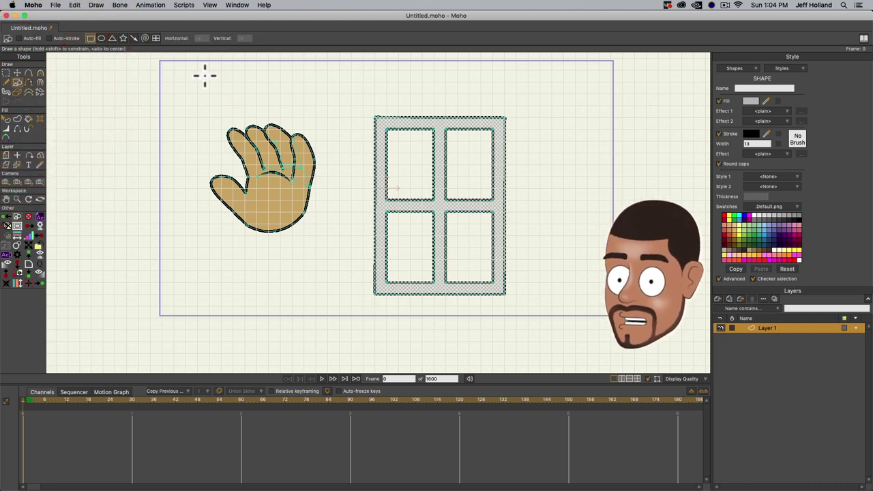
mouse_move(365, 118)
left_mouse_down()
mouse_move(454, 109)
mouse_move(446, 107)
left_mouse_up()
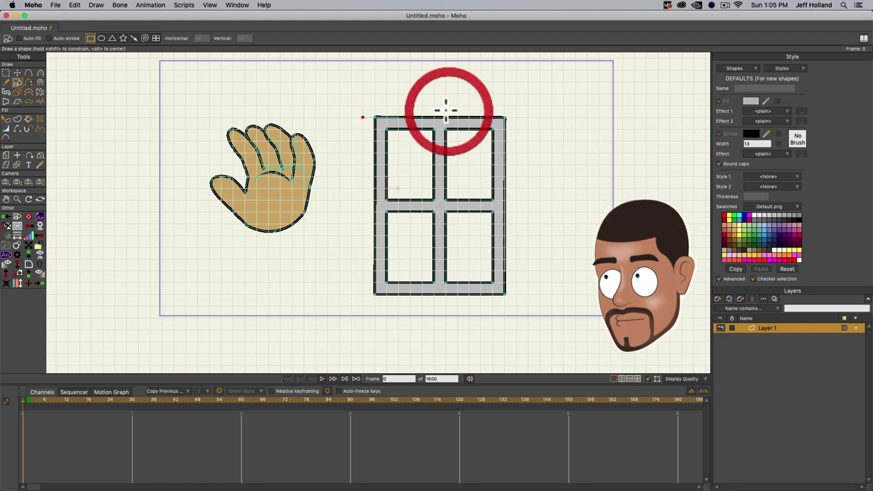
left_click(19, 38)
left_click(50, 39)
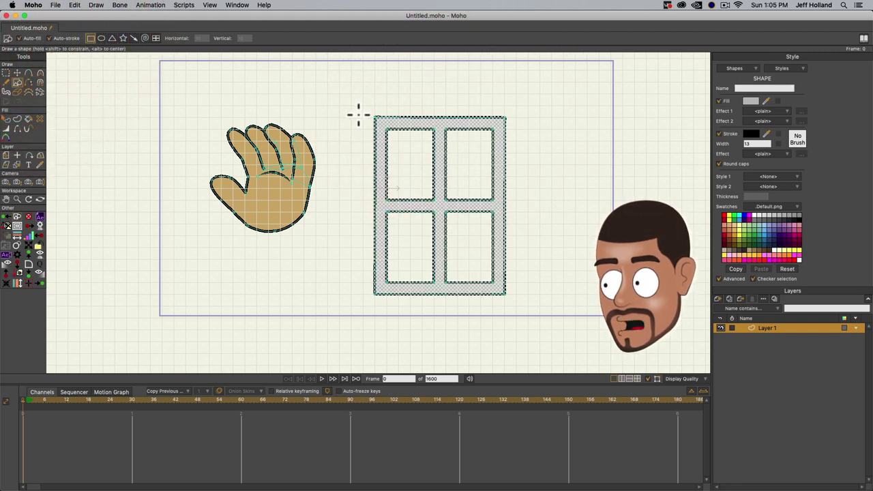
left_click_drag(361, 116, 517, 106)
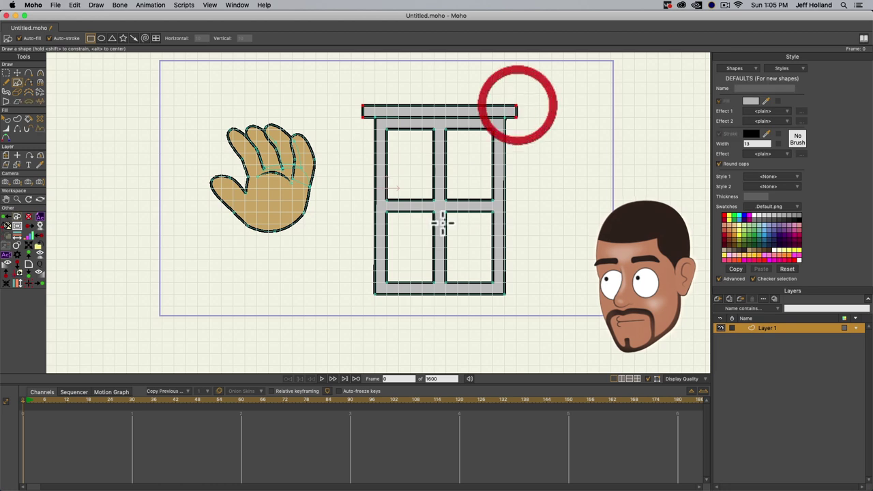
left_click_drag(363, 295, 517, 307)
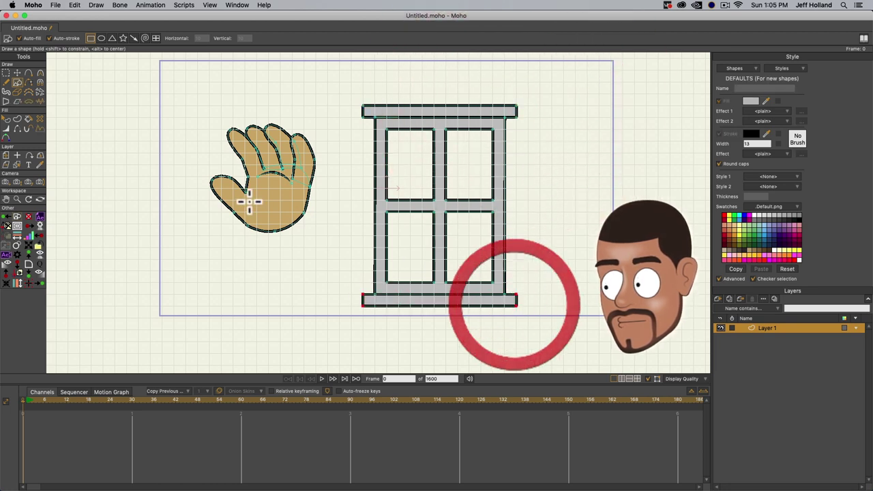
- Set the default fill to semi-transparent light blue 80EAFA with an alpha of 130
left_click(751, 101)
left_click(559, 150)
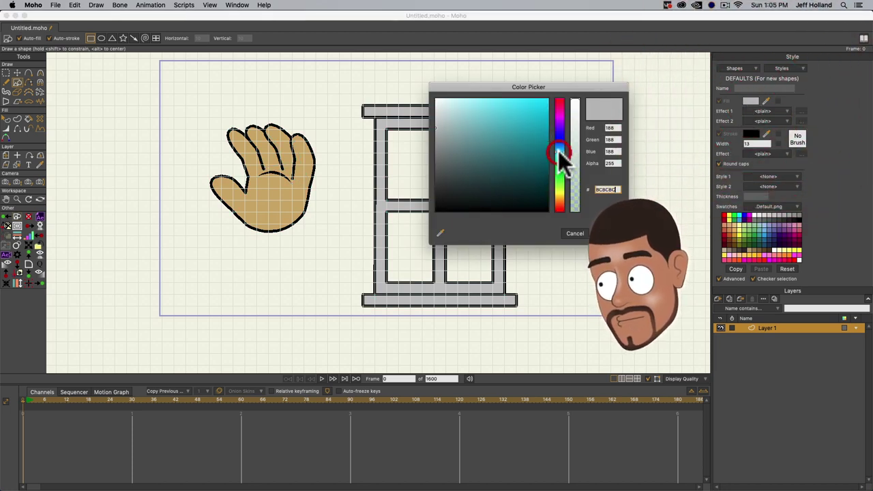
left_click(498, 99)
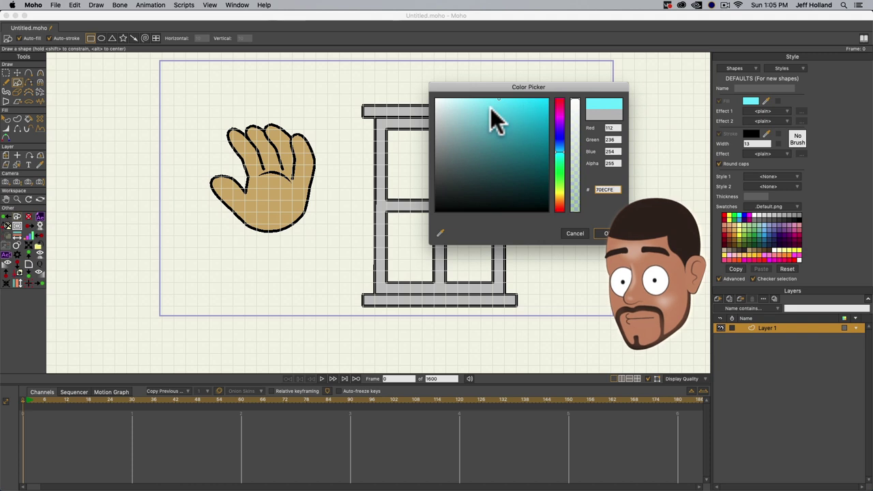
left_click(490, 100)
left_click(574, 152)
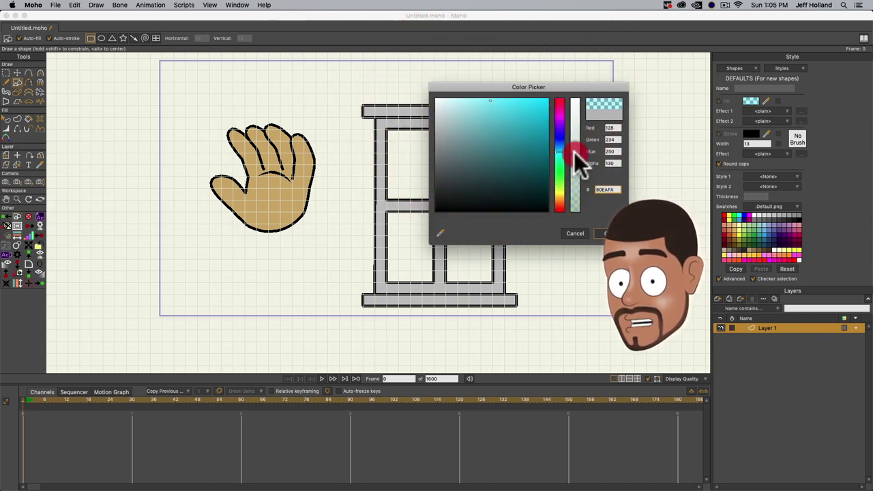
left_click(609, 233)
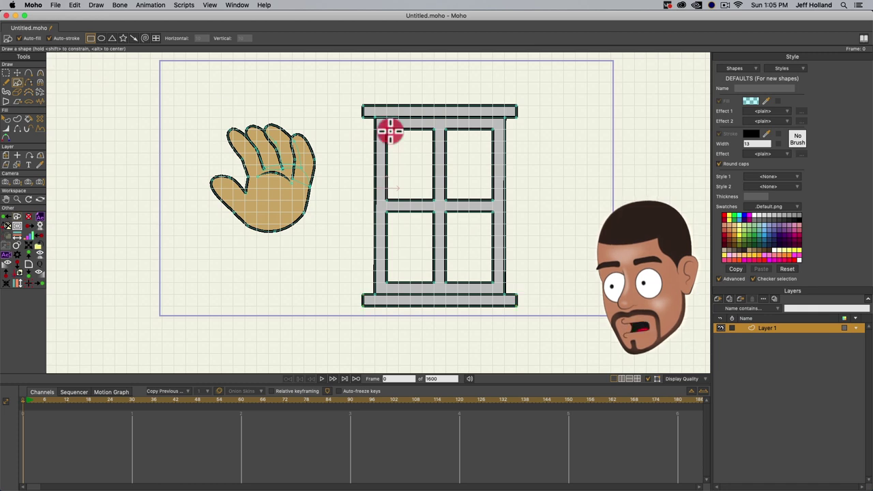
- Draw a filled glass rectangle over each of the four window openings
left_click_drag(390, 131, 434, 199)
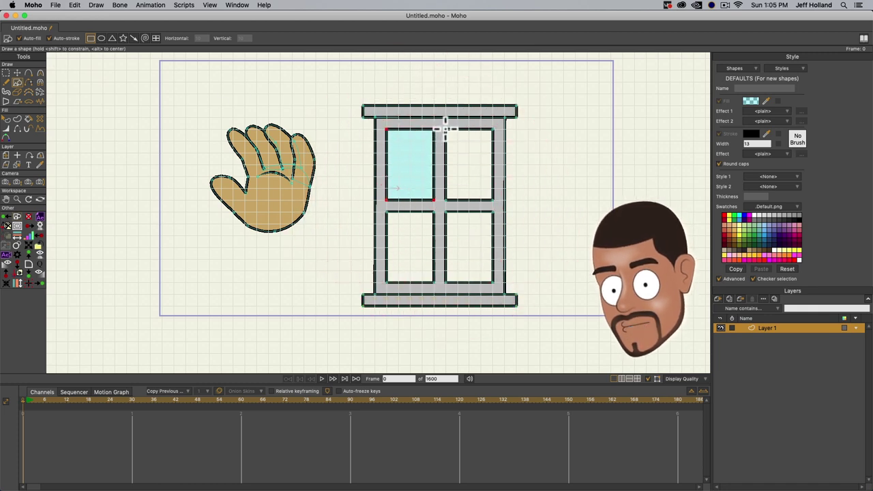
left_click_drag(446, 128, 493, 199)
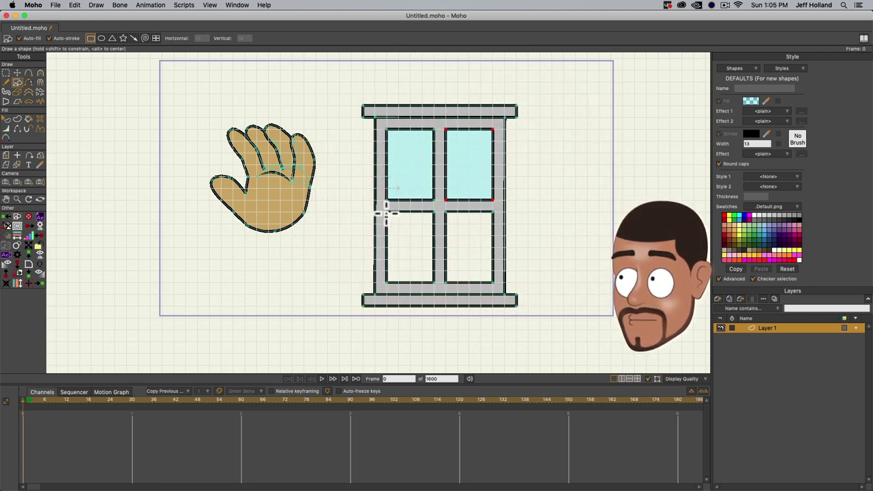
left_click_drag(386, 212, 434, 281)
left_click_drag(445, 212, 493, 280)
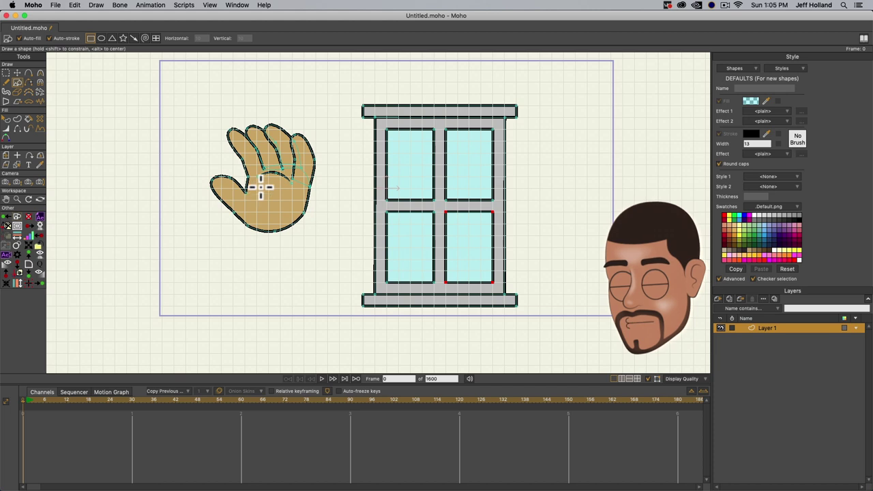
- Select all points of the hand and cut the hand out of Layer 1
key("g")
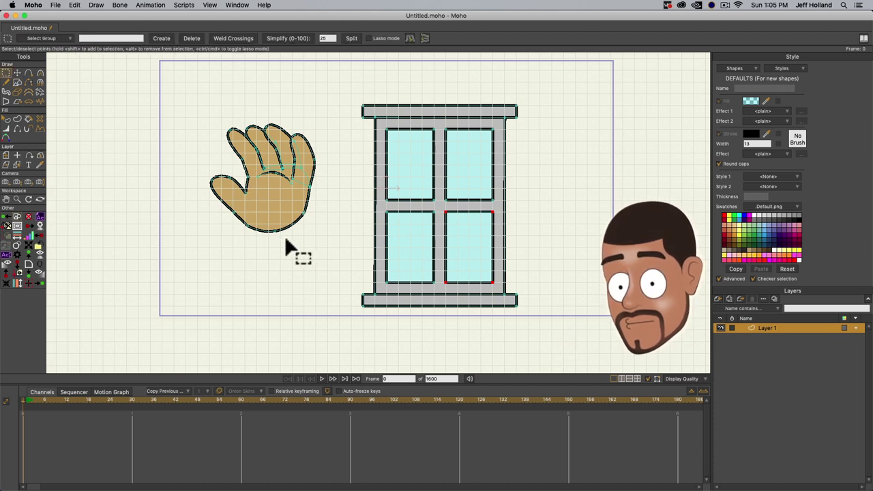
left_click_drag(183, 250, 337, 100)
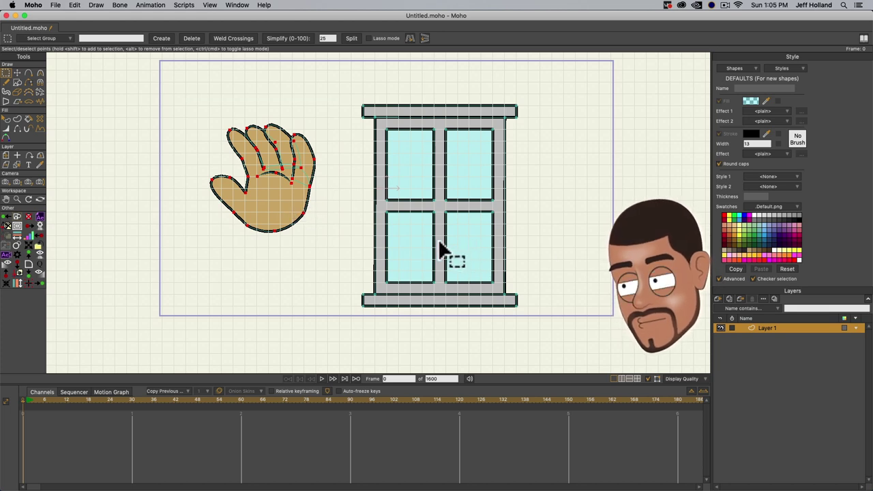
key("Delete")
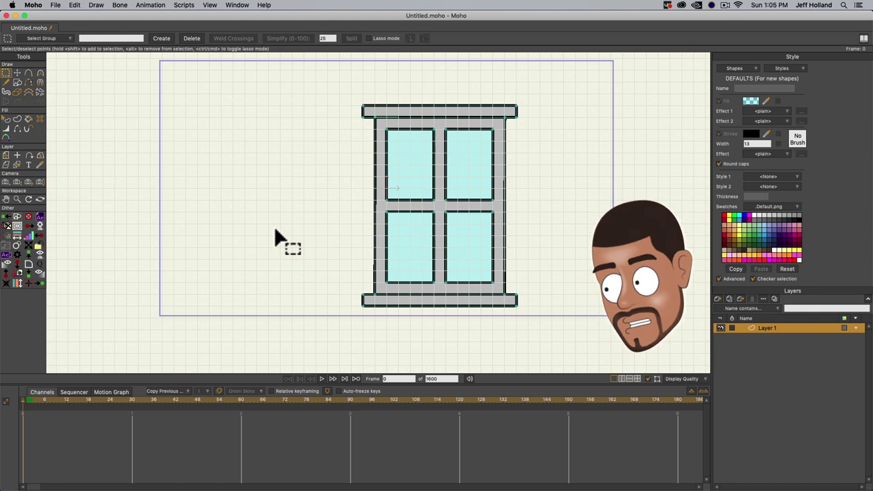
- Add a new vector layer named hand
left_click(717, 299)
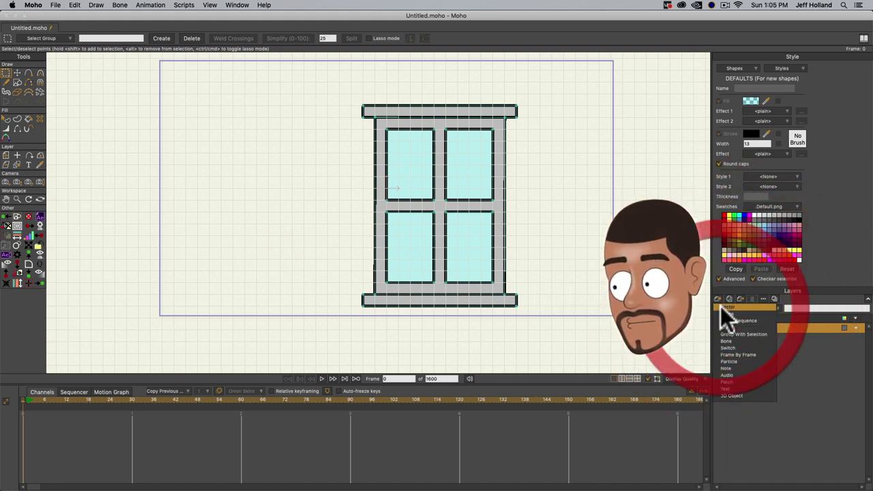
left_click(723, 307)
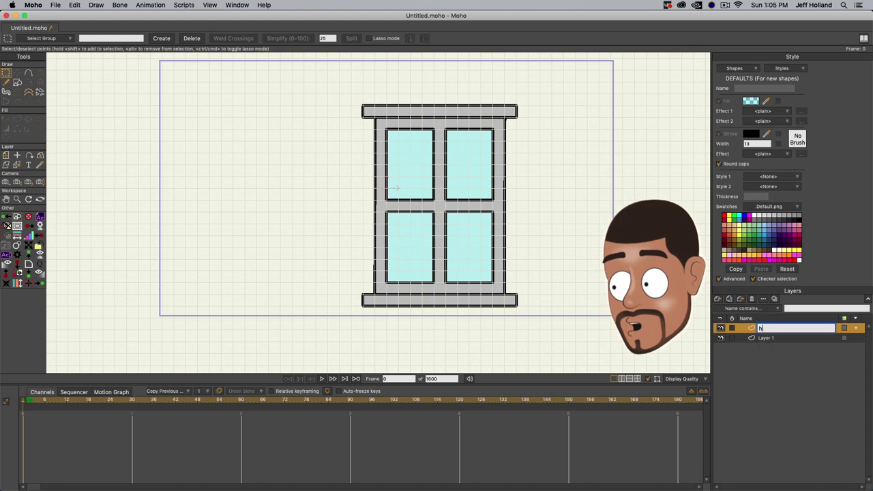
type("hand")
key("Return")
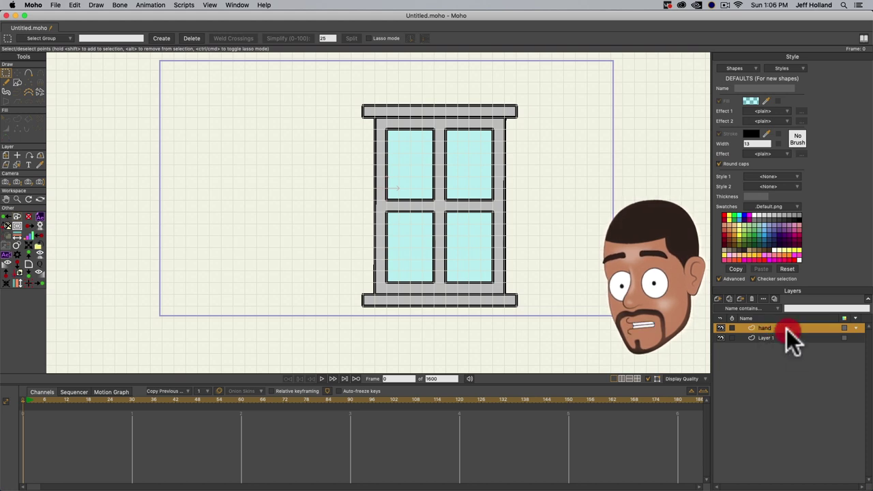
- Move Layer 1 above the hand layer and rename it window
left_click_drag(785, 340, 762, 327)
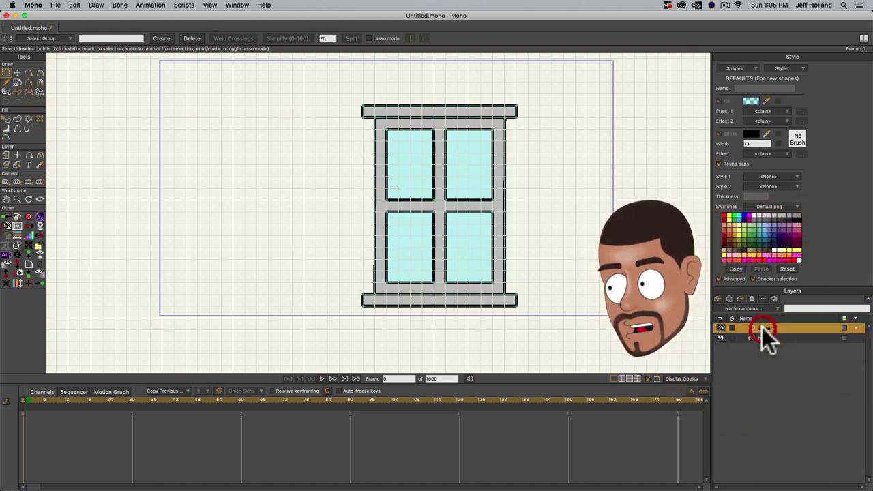
double_click(762, 326)
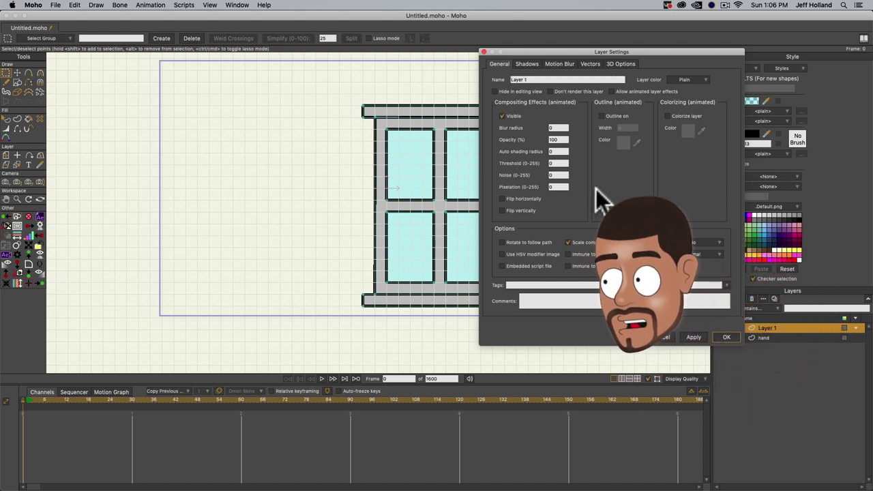
left_click(477, 68)
type("windo")
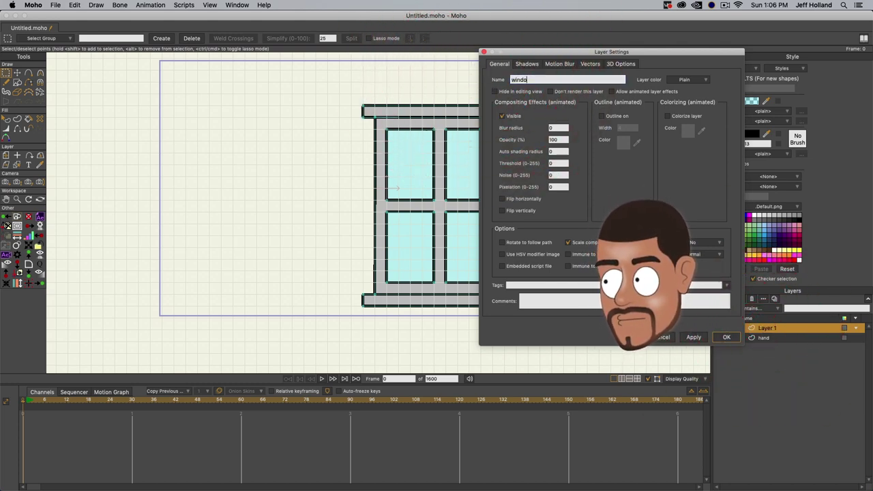
type("w")
key("Return")
- Paste the cut hand artwork into the hand layer
left_click(764, 337)
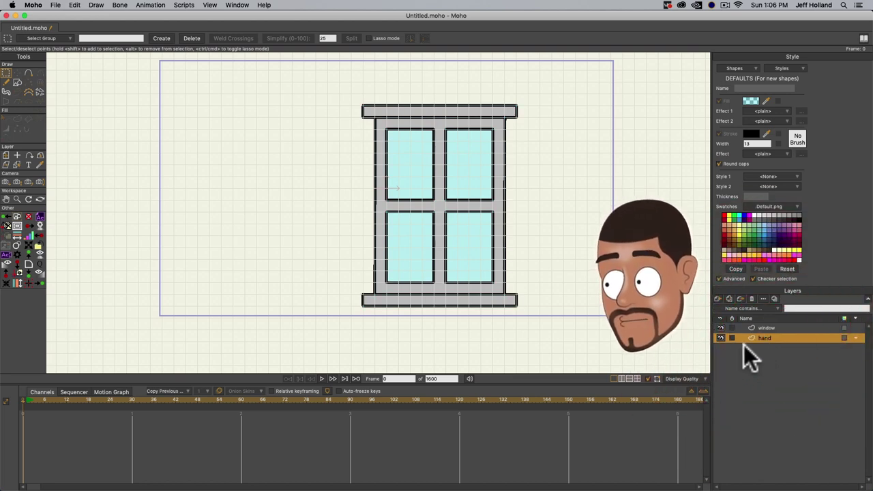
key("super+v")
- Hide the grid and move the pasted hand behind the window's glass panes, to about X 0.28, Y -0.35
key("t")
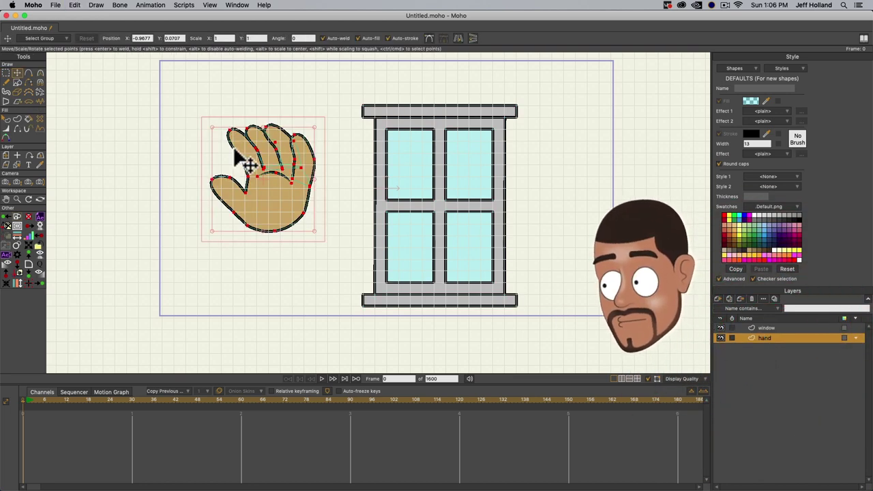
key("super+g")
left_click_drag(270, 209, 444, 191)
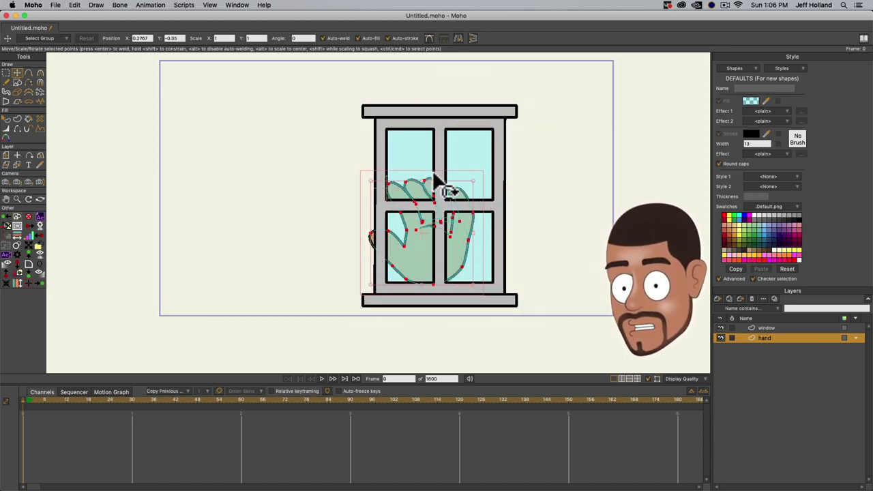